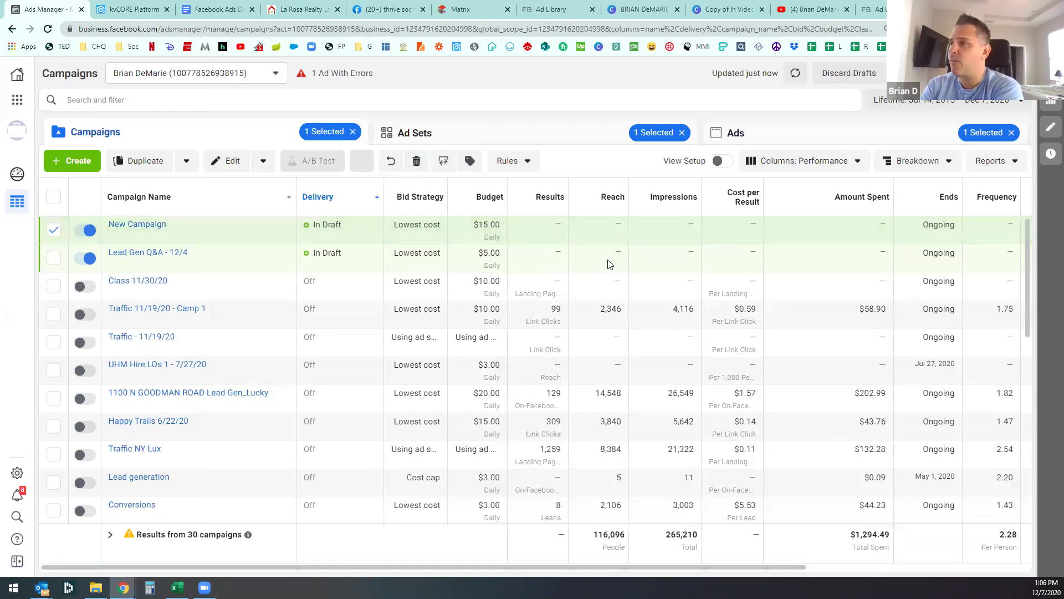
# Step: Delete the draft campaign named New Campaign and create another one with the Lead generation objective
pyautogui.press('Delete')
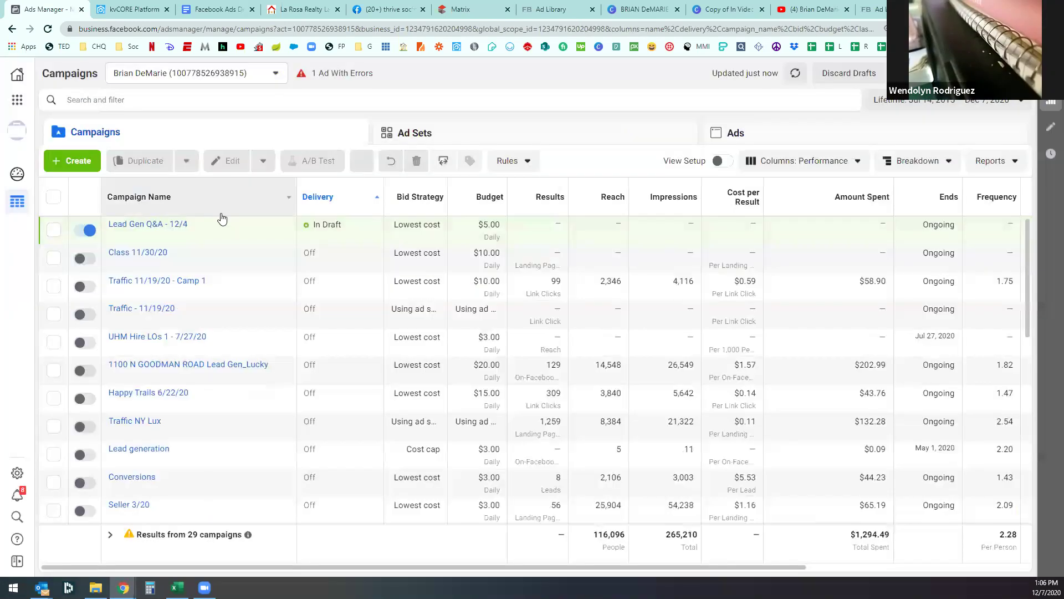
pyautogui.click(81, 161)
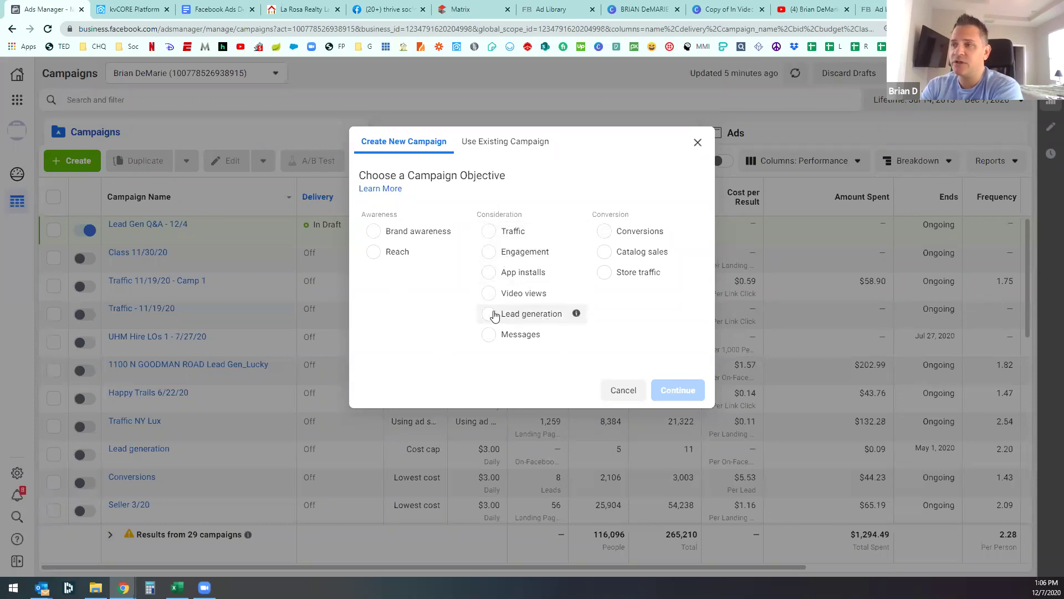
pyautogui.click(489, 314)
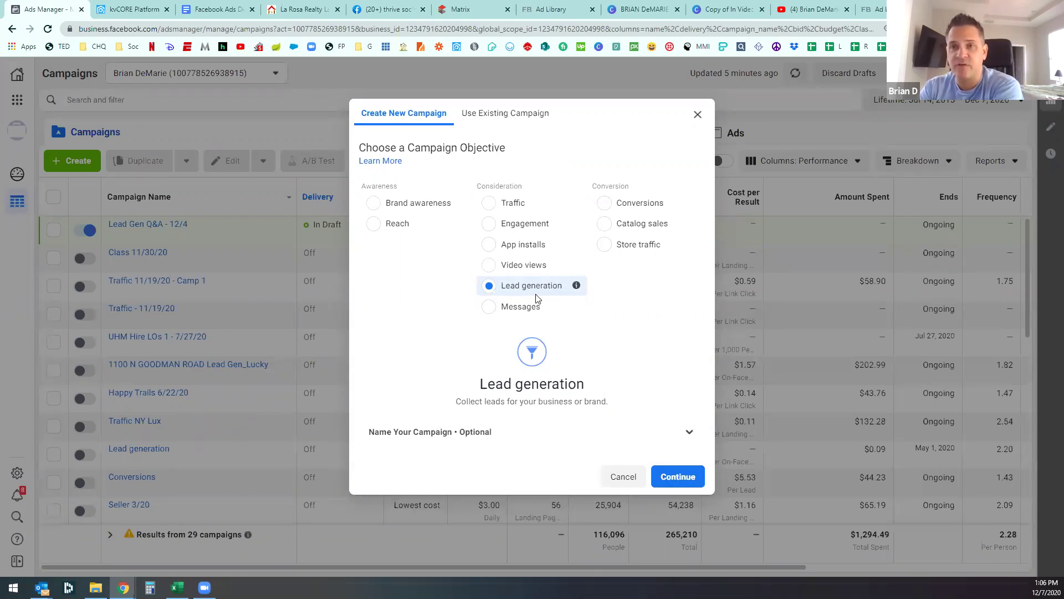
pyautogui.click(677, 476)
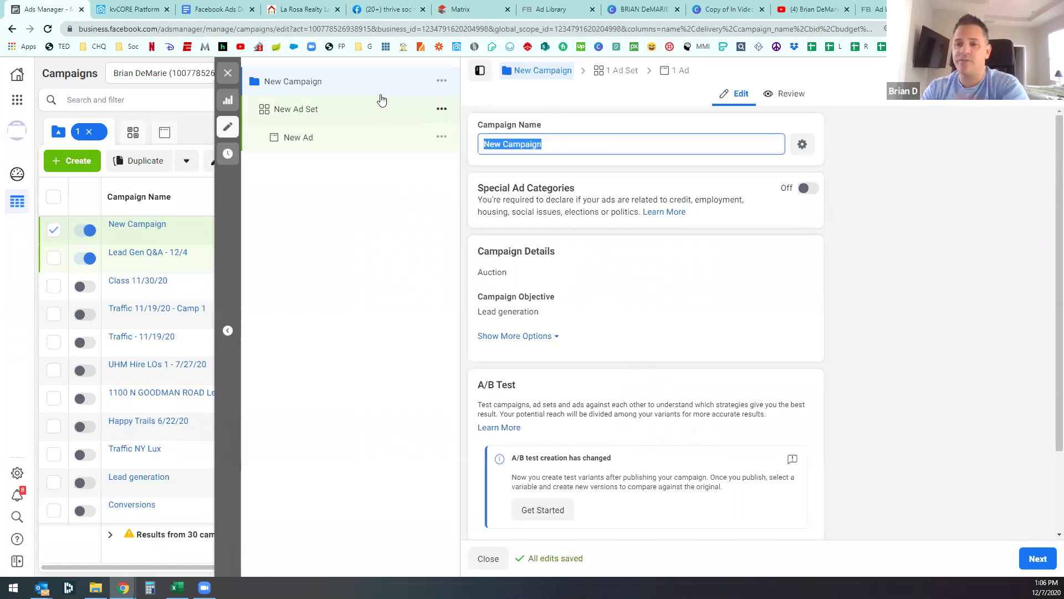
# Step: Name the lead generation campaign Class 12/7/20
pyautogui.write('Cla')
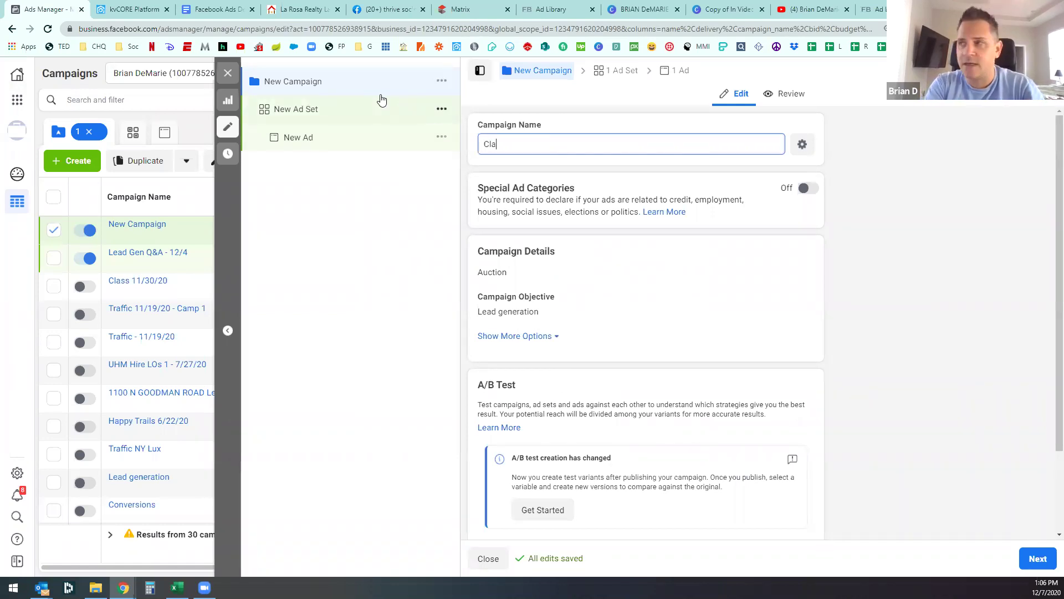
pyautogui.write('ss 12/7/20')
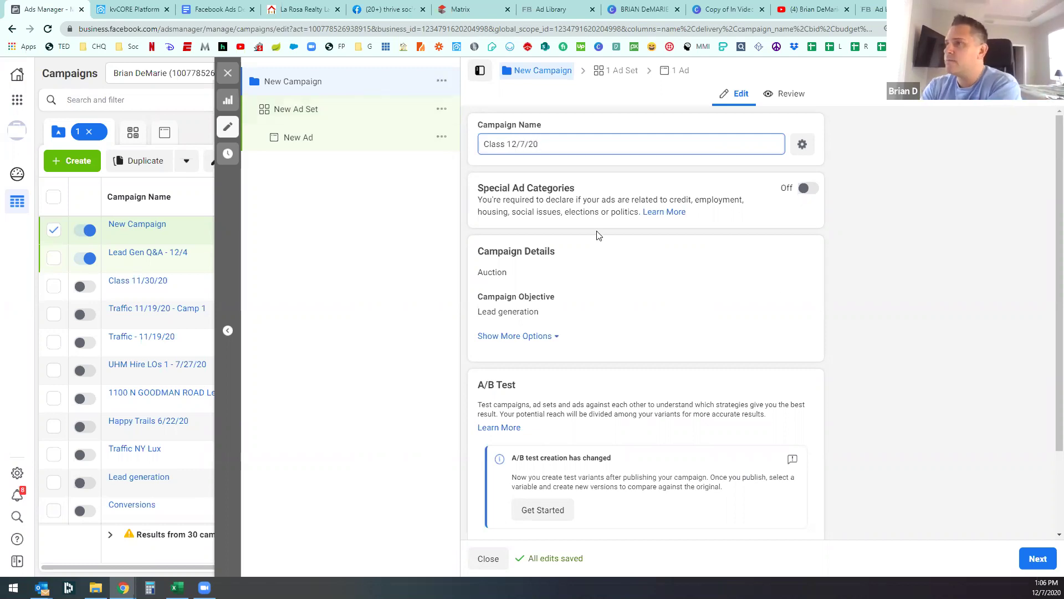
pyautogui.click(864, 318)
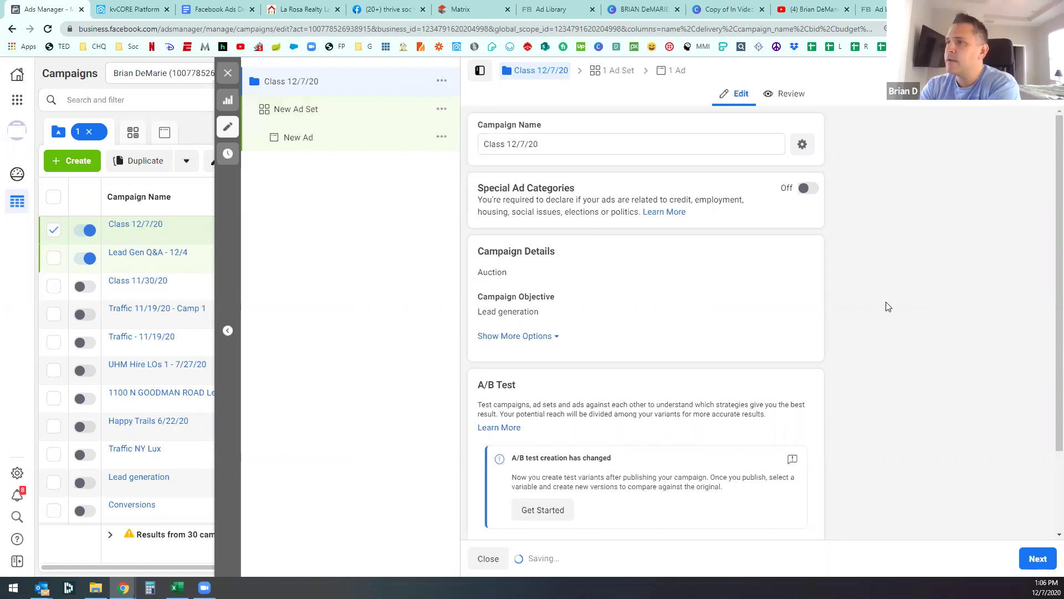
# Step: Turn on Special Ad Categories for the campaign and declare the Housing category
pyautogui.click(807, 191)
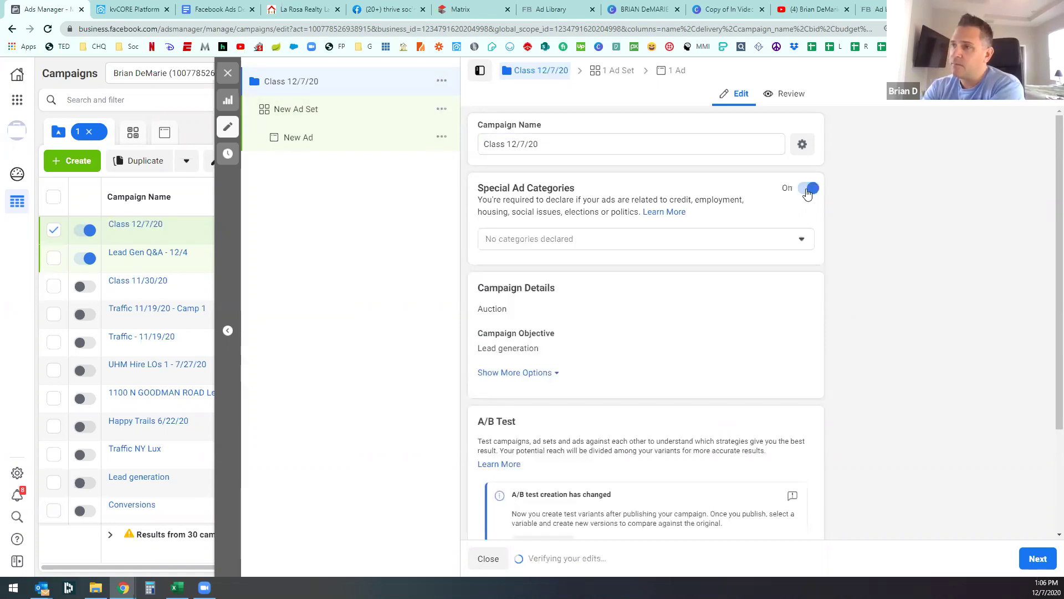
pyautogui.click(801, 242)
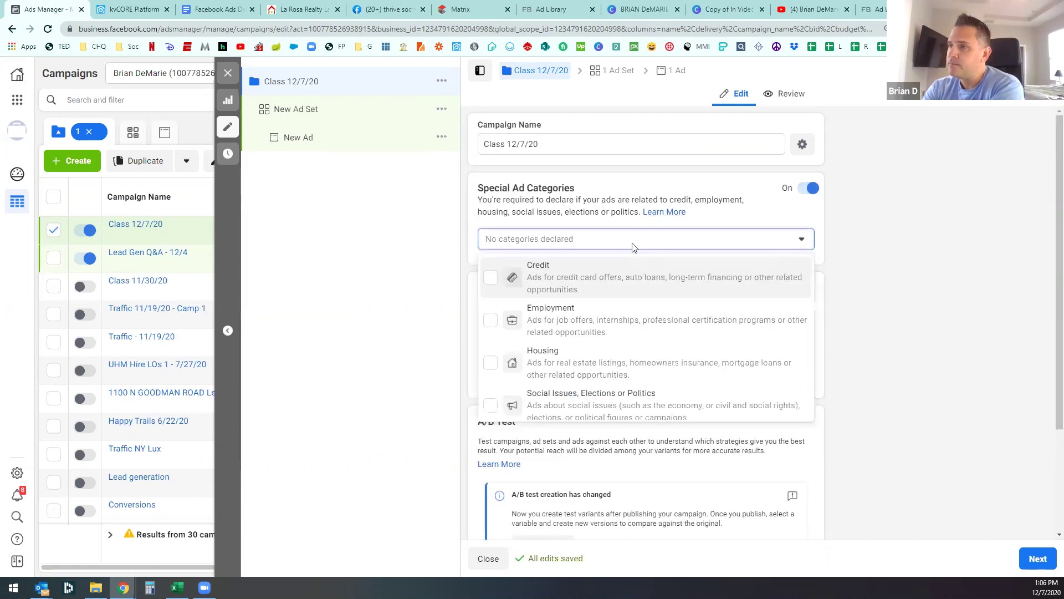
pyautogui.click(589, 359)
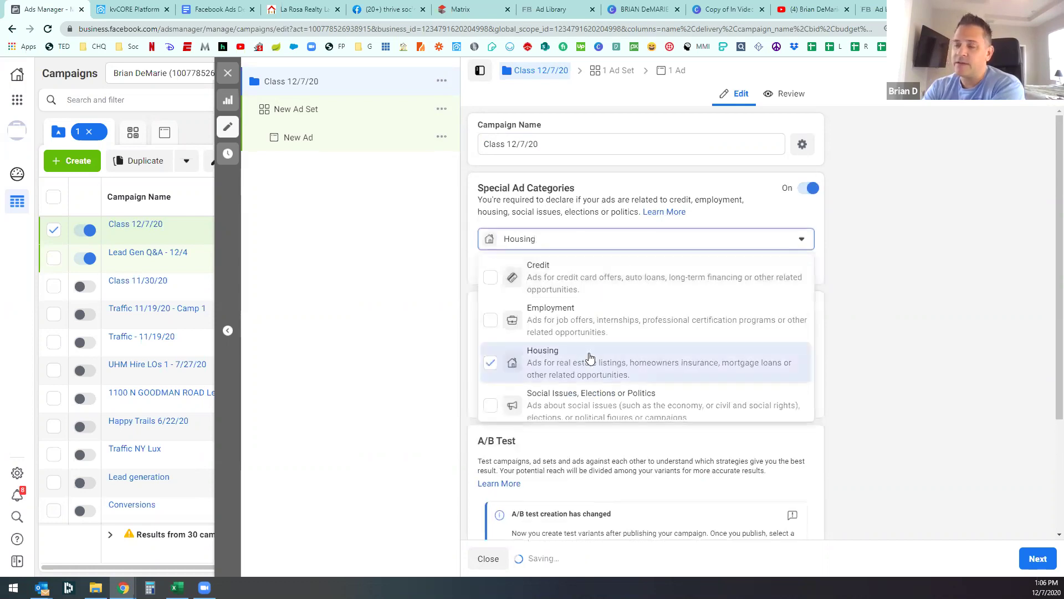
pyautogui.click(863, 326)
# Step: Turn on Campaign Budget Optimization and set the daily budget to $10.00
pyautogui.scroll(-4, 831, 369)
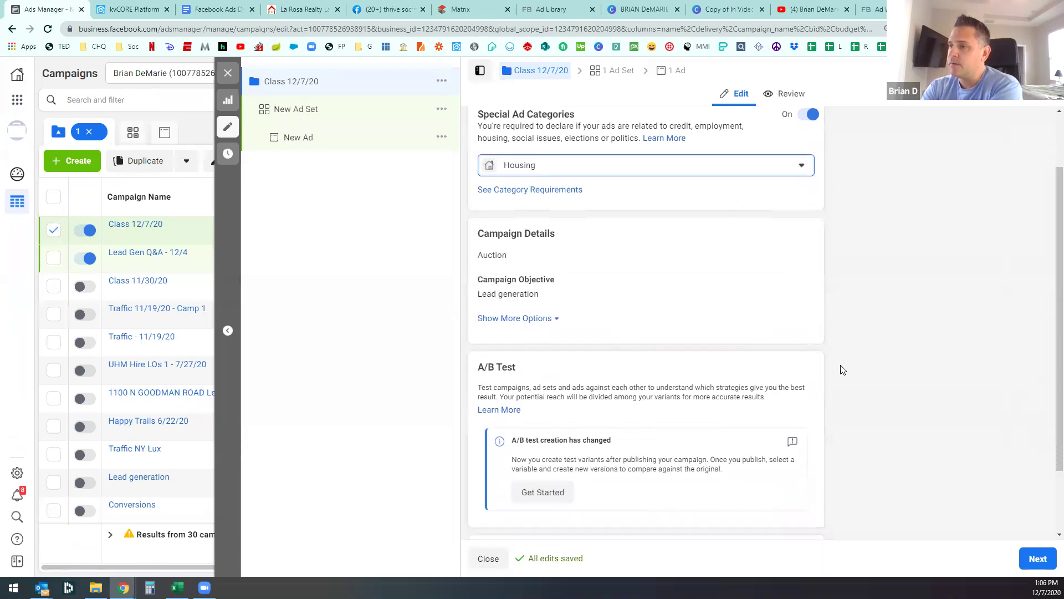
pyautogui.scroll(-1, 869, 358)
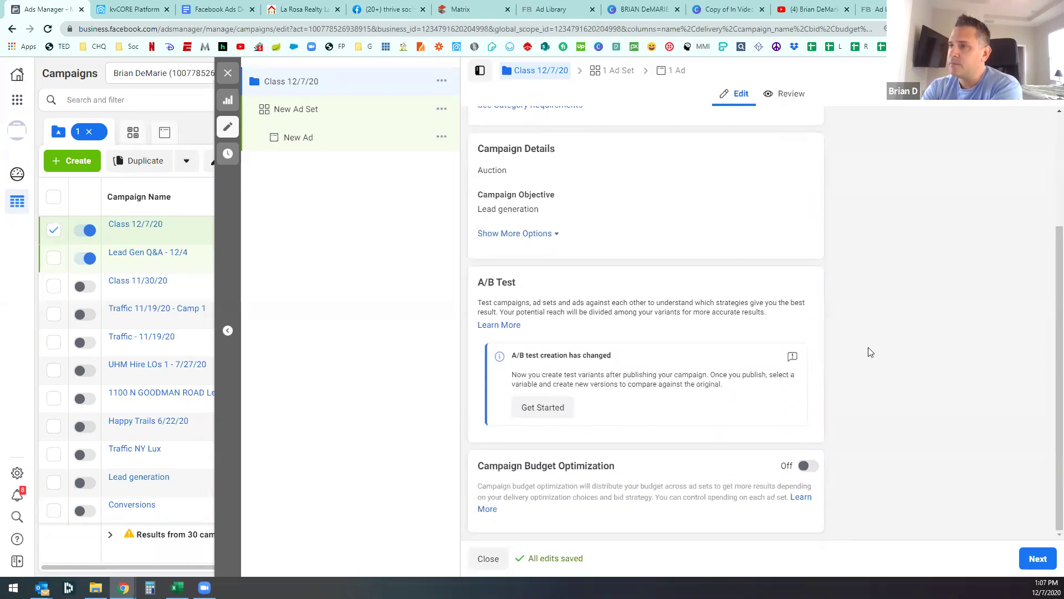
pyautogui.click(808, 465)
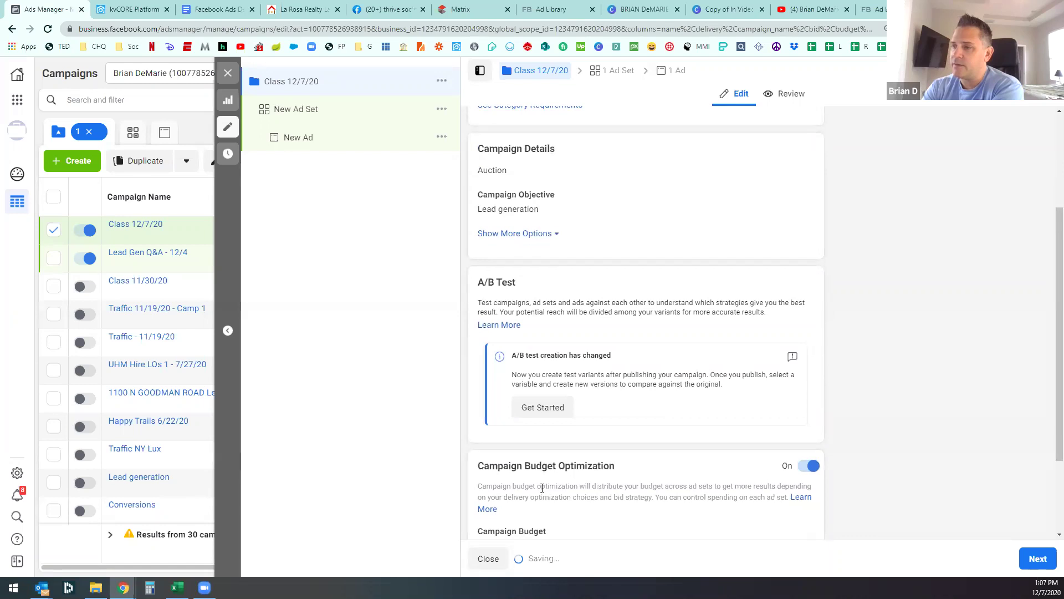
pyautogui.scroll(-2, 554, 488)
pyautogui.moveTo(582, 432); pyautogui.dragTo(571, 432)
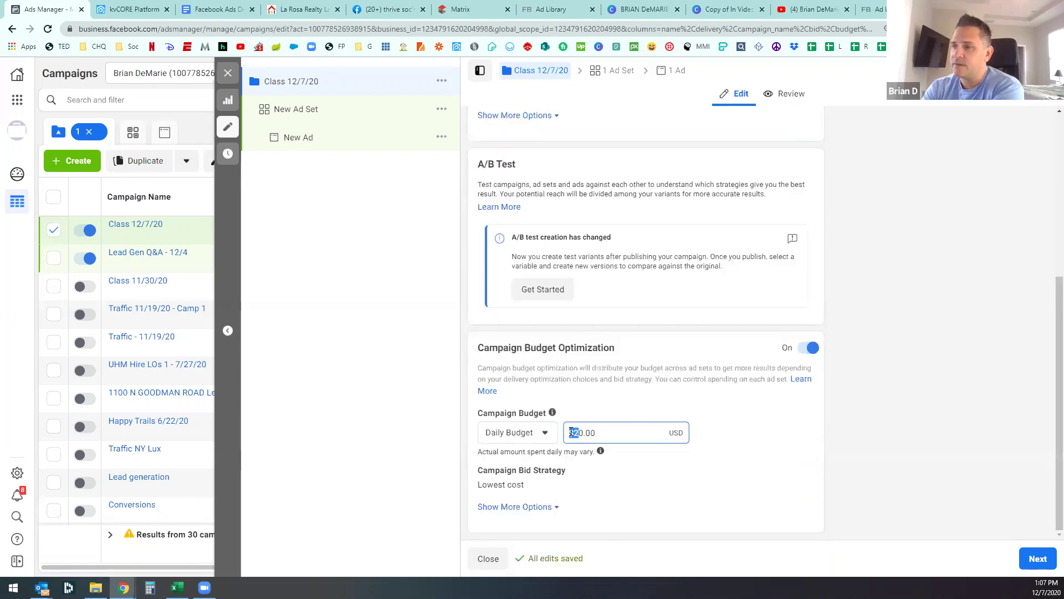
pyautogui.write('1')
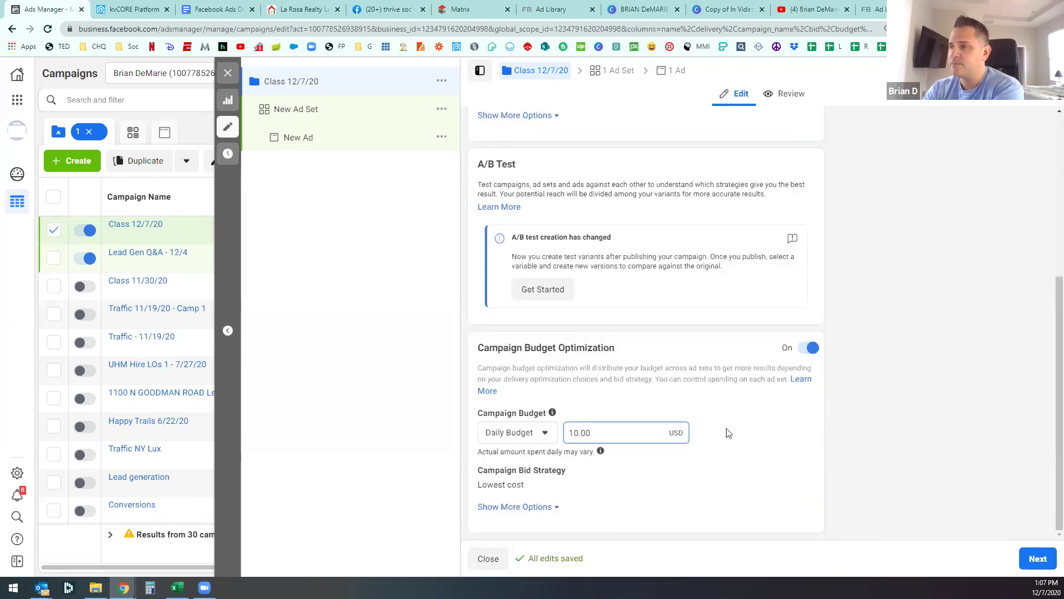
pyautogui.click(735, 436)
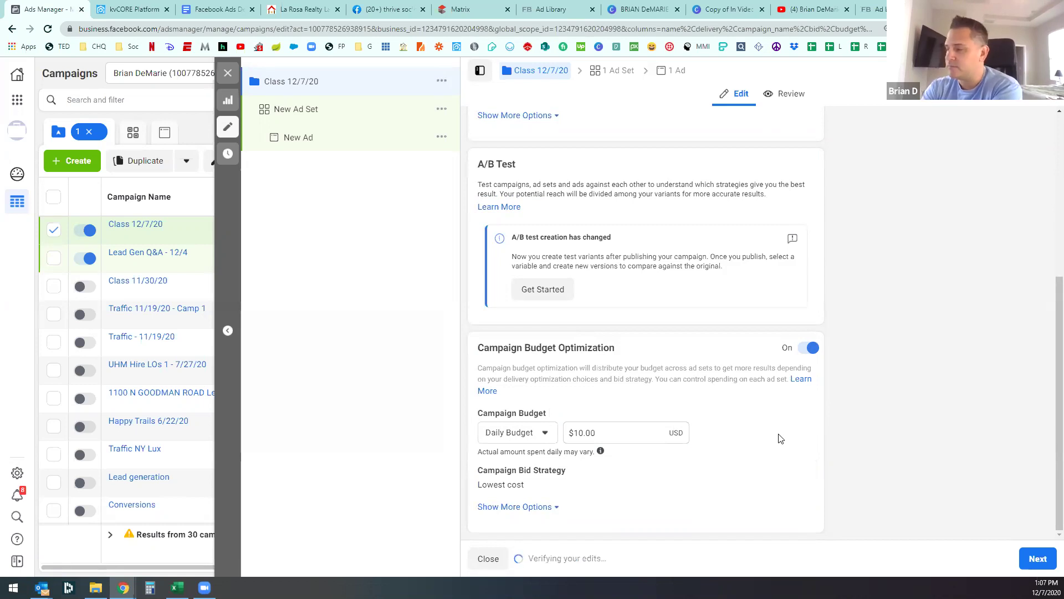
# Step: Continue to the campaign's ad set and name it Class 12/7/20
pyautogui.click(1037, 558)
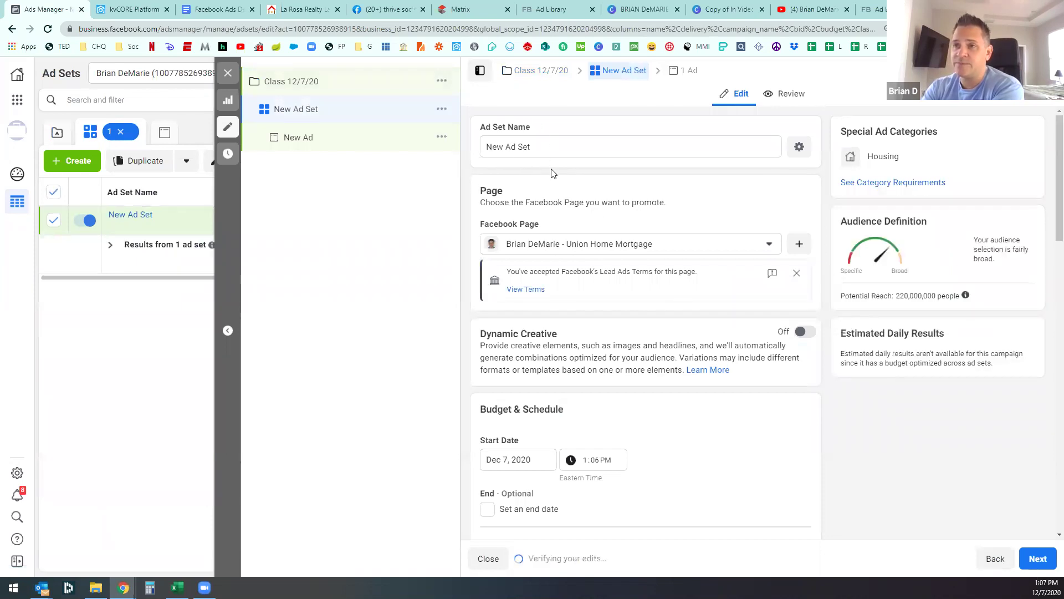
pyautogui.tripleClick(533, 147)
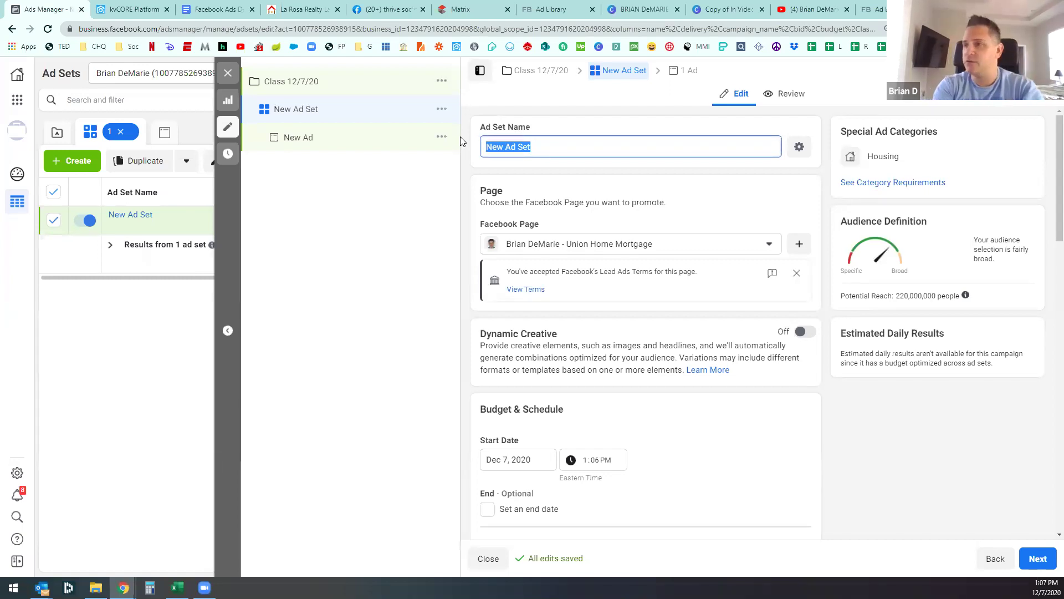
pyautogui.write('Class 12/7/20')
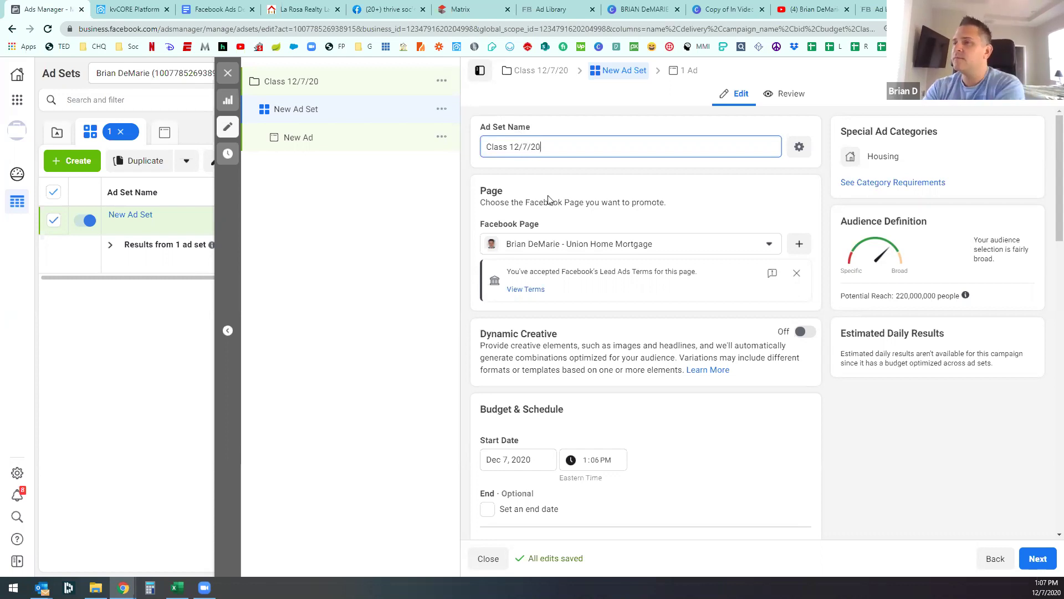
pyautogui.click(754, 217)
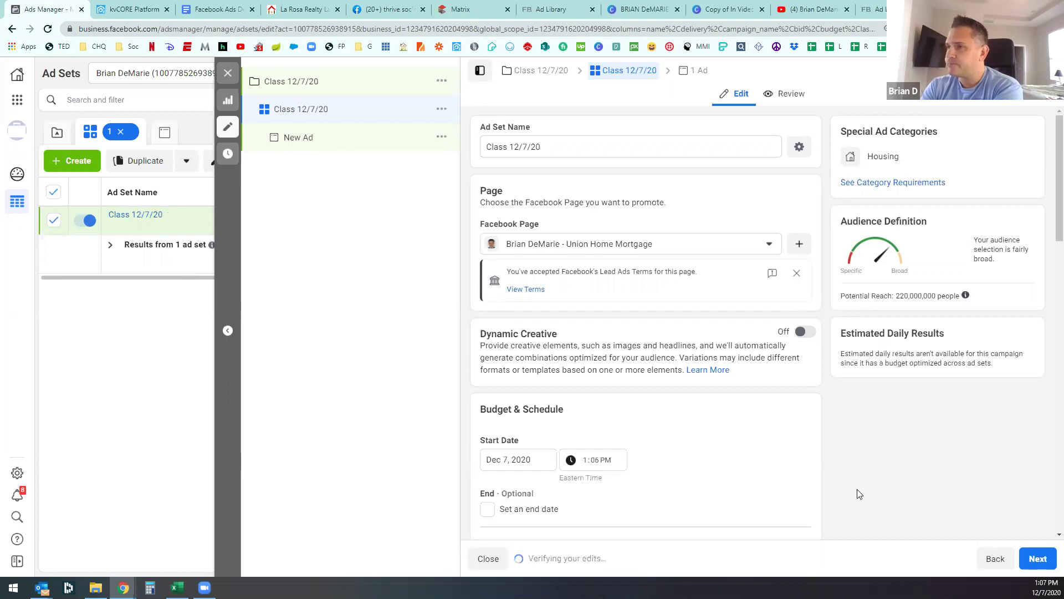
# Step: Remove United States from the ad set's audience locations and dismiss the Custom Audience discrimination notice
pyautogui.scroll(-3, 843, 441)
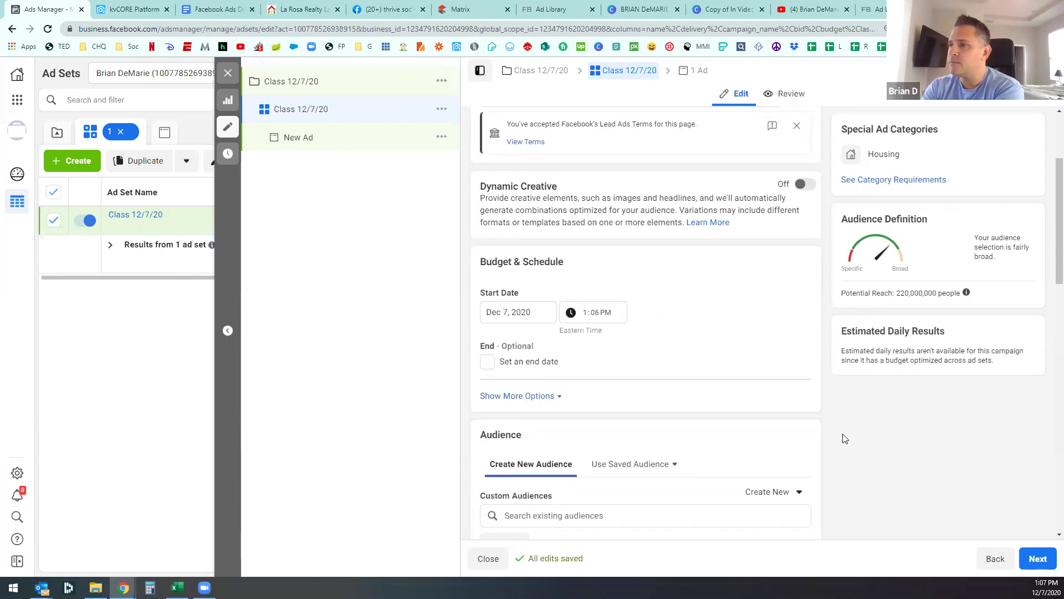
pyautogui.scroll(1, 842, 440)
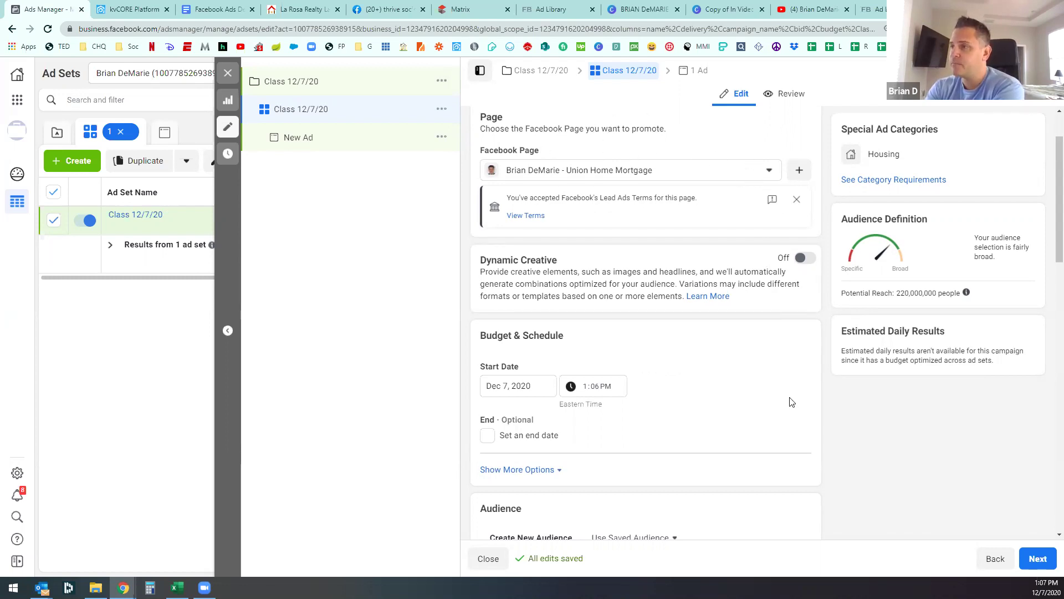
pyautogui.scroll(-3, 792, 400)
pyautogui.scroll(-3, 793, 400)
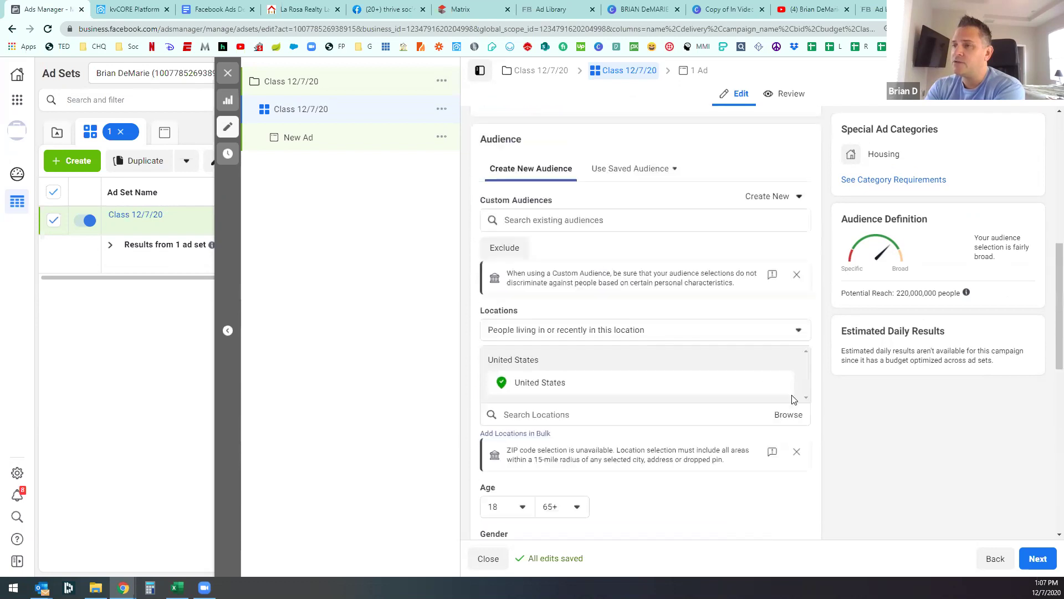
pyautogui.scroll(-1, 823, 398)
pyautogui.moveTo(781, 312)
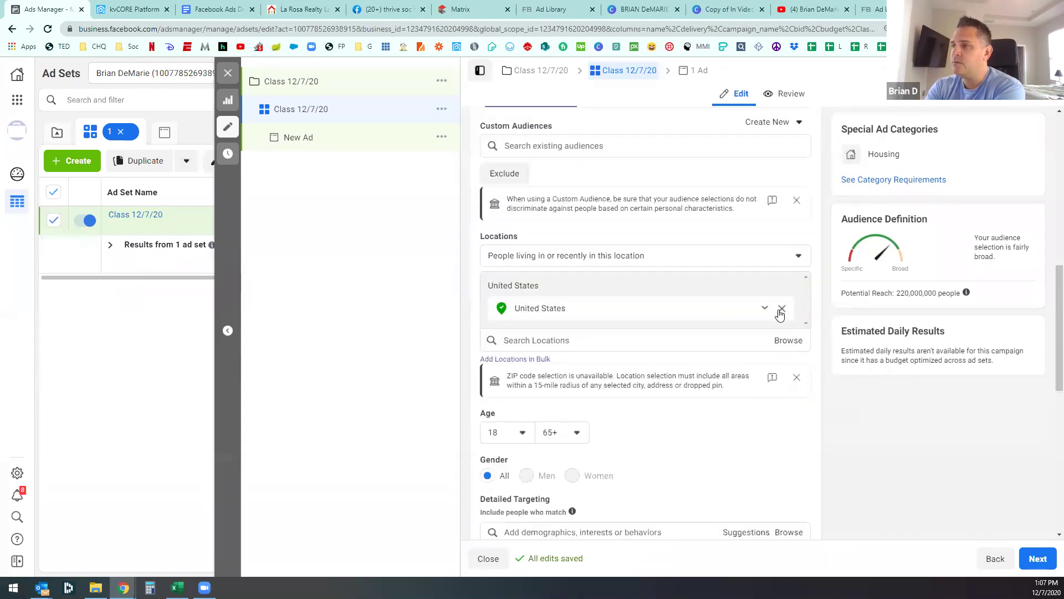
pyautogui.click(782, 309)
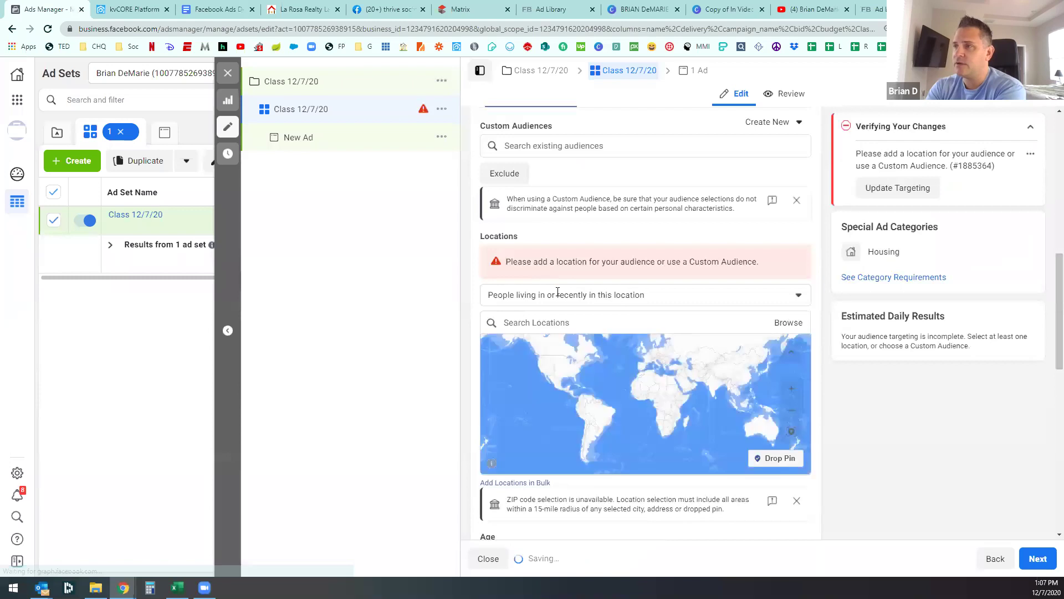
pyautogui.click(795, 208)
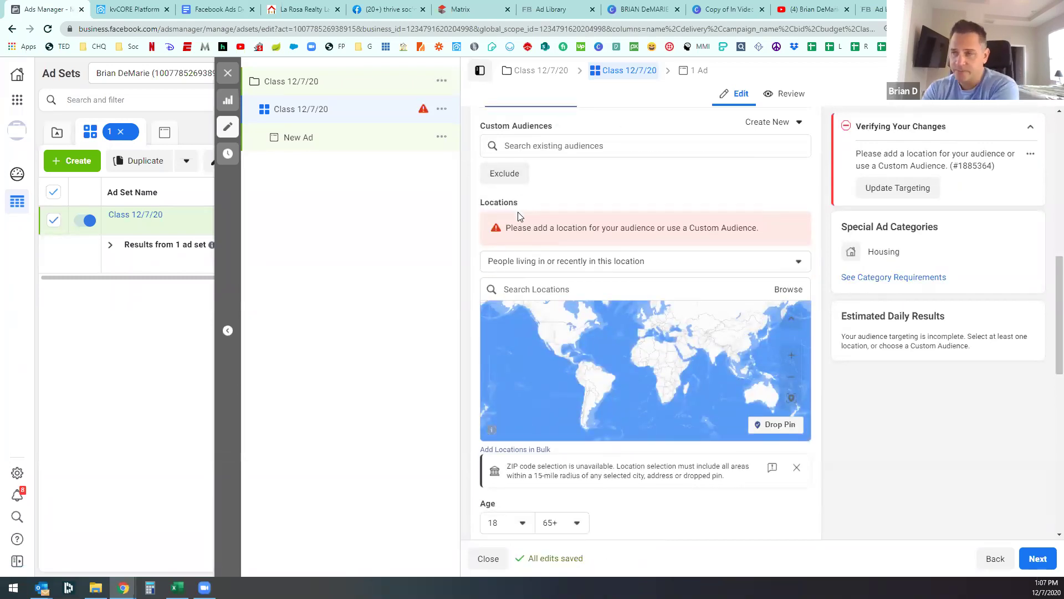
# Step: Keep targeting people living in or recently in this location and place a location pin on Orlando, Florida
pyautogui.click(667, 266)
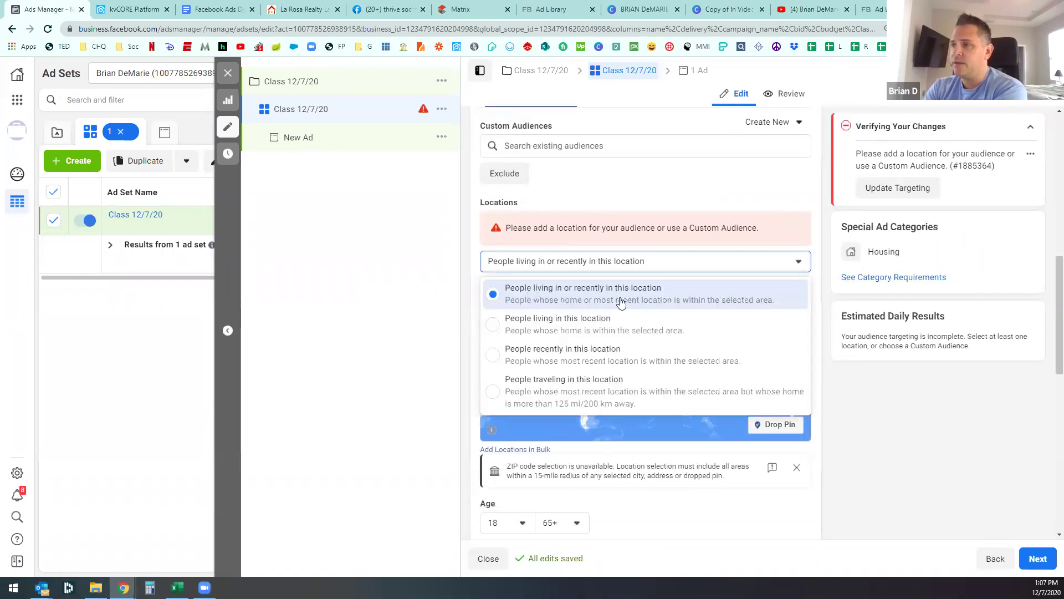
pyautogui.click(603, 294)
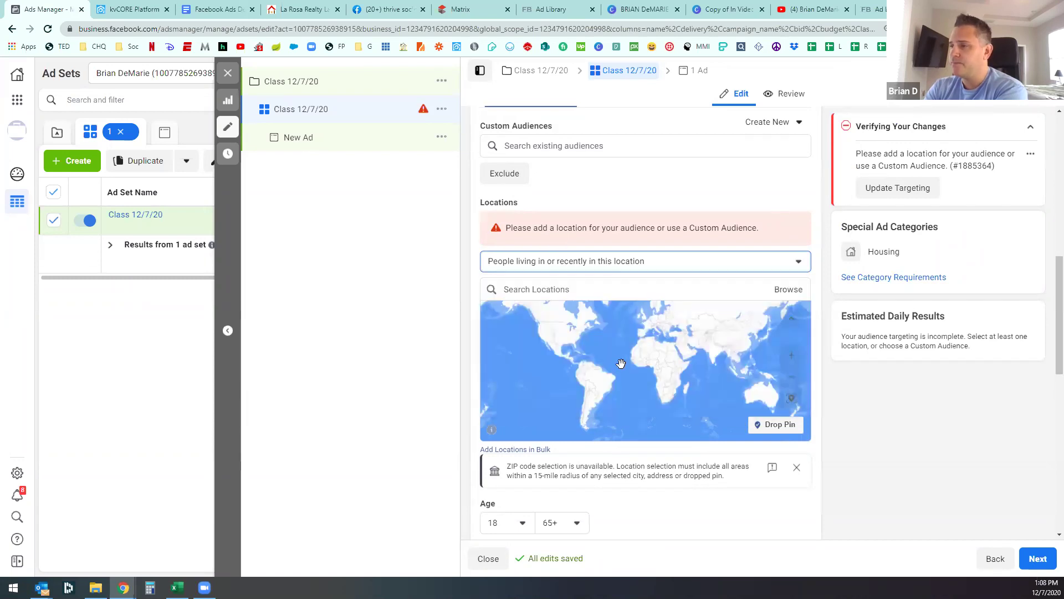
pyautogui.moveTo(578, 347); pyautogui.dragTo(650, 364)
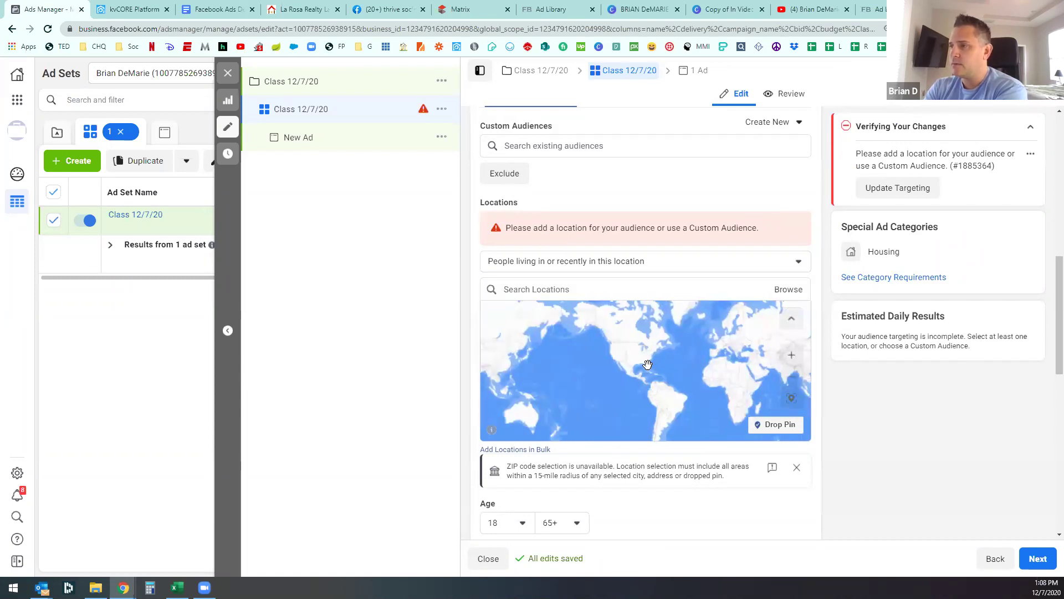
pyautogui.scroll(5, 648, 364)
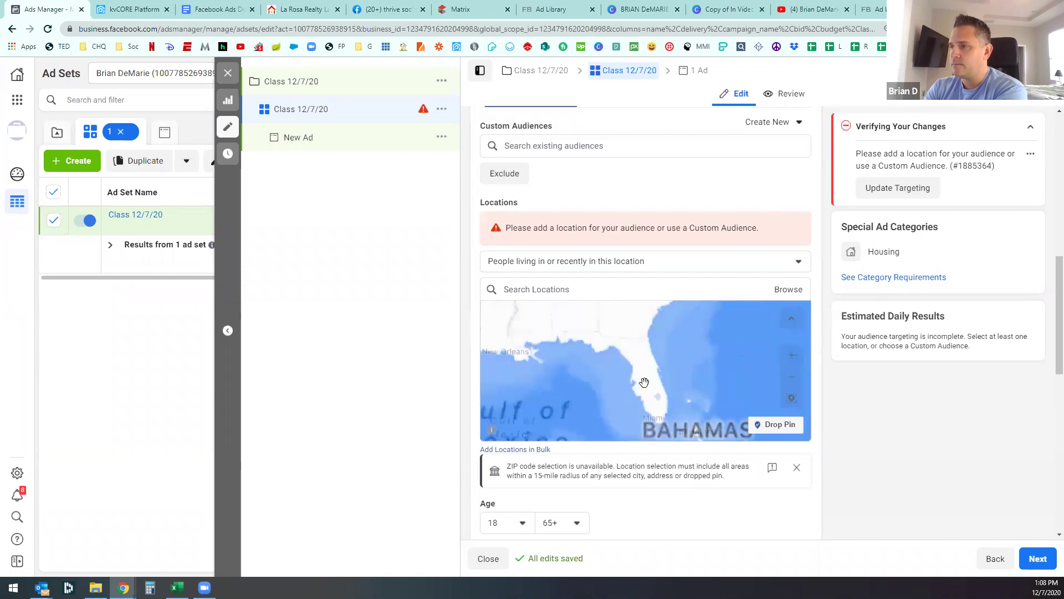
pyautogui.scroll(2, 644, 382)
pyautogui.click(775, 424)
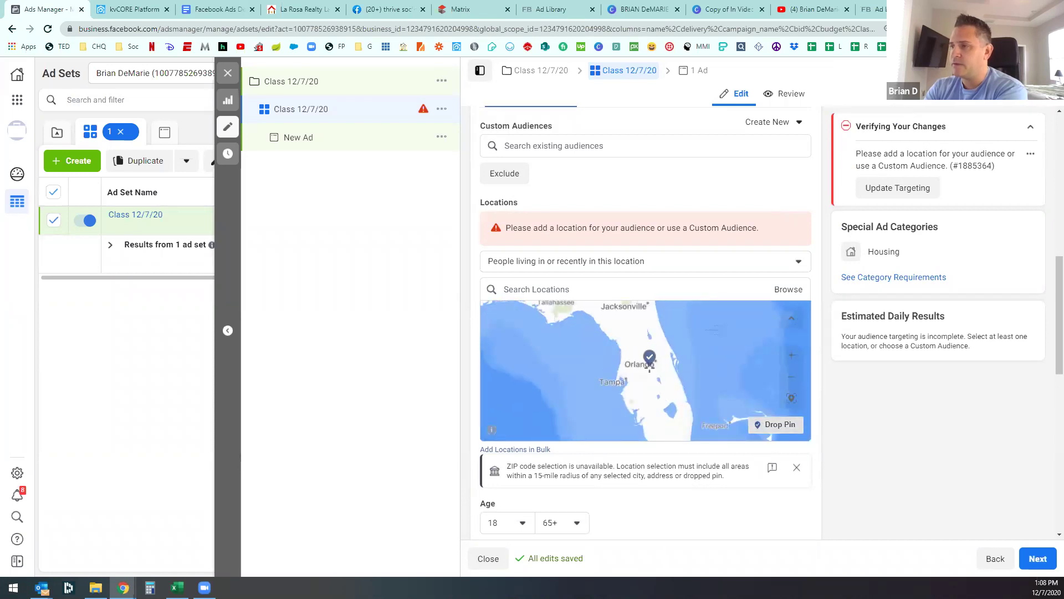
pyautogui.scroll(3, 650, 360)
pyautogui.click(664, 355)
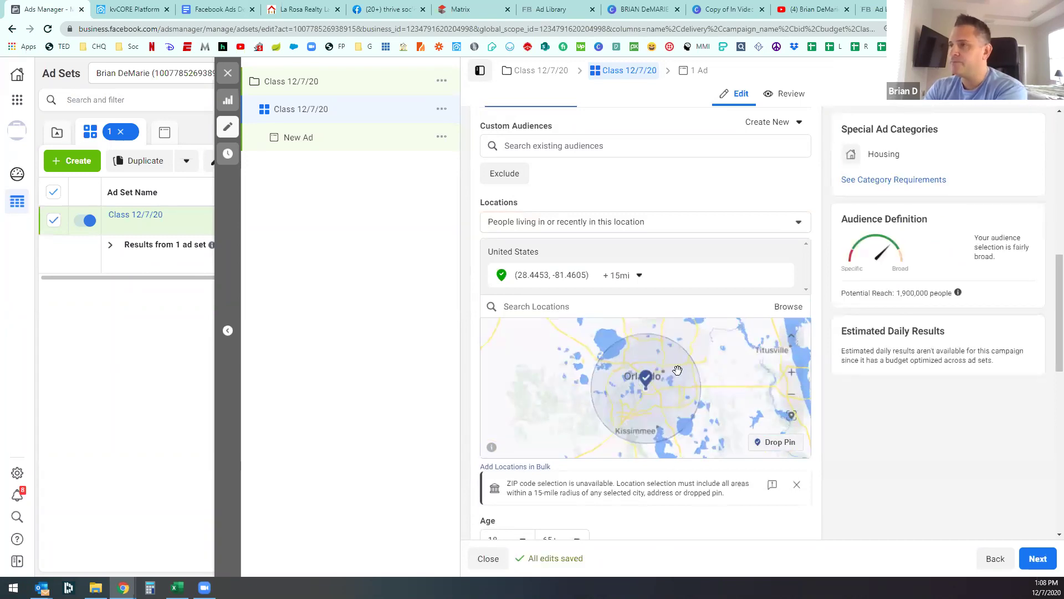
# Step: Review the radius setting of the Orlando pin and the age, gender and detailed targeting options
pyautogui.click(637, 276)
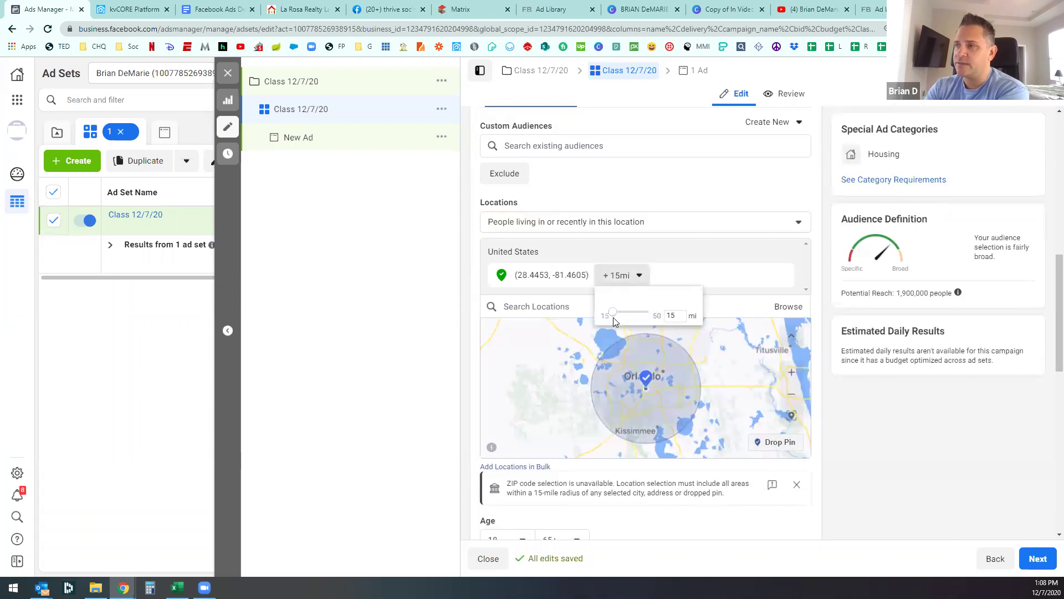
pyautogui.click(634, 275)
pyautogui.scroll(-1, 618, 255)
pyautogui.scroll(-3, 618, 254)
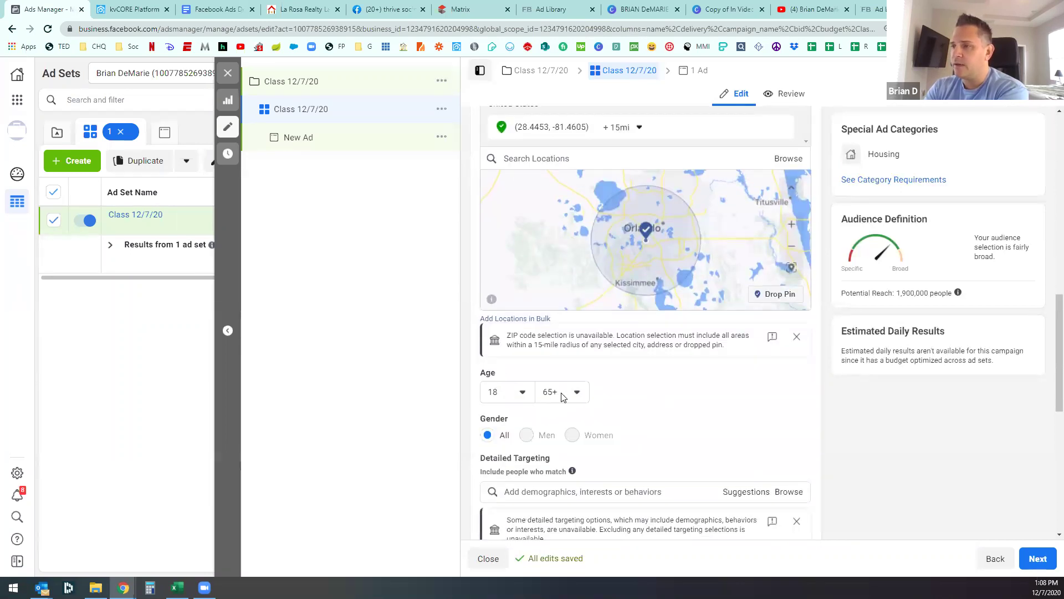
pyautogui.scroll(-2, 681, 410)
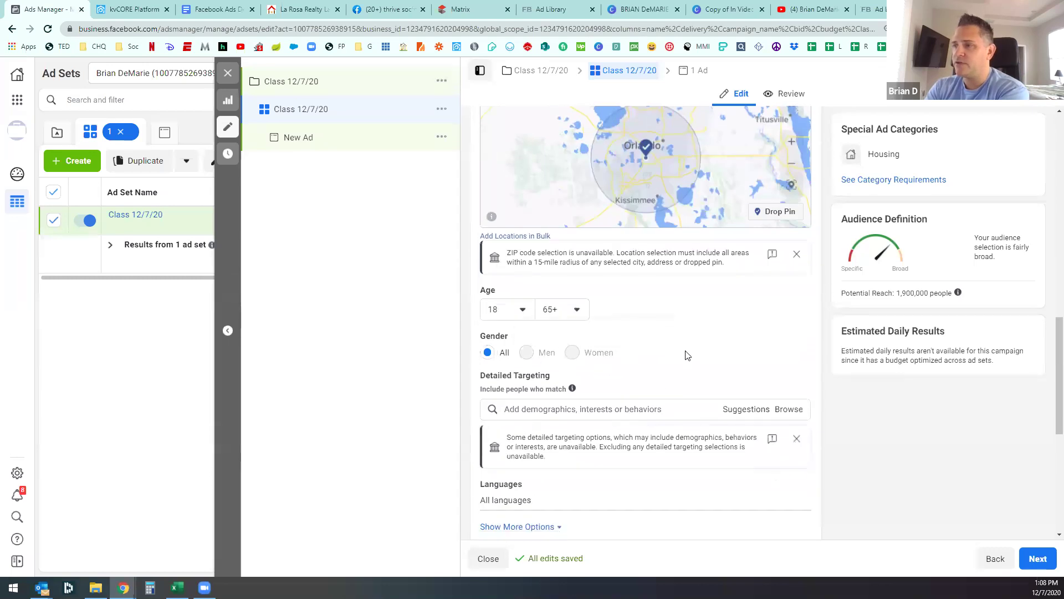
# Step: Find the Audiences from Lead Generation Class 12/7/20 section in the Facebook Ads Detailed Targeting & Ad Copy document
pyautogui.scroll(-1, 683, 354)
pyautogui.click(565, 347)
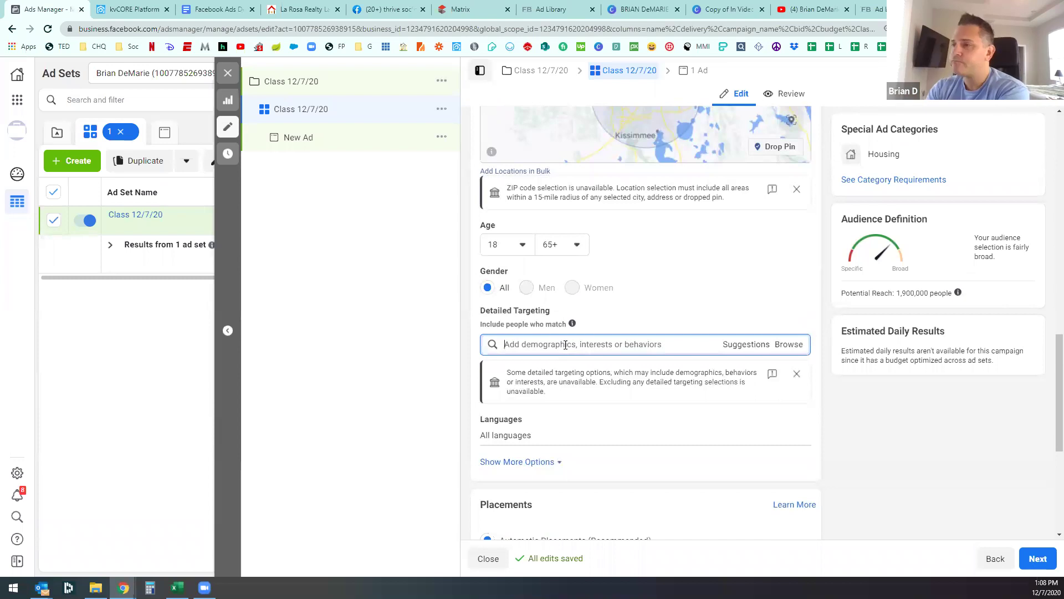
pyautogui.click(205, 7)
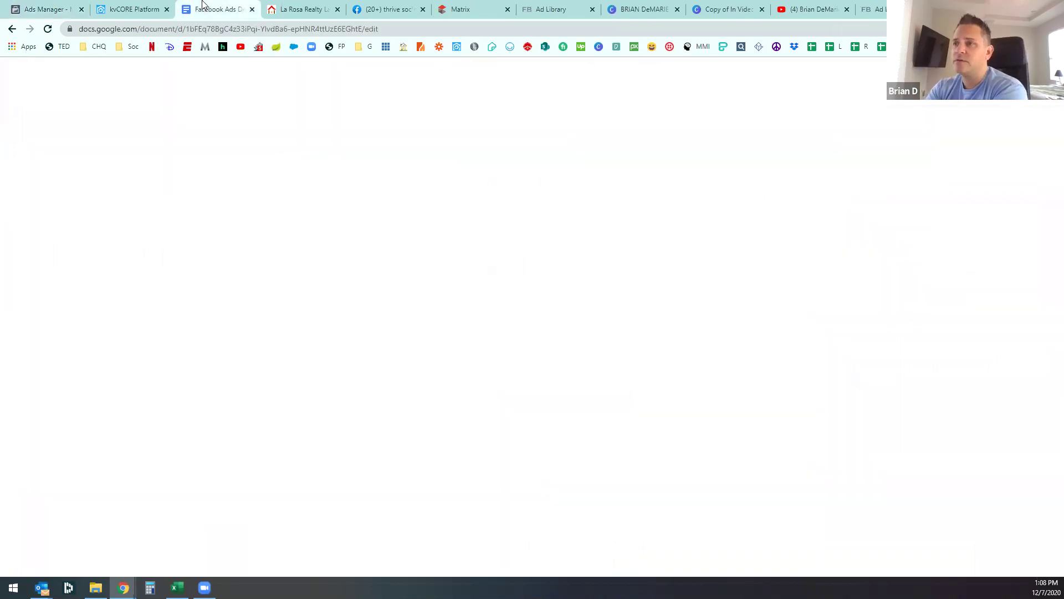
pyautogui.scroll(20, 484, 427)
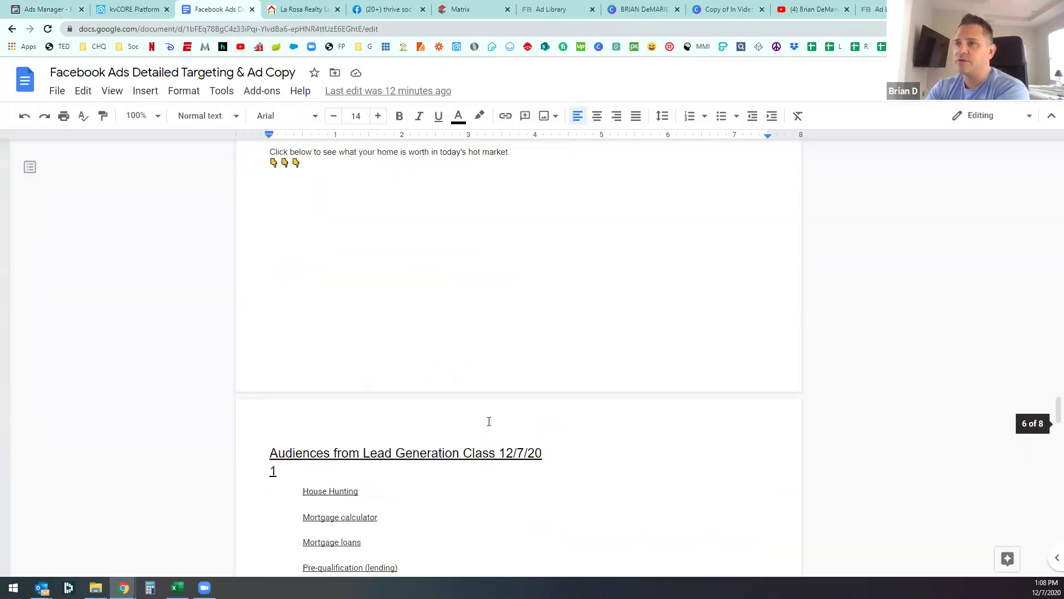
pyautogui.scroll(20, 489, 420)
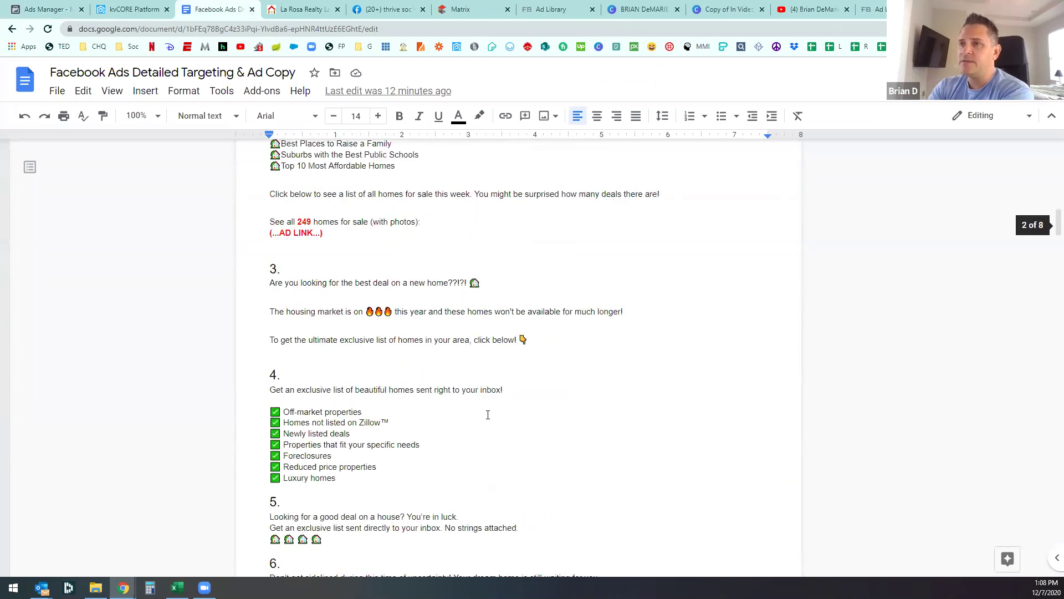
pyautogui.scroll(5, 488, 415)
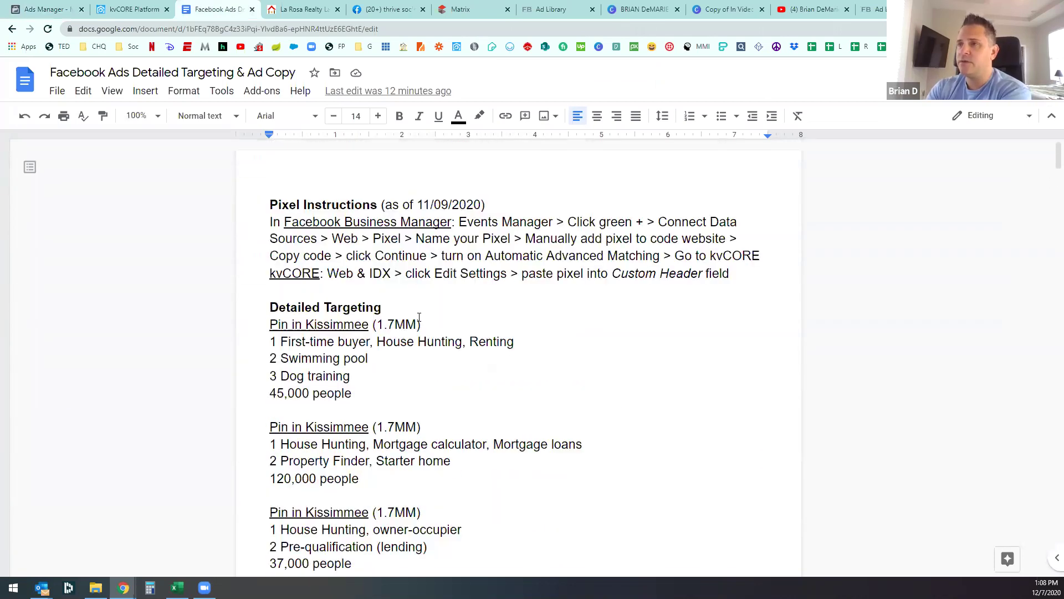
pyautogui.scroll(-5, 475, 373)
pyautogui.scroll(3, 388, 305)
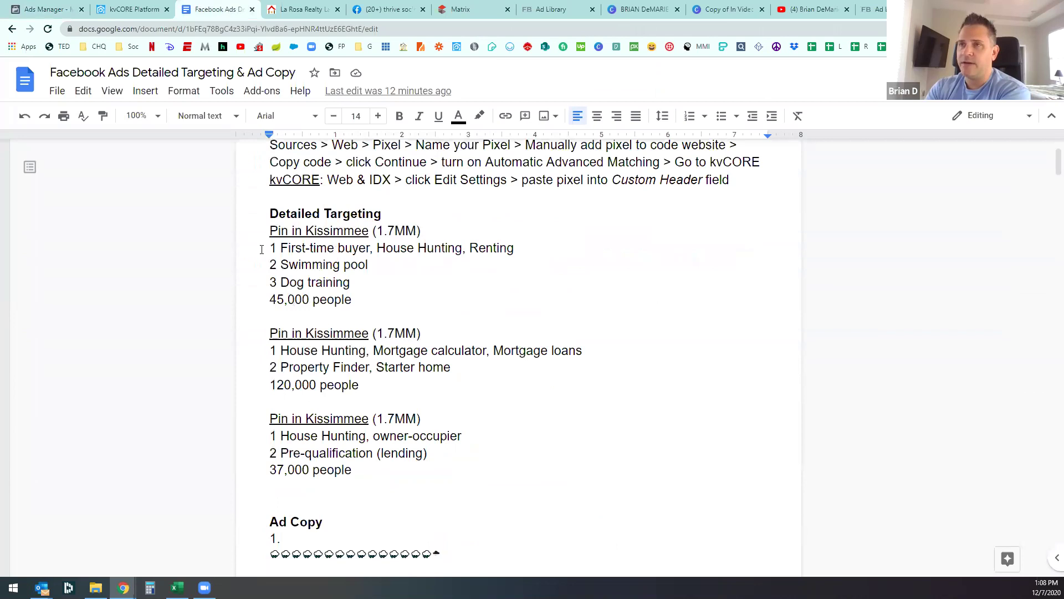
pyautogui.scroll(-20, 410, 348)
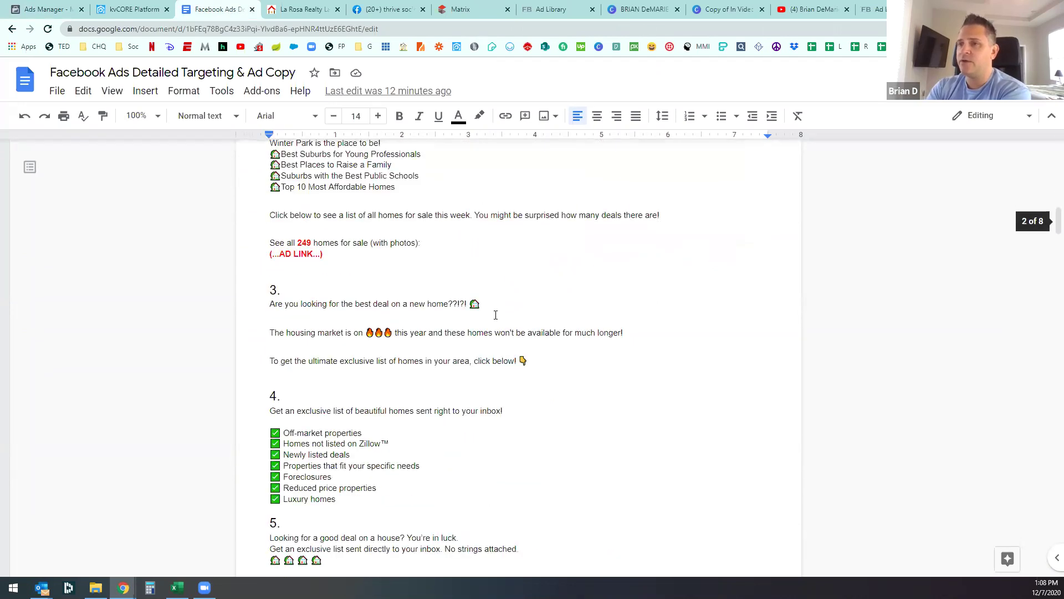
pyautogui.scroll(-20, 521, 343)
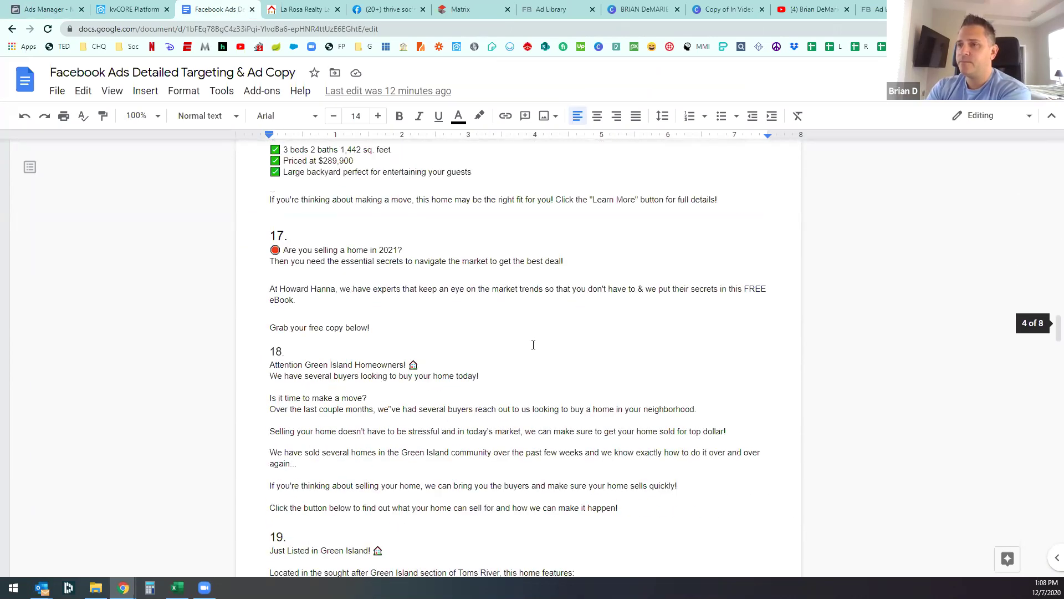
pyautogui.scroll(20, 549, 341)
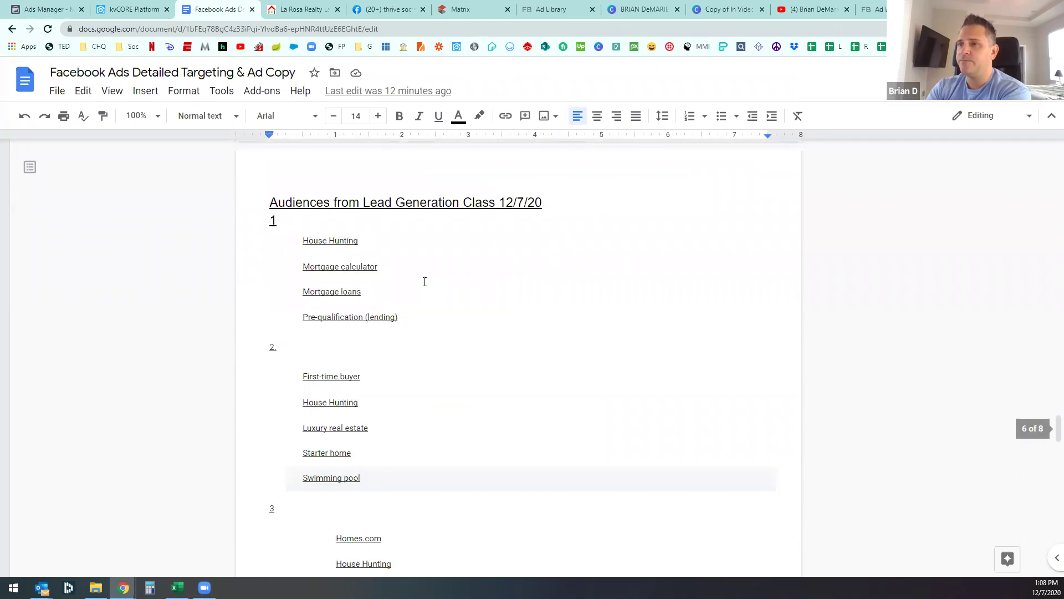
pyautogui.scroll(-2, 437, 255)
pyautogui.scroll(2, 457, 285)
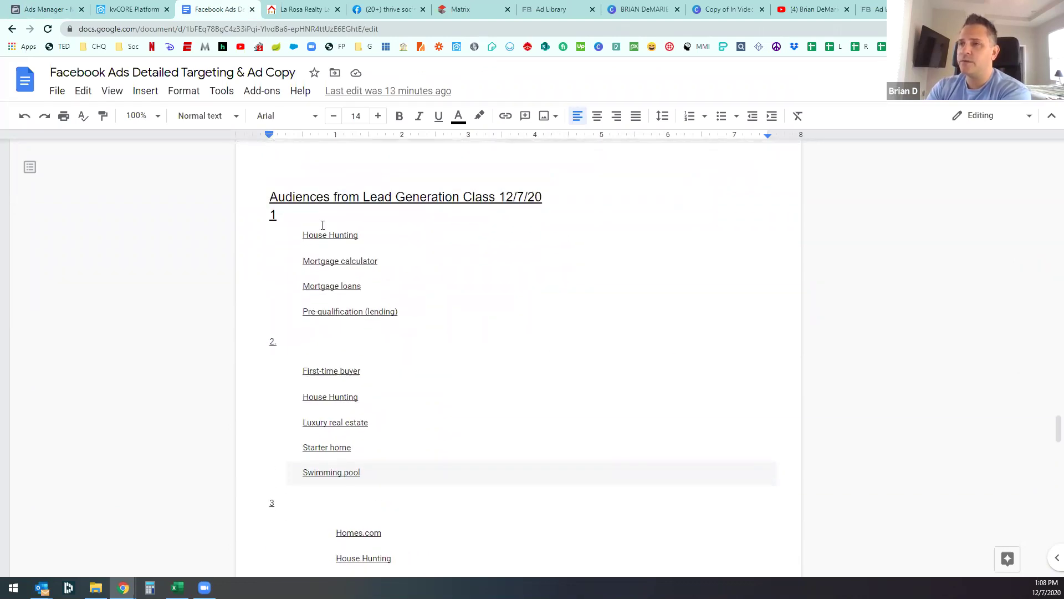
# Step: Try to paste all four audience 1 interests from the document together into the ad set's detailed targeting search, and clear the search
pyautogui.moveTo(303, 241); pyautogui.dragTo(409, 317)
pyautogui.hotkey('ctrl', 'c')
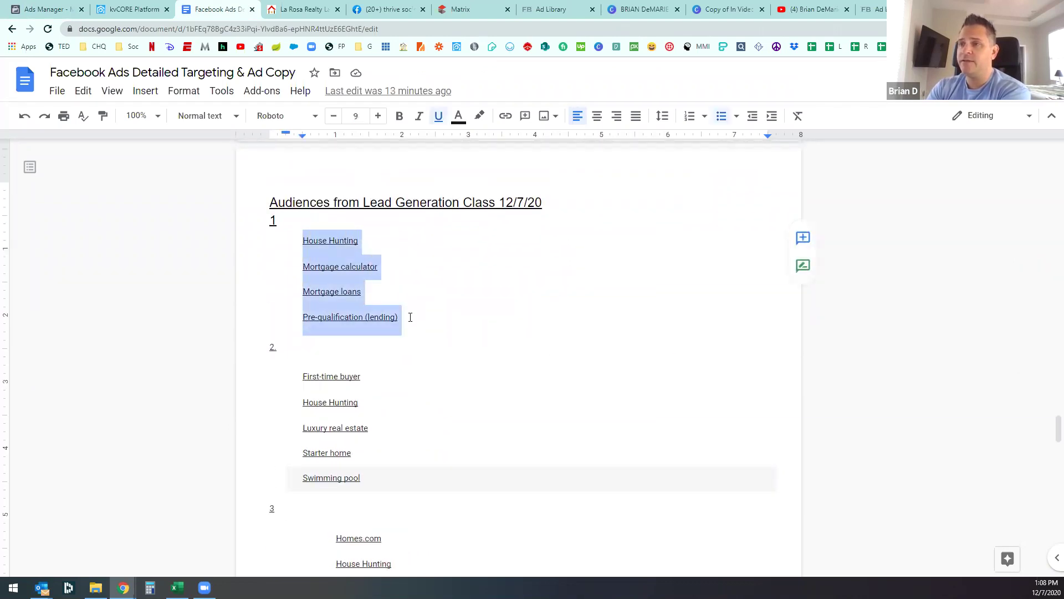
pyautogui.click(44, 10)
pyautogui.click(546, 344)
pyautogui.hotkey('ctrl', 'v')
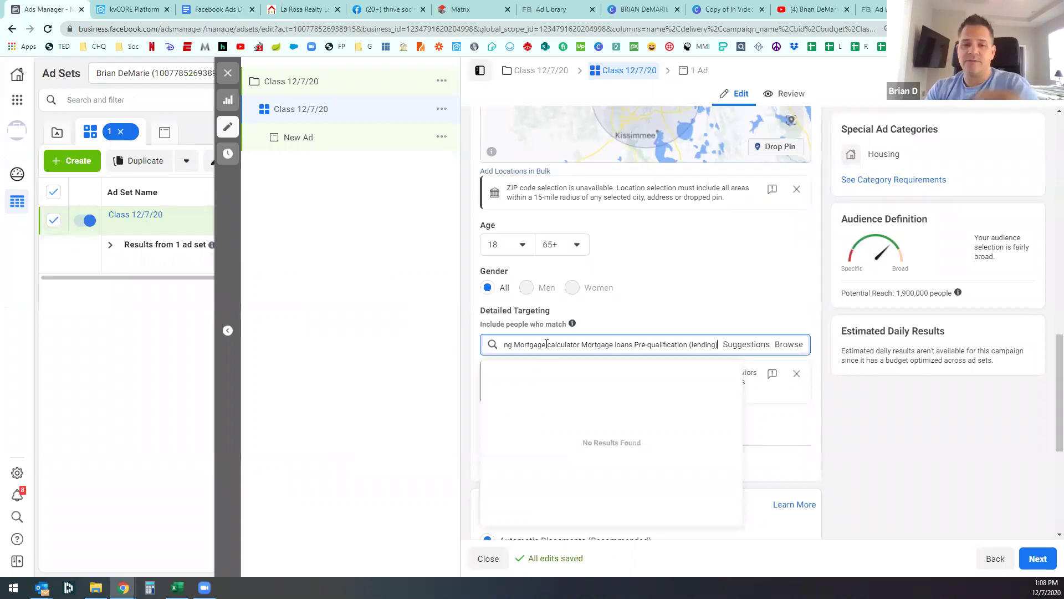
pyautogui.press('BackSpace')
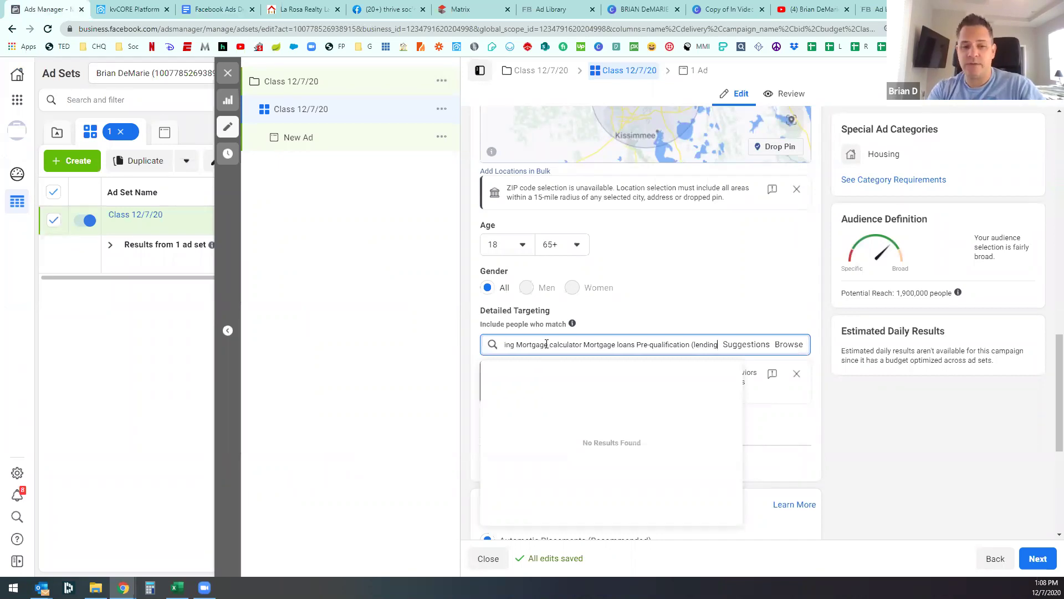
pyautogui.hotkey('ctrl', 'a')
pyautogui.press('BackSpace')
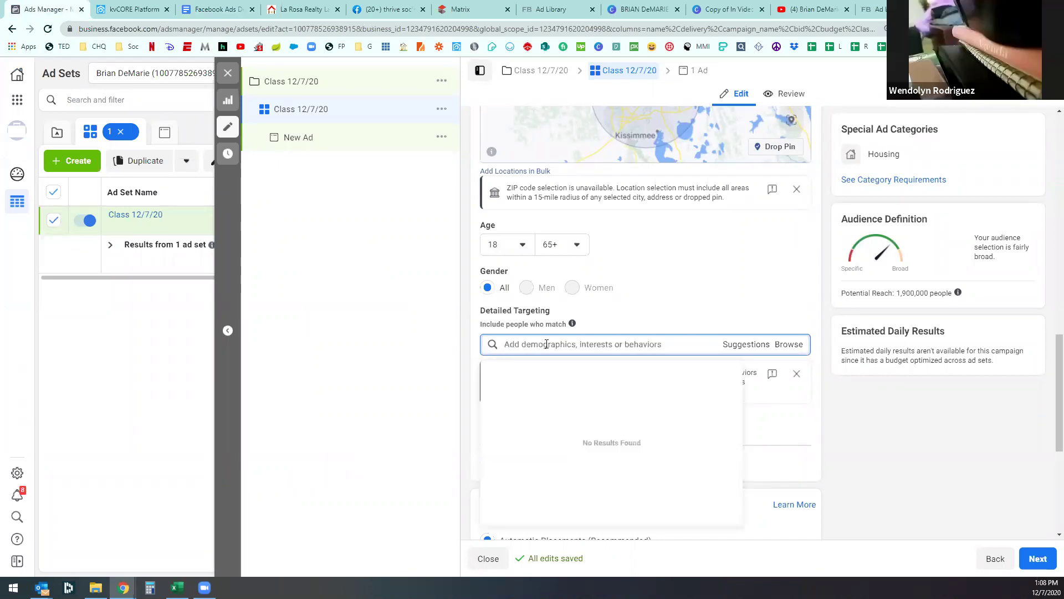
pyautogui.click(668, 312)
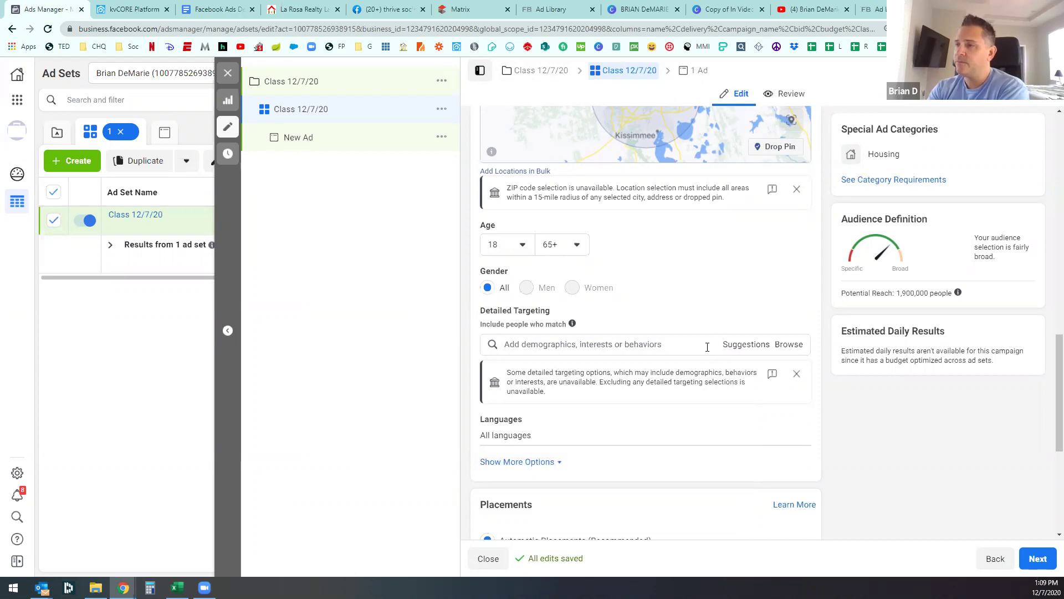
pyautogui.scroll(1, 719, 360)
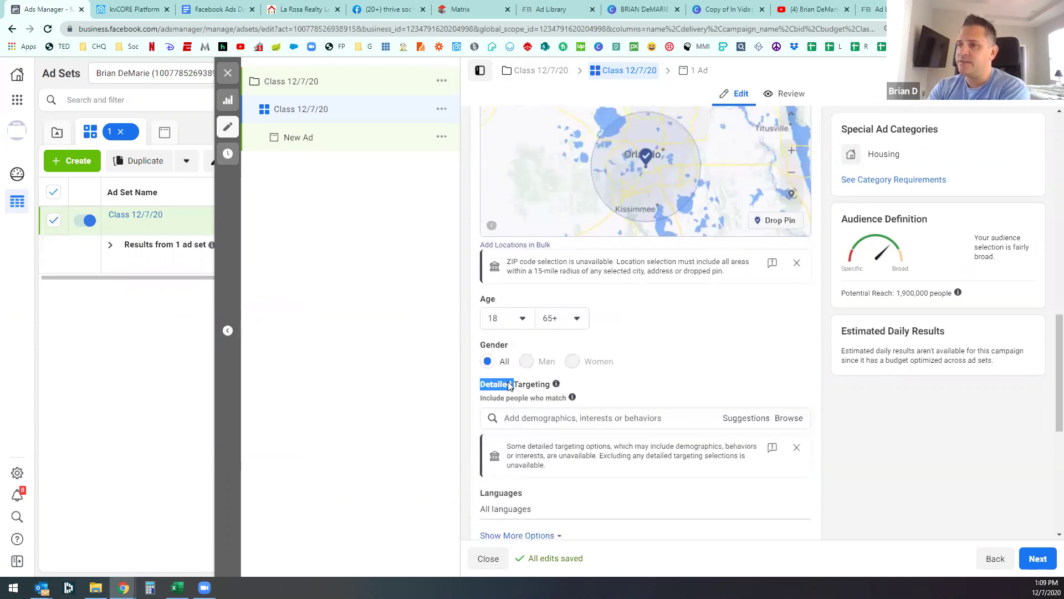
pyautogui.tripleClick(544, 386)
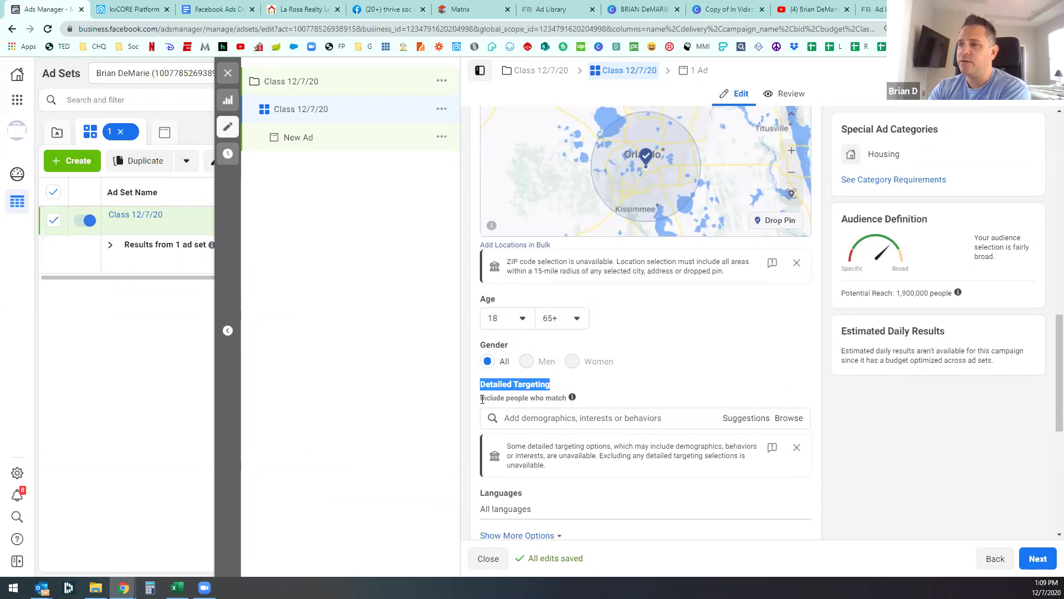
pyautogui.click(554, 417)
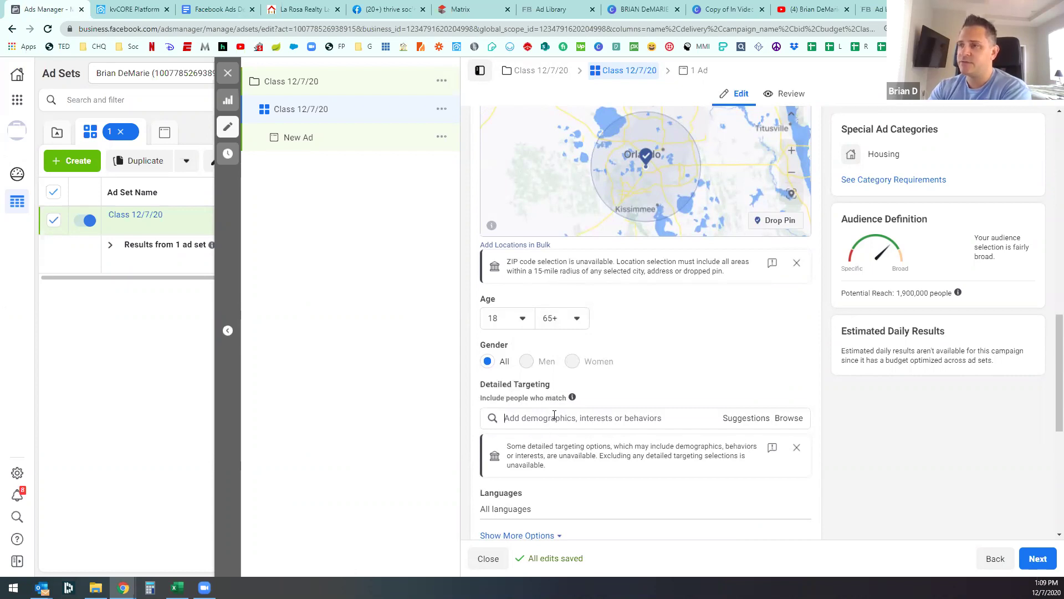
# Step: Move the browser tab of the targeting document directly beside the Ads Manager tab
pyautogui.click(205, 11)
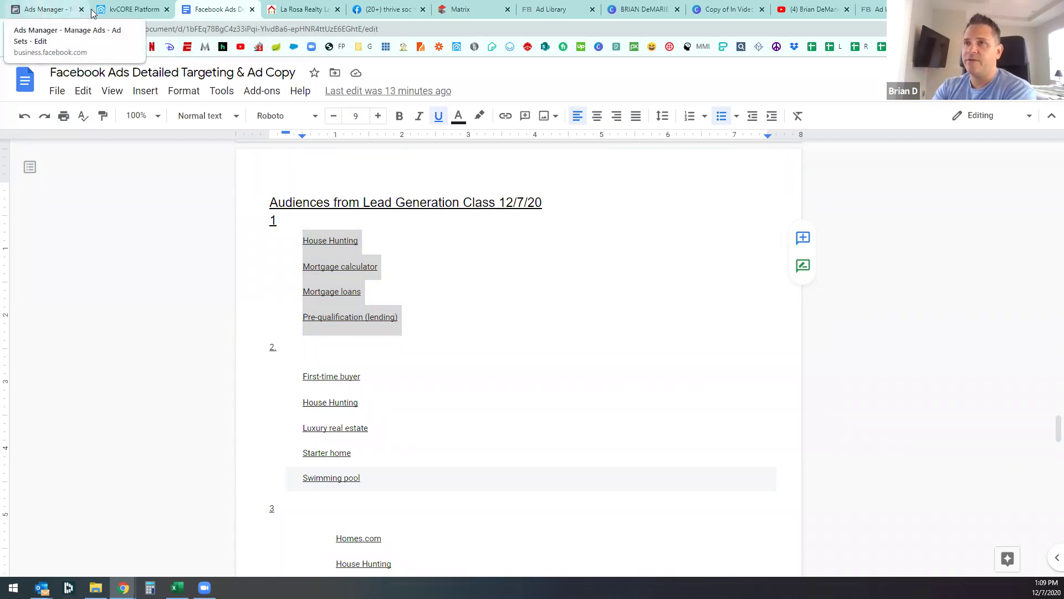
pyautogui.click(167, 10)
pyautogui.hotkey('ctrl', 'shift', 't')
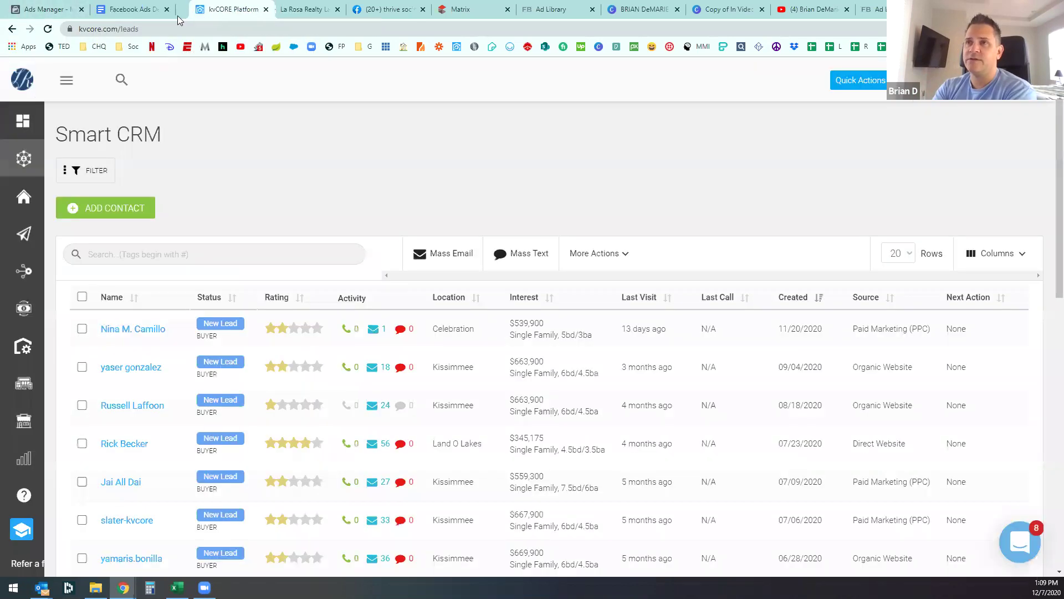
pyautogui.click(134, 10)
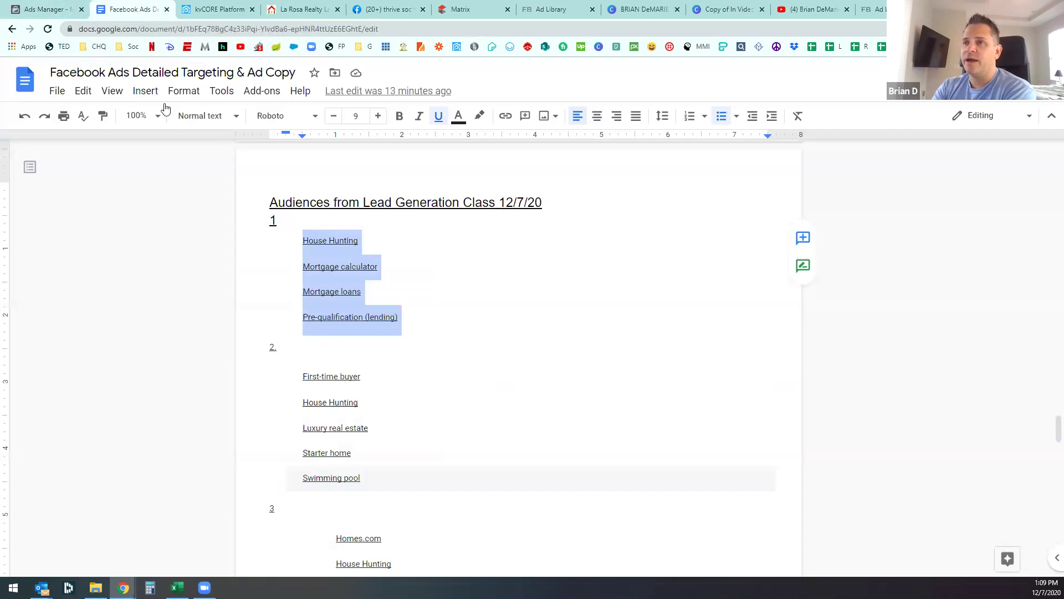
# Step: Switch to Ads Manager and add House Hunting as a detailed targeting interest of the ad set
pyautogui.click(47, 8)
pyautogui.click(578, 419)
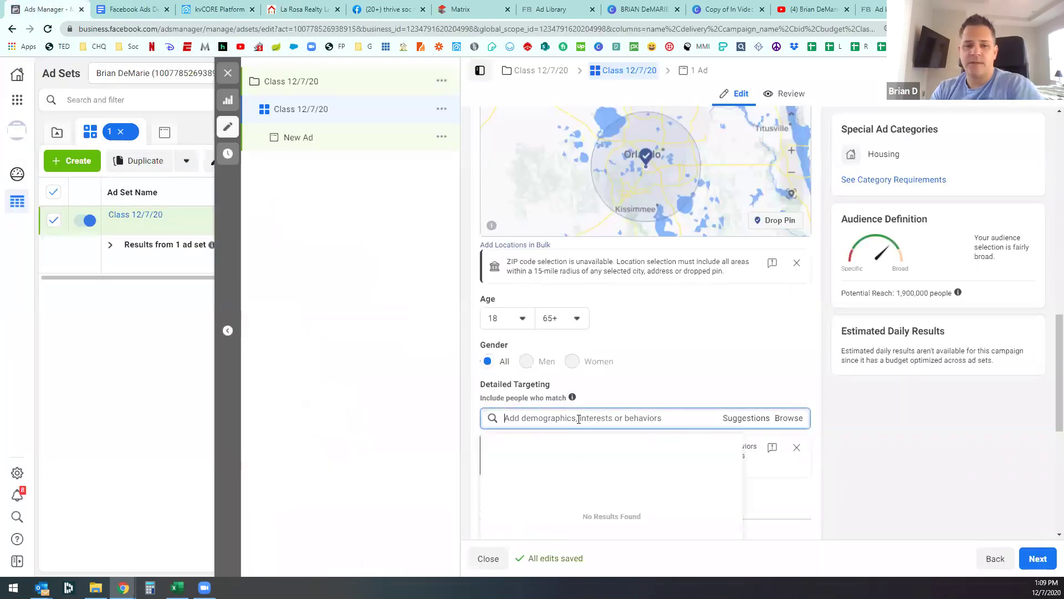
pyautogui.write('house')
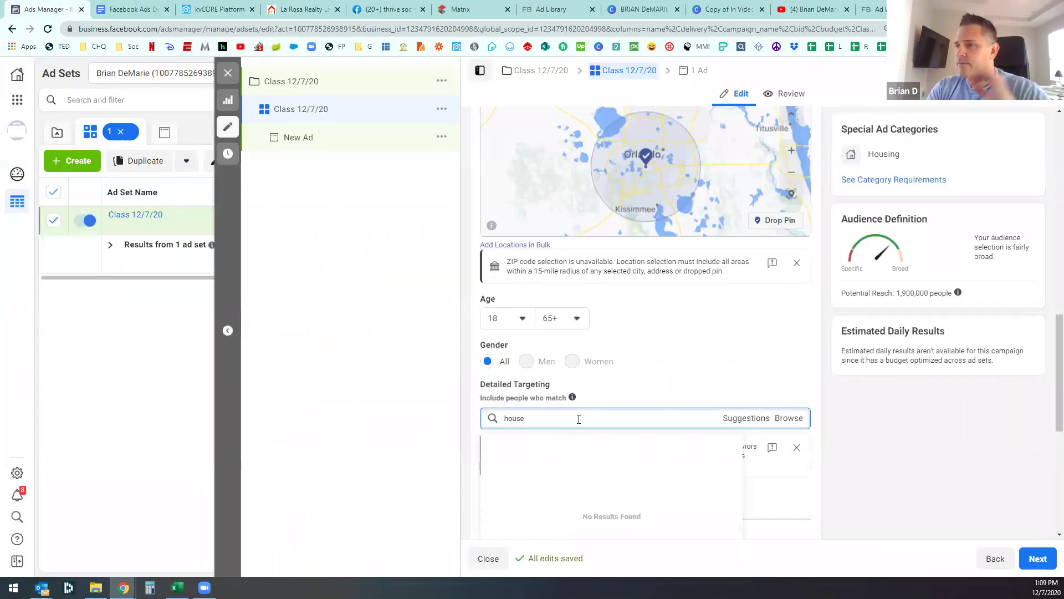
pyautogui.click(572, 480)
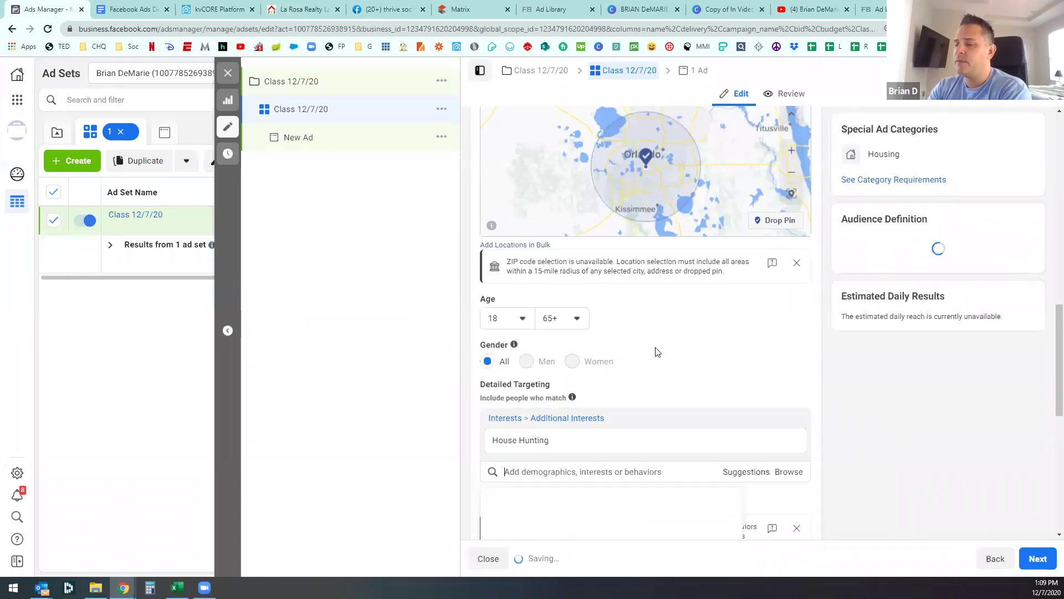
# Step: Check the document's audience 1 list and add Mortgage loans, Mortgage calculator and Pre-qualification (lending) to the ad set's detailed targeting
pyautogui.click(141, 11)
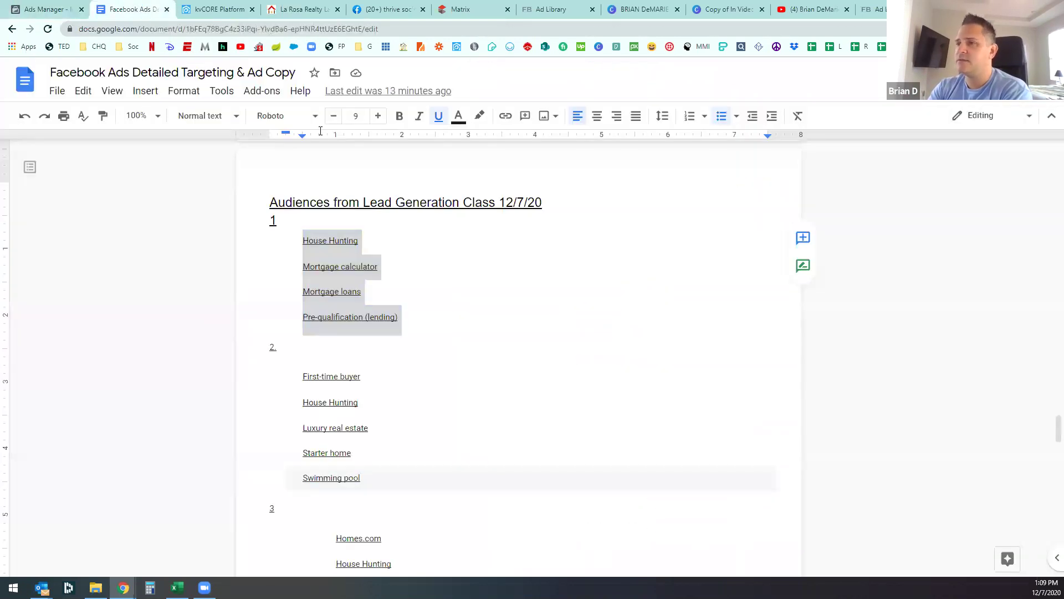
pyautogui.click(391, 267)
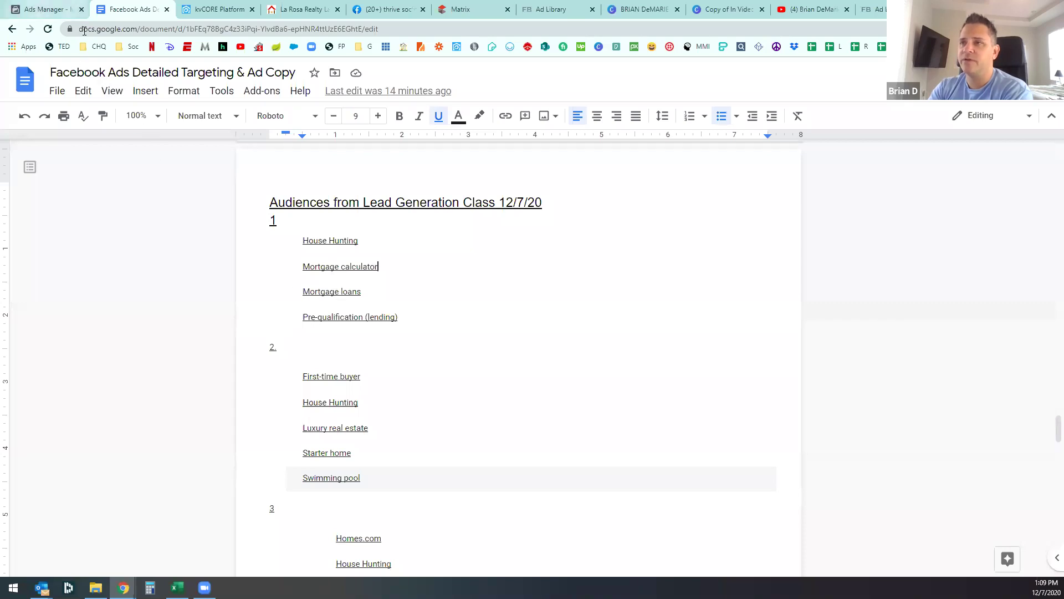
pyautogui.click(49, 10)
pyautogui.click(561, 397)
pyautogui.write('mortgage')
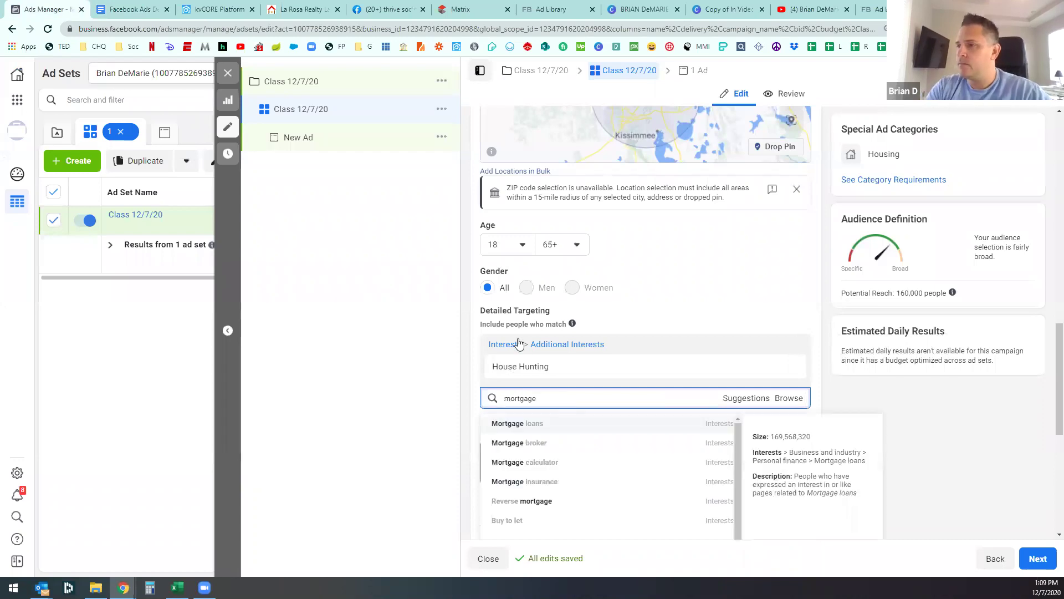
pyautogui.click(588, 434)
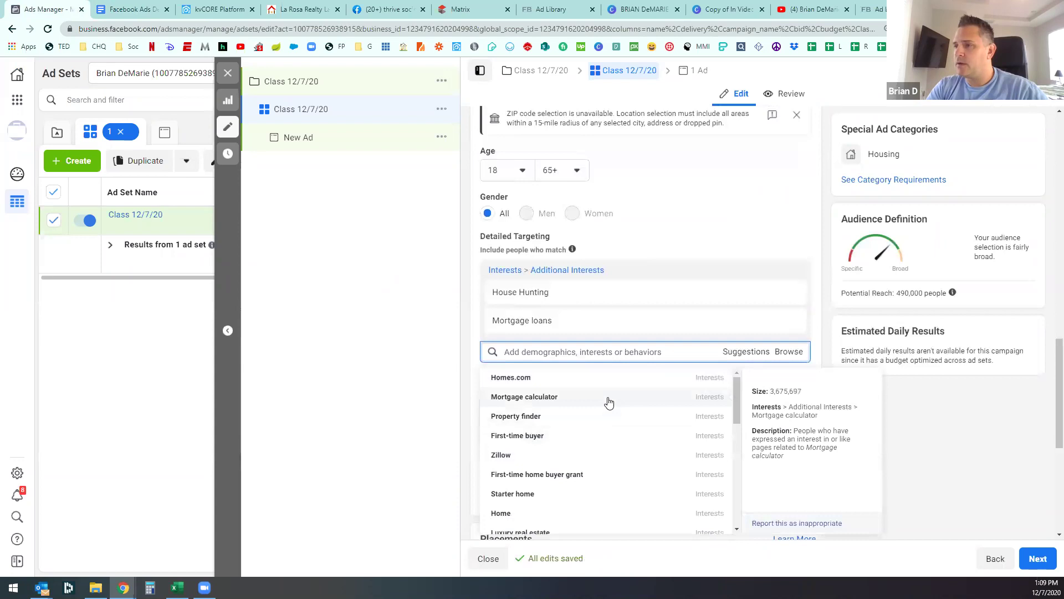
pyautogui.click(609, 400)
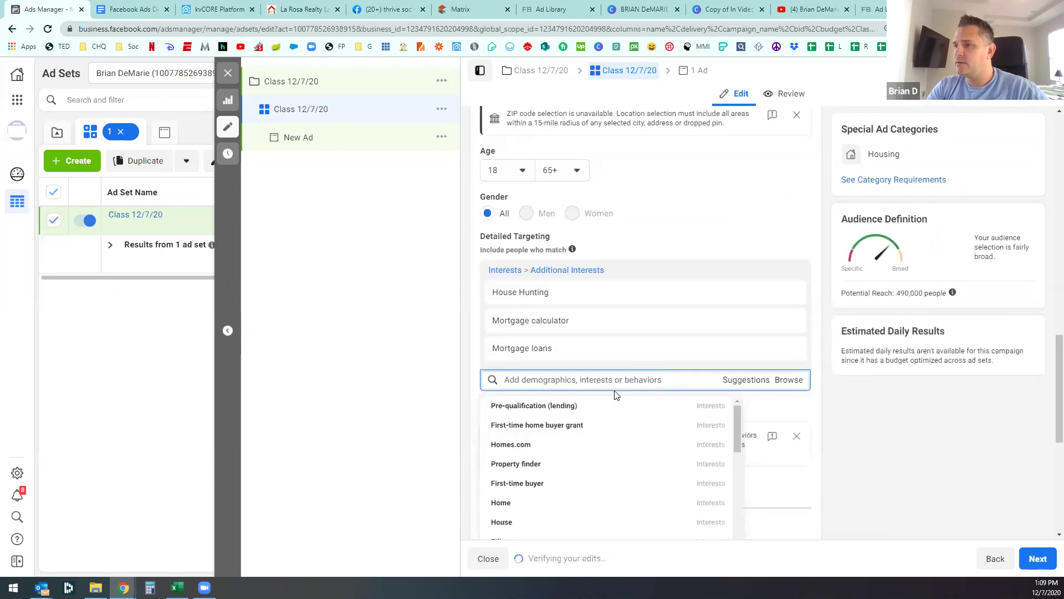
pyautogui.click(550, 407)
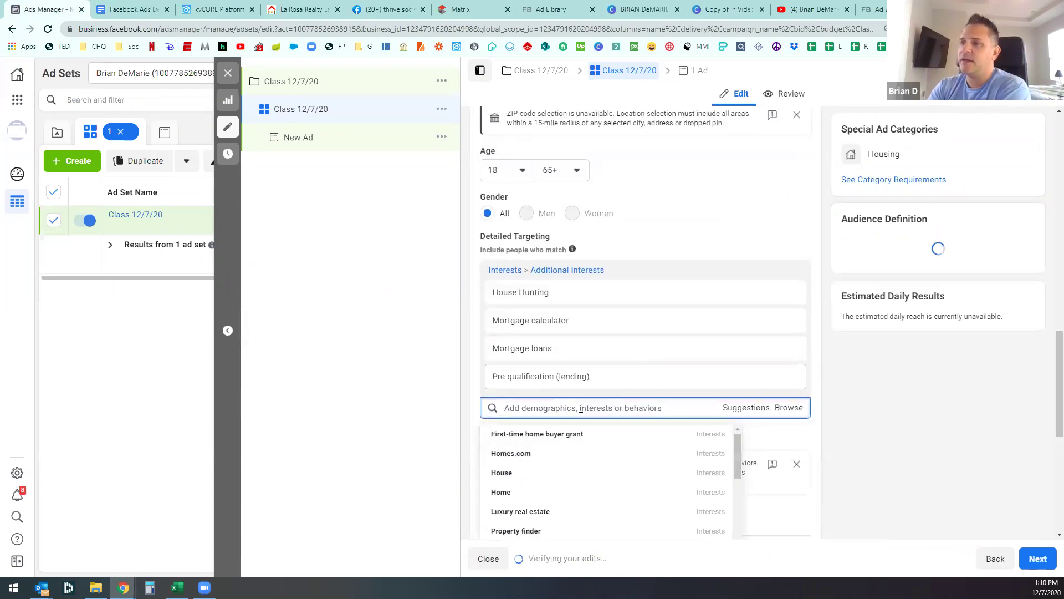
# Step: Try to paste the ad set's potential reach below audience 1 in the document, and undo the pasted interest list
pyautogui.click(893, 425)
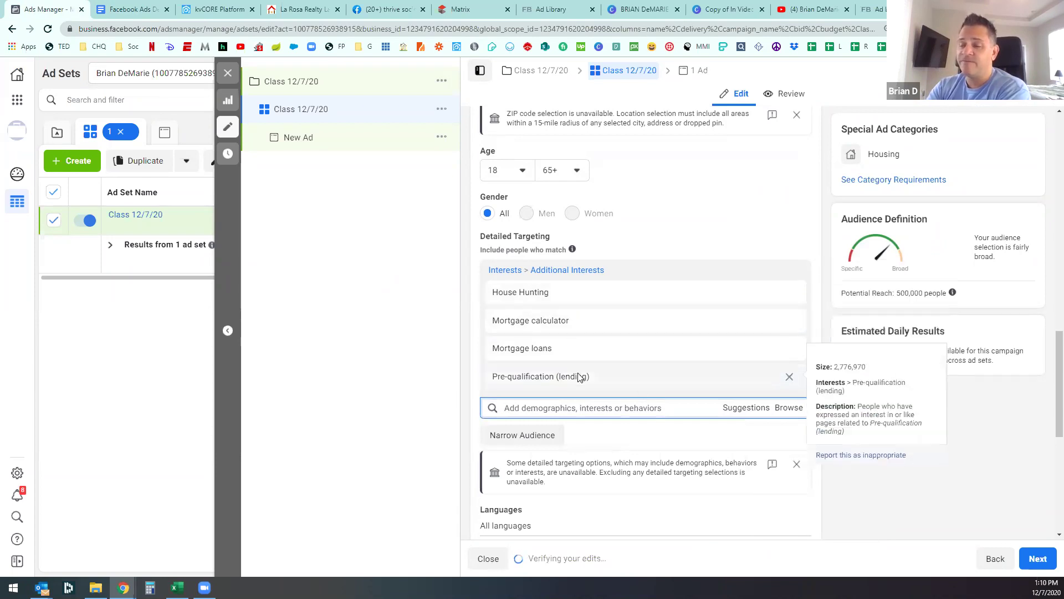
pyautogui.tripleClick(902, 294)
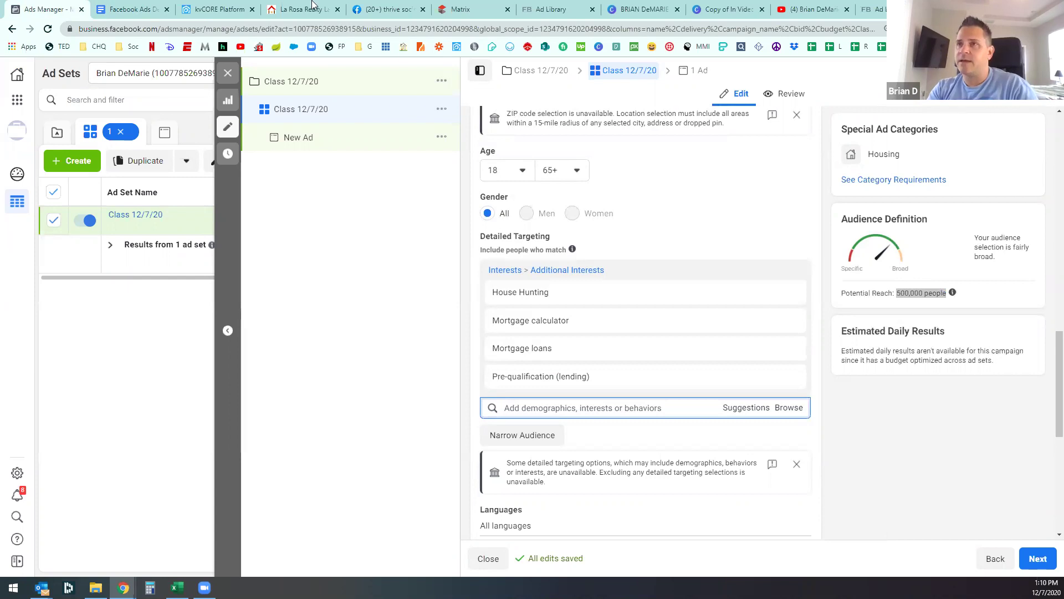
pyautogui.click(147, 11)
pyautogui.click(375, 218)
pyautogui.click(329, 318)
pyautogui.write('House Hunting Mortgage calculator Mortgage loans Pre-qualification (lending)')
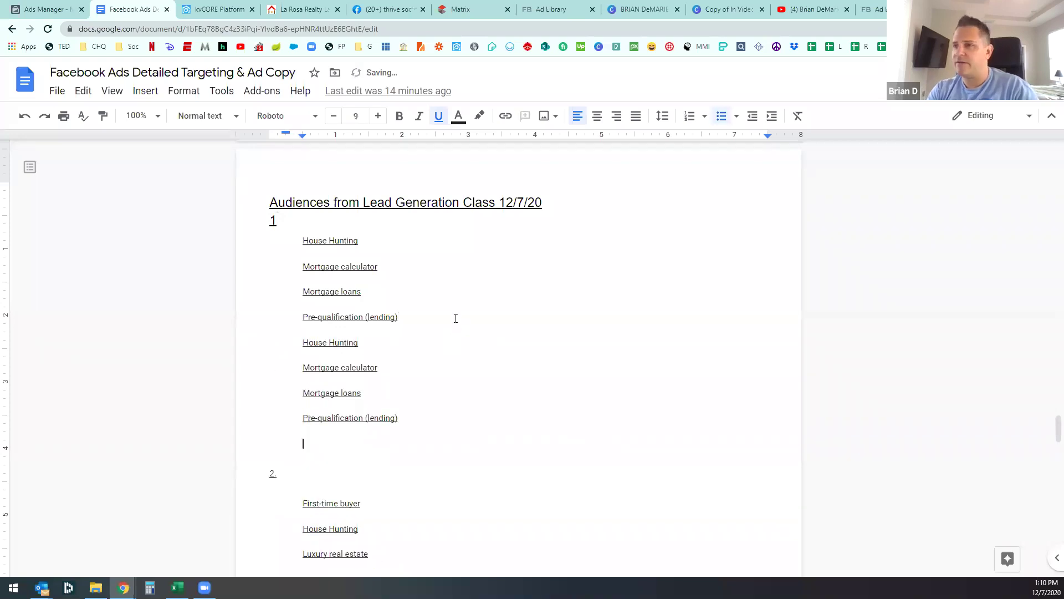
pyautogui.hotkey('ctrl', 'z')
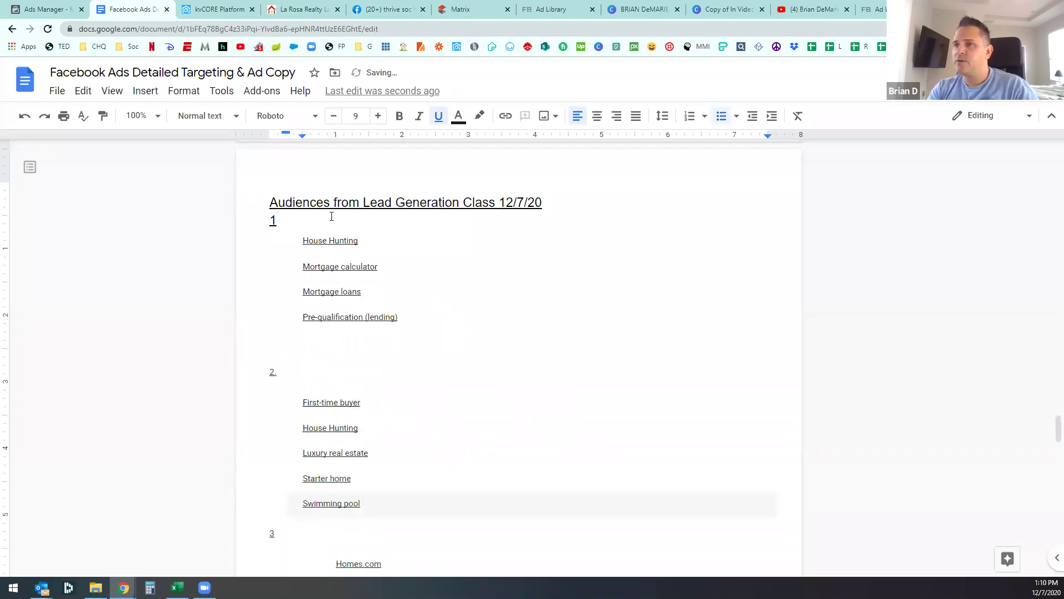
# Step: Add "500,000 Aud" after the number 1 heading in the targeting document and remove the underline from the added text
pyautogui.doubleClick(331, 218)
pyautogui.write('5000')
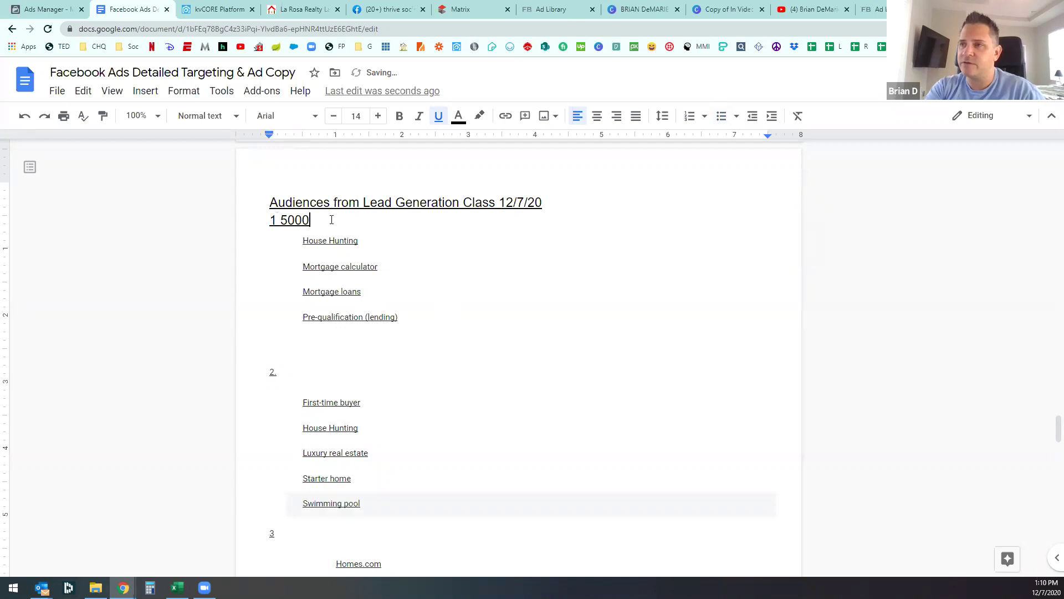
pyautogui.press('BackSpace')
pyautogui.write(',000')
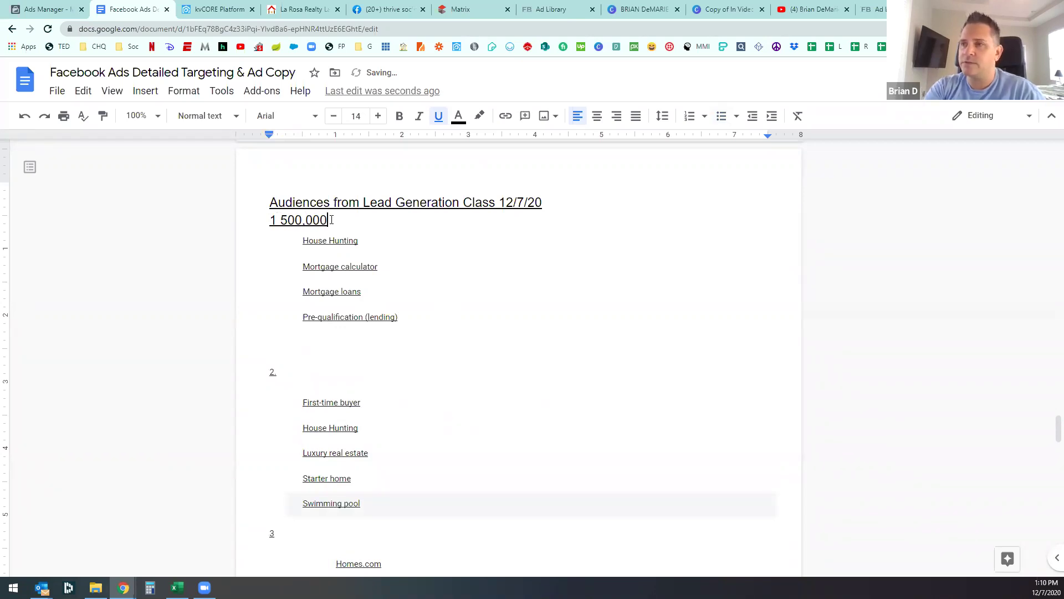
pyautogui.write(' Aud')
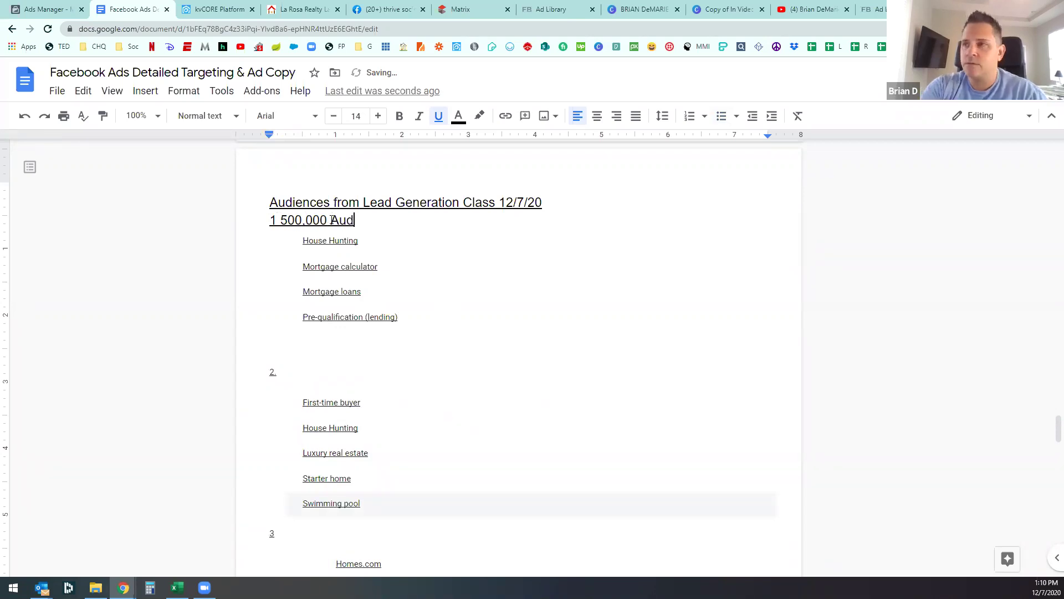
pyautogui.moveTo(278, 224); pyautogui.dragTo(357, 224)
pyautogui.click(438, 116)
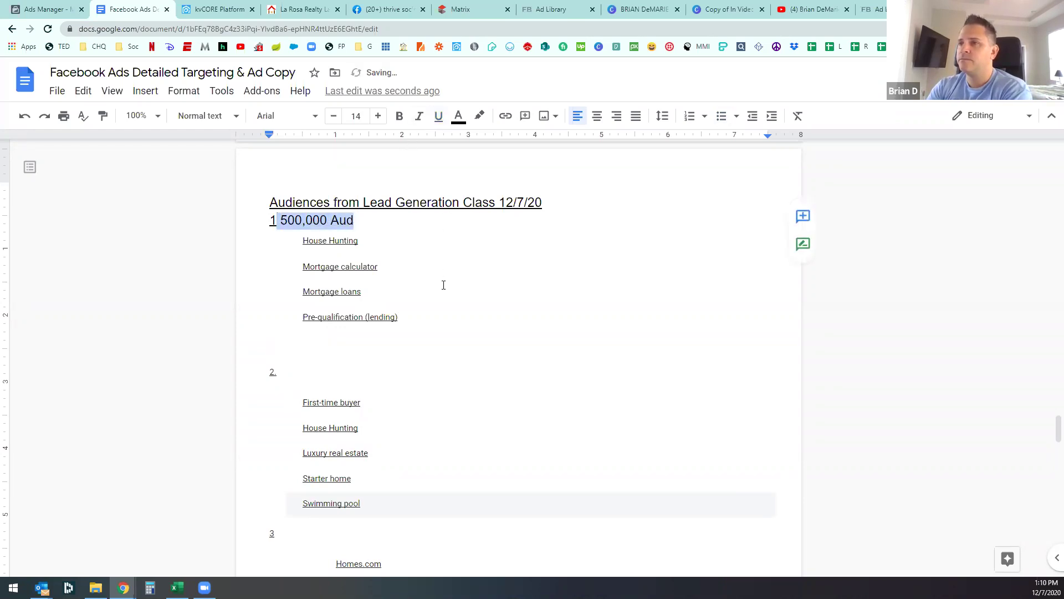
pyautogui.click(363, 291)
# Step: Switch to Ads Manager and narrow the ad set's audience to people who must also match the suggested interest Real estate
pyautogui.click(53, 11)
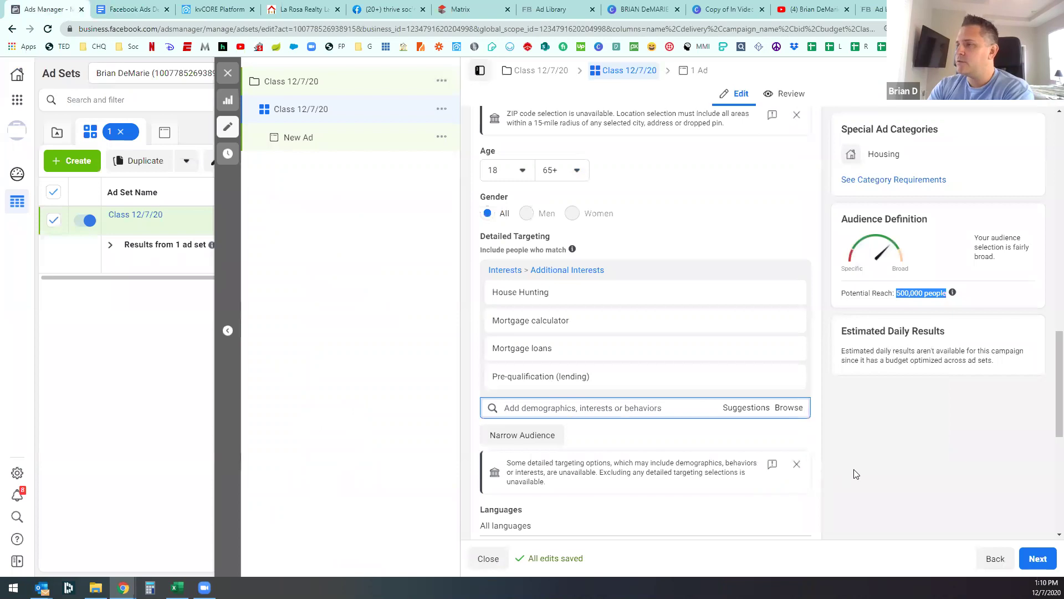
pyautogui.scroll(-1, 883, 444)
pyautogui.scroll(-1, 883, 445)
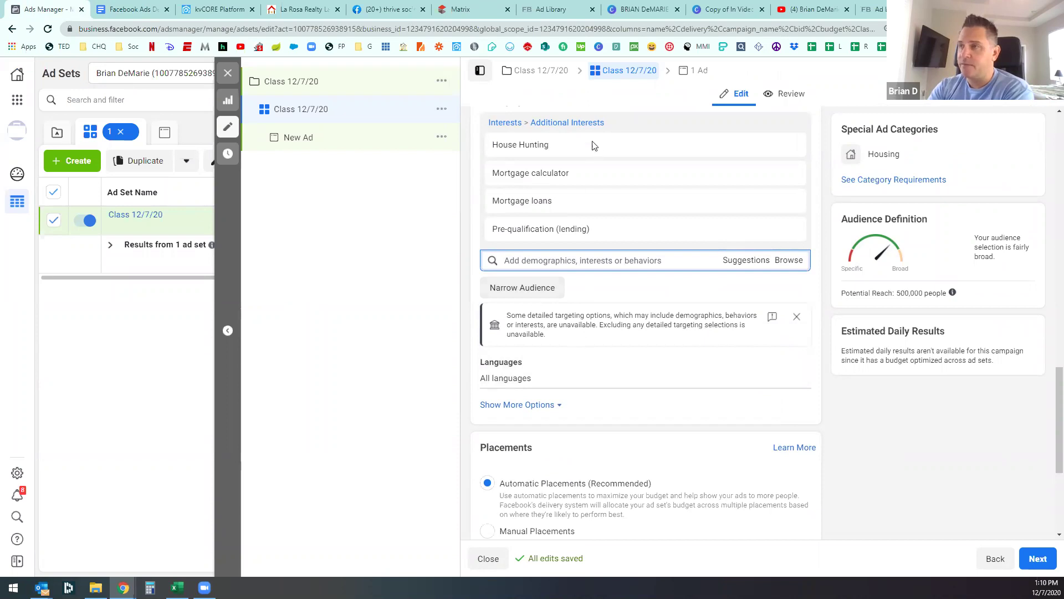
pyautogui.click(541, 293)
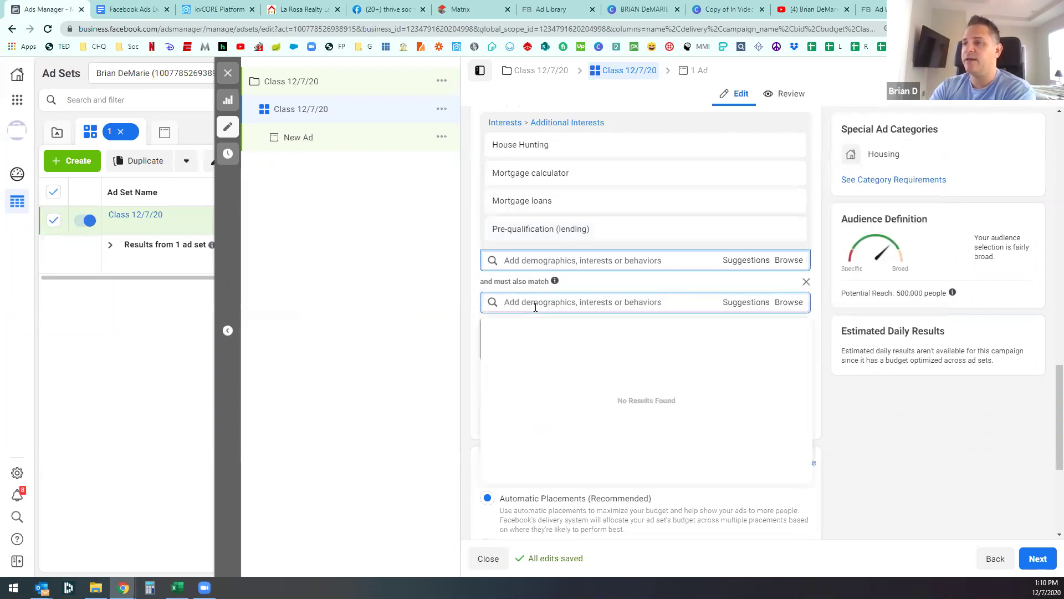
pyautogui.click(735, 303)
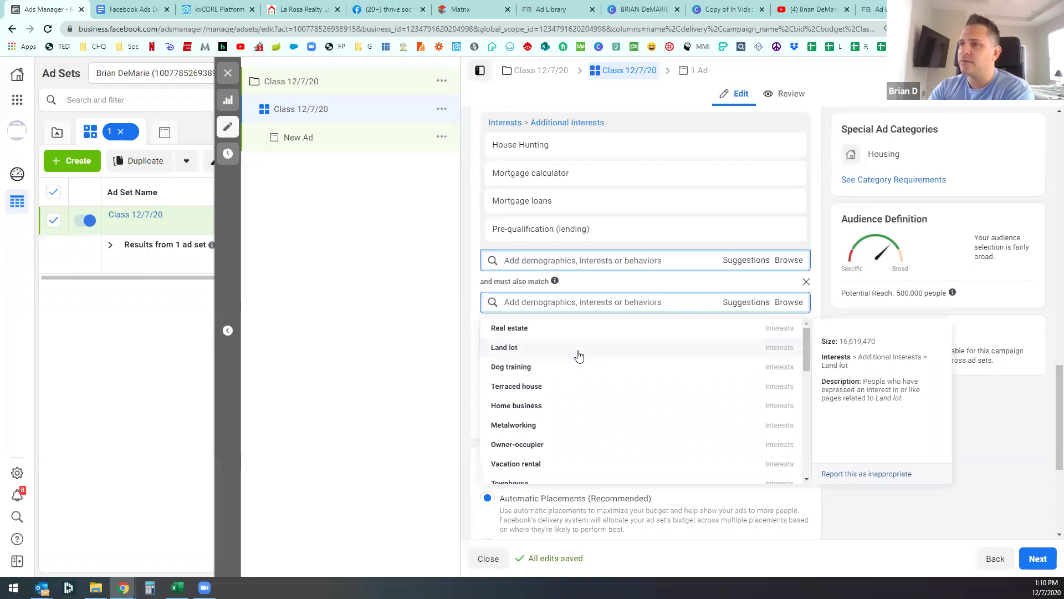
pyautogui.click(578, 331)
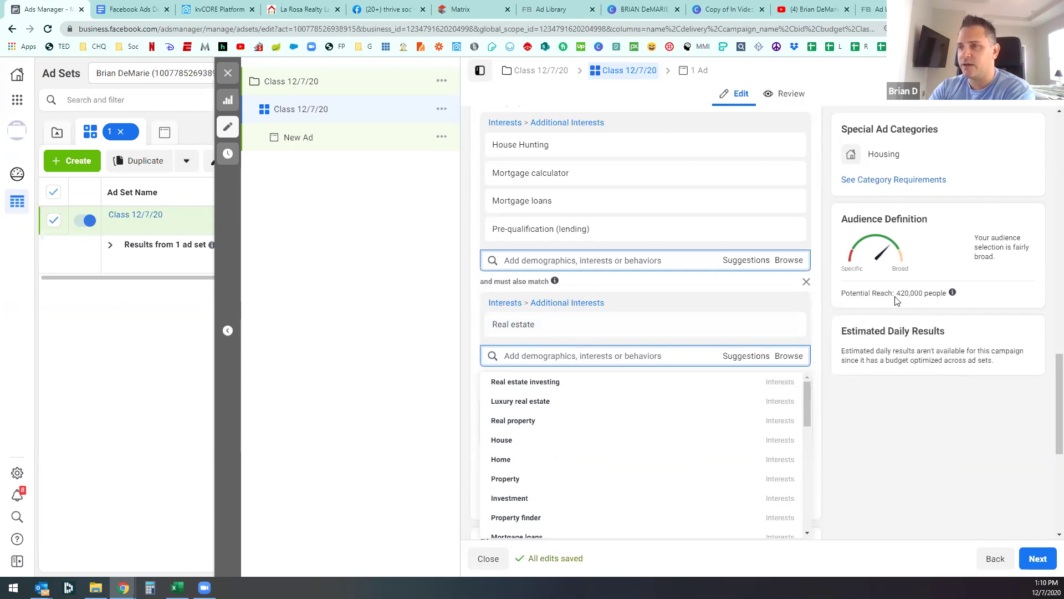
pyautogui.click(864, 449)
# Step: Narrow the audience further with a second must-also-match condition for the suggested interest Terraced house
pyautogui.click(529, 382)
pyautogui.click(564, 396)
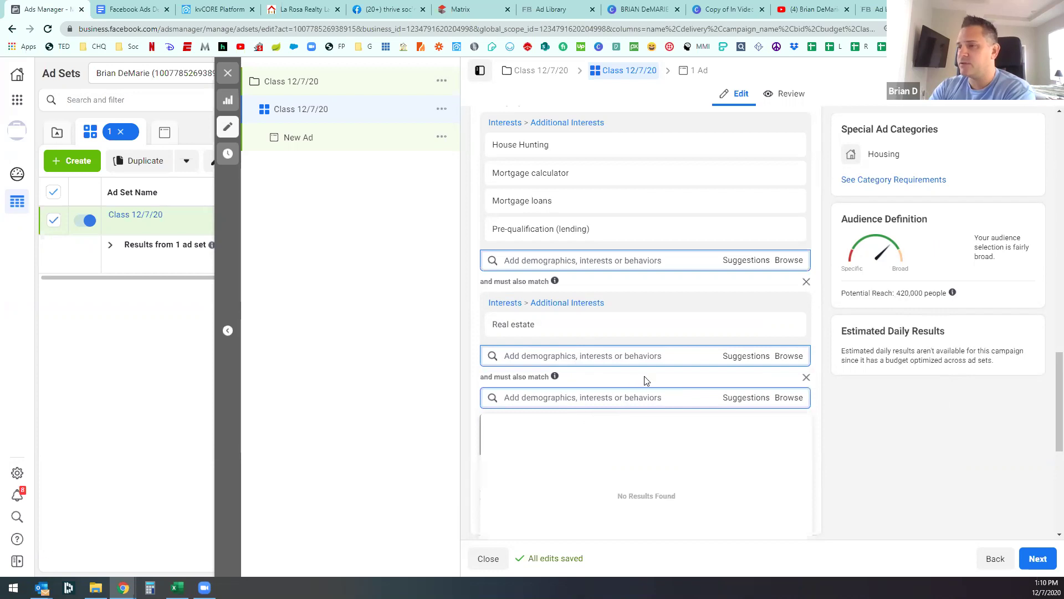
pyautogui.click(727, 404)
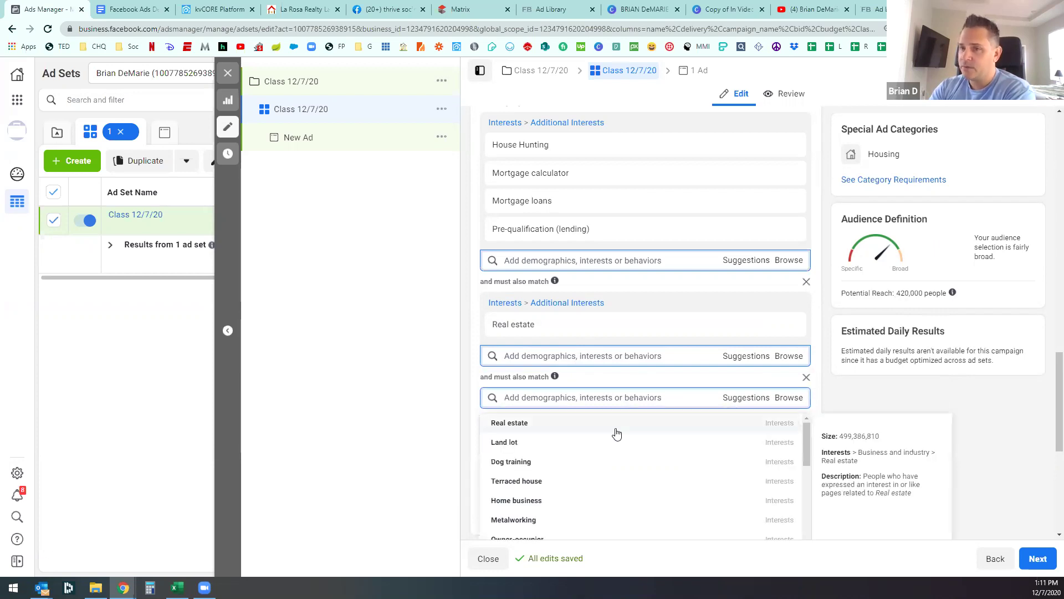
pyautogui.click(553, 482)
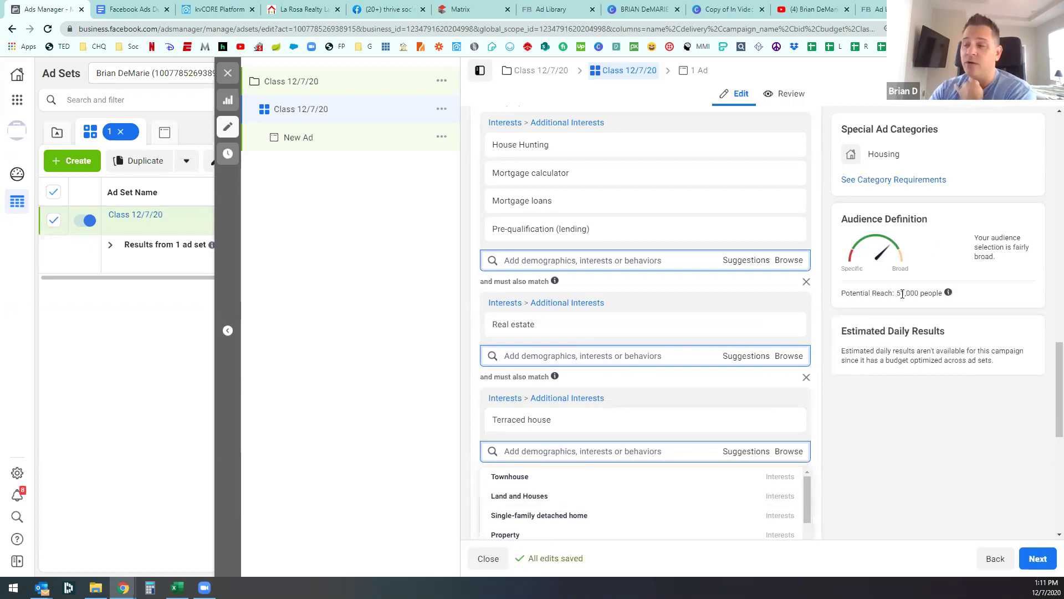
# Step: Remove the Terraced house and Real estate narrowing conditions from the detailed targeting and check the ad set's potential reach
pyautogui.click(806, 377)
pyautogui.click(806, 282)
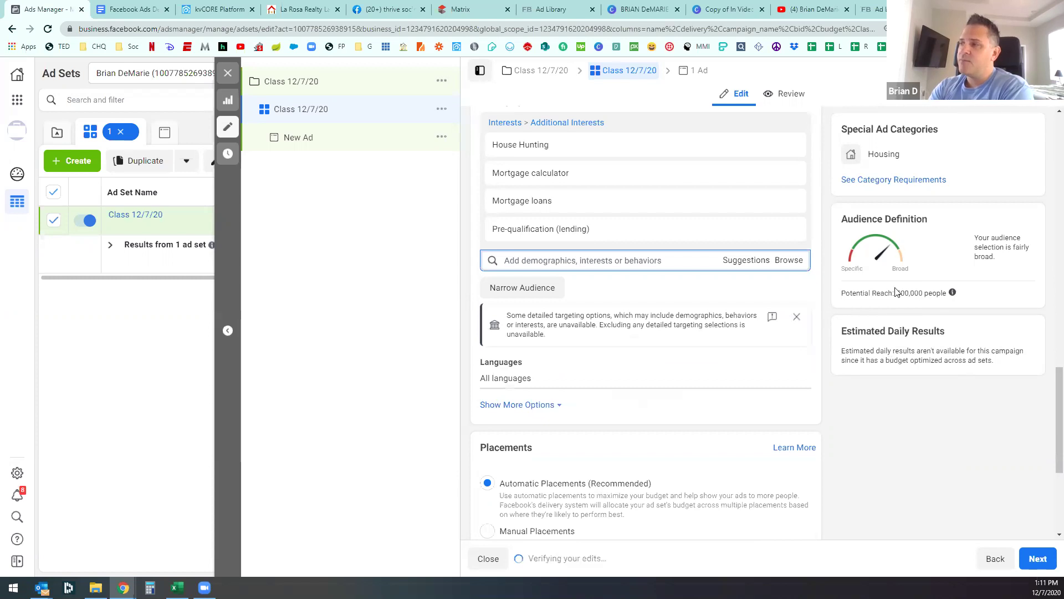
pyautogui.moveTo(895, 292); pyautogui.dragTo(954, 300)
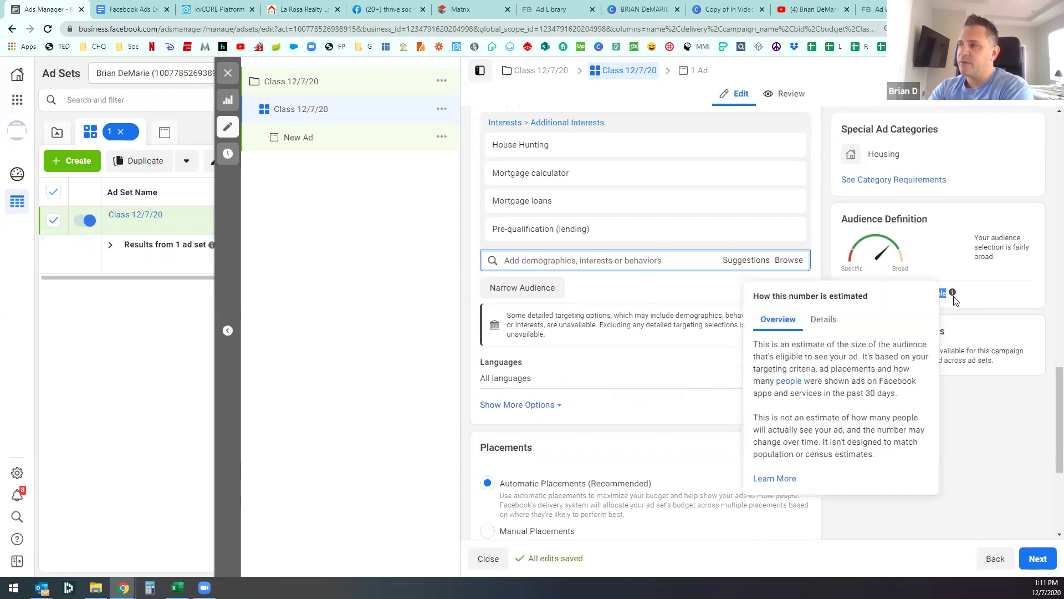
pyautogui.click(975, 441)
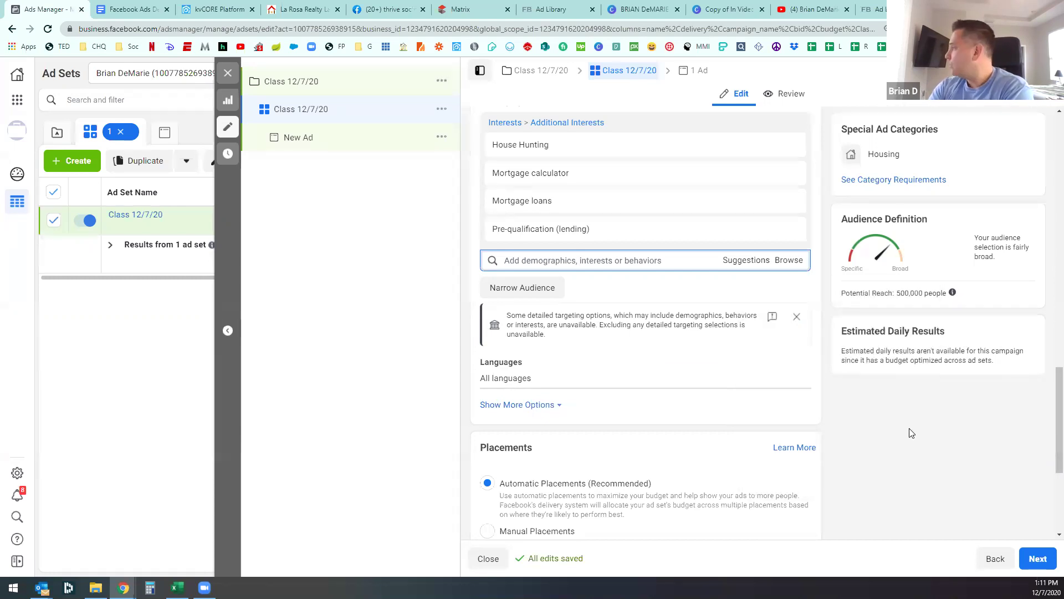
# Step: Switch the ad set to manual placements and exclude the Instagram platform
pyautogui.scroll(-1, 720, 383)
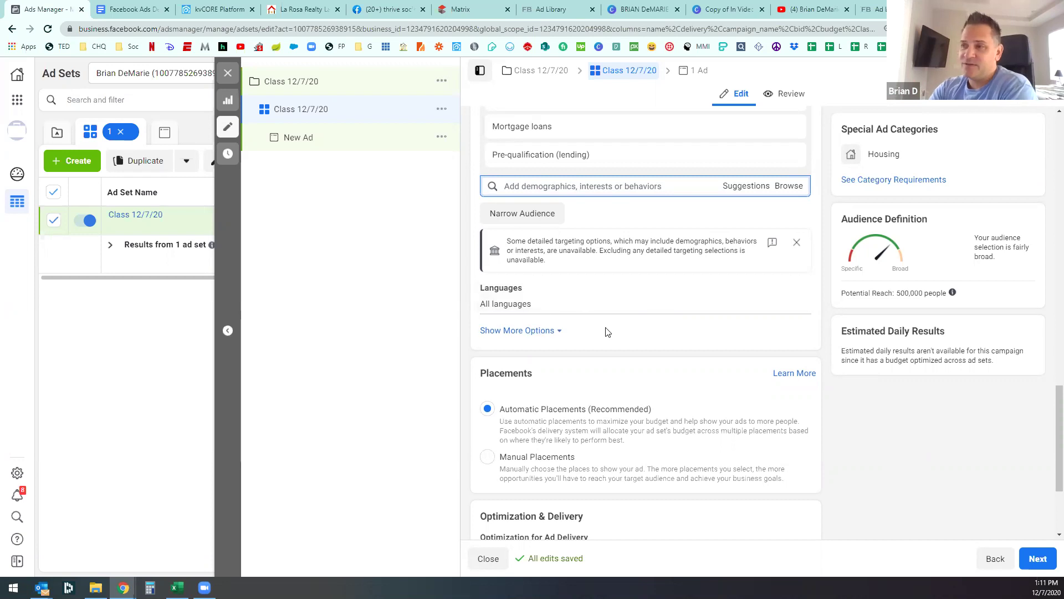
pyautogui.scroll(-3, 880, 429)
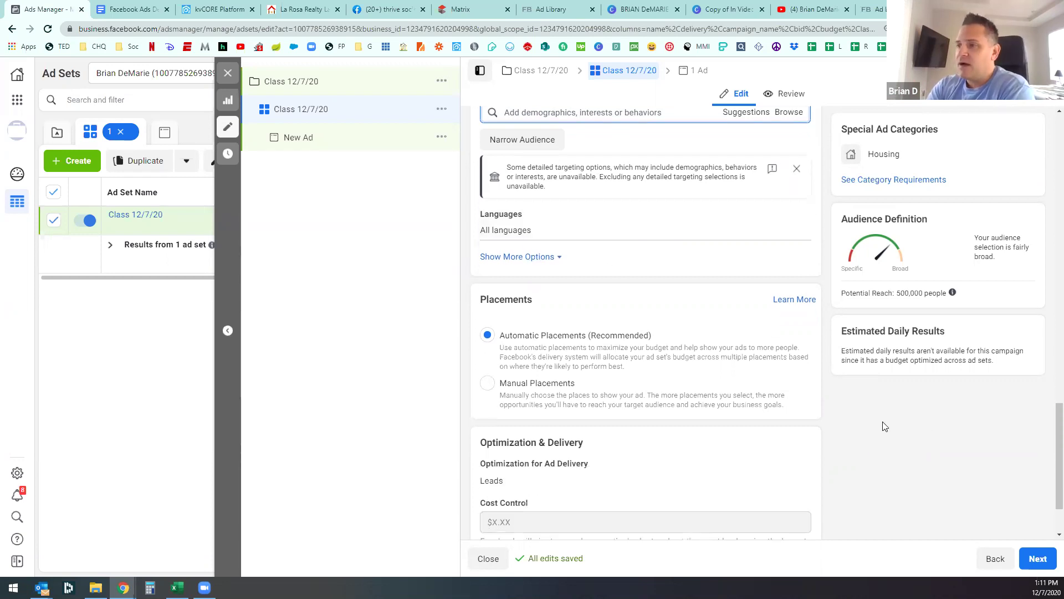
pyautogui.click(541, 313)
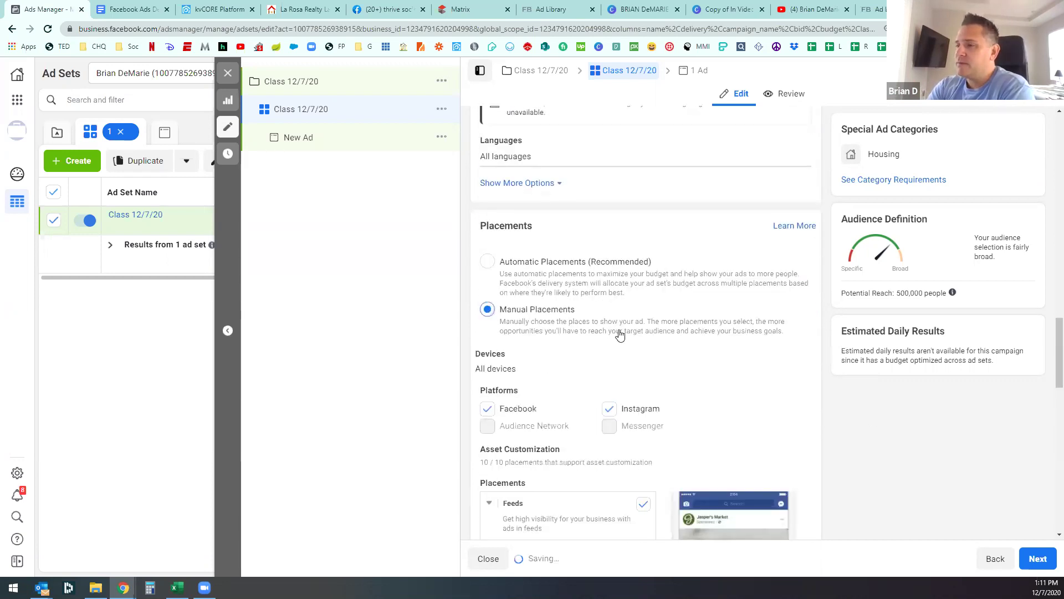
pyautogui.scroll(-3, 497, 376)
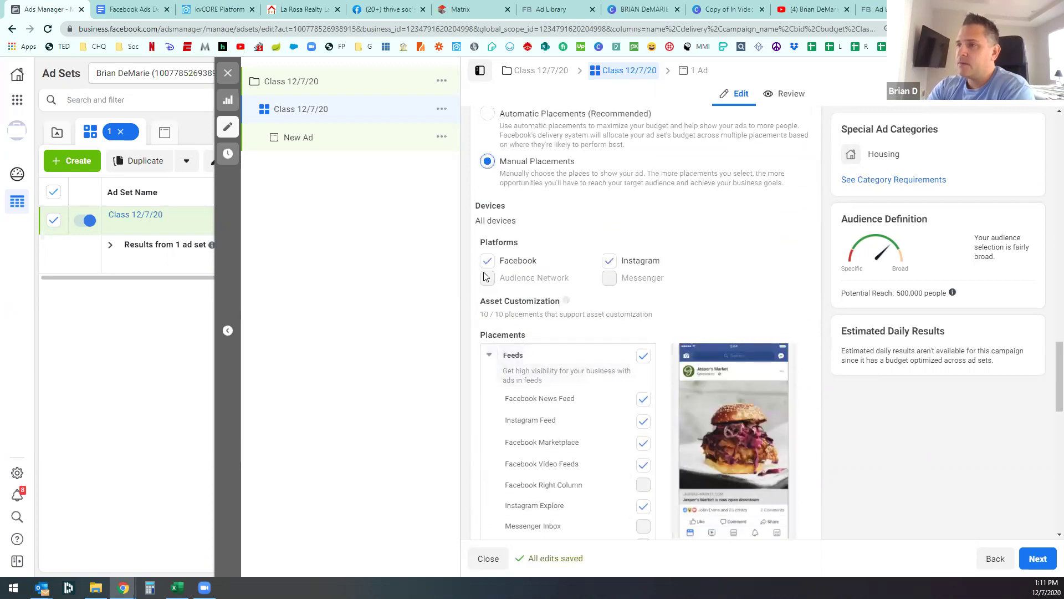
pyautogui.click(608, 261)
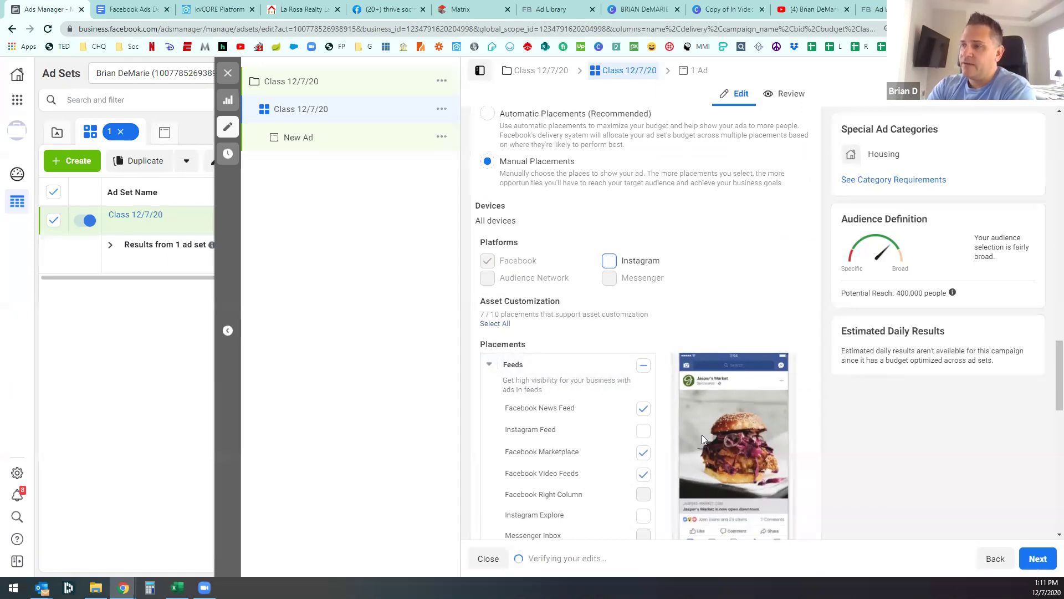
# Step: Deselect Facebook Marketplace, Facebook Video Feeds, Stories, In-Stream, Search and In-Article, leaving only Facebook News Feed among the placements
pyautogui.click(642, 452)
pyautogui.click(643, 475)
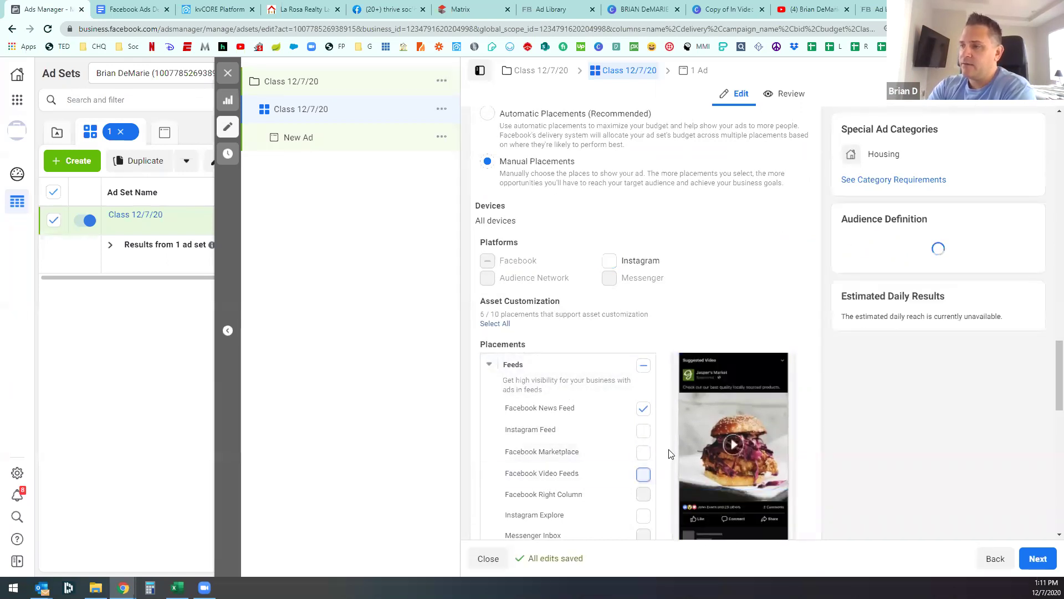
pyautogui.scroll(-5, 671, 441)
pyautogui.click(643, 347)
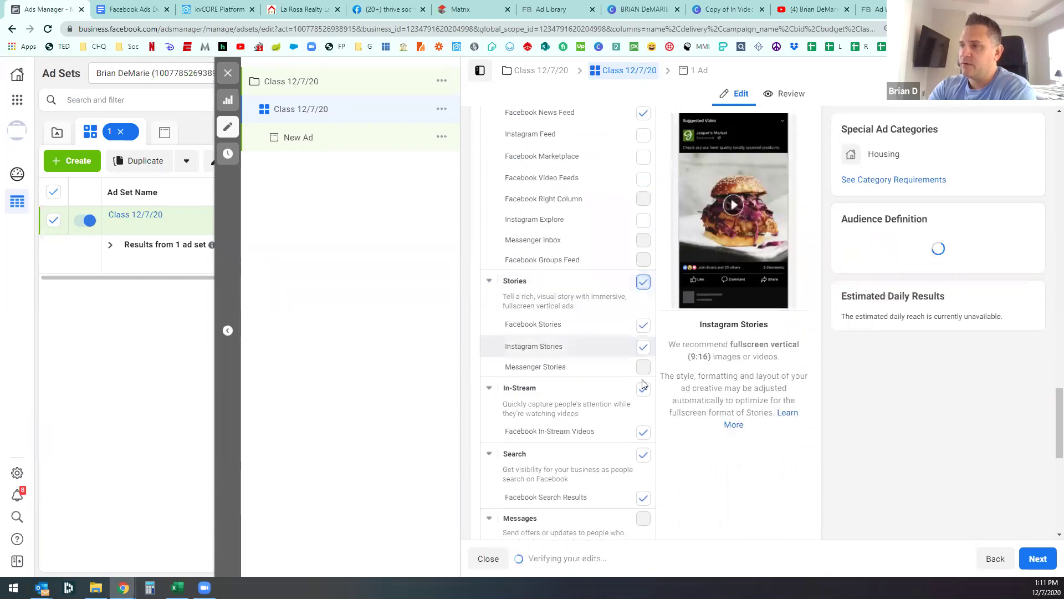
pyautogui.click(644, 434)
pyautogui.click(643, 454)
pyautogui.scroll(-3, 663, 422)
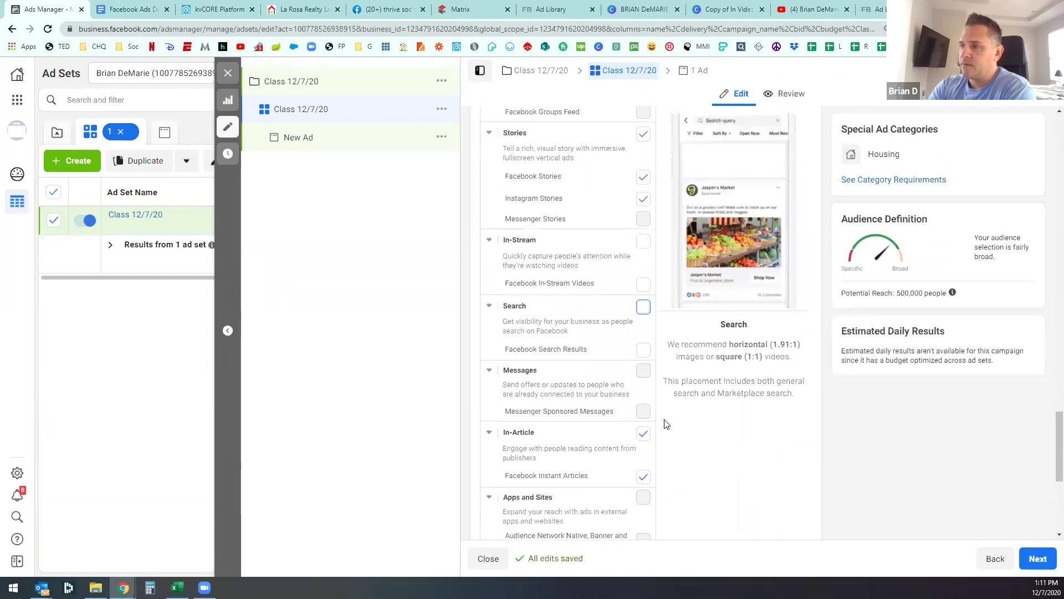
pyautogui.scroll(-3, 663, 444)
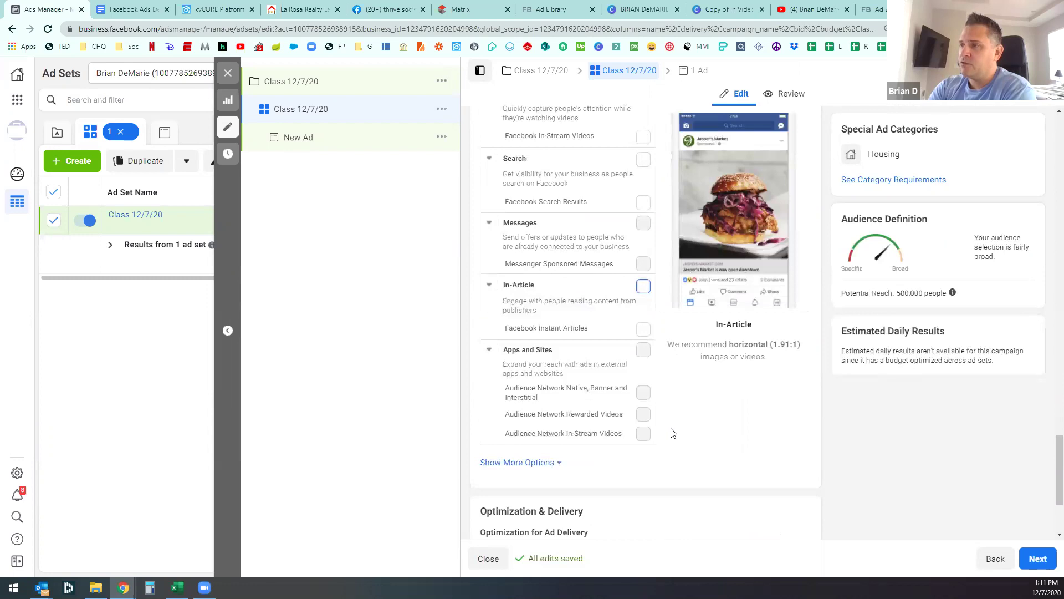
pyautogui.scroll(10, 672, 432)
pyautogui.click(643, 356)
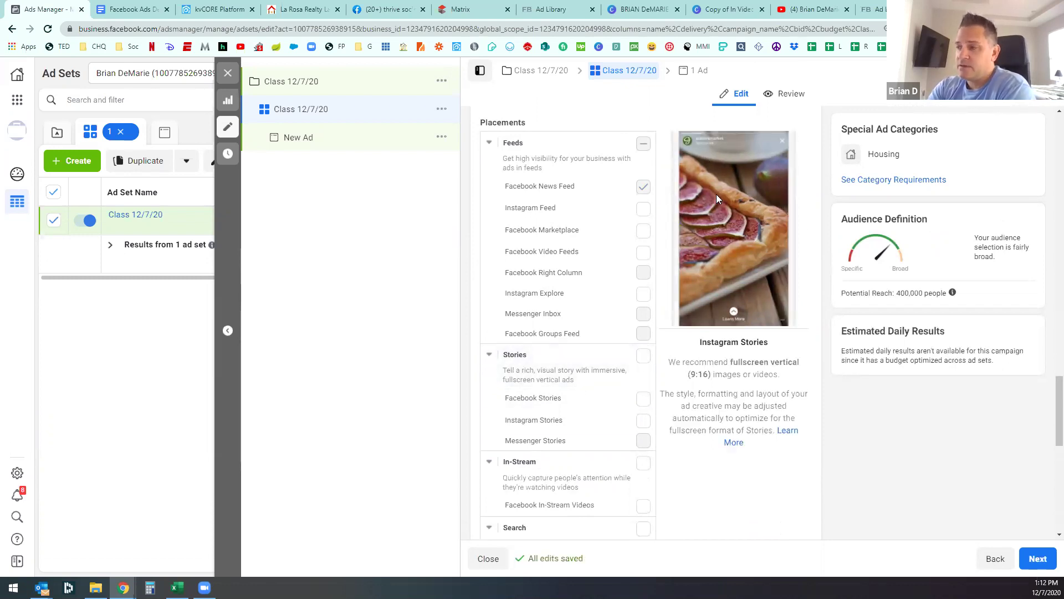
# Step: Examine the recommended image and video formats for the Instagram Stories, Facebook In-Stream Videos and Instagram Feed placements
pyautogui.doubleClick(702, 374)
pyautogui.tripleClick(702, 373)
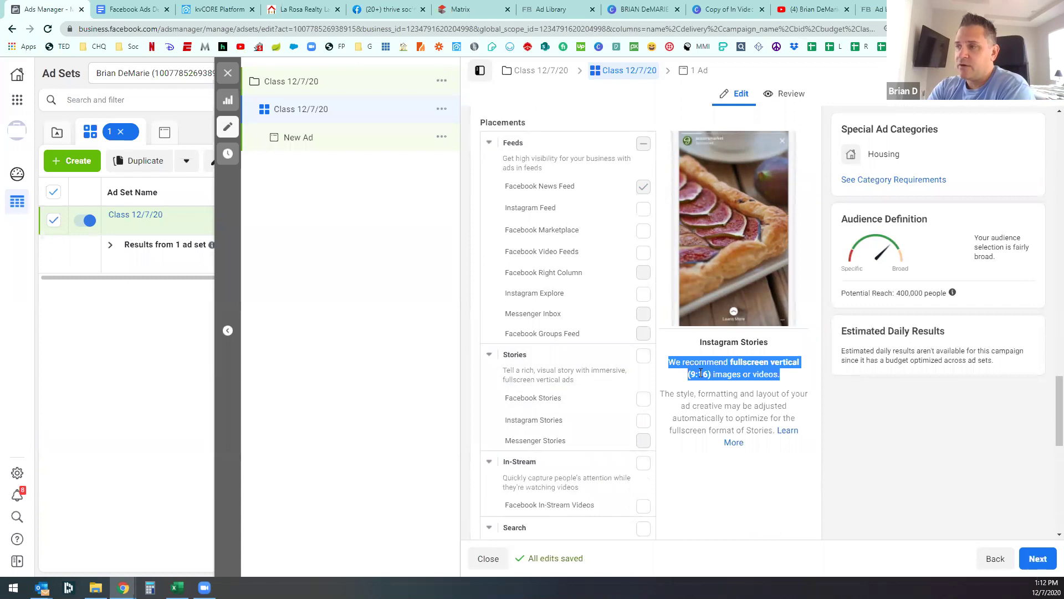
pyautogui.moveTo(690, 376); pyautogui.dragTo(709, 375)
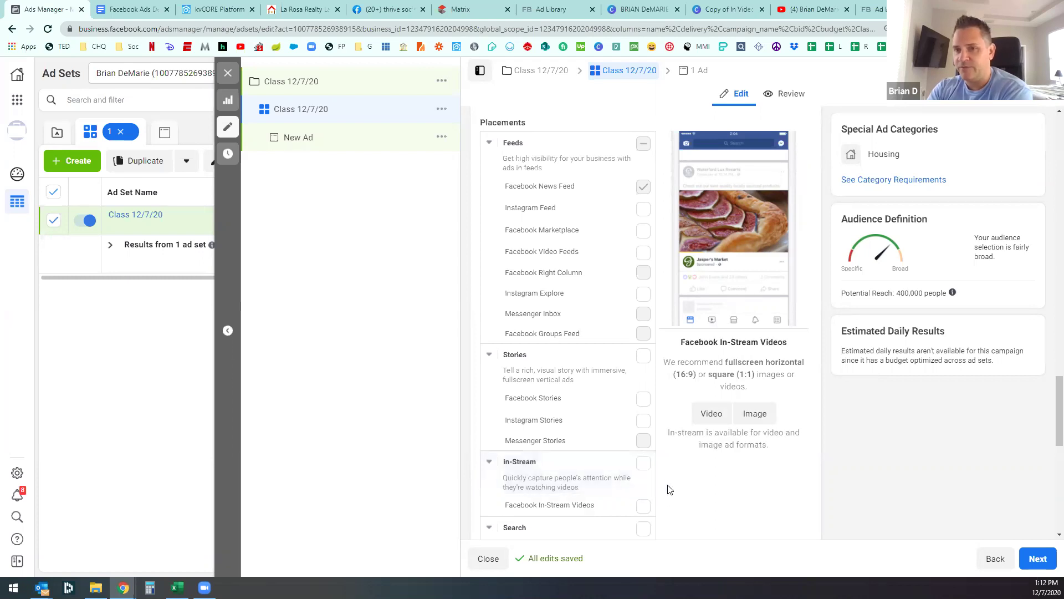
pyautogui.scroll(-2, 683, 453)
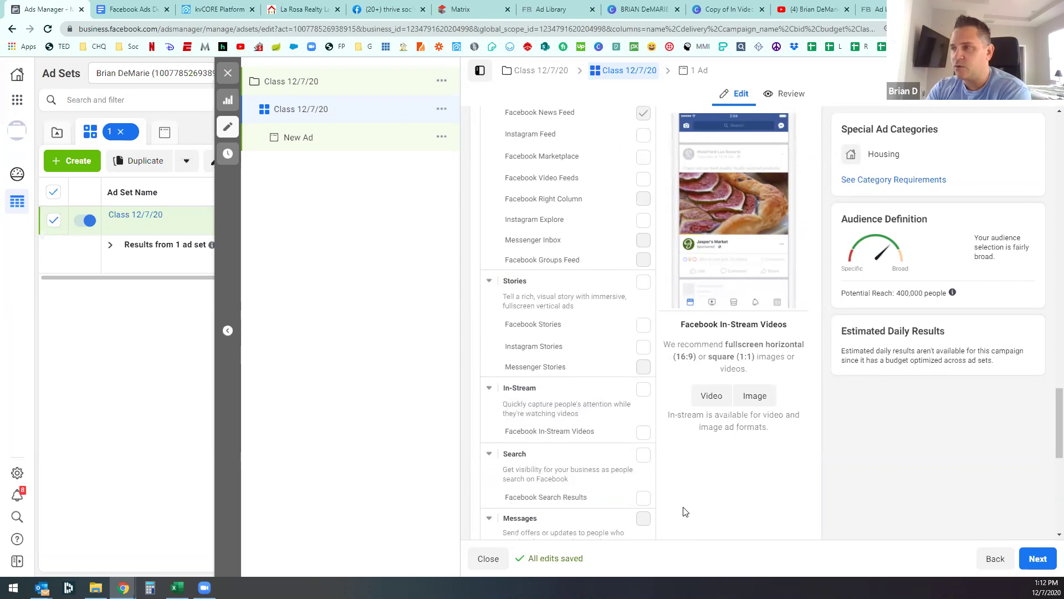
pyautogui.scroll(2, 687, 484)
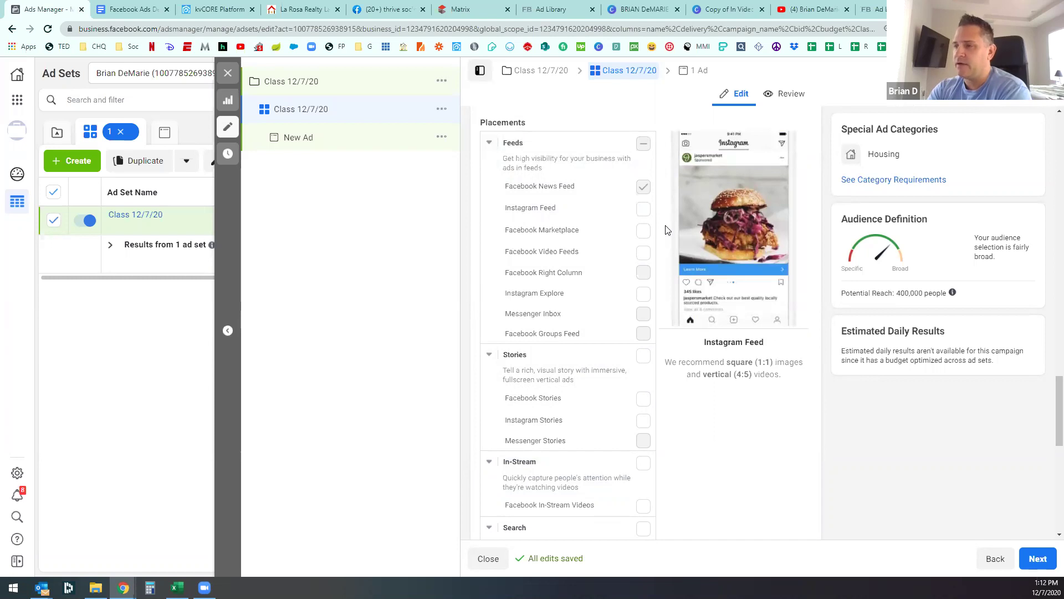
# Step: Turn on Dynamic Creative for the ad set and accept the change
pyautogui.scroll(8, 668, 224)
pyautogui.scroll(10, 713, 388)
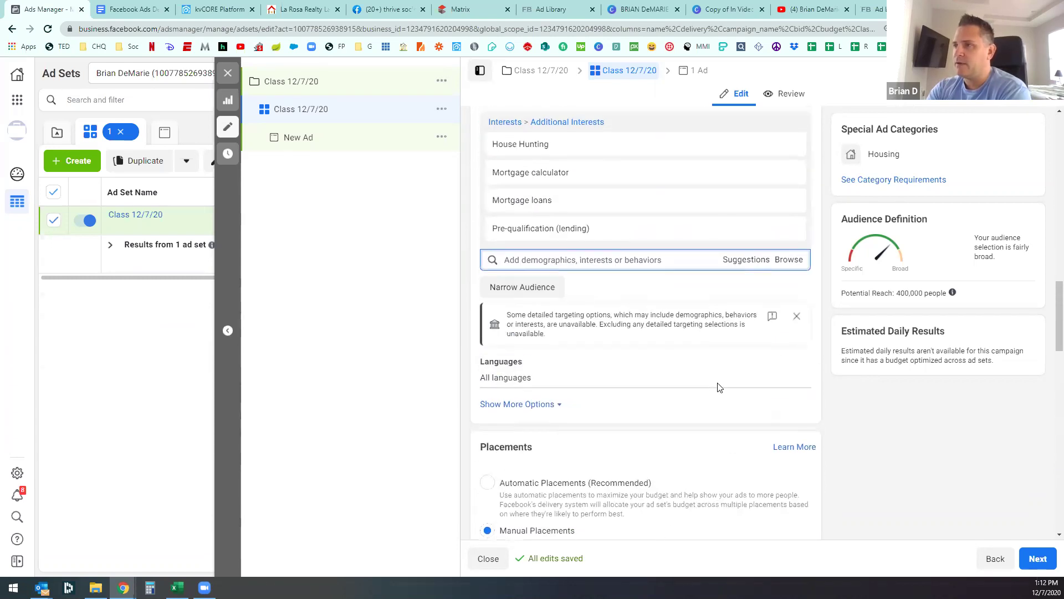
pyautogui.scroll(5, 853, 432)
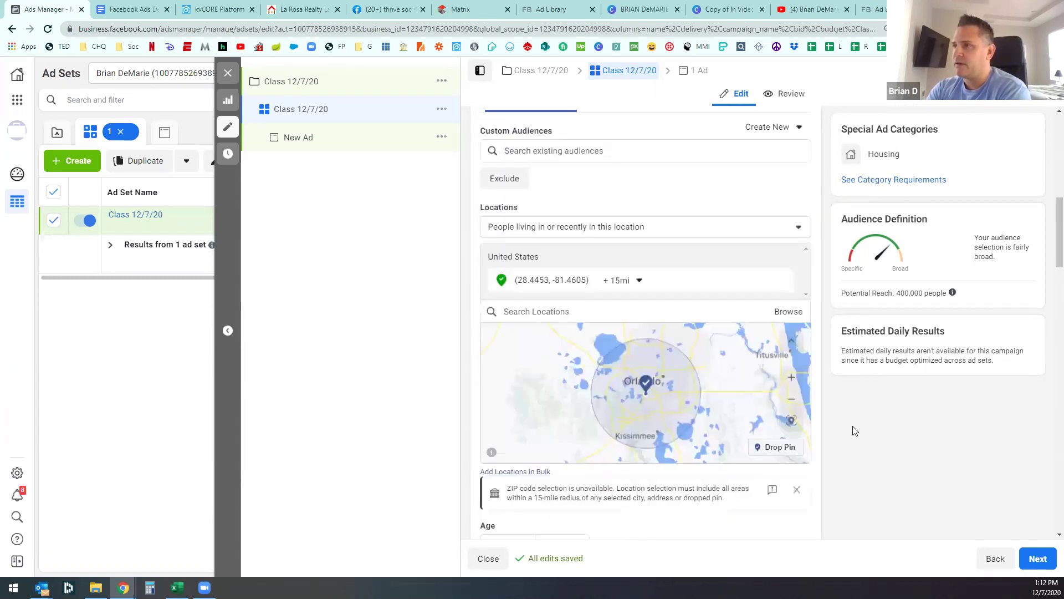
pyautogui.scroll(3, 858, 432)
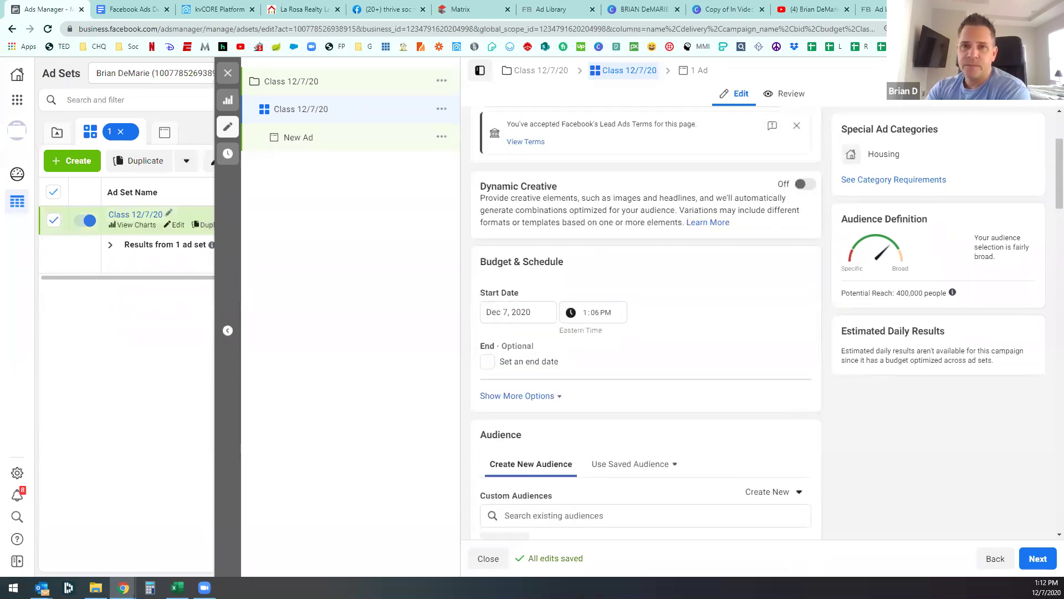
pyautogui.click(800, 183)
pyautogui.click(664, 326)
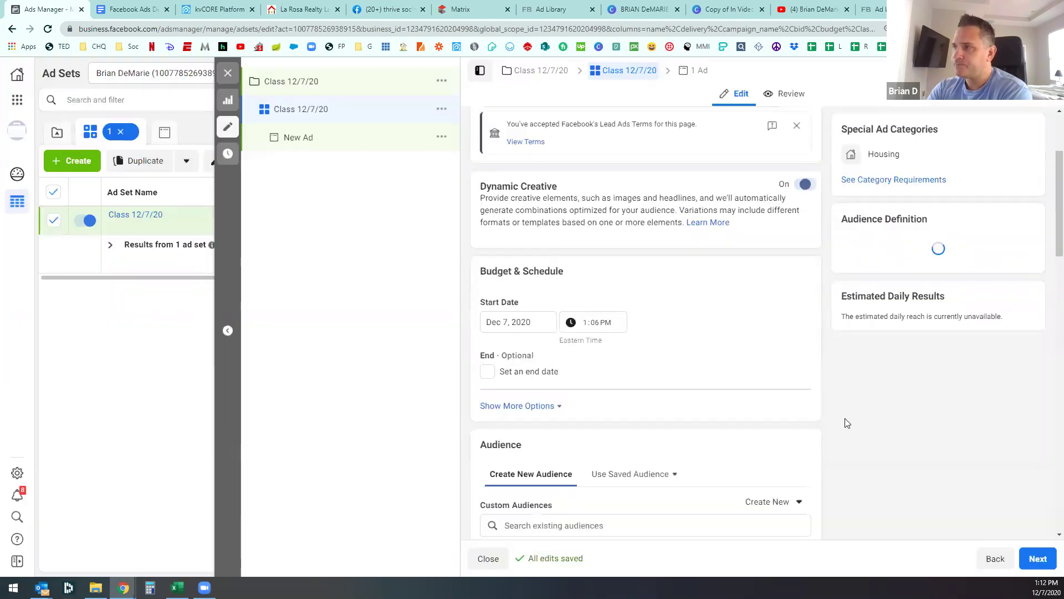
# Step: Set the ad set to manual placements again with Dynamic Creative on
pyautogui.scroll(-7, 848, 424)
pyautogui.scroll(-10, 855, 423)
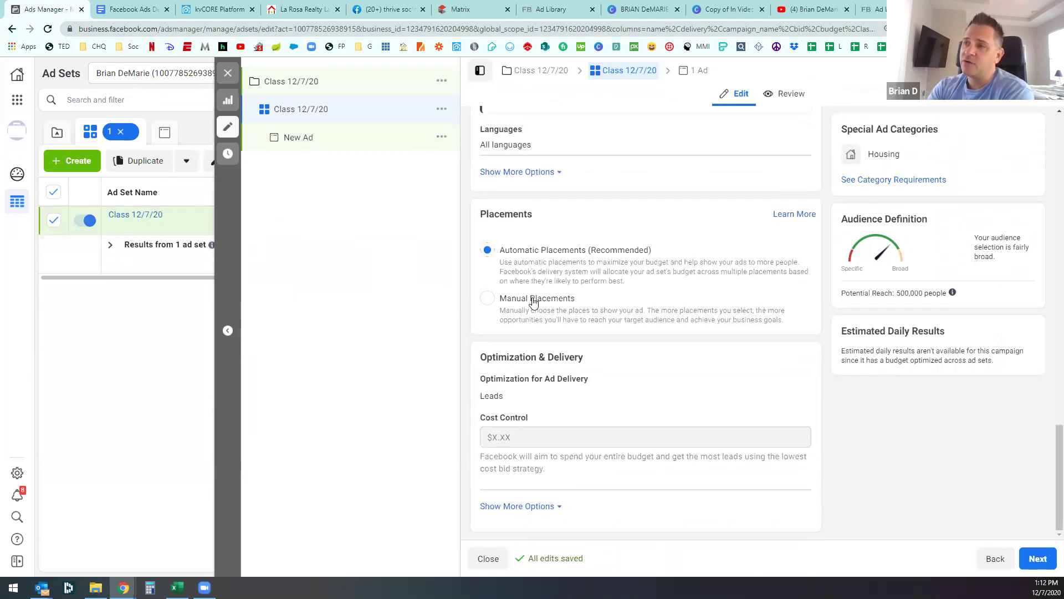
pyautogui.click(554, 298)
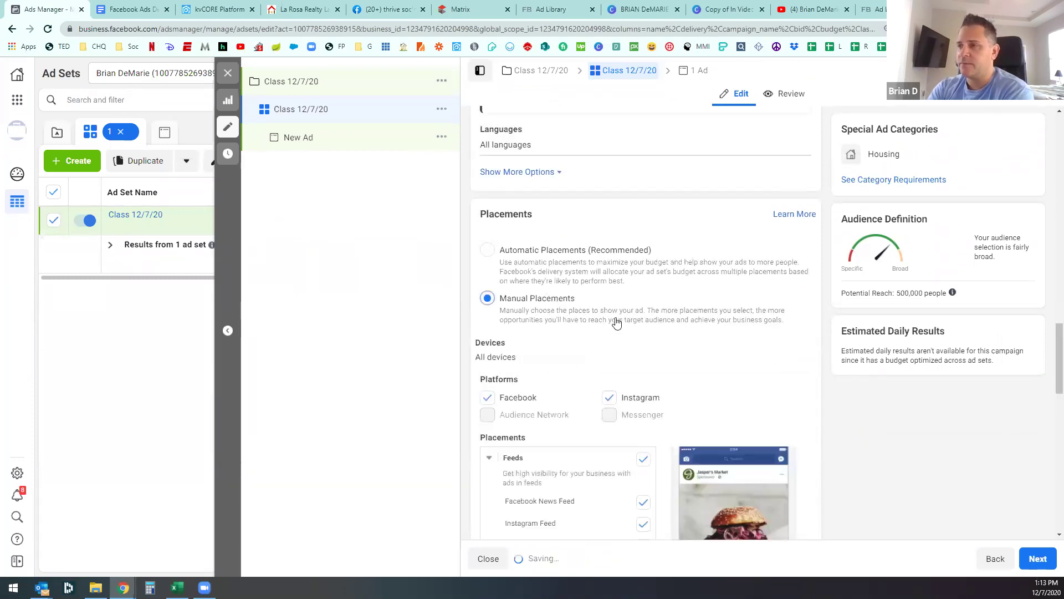
# Step: Deselect Instagram and all feed placements except Facebook News Feed for the ad set
pyautogui.scroll(-3, 573, 254)
pyautogui.click(609, 250)
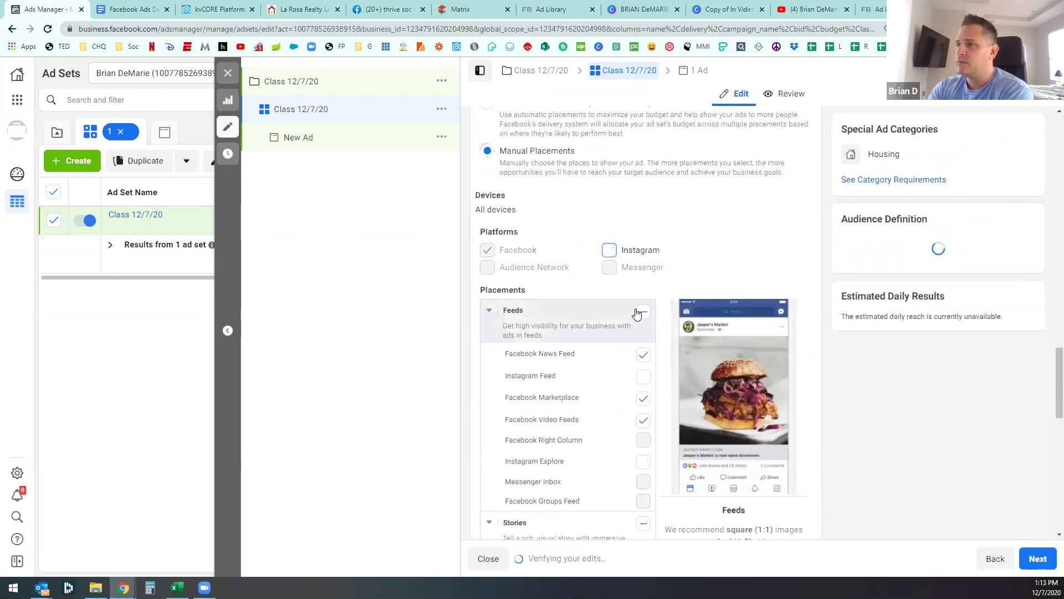
pyautogui.click(643, 311)
pyautogui.click(643, 355)
pyautogui.click(643, 312)
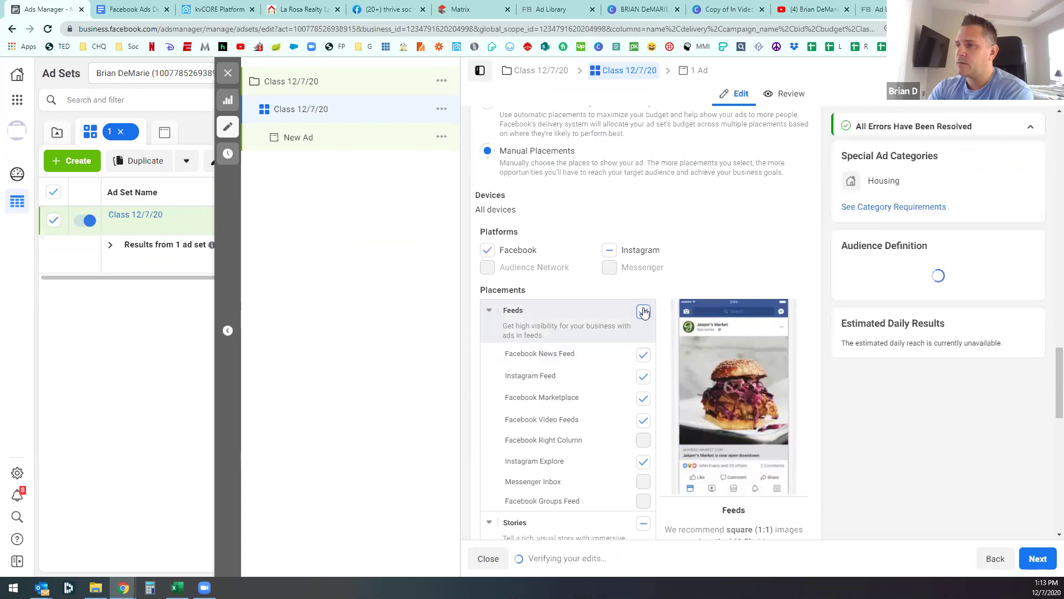
pyautogui.click(643, 312)
pyautogui.click(643, 352)
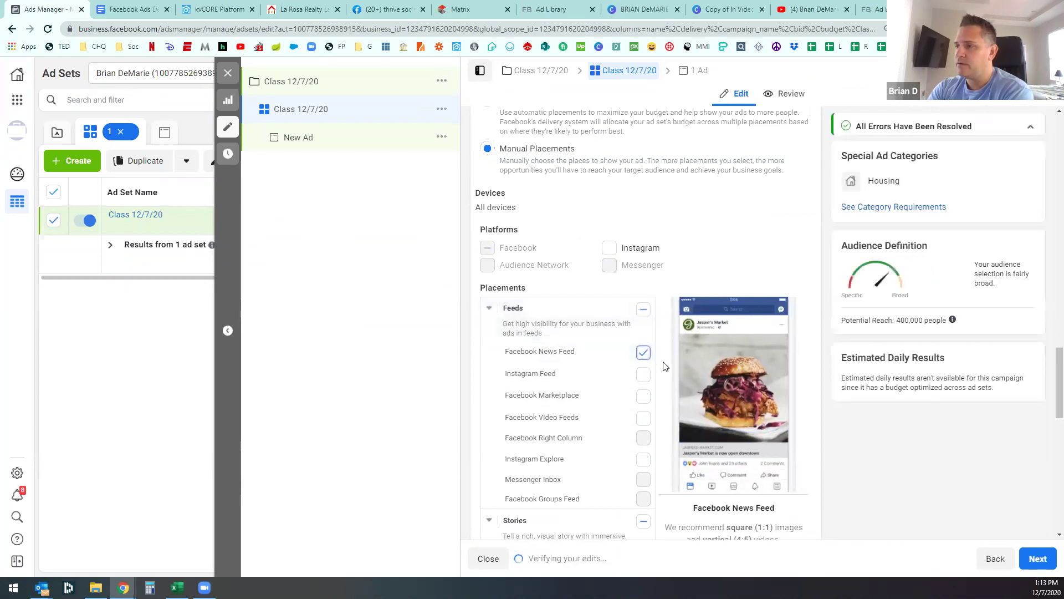
# Step: Deselect the Stories, In-Stream and In-Article placements for the ad set
pyautogui.scroll(-5, 660, 346)
pyautogui.click(643, 228)
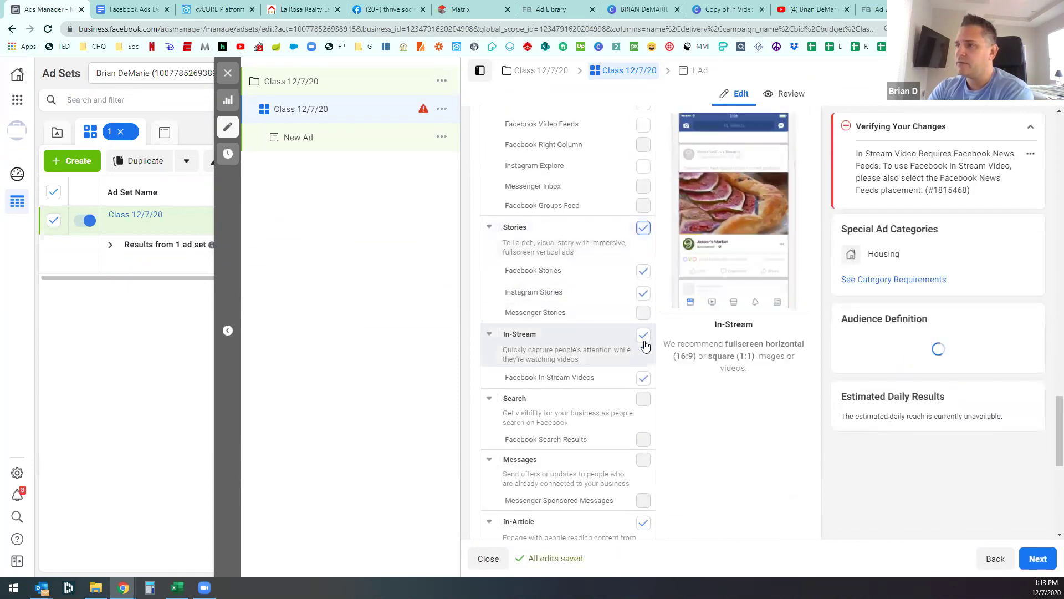
pyautogui.click(643, 335)
pyautogui.click(643, 522)
pyautogui.scroll(-1, 668, 343)
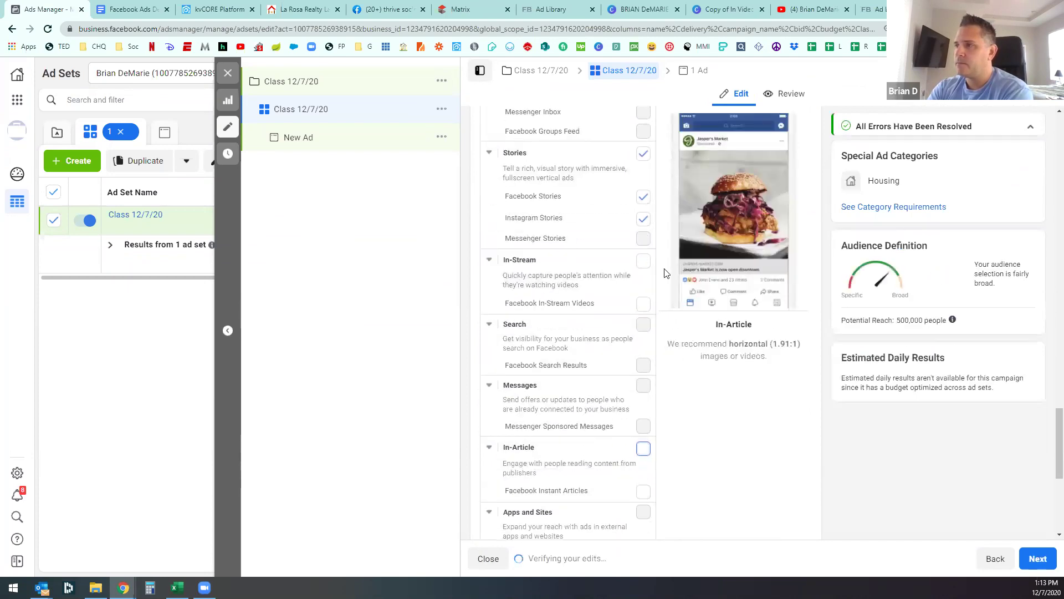
pyautogui.click(642, 154)
pyautogui.scroll(-2, 697, 432)
pyautogui.scroll(8, 699, 435)
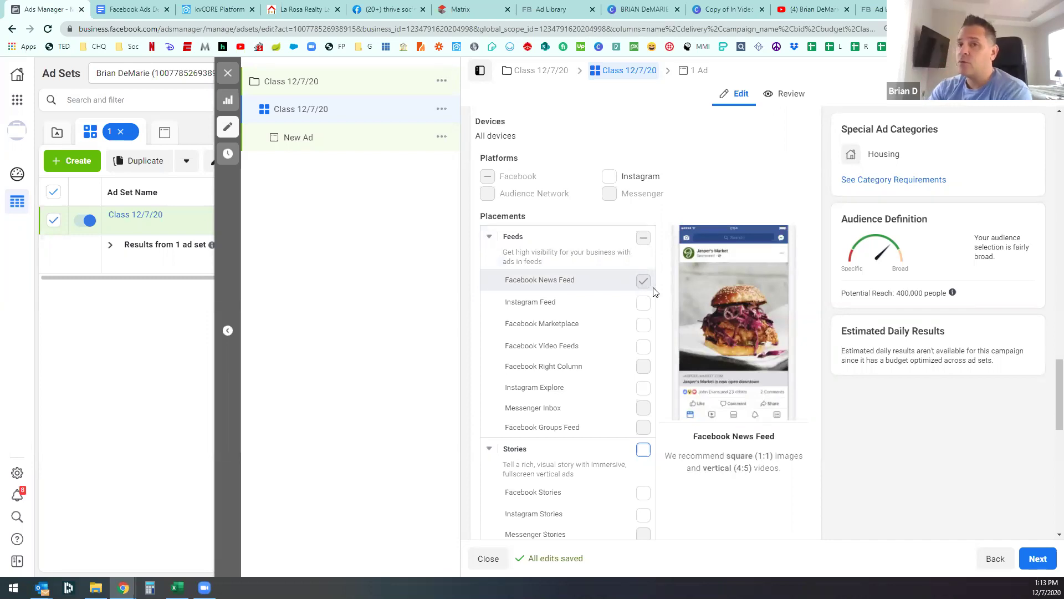
# Step: Examine the ad set's placements, detailed targeting, location, schedule and Dynamic Creative settings
pyautogui.scroll(-7, 860, 427)
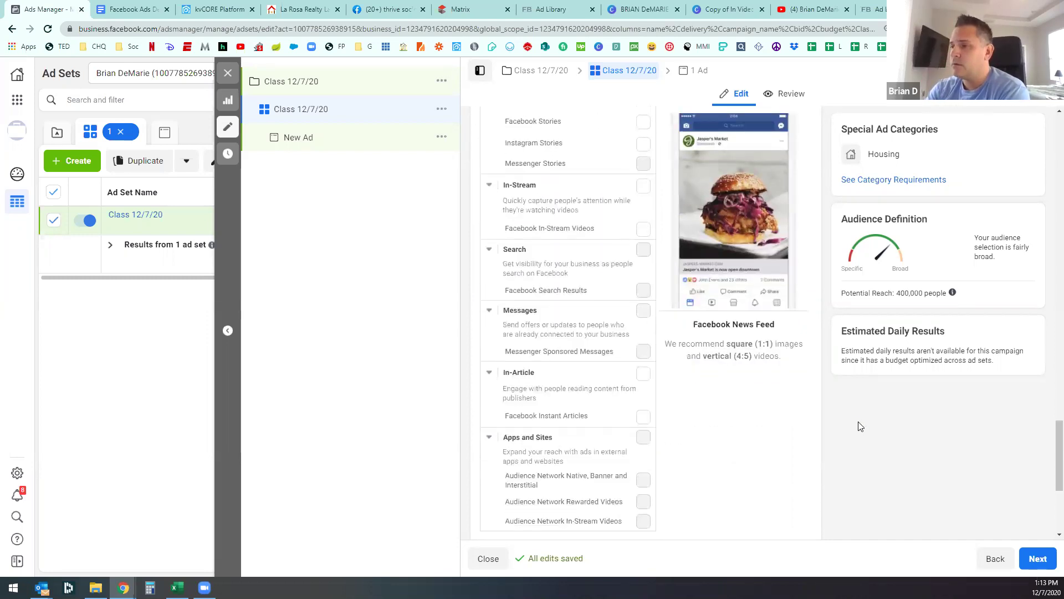
pyautogui.scroll(-4, 859, 426)
pyautogui.scroll(15, 861, 424)
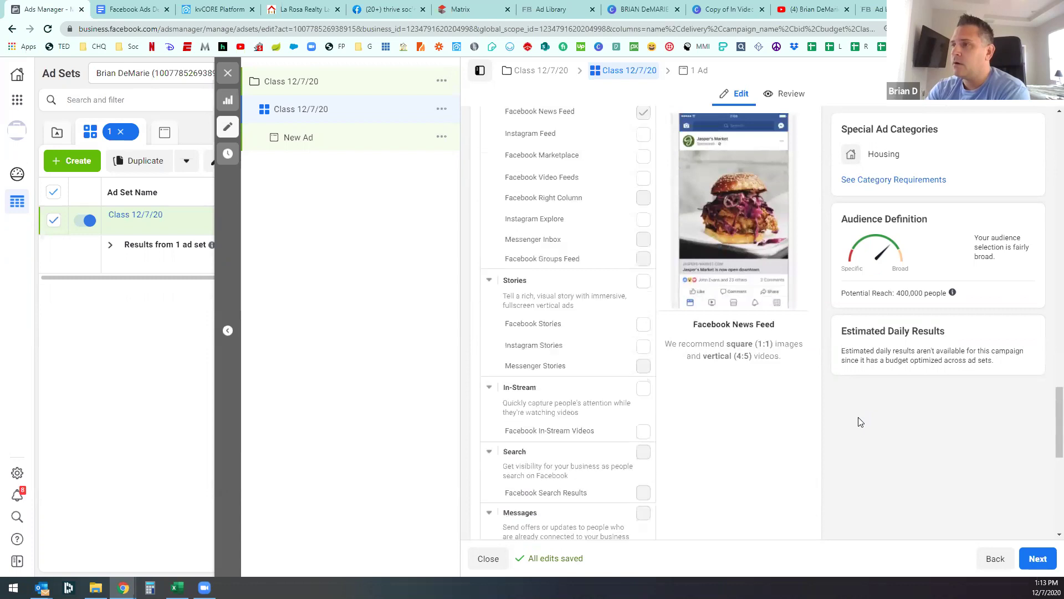
pyautogui.scroll(8, 859, 420)
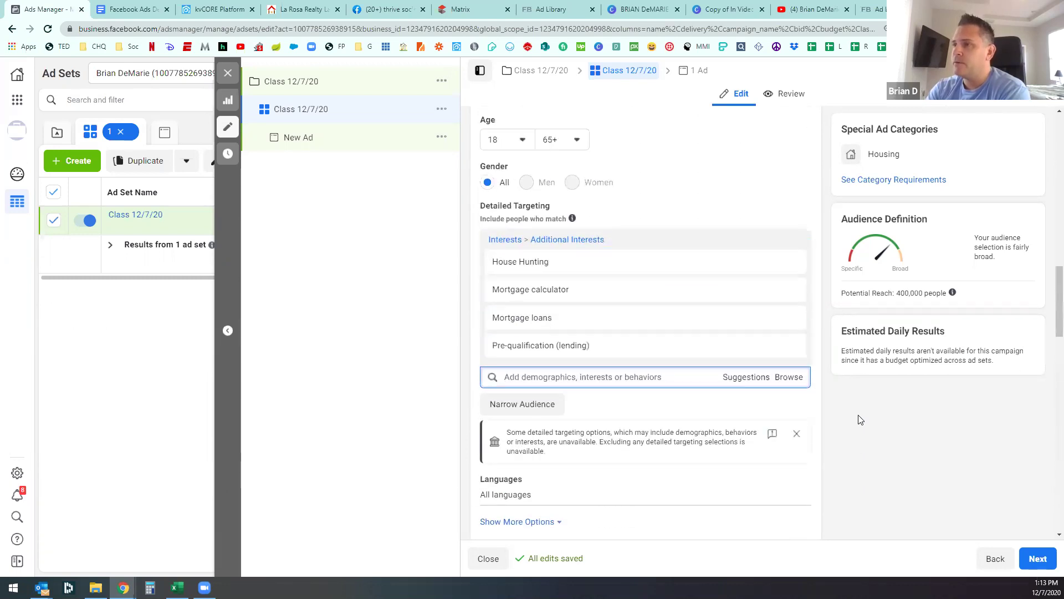
pyautogui.scroll(4, 860, 421)
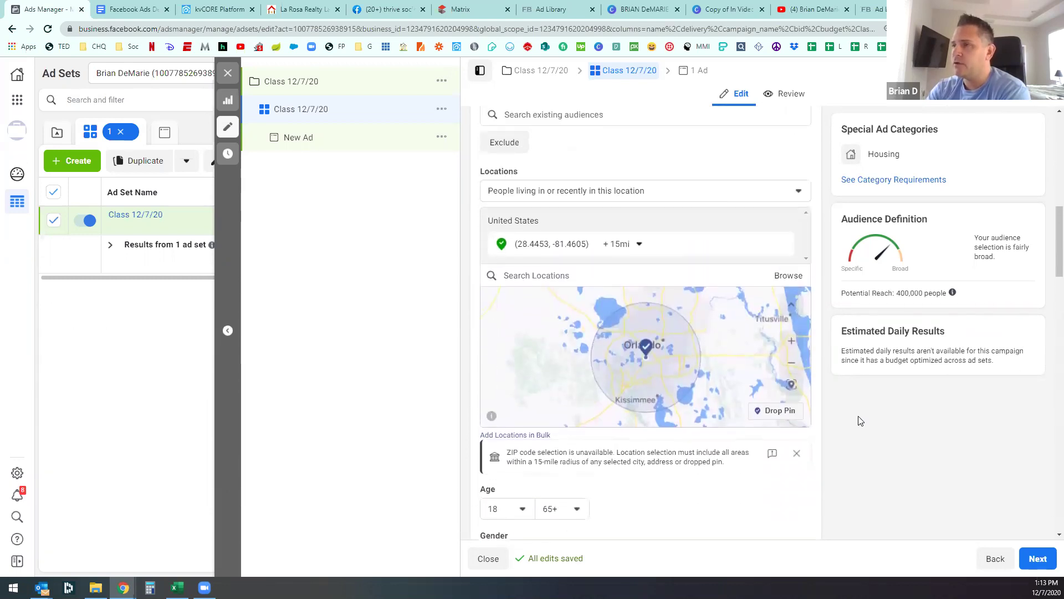
pyautogui.scroll(4, 860, 420)
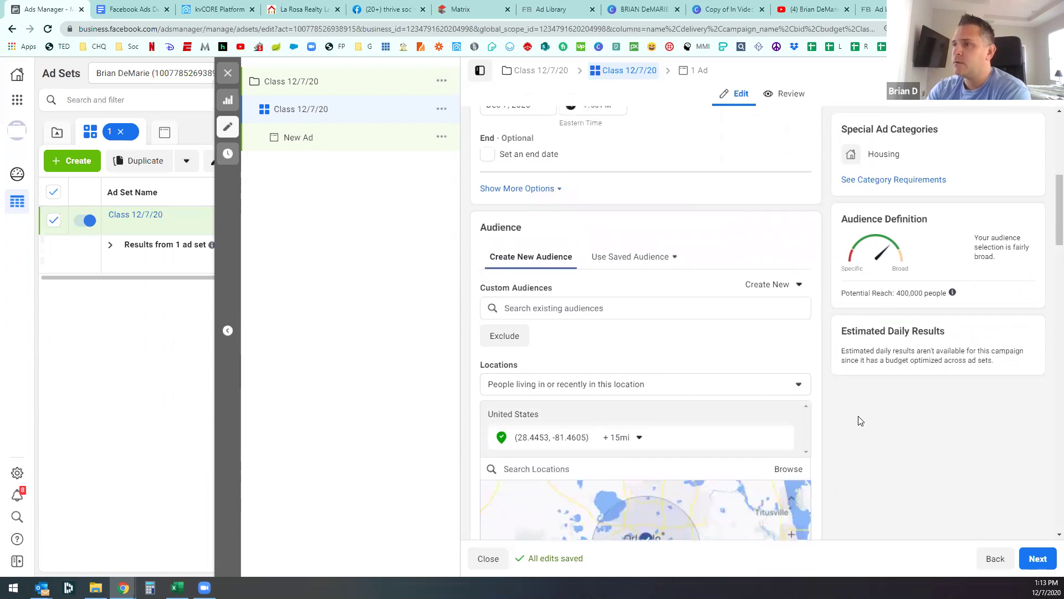
pyautogui.scroll(3, 860, 421)
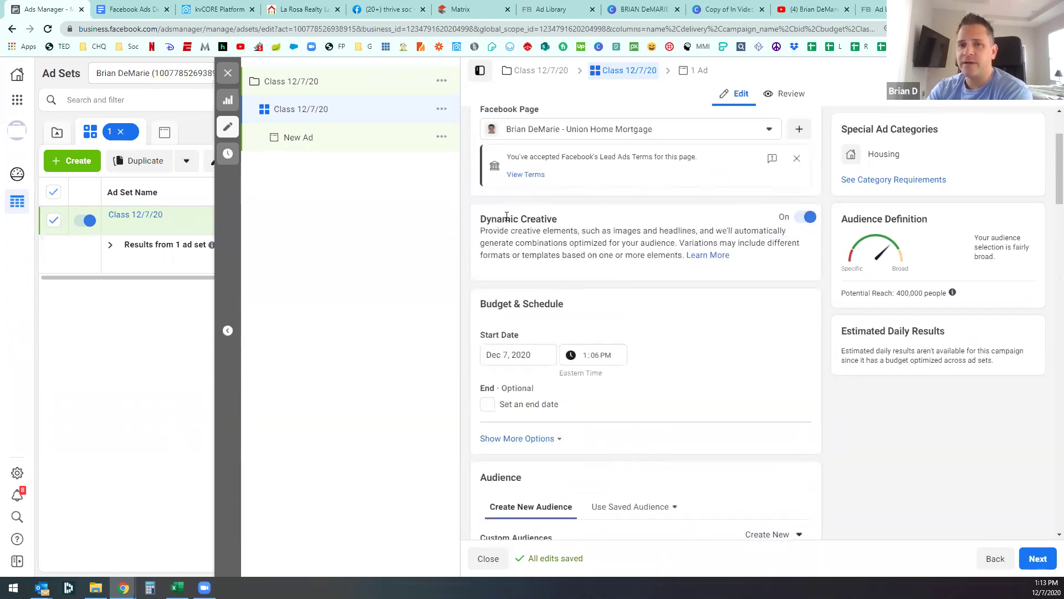
# Step: Continue to the ad level and rename the new ad as Class 12/7/20
pyautogui.click(1021, 558)
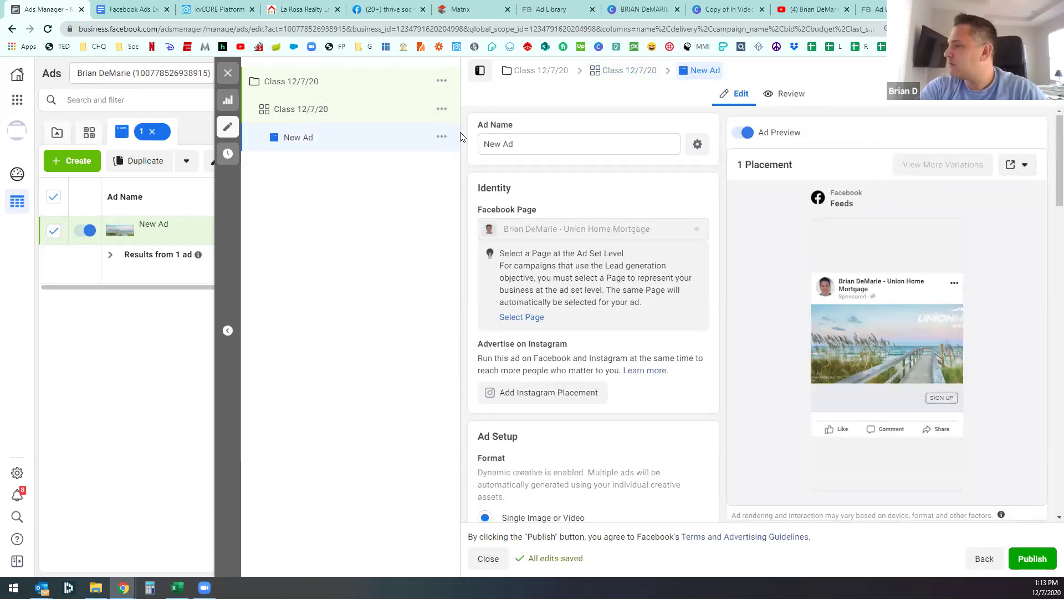
pyautogui.click(542, 147)
pyautogui.write('Class ')
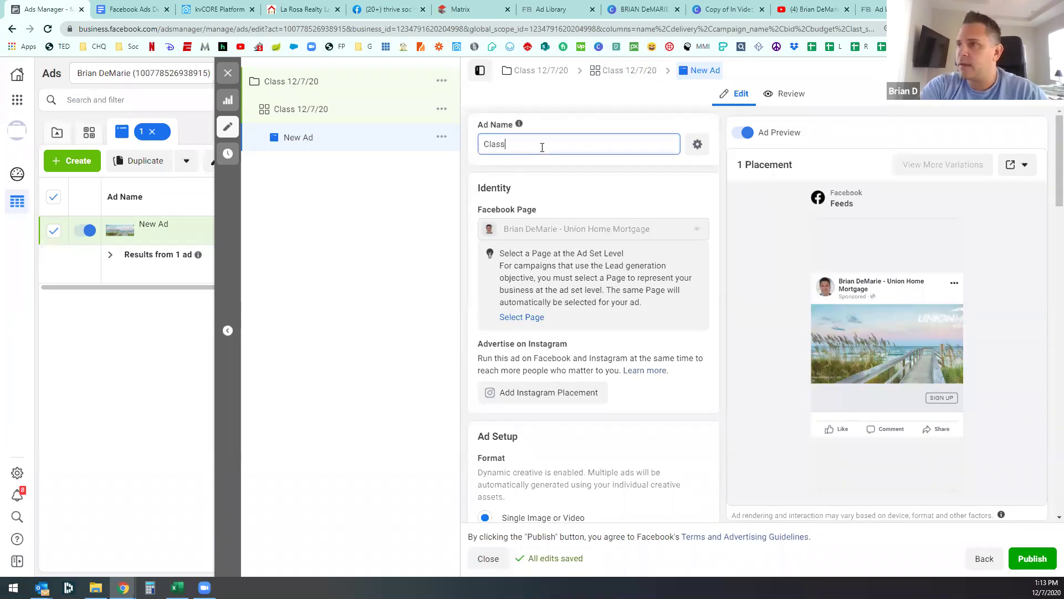
pyautogui.write('//')
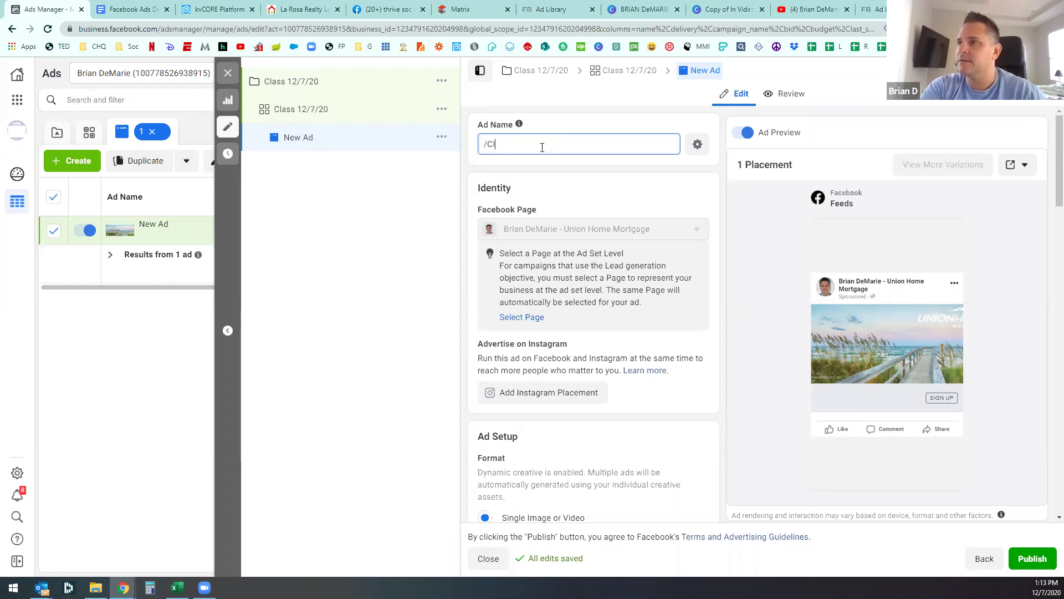
pyautogui.press('BackSpace')
pyautogui.press('BackSpace')
pyautogui.press('BackSpace')
pyautogui.write('Class 12/7/20')
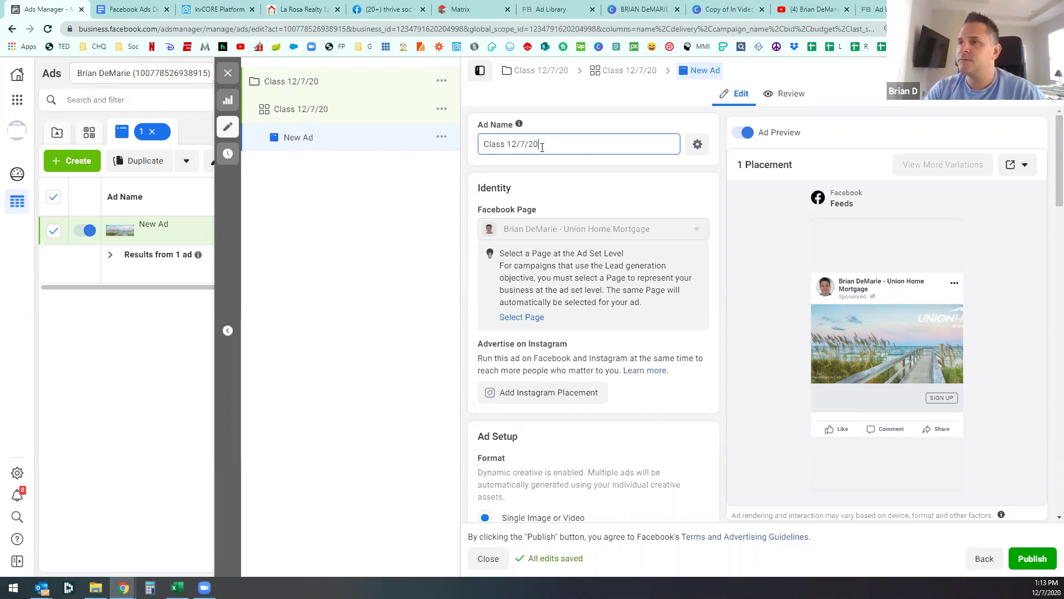
pyautogui.click(713, 407)
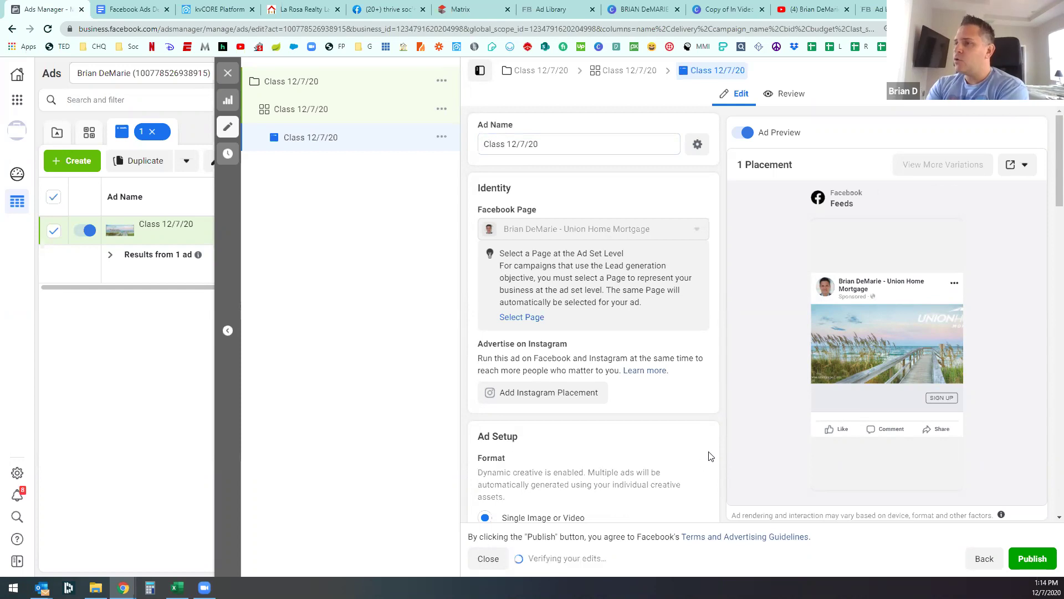
# Step: Add four more primary text options to the ad creative, making five fields
pyautogui.scroll(-4, 712, 447)
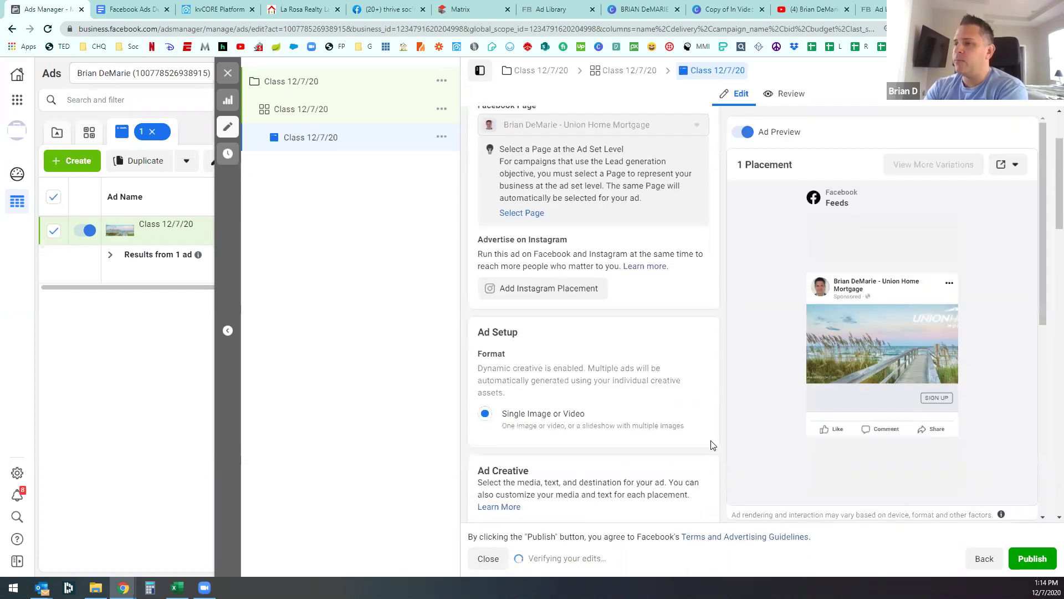
pyautogui.scroll(-8, 713, 445)
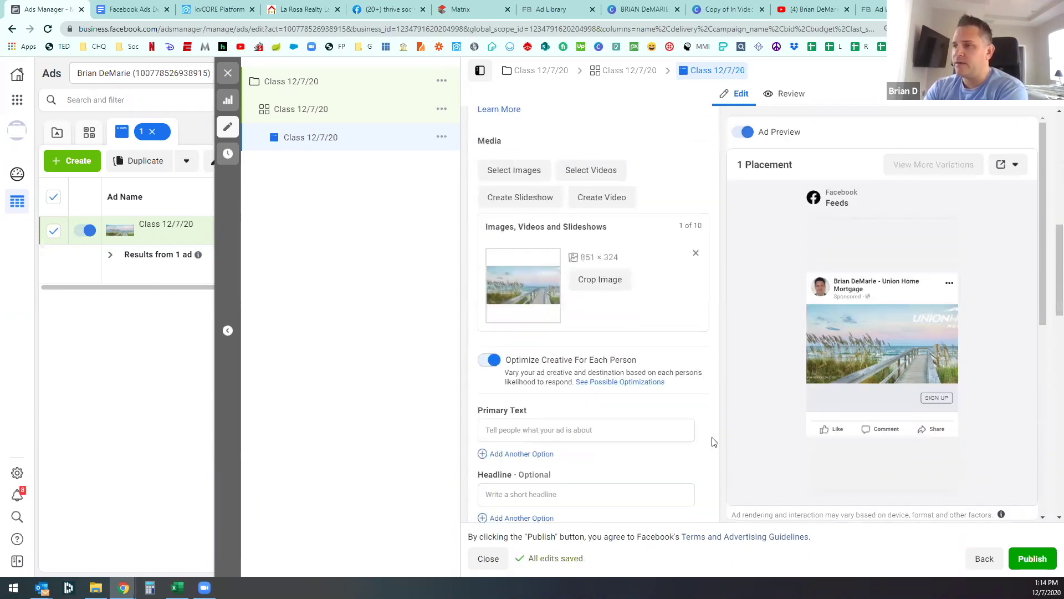
pyautogui.click(532, 291)
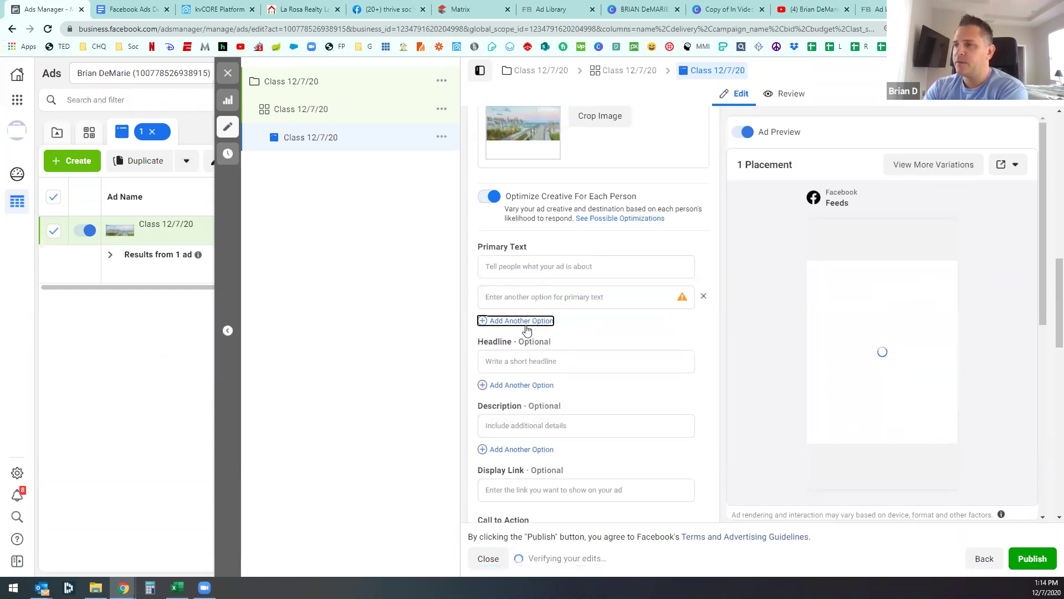
pyautogui.click(529, 320)
pyautogui.click(528, 353)
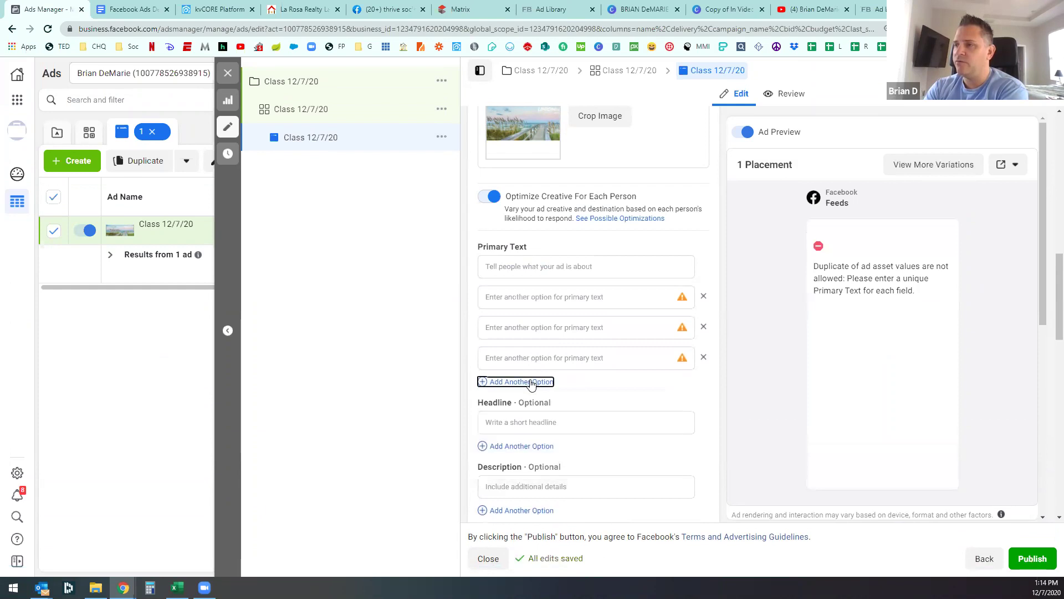
pyautogui.click(531, 381)
# Step: Add four more headline options to the ad creative, making five fields
pyautogui.scroll(-1, 534, 367)
pyautogui.click(521, 409)
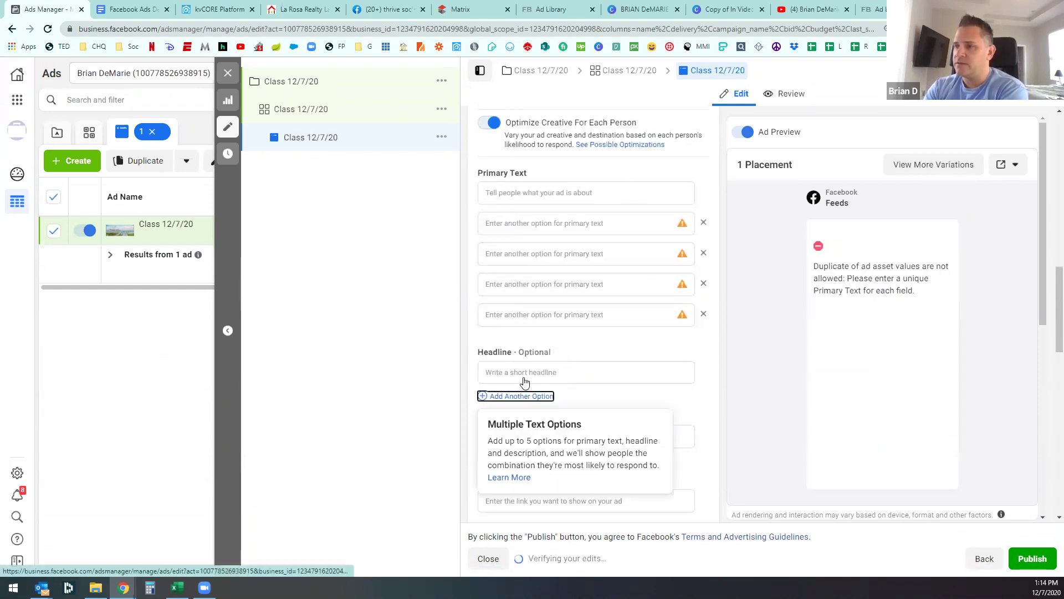
pyautogui.scroll(-2, 529, 360)
pyautogui.click(521, 322)
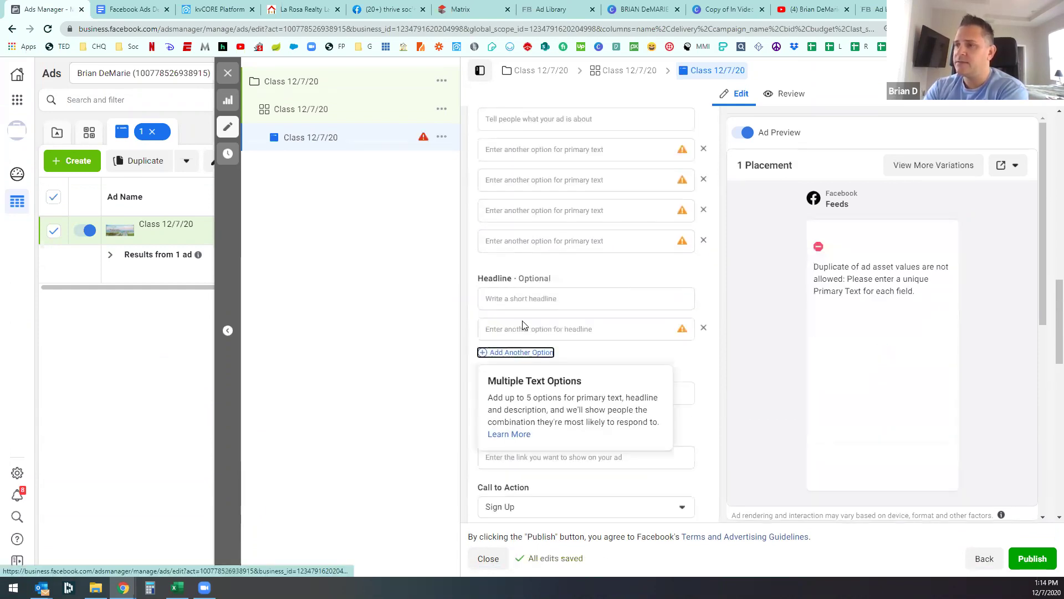
pyautogui.click(521, 352)
pyautogui.click(521, 383)
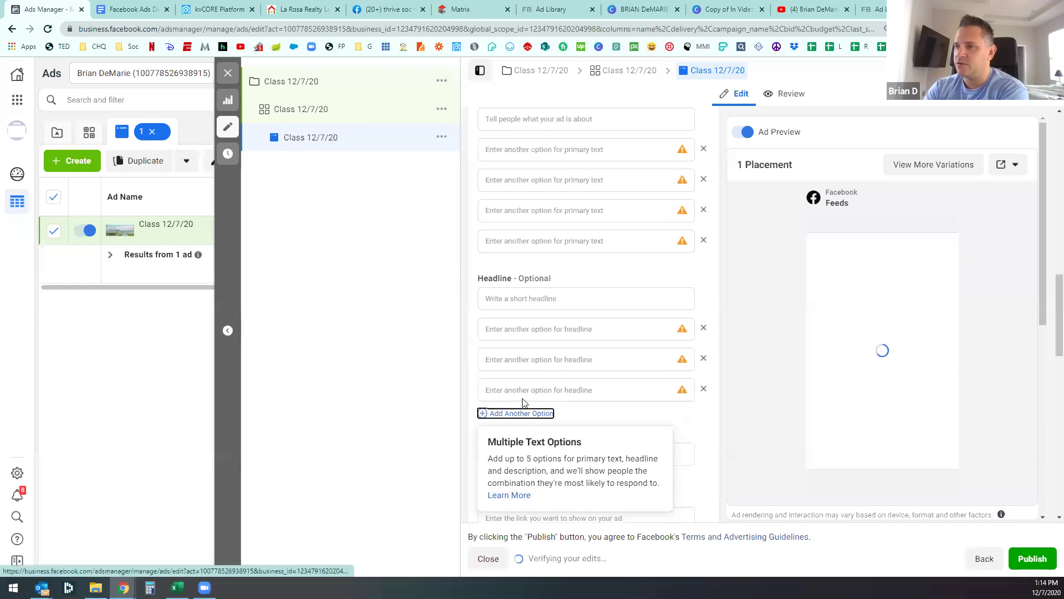
pyautogui.click(522, 413)
# Step: Add four more description options to the ad creative, making five fields
pyautogui.scroll(-3, 526, 364)
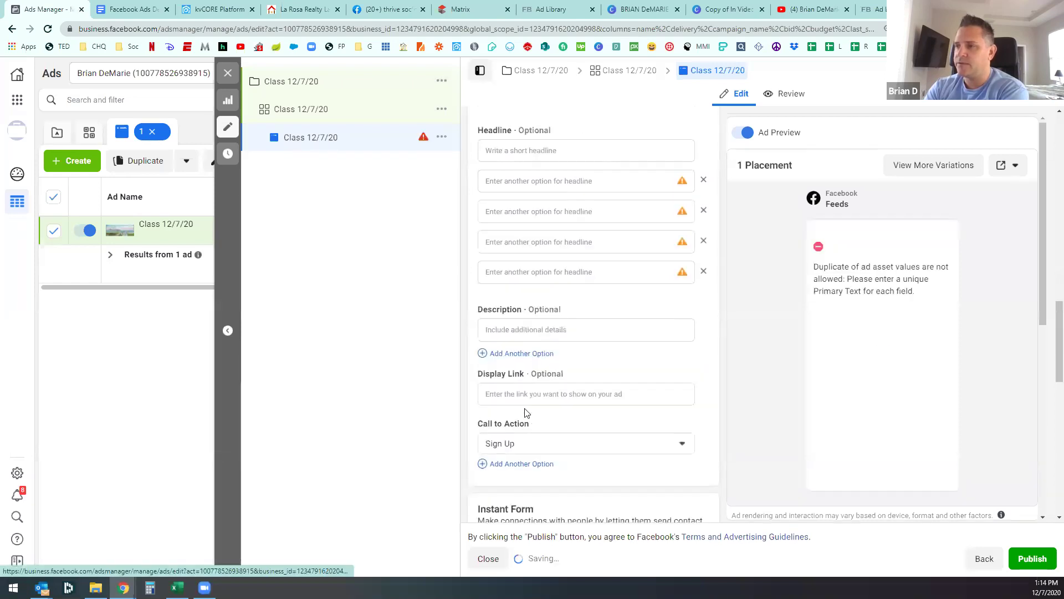
pyautogui.click(513, 355)
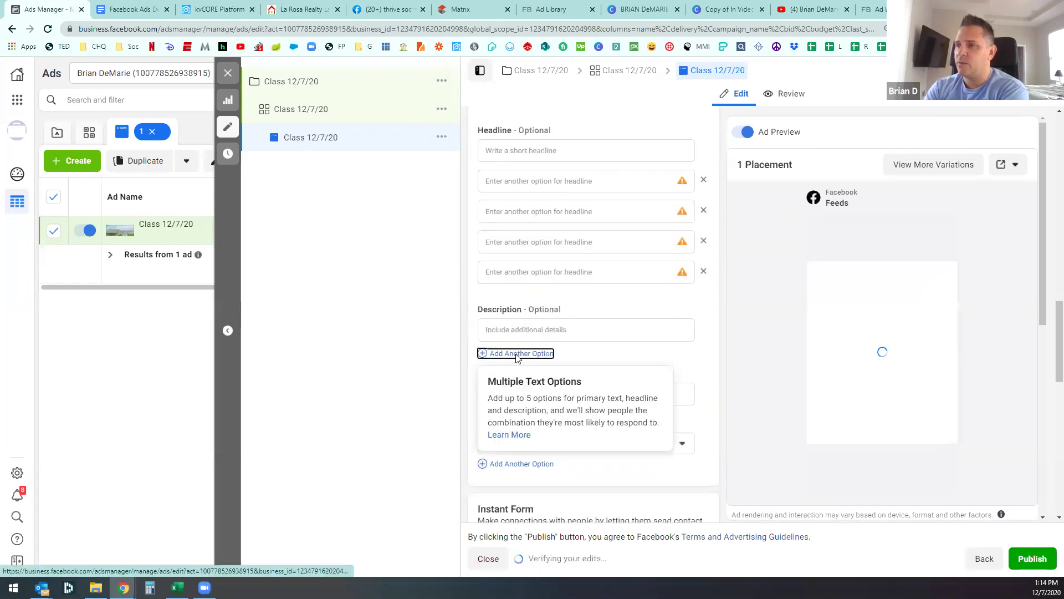
pyautogui.click(521, 384)
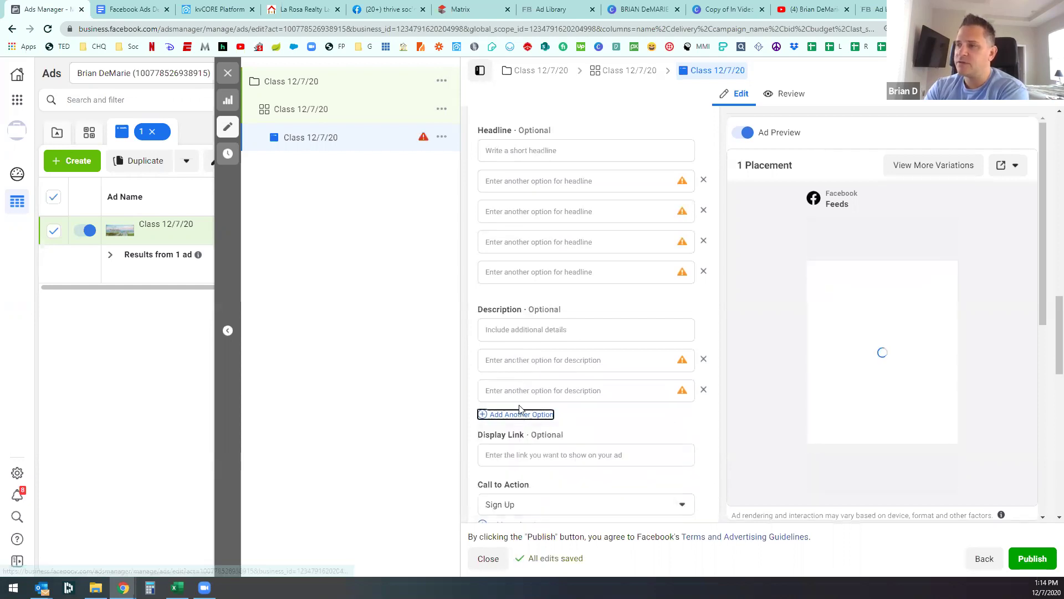
pyautogui.click(521, 416)
pyautogui.scroll(-2, 522, 416)
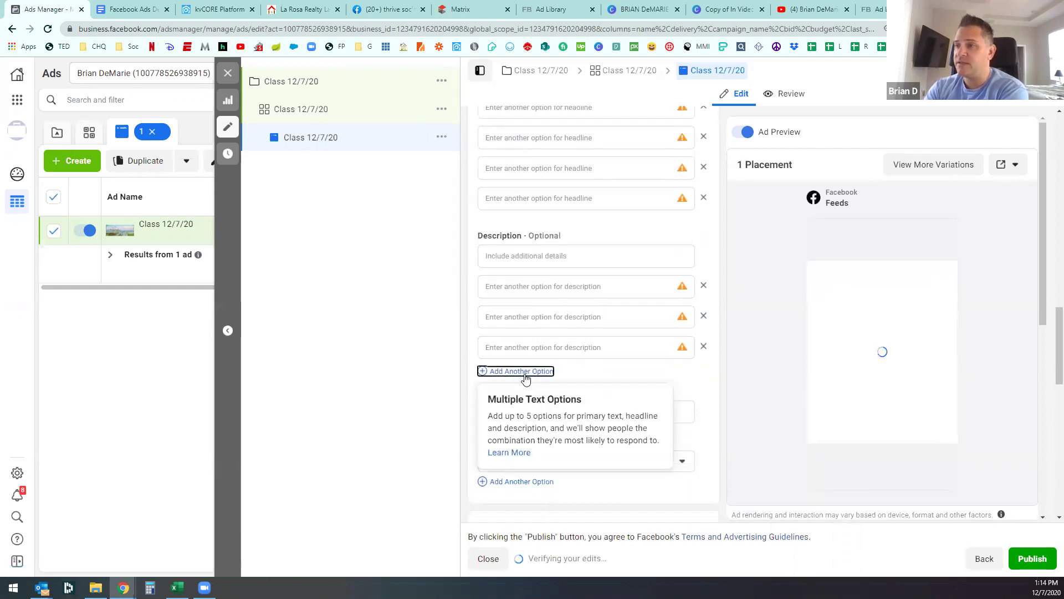
pyautogui.click(535, 374)
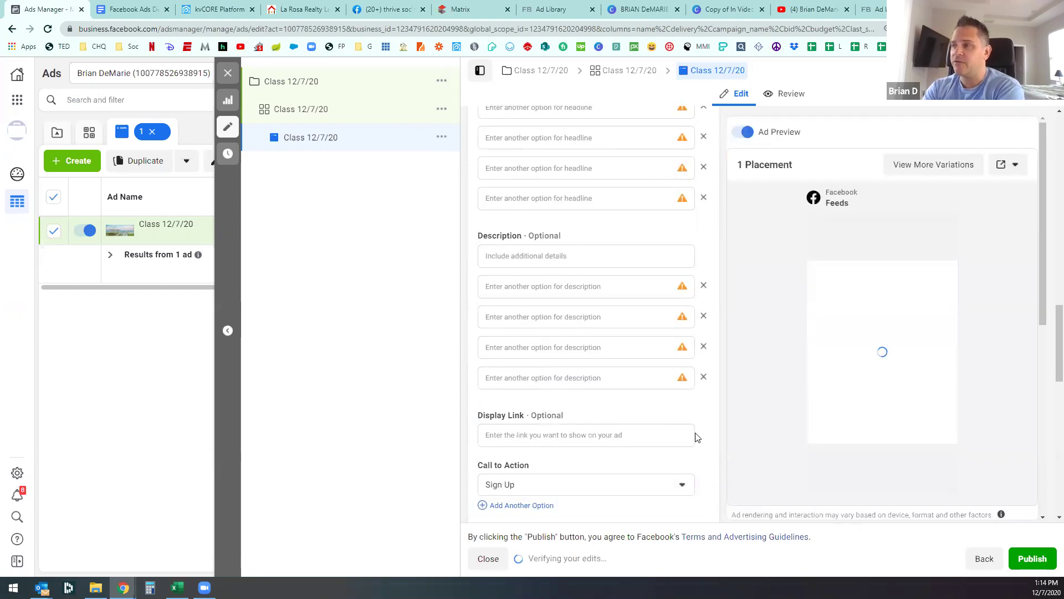
# Step: Try adding Apply Now and Book Now as extra call-to-action options, and remove both again
pyautogui.scroll(-1, 714, 434)
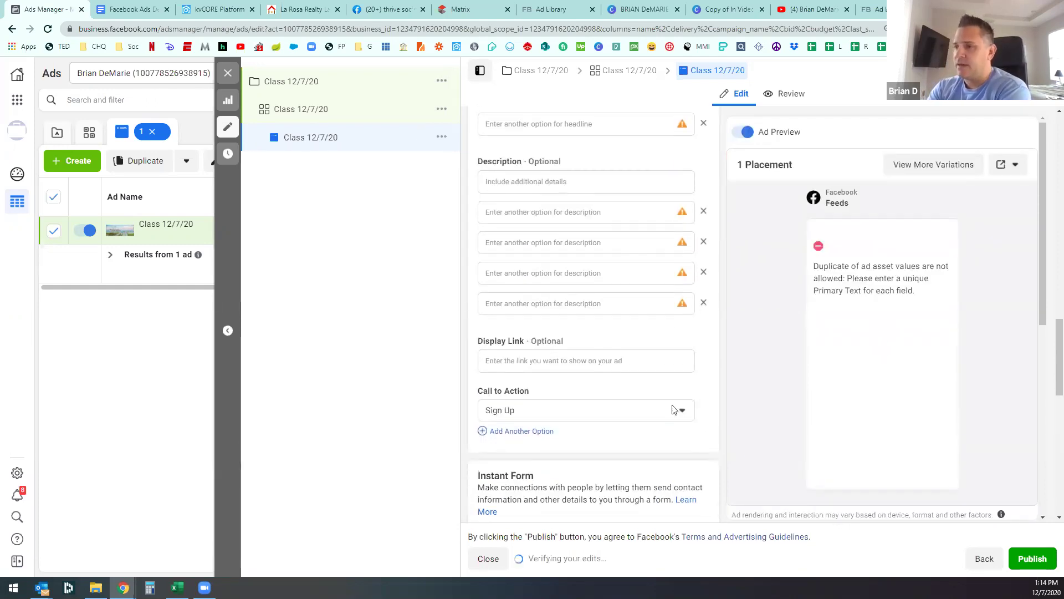
pyautogui.scroll(-1, 528, 383)
pyautogui.click(525, 364)
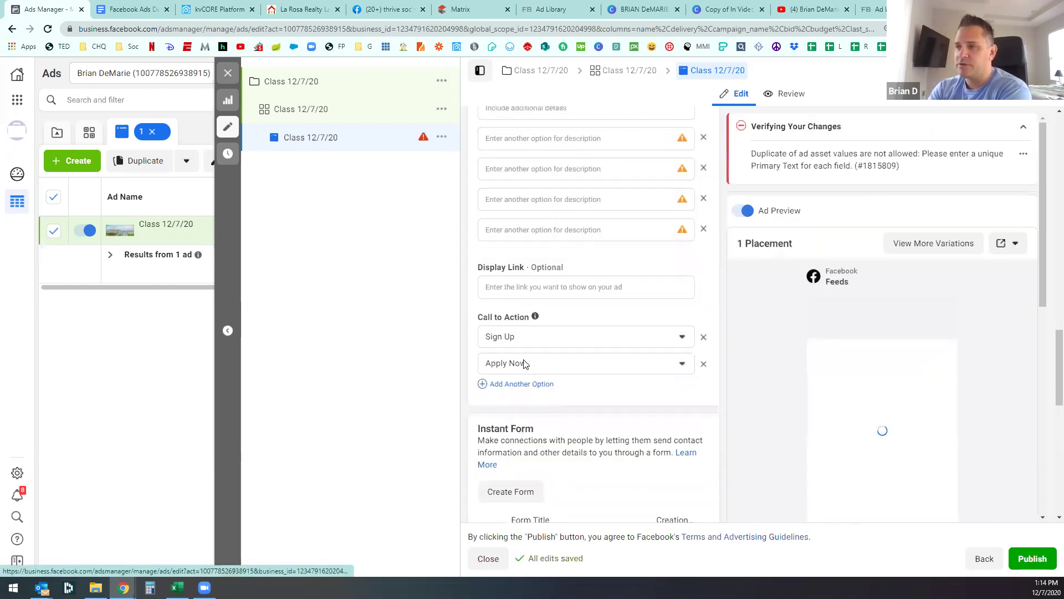
pyautogui.click(531, 384)
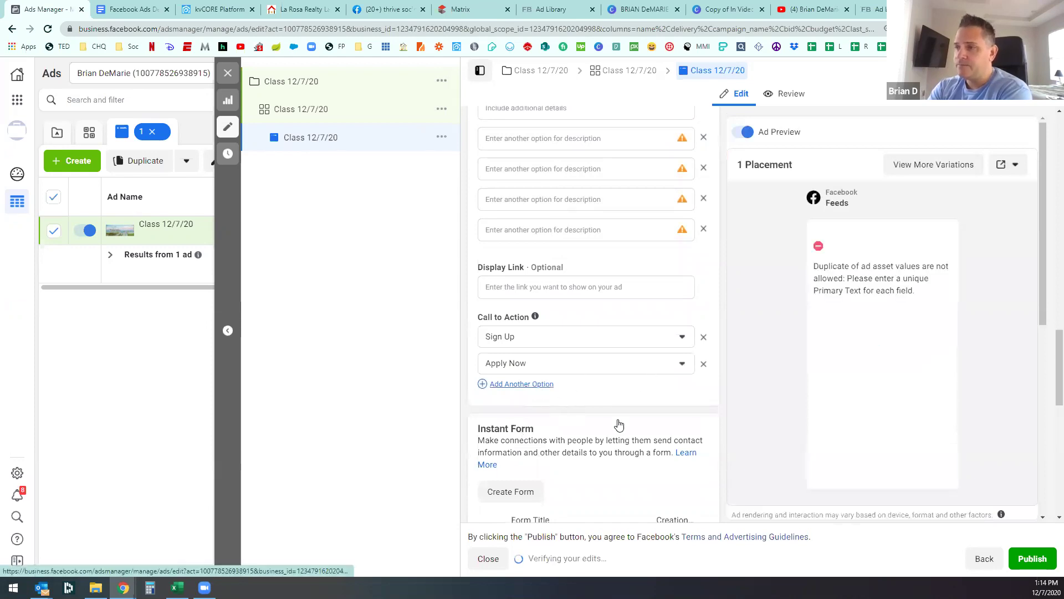
pyautogui.click(681, 337)
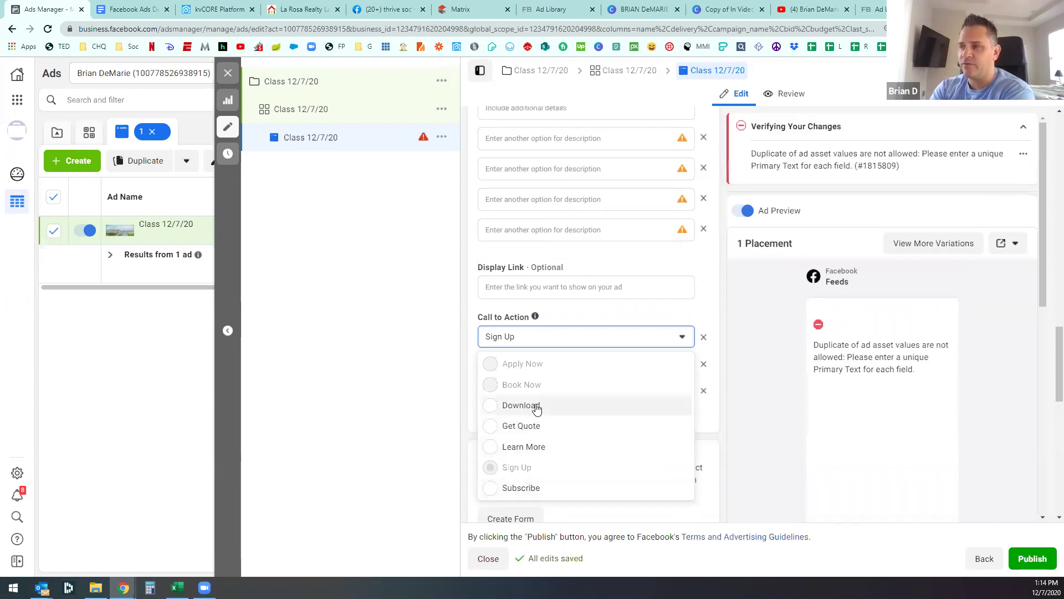
pyautogui.click(704, 390)
pyautogui.click(703, 363)
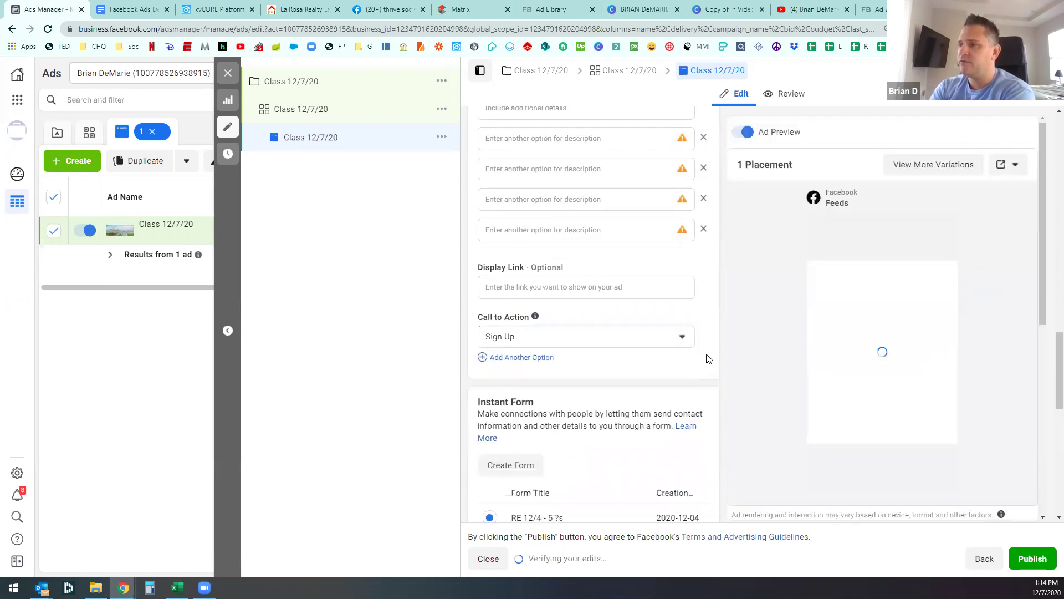
# Step: Set the ad's call to action to Learn More
pyautogui.click(651, 338)
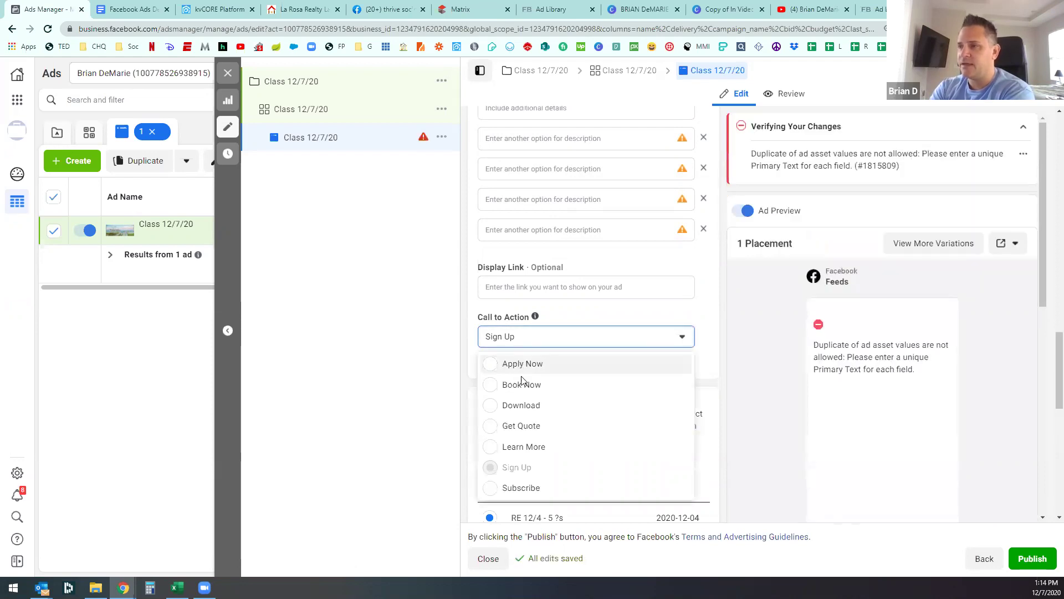
pyautogui.click(582, 446)
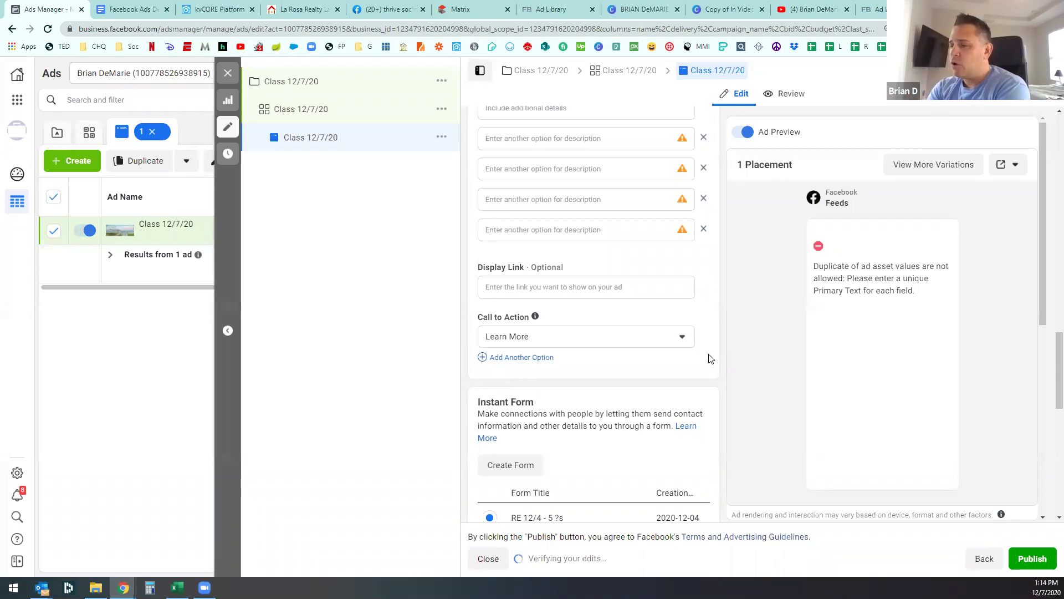
pyautogui.scroll(2, 710, 358)
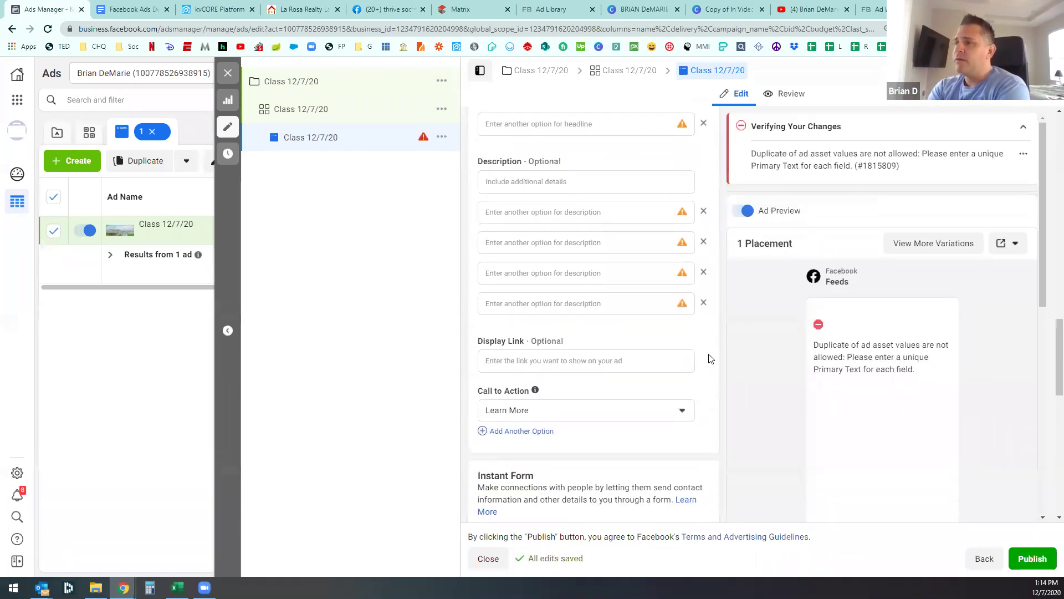
pyautogui.scroll(-1, 710, 359)
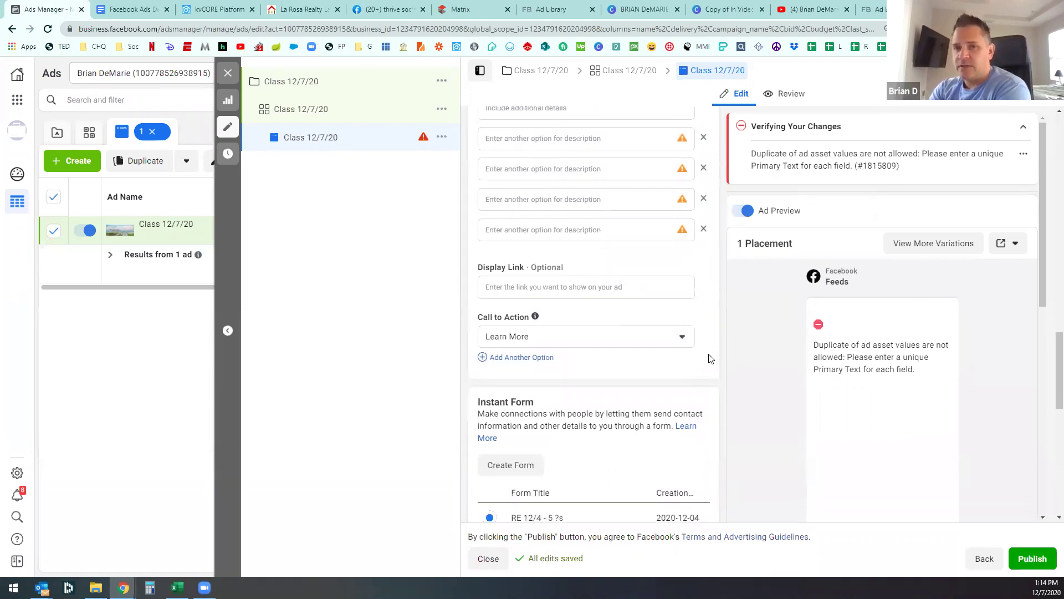
# Step: Start a new instant form for the ad and name it "RE Questions 7"
pyautogui.scroll(5, 711, 355)
pyautogui.scroll(2, 674, 296)
pyautogui.scroll(-10, 703, 306)
pyautogui.click(522, 247)
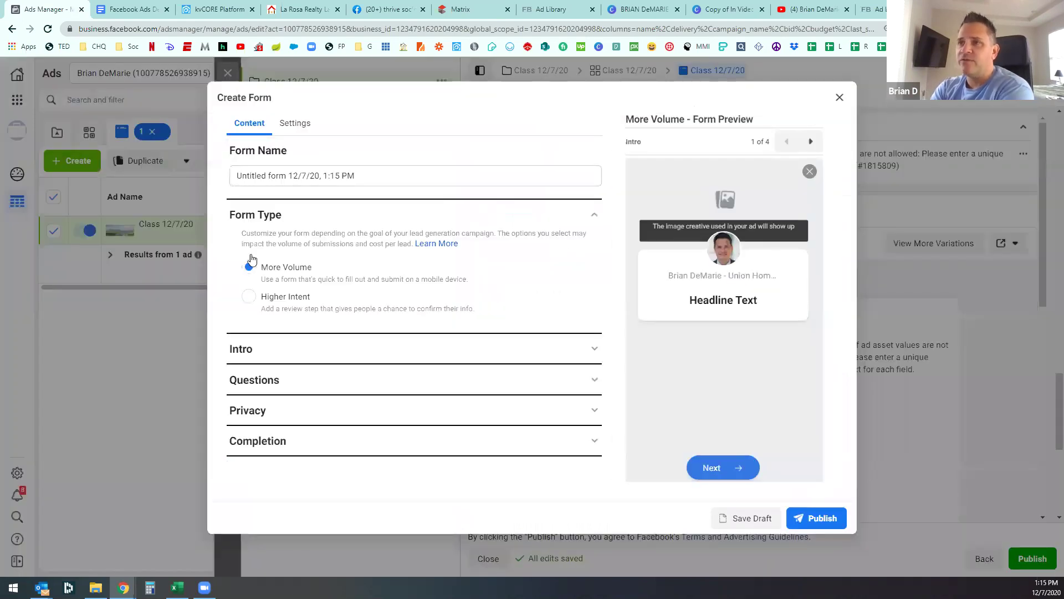
pyautogui.tripleClick(322, 179)
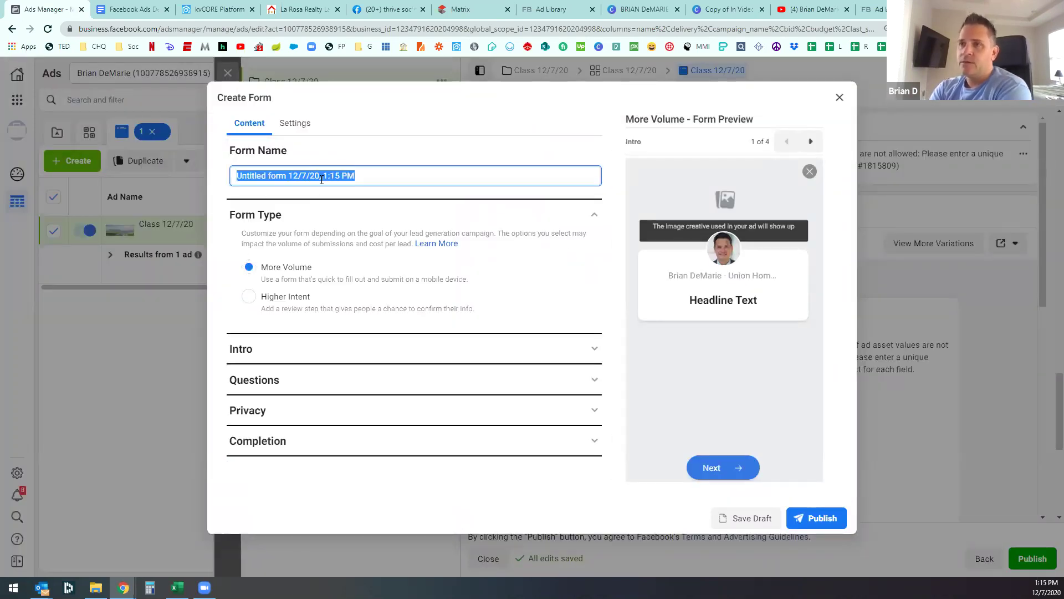
pyautogui.write('Qu')
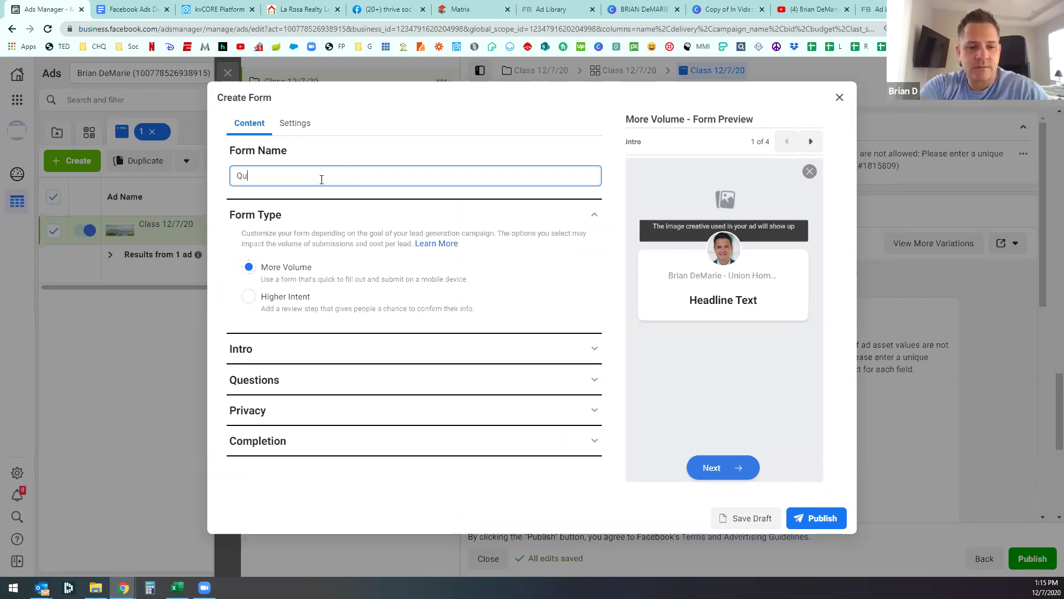
pyautogui.press('BackSpace')
pyautogui.write('RE Questions 7')
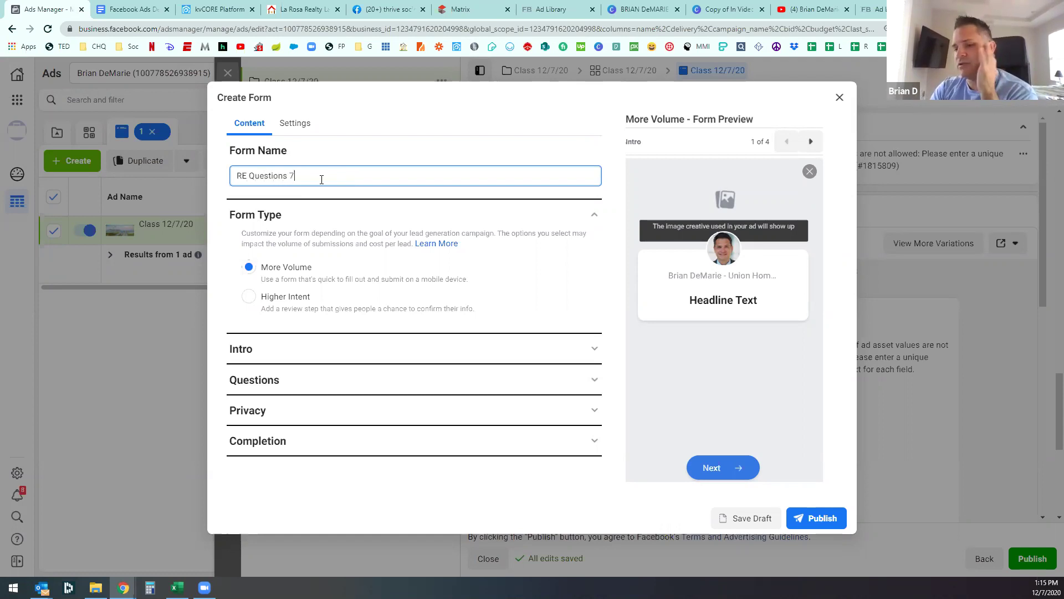
pyautogui.click(610, 303)
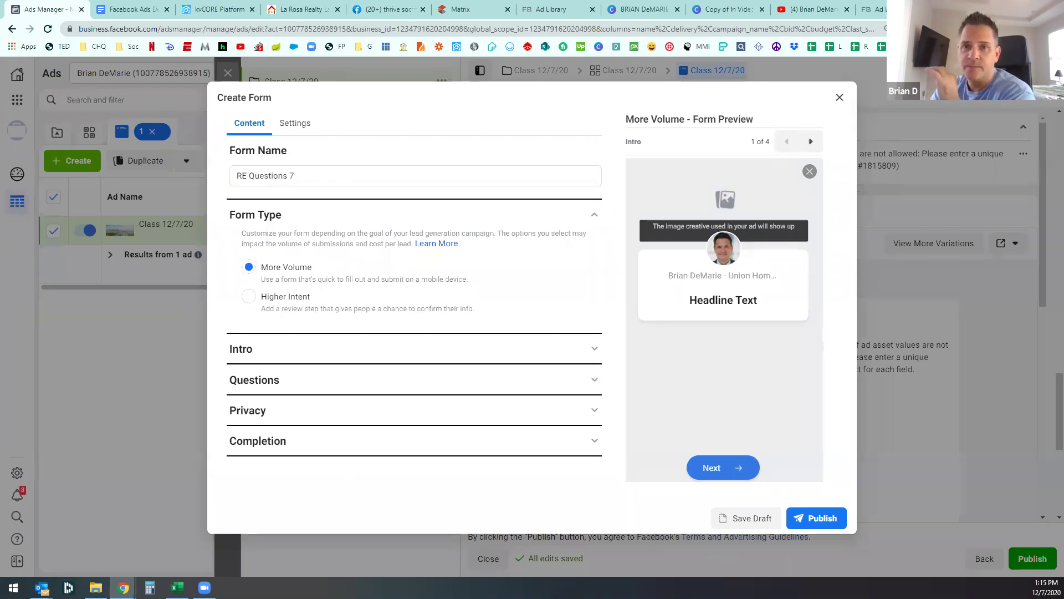
# Step: Set the form type to Higher Intent and check what its review screen section contains
pyautogui.click(298, 303)
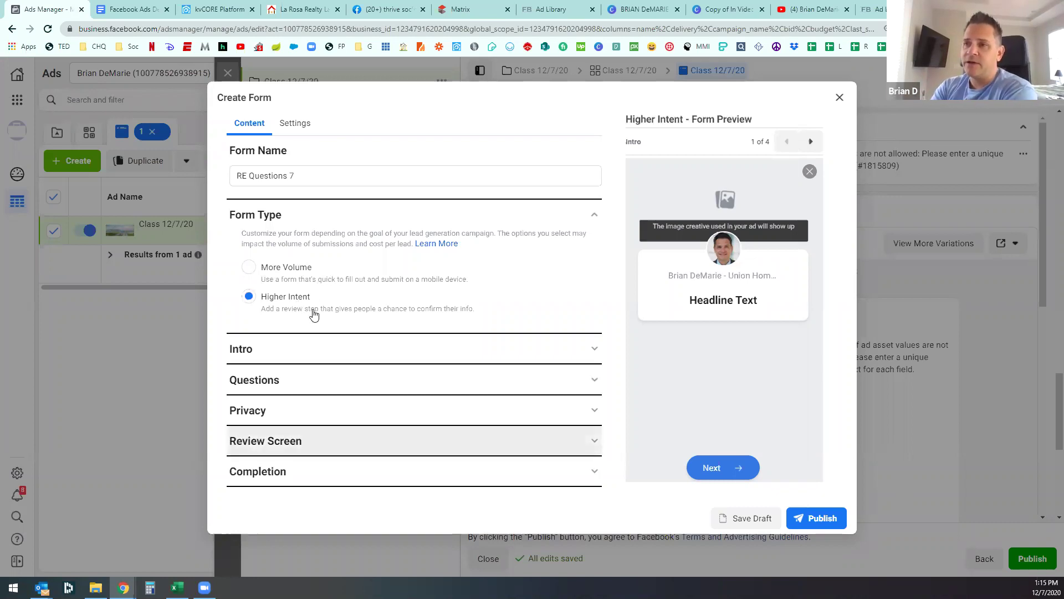
pyautogui.click(274, 278)
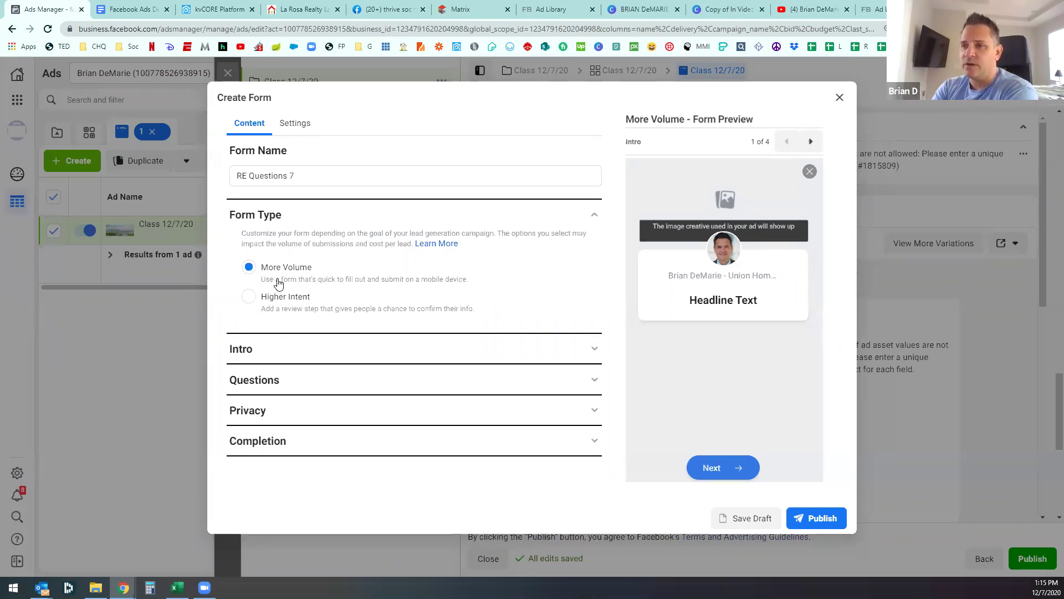
pyautogui.click(305, 302)
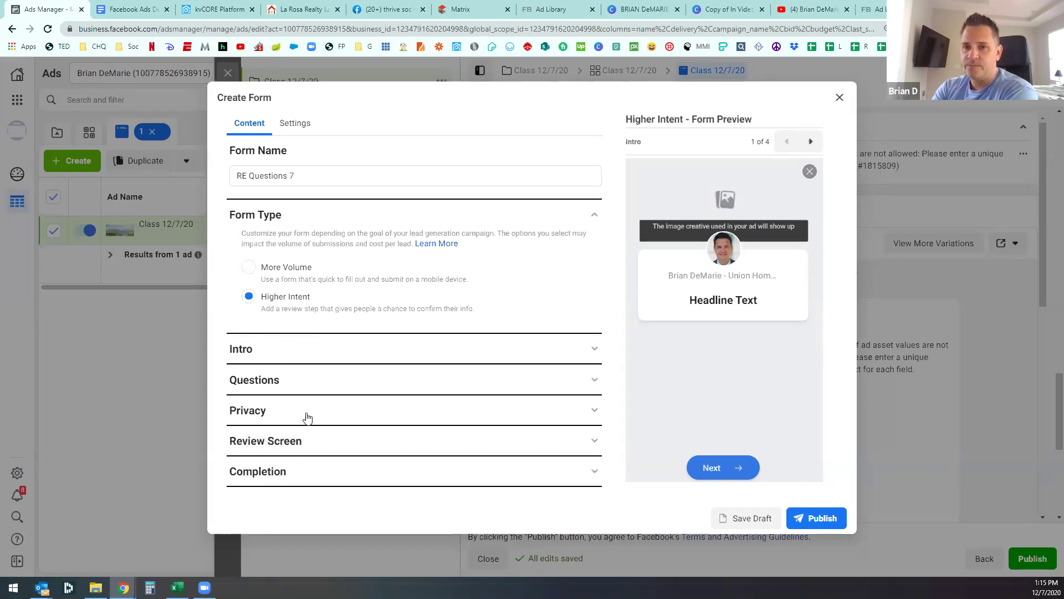
pyautogui.click(593, 443)
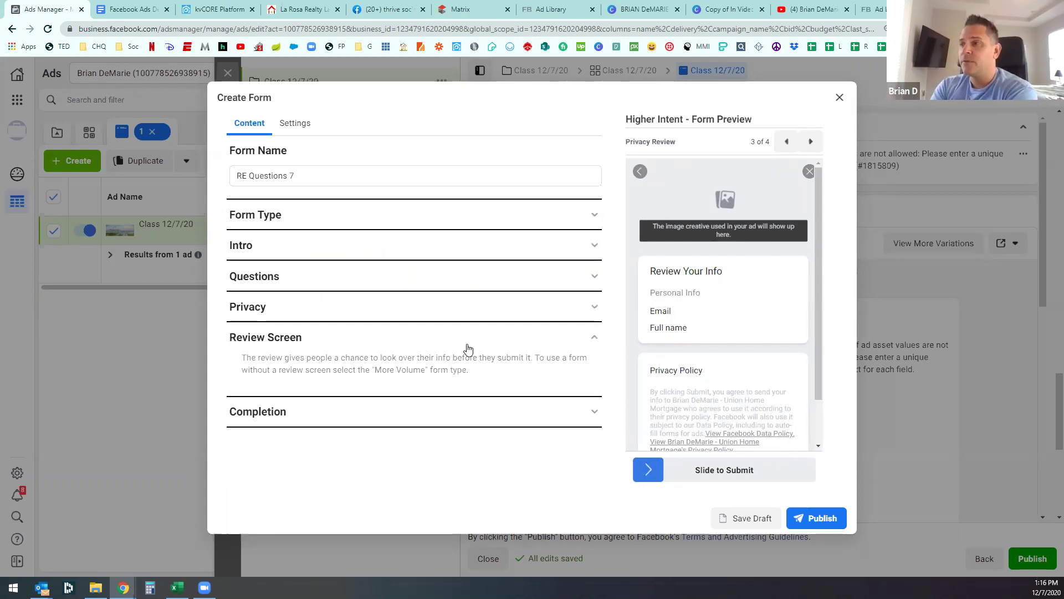
pyautogui.click(590, 339)
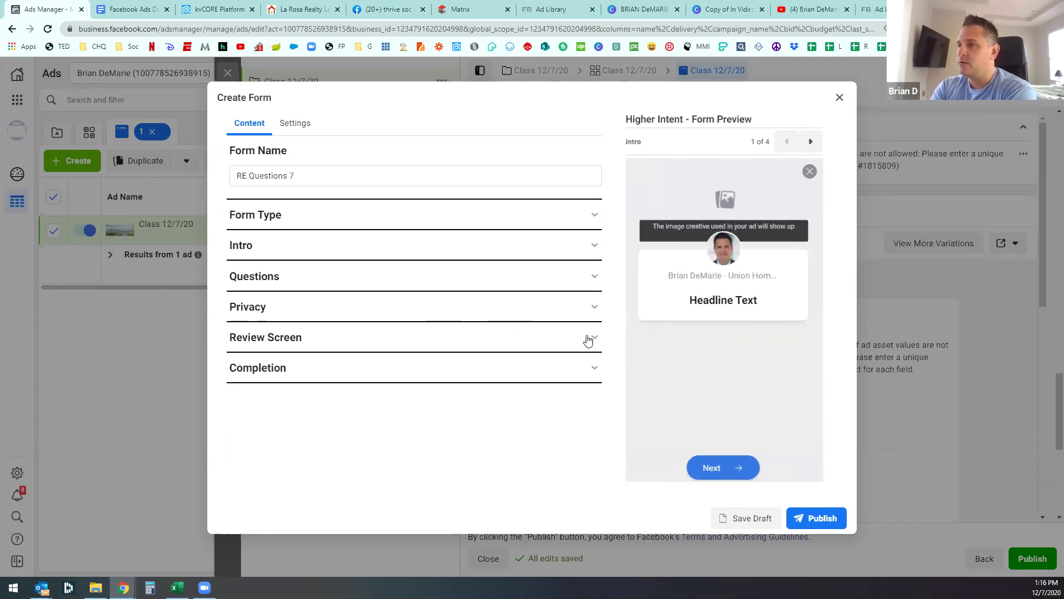
# Step: Add a blank multiple choice custom question to the form's Questions section
pyautogui.click(597, 283)
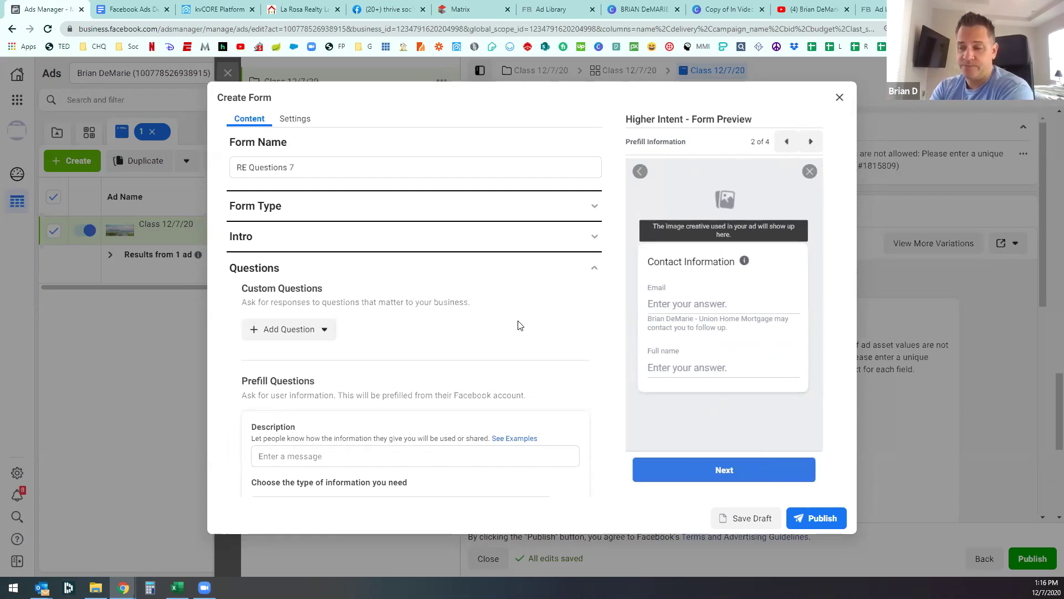
pyautogui.scroll(-4, 520, 325)
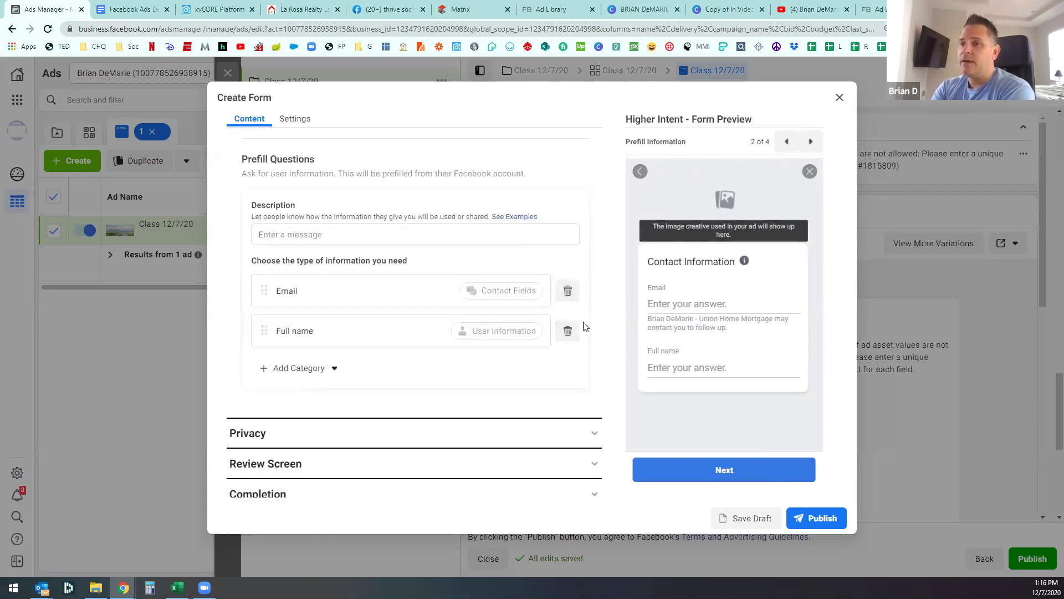
pyautogui.scroll(-1, 585, 326)
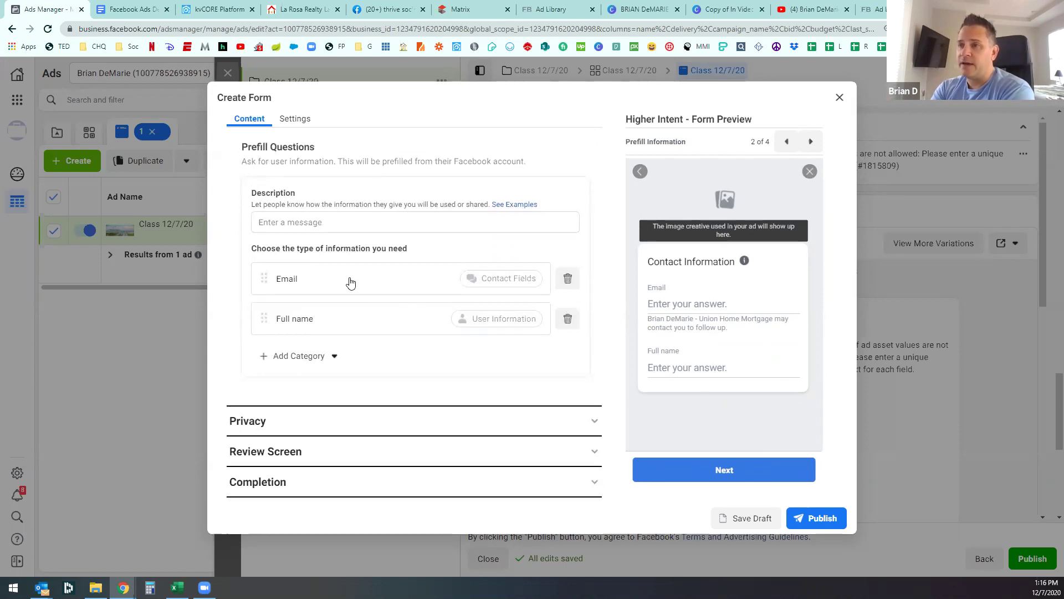
pyautogui.scroll(1, 430, 325)
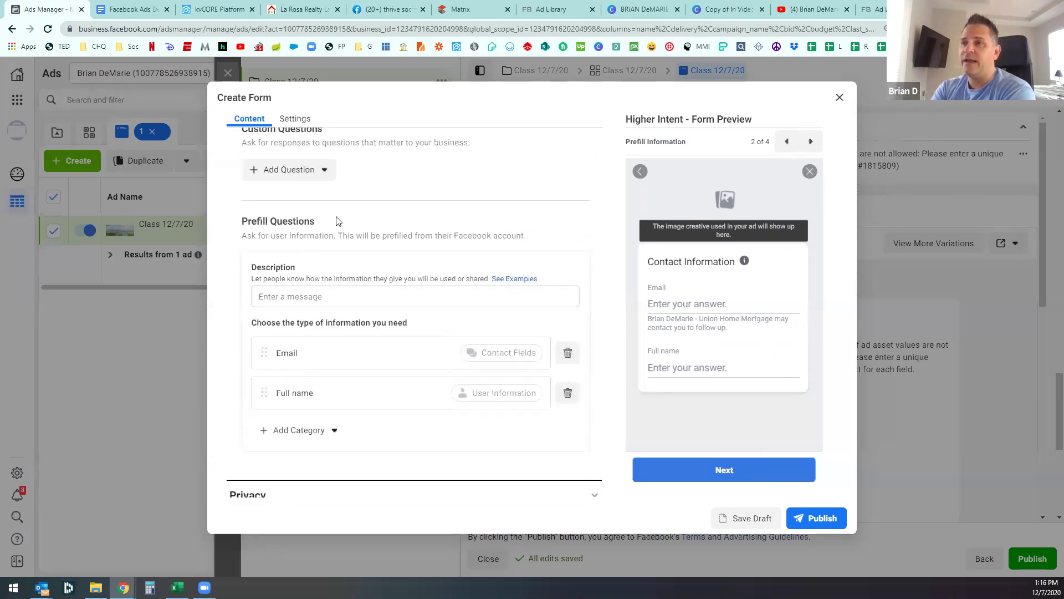
pyautogui.click(304, 169)
pyautogui.click(307, 209)
pyautogui.click(396, 189)
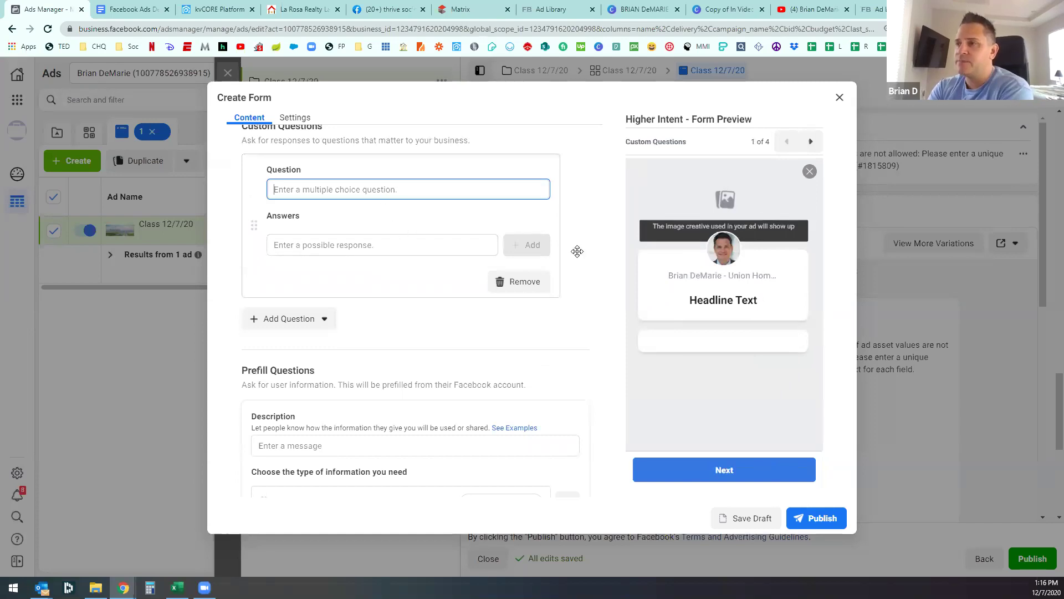
# Step: Remove the Full name field from the form's prefill questions
pyautogui.scroll(-3, 577, 258)
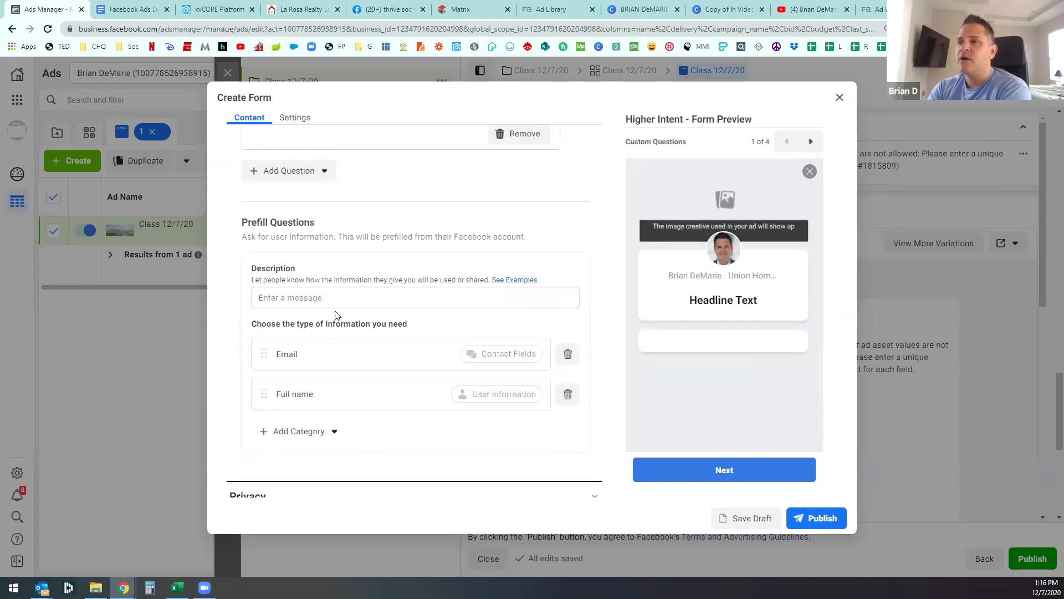
pyautogui.scroll(-1, 335, 315)
pyautogui.click(313, 360)
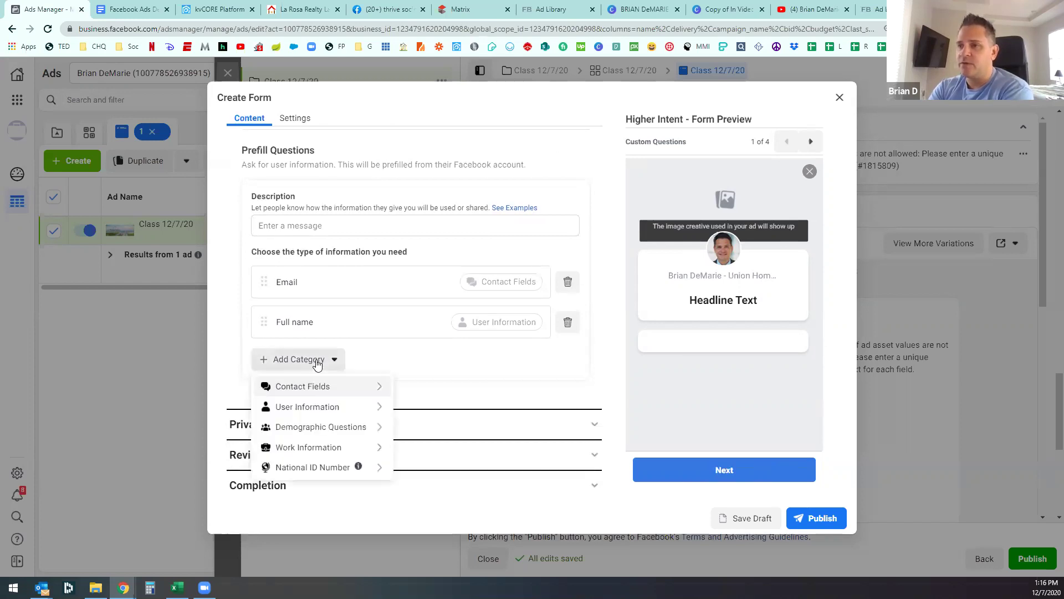
pyautogui.moveTo(340, 447)
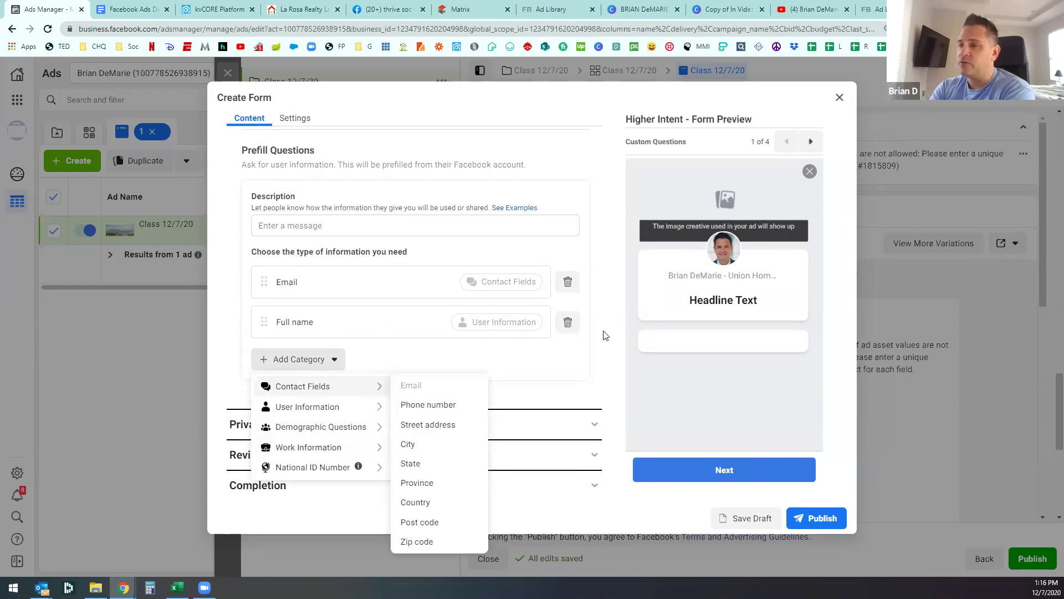
pyautogui.click(568, 322)
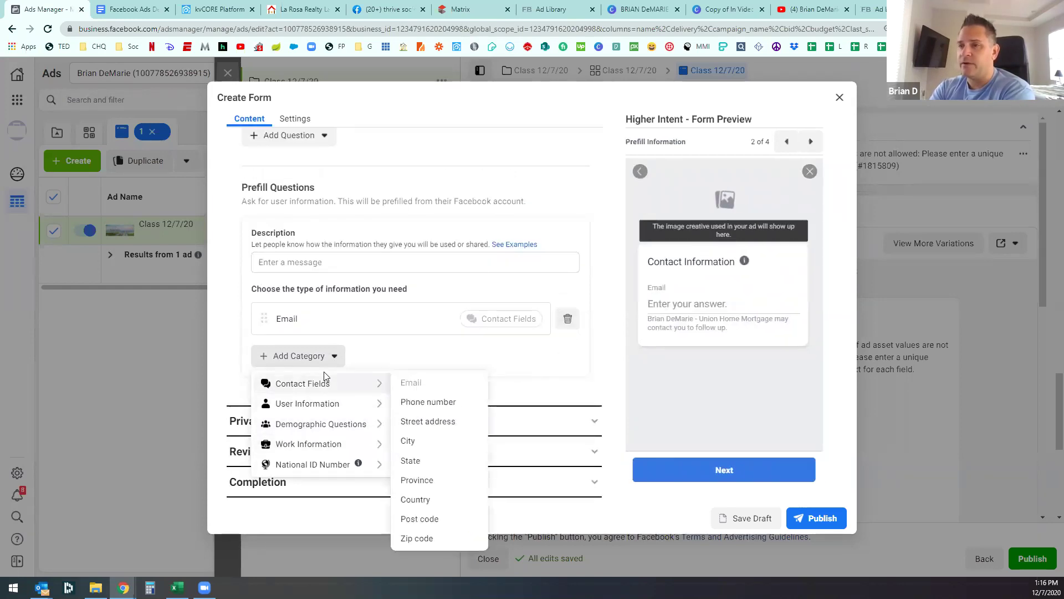
pyautogui.moveTo(344, 403)
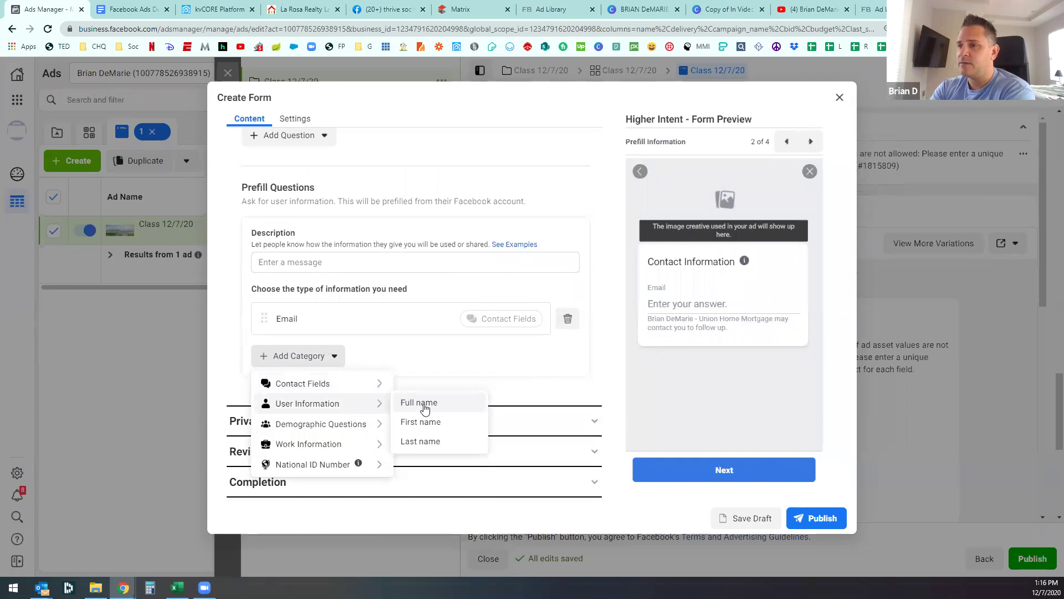
pyautogui.click(425, 405)
pyautogui.click(568, 319)
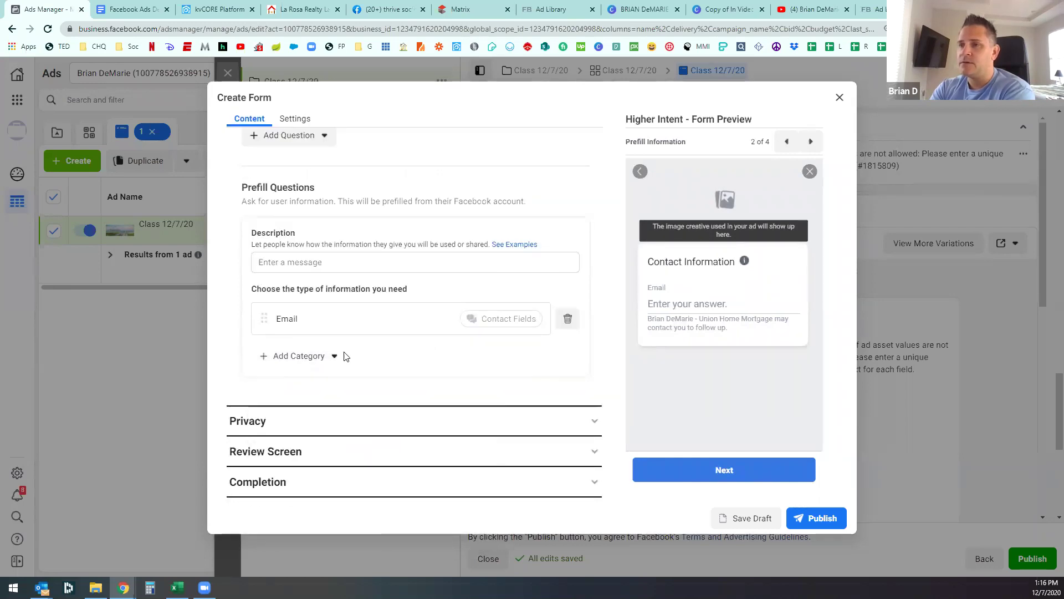
# Step: Add First name and Last name to the prefill questions and reorder them so both come before Email
pyautogui.click(315, 361)
pyautogui.moveTo(344, 402)
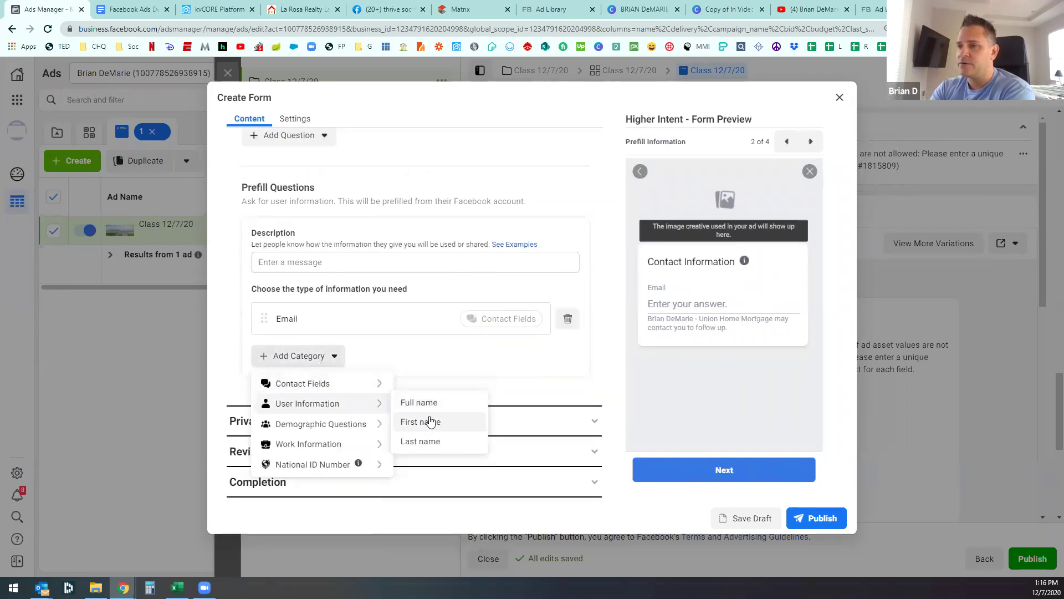
pyautogui.click(429, 421)
pyautogui.click(299, 396)
pyautogui.moveTo(354, 462)
pyautogui.moveTo(357, 442)
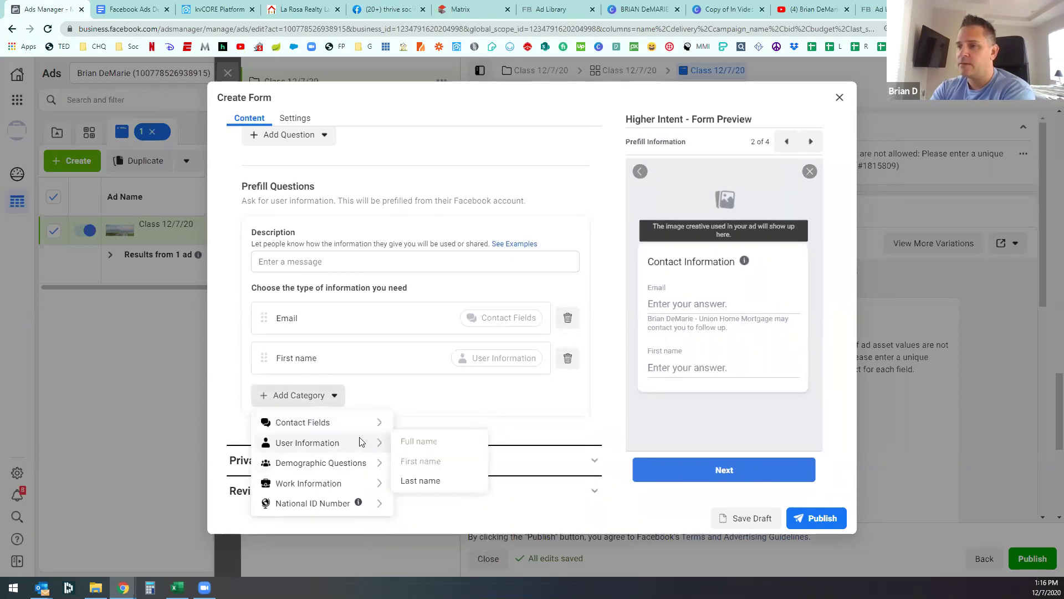
pyautogui.click(420, 480)
pyautogui.moveTo(257, 318); pyautogui.dragTo(257, 396)
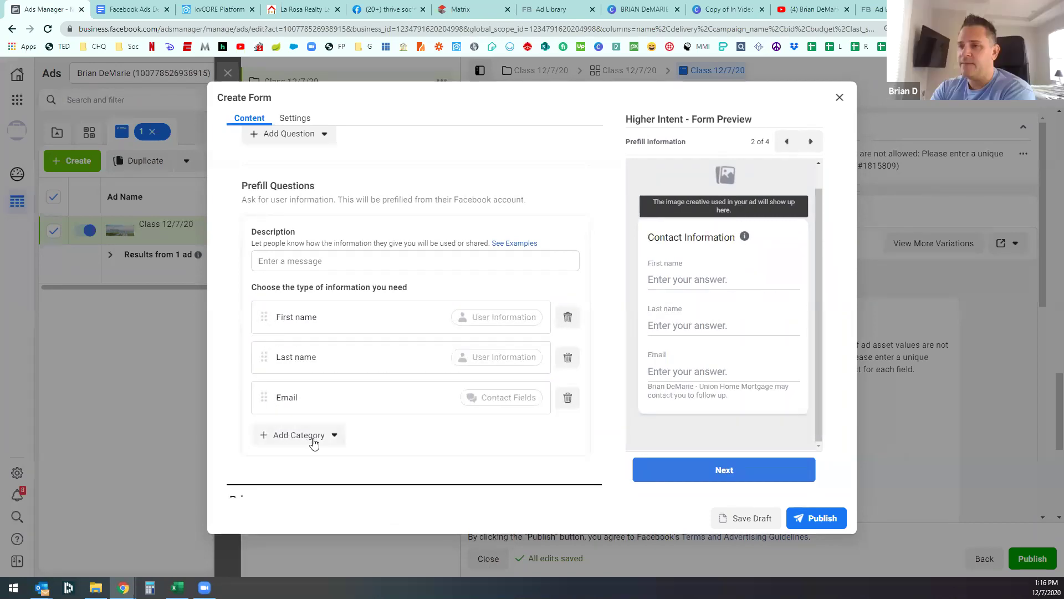
# Step: Add a Phone number contact field to the prefill questions and place it above Email
pyautogui.scroll(-2, 375, 405)
pyautogui.click(324, 365)
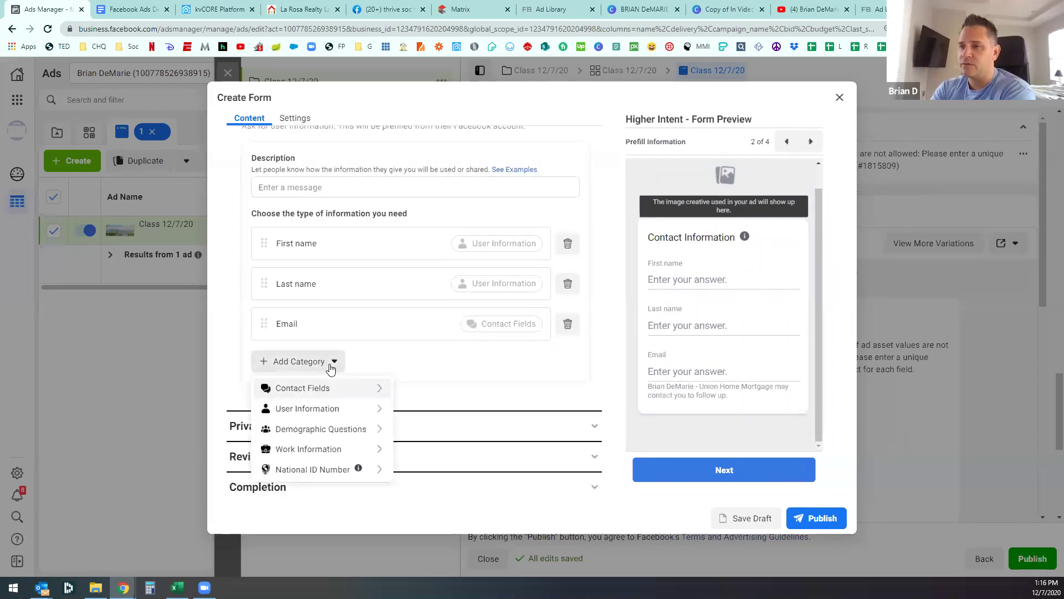
pyautogui.moveTo(358, 391)
pyautogui.click(417, 409)
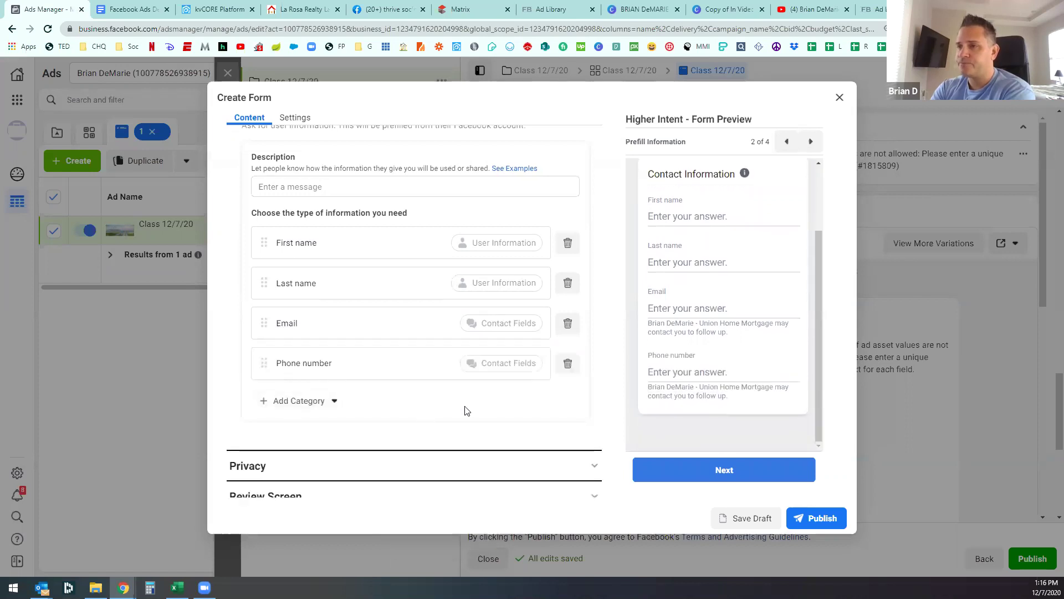
pyautogui.moveTo(264, 363); pyautogui.dragTo(265, 322)
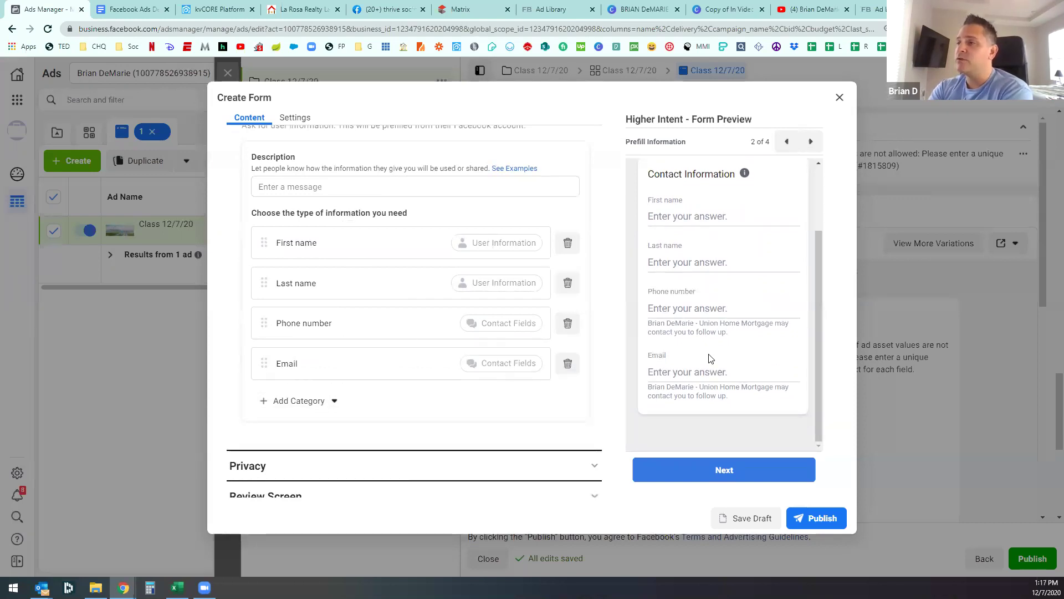
# Step: Review the lead form's Questions, Intro and Form Type sections
pyautogui.scroll(4, 592, 308)
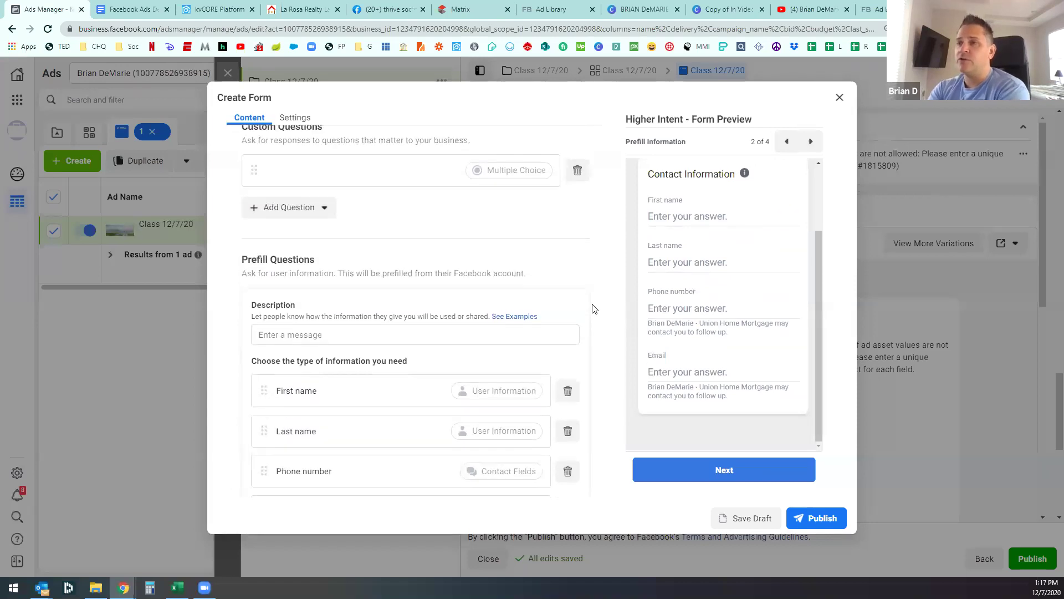
pyautogui.scroll(1, 591, 309)
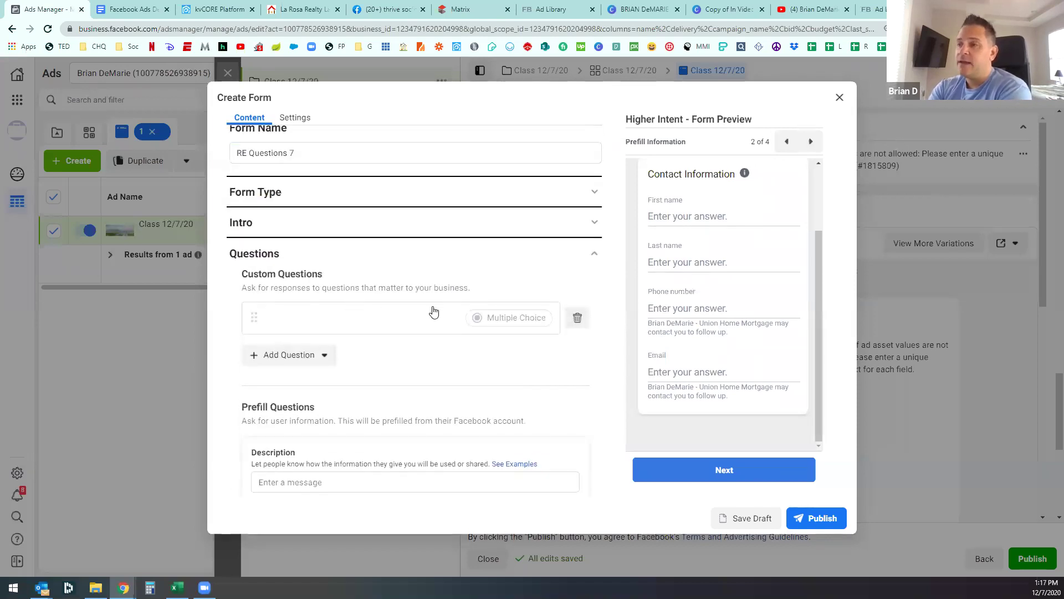
pyautogui.scroll(-2, 423, 285)
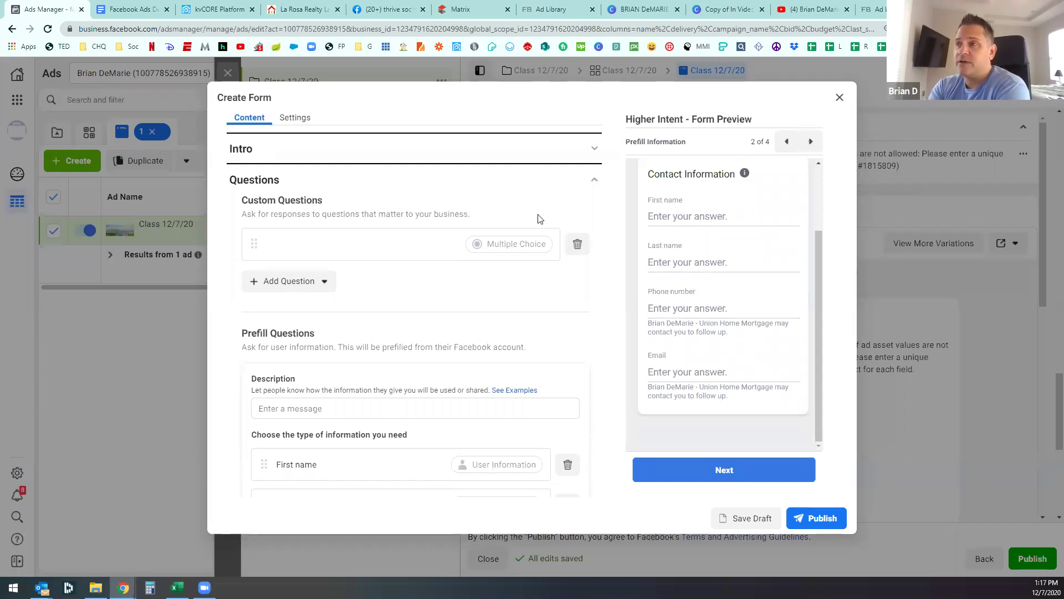
pyautogui.click(592, 151)
pyautogui.scroll(2, 586, 209)
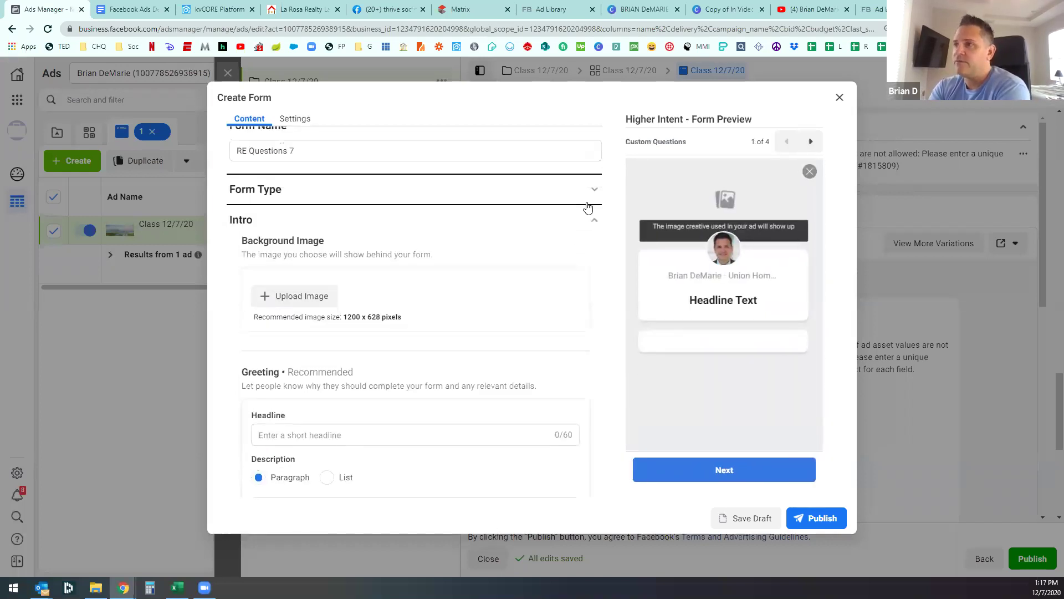
pyautogui.click(592, 209)
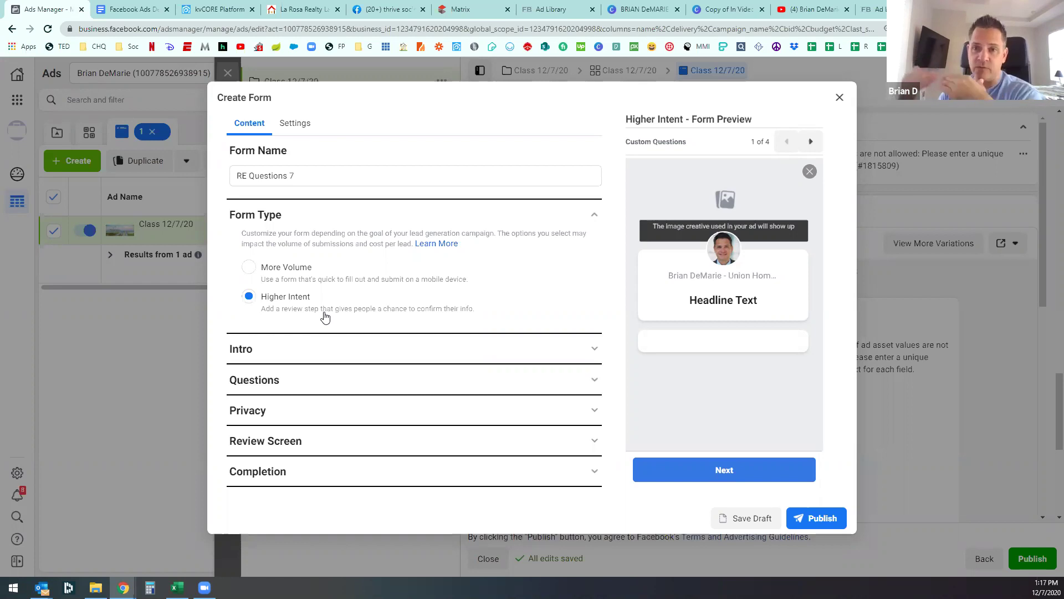
pyautogui.click(389, 349)
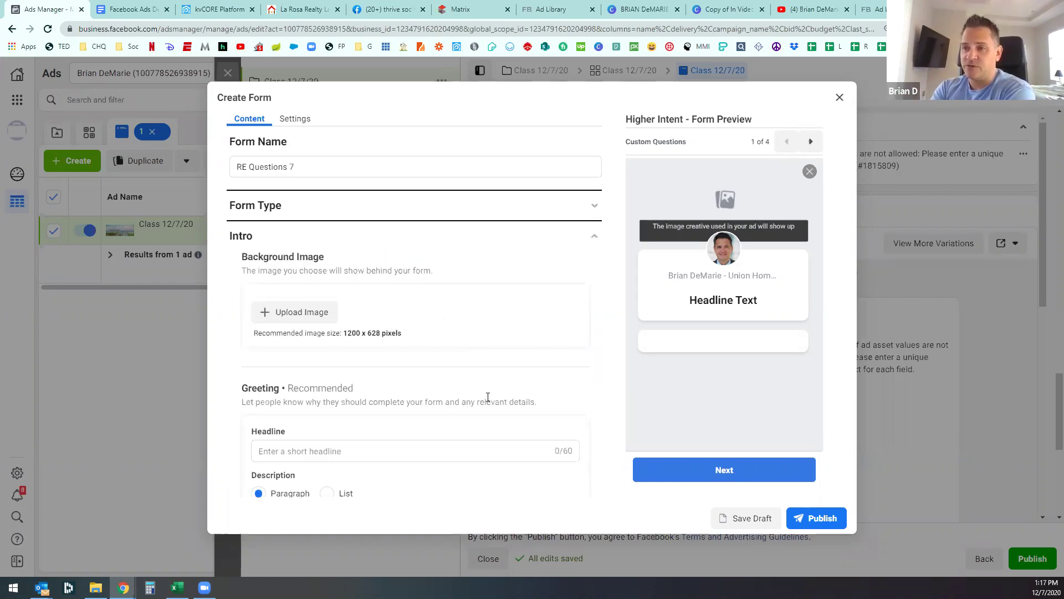
pyautogui.click(592, 240)
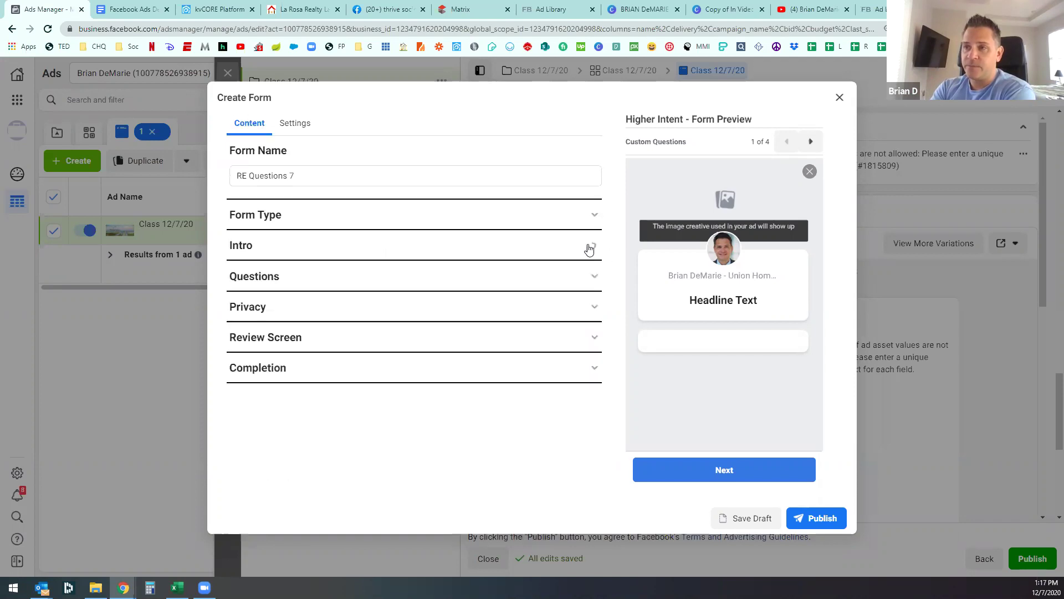
pyautogui.click(586, 280)
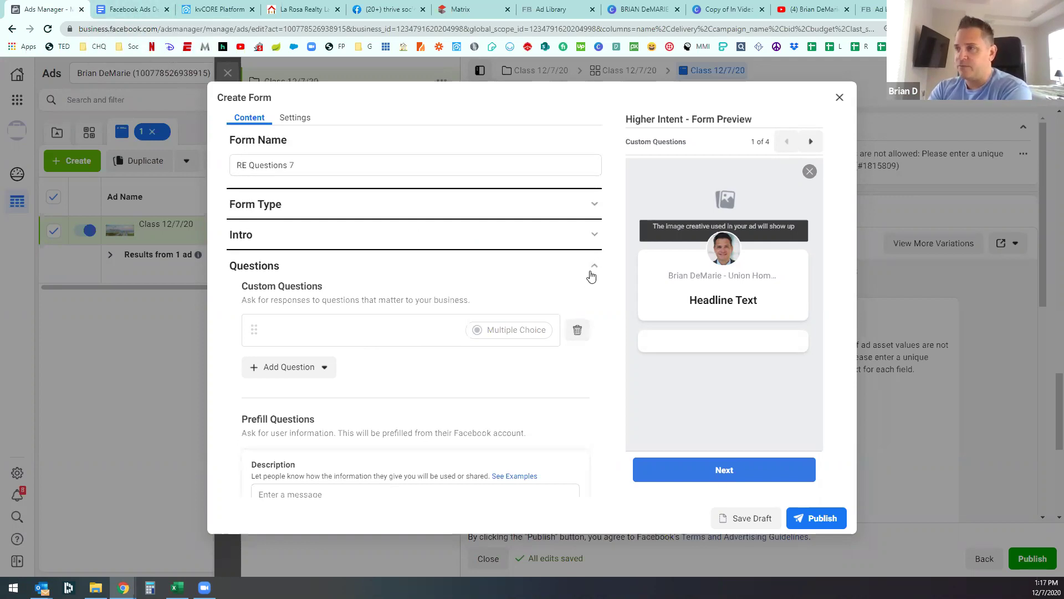
# Step: Check the recommended background image size in the form's Intro section and view the matching real estate banner design in Canva
pyautogui.click(594, 235)
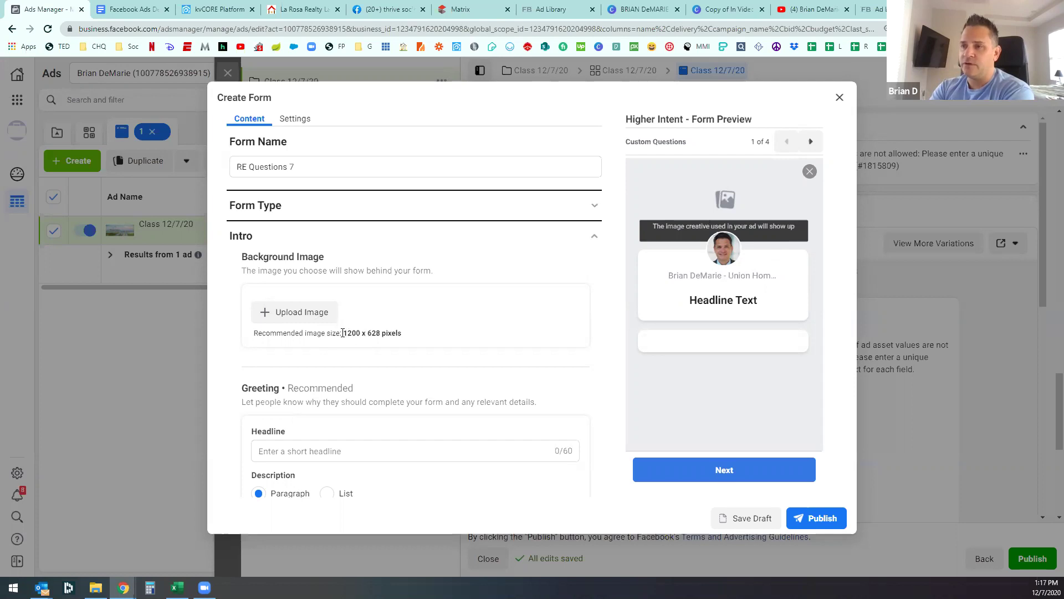
pyautogui.moveTo(344, 332); pyautogui.dragTo(404, 338)
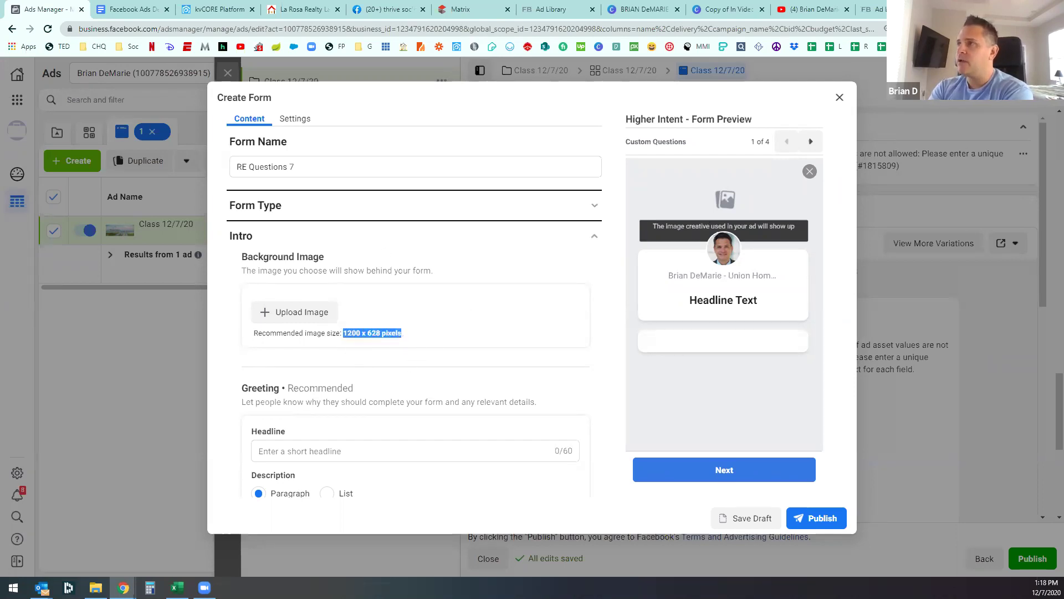
pyautogui.click(639, 9)
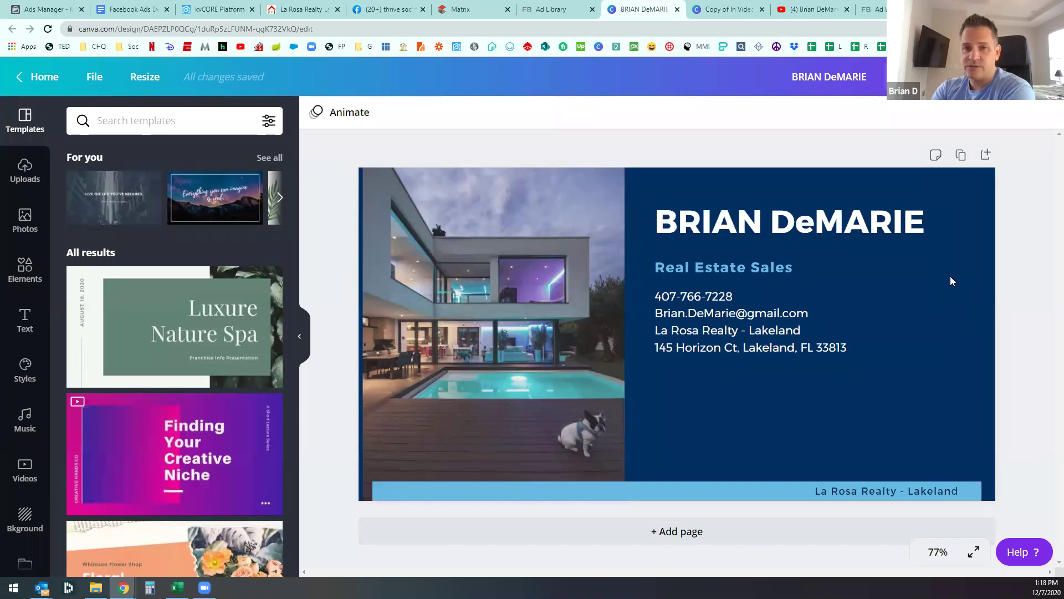
pyautogui.click(58, 10)
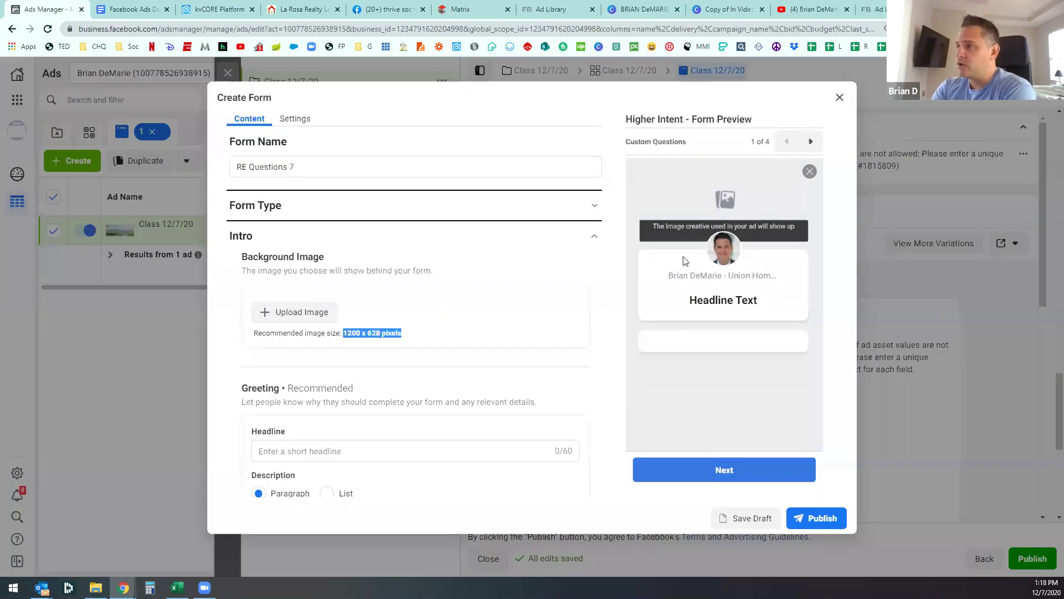
pyautogui.click(136, 10)
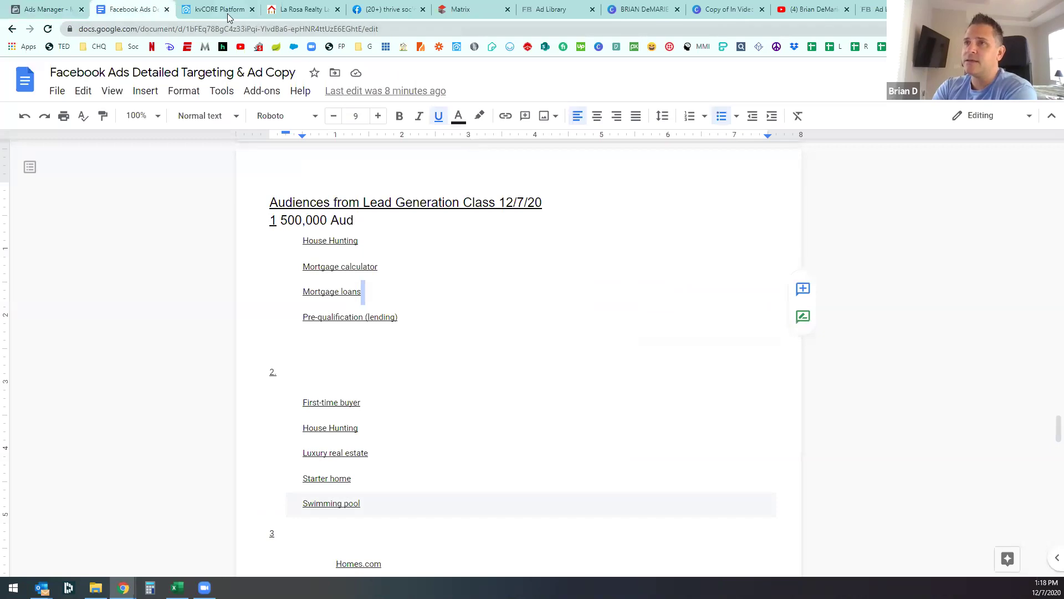
pyautogui.click(643, 9)
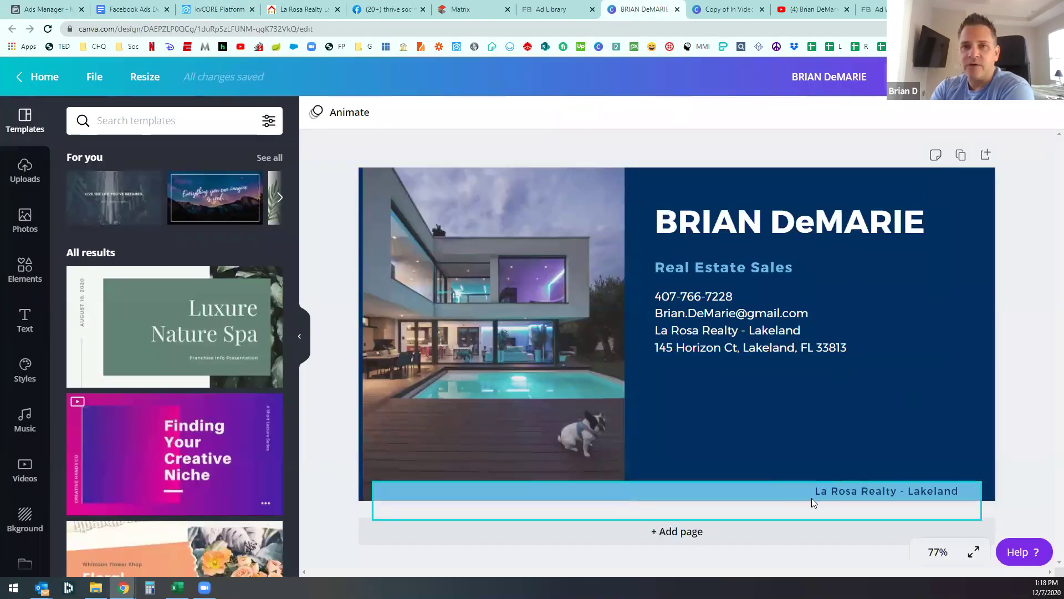
# Step: Return to Ads Manager and upload the real estate banner with the pool house as the form's background image
pyautogui.click(48, 8)
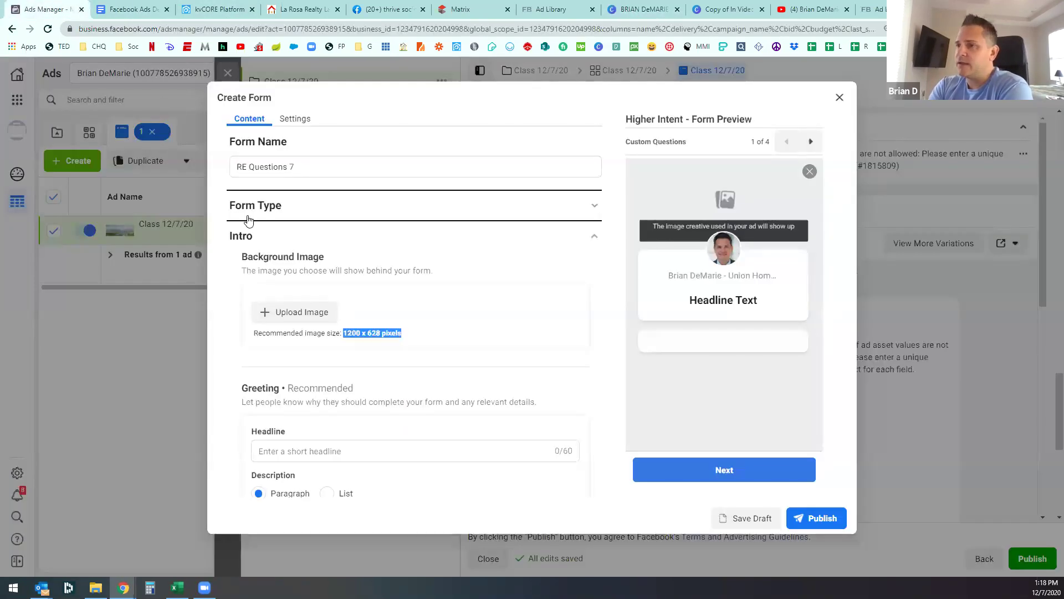
pyautogui.click(299, 315)
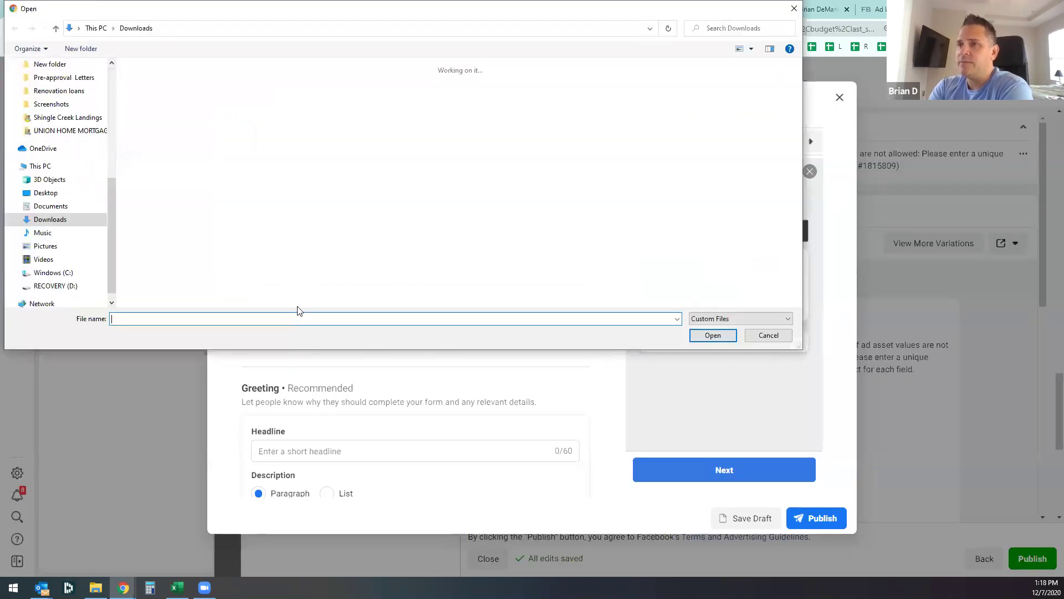
pyautogui.doubleClick(166, 213)
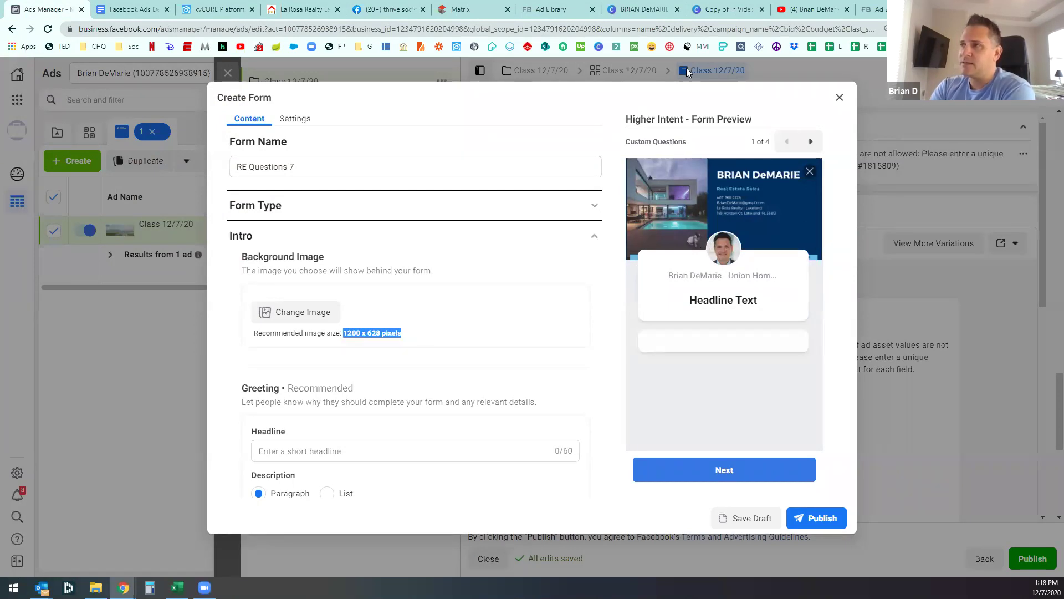
# Step: Inspect the brokerage name strip along the banner's lower edge in Canva and return to the lead form in Ads Manager
pyautogui.click(643, 9)
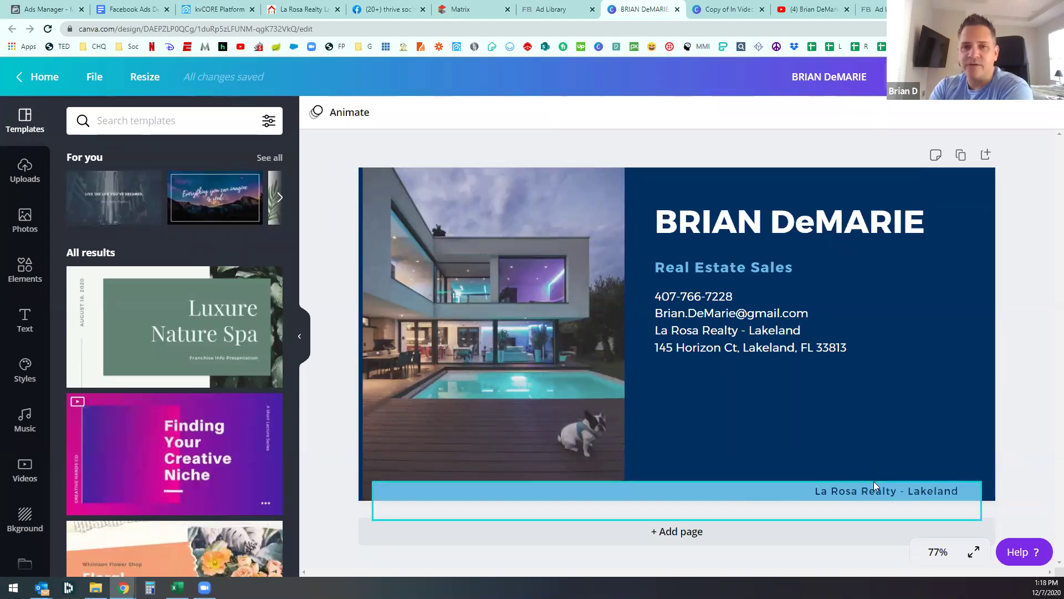
pyautogui.doubleClick(910, 494)
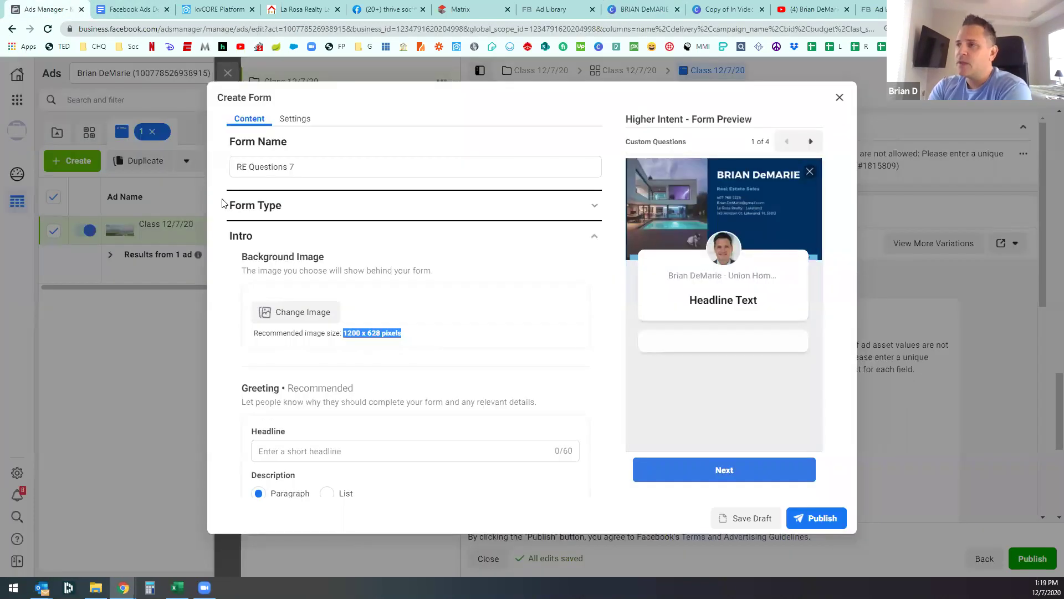
pyautogui.click(45, 9)
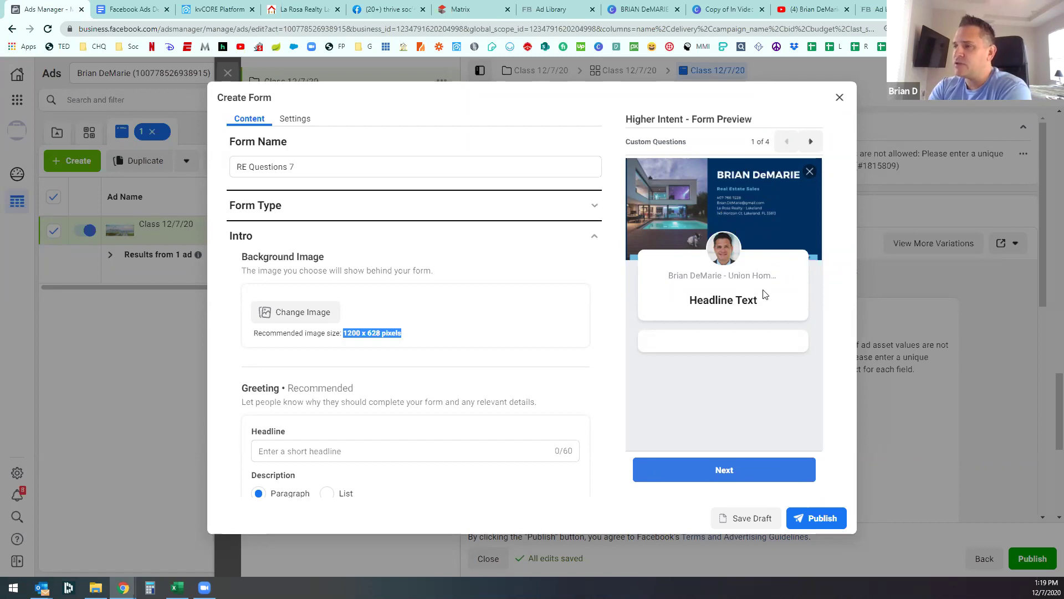
pyautogui.click(499, 364)
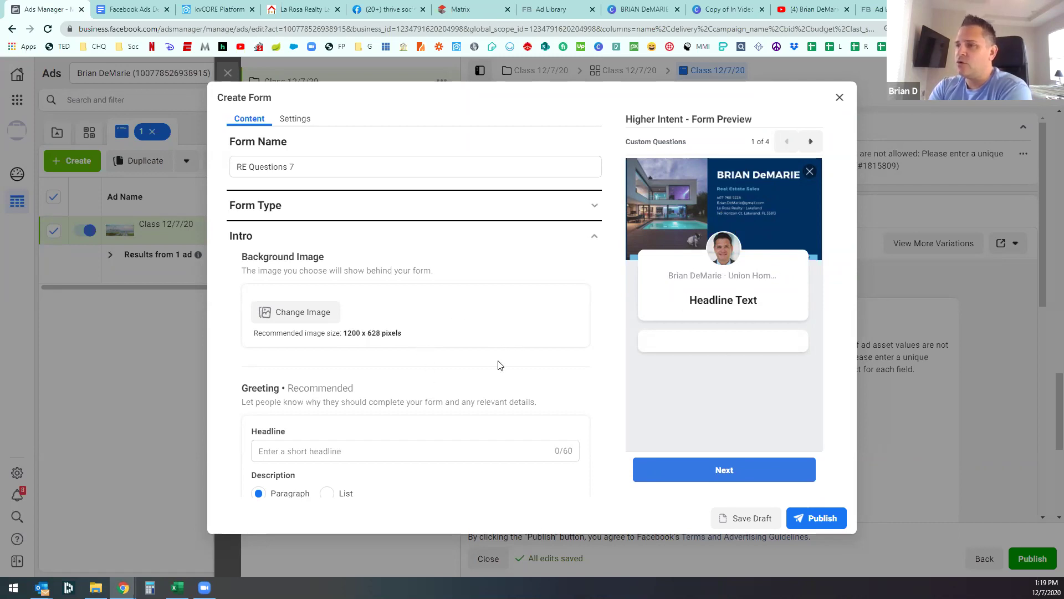
# Step: Activate the form's greeting headline field, then switch to the Google Docs audience notes and insert a dash between "1" and "500,000 Aud"
pyautogui.scroll(-3, 501, 349)
pyautogui.click(365, 302)
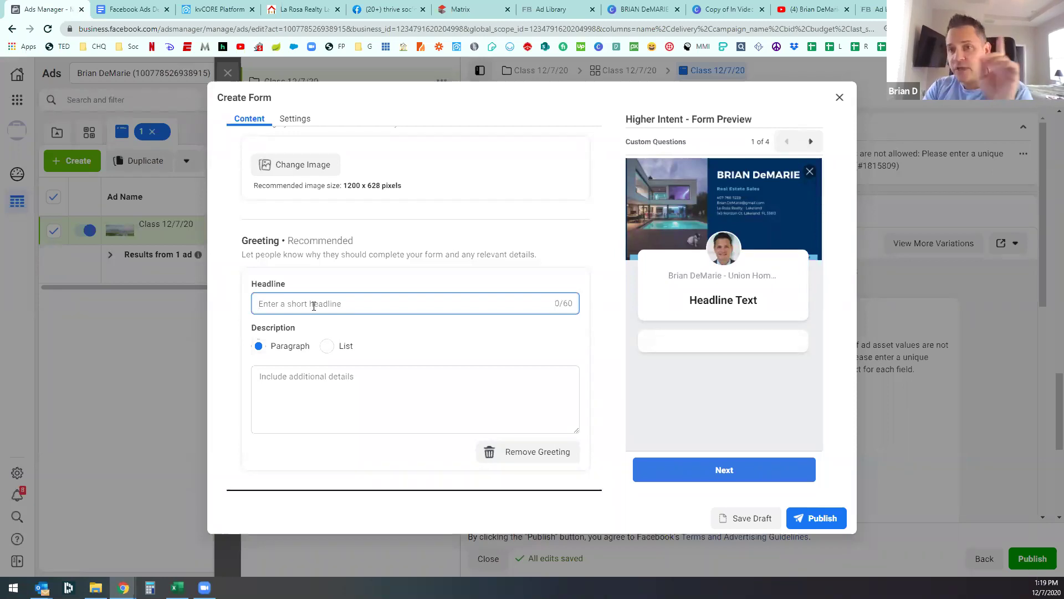
pyautogui.click(129, 10)
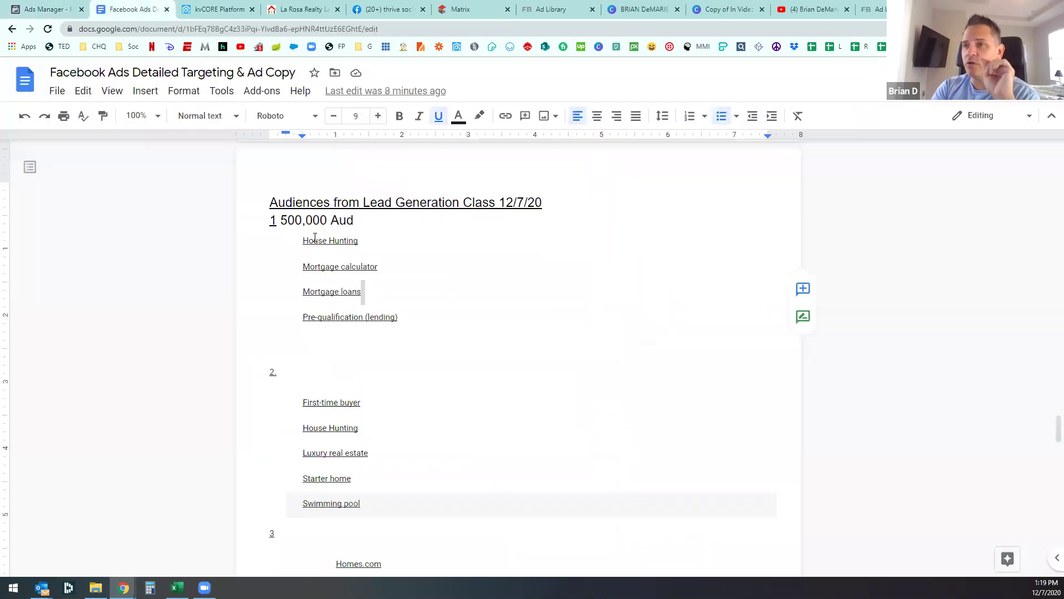
pyautogui.click(281, 220)
pyautogui.write('-')
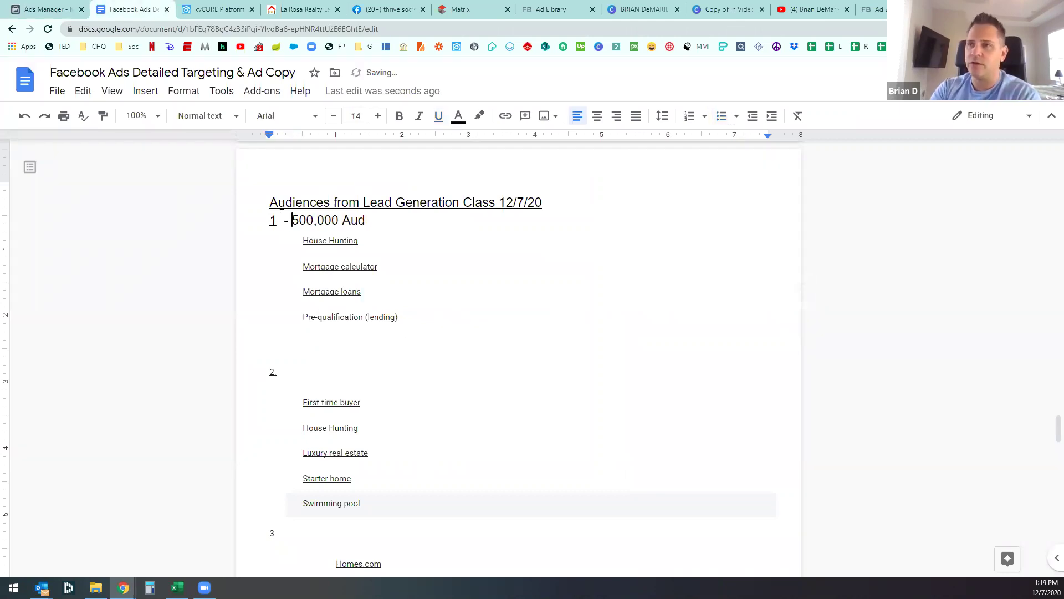
pyautogui.click(283, 220)
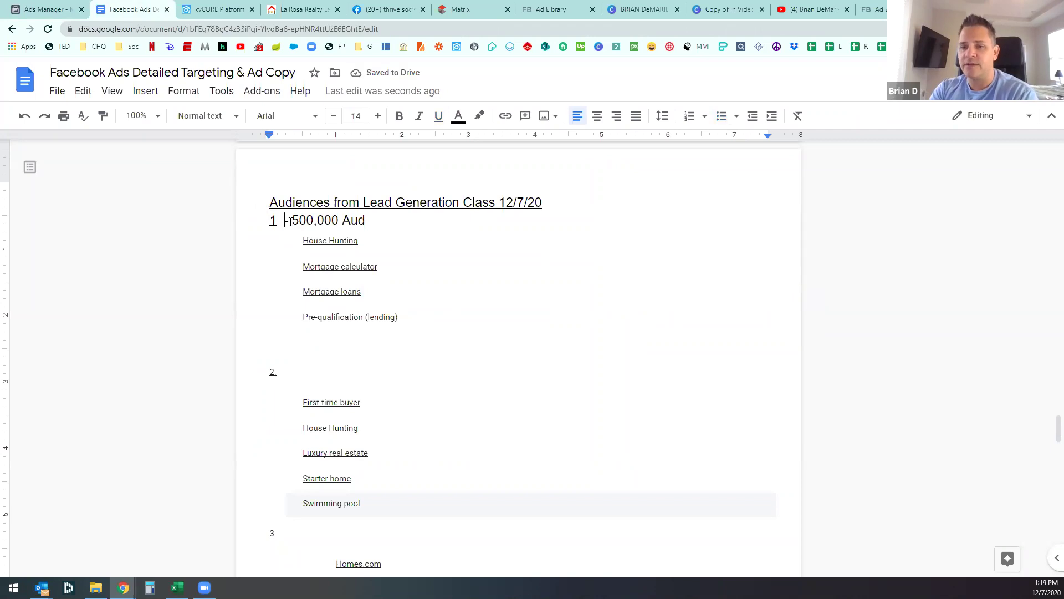
pyautogui.press('BackSpace')
# Step: Return to the lead form in Ads Manager and set the greeting headline to "Welcome"
pyautogui.click(48, 12)
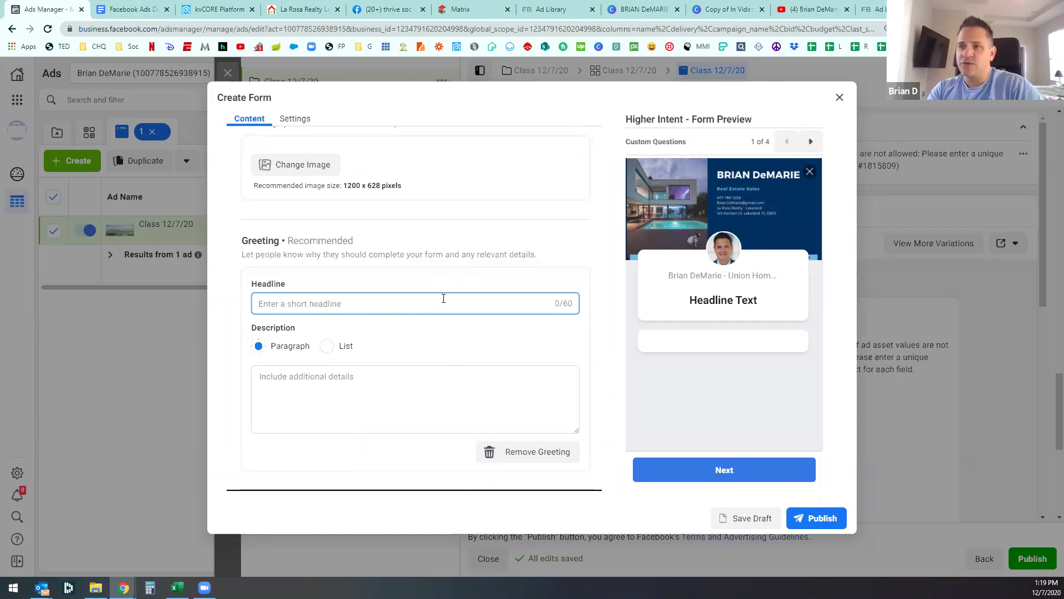
pyautogui.write('Wel')
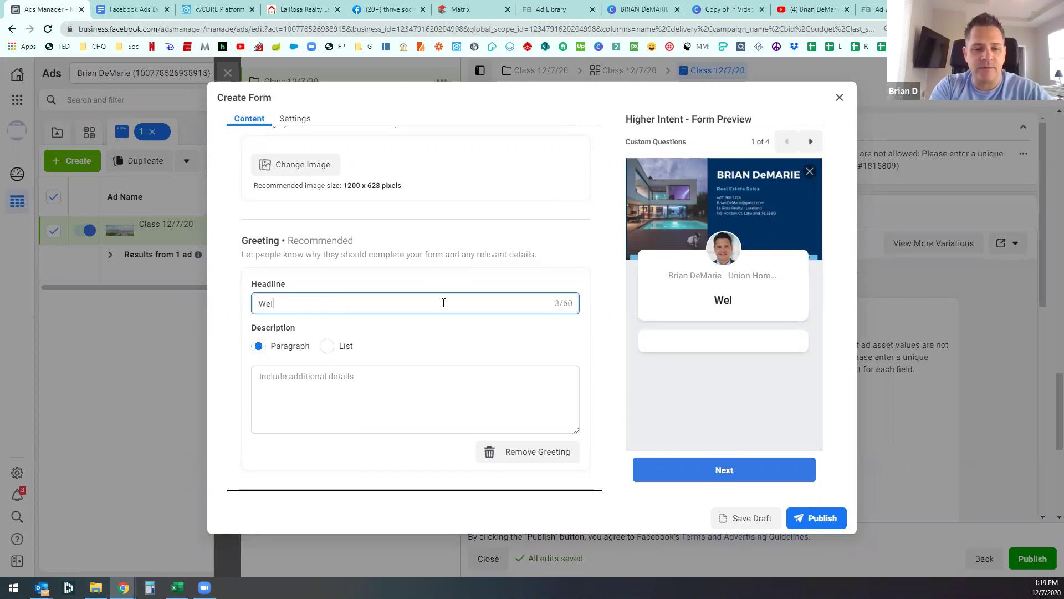
pyautogui.write('come')
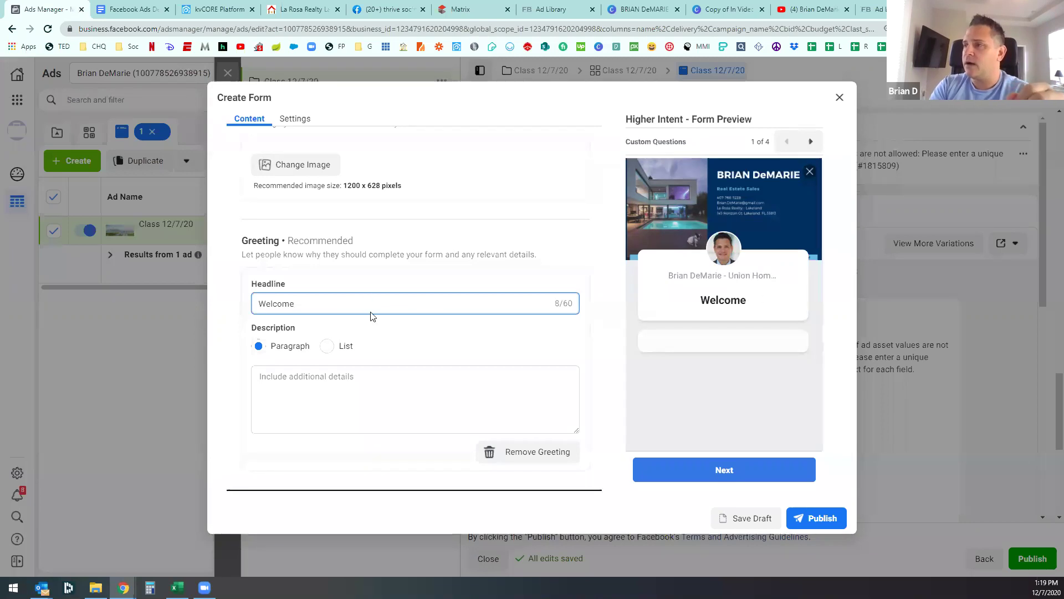
# Step: Enter "Buying a home is easier than you think" as the greeting's paragraph description
pyautogui.click(371, 376)
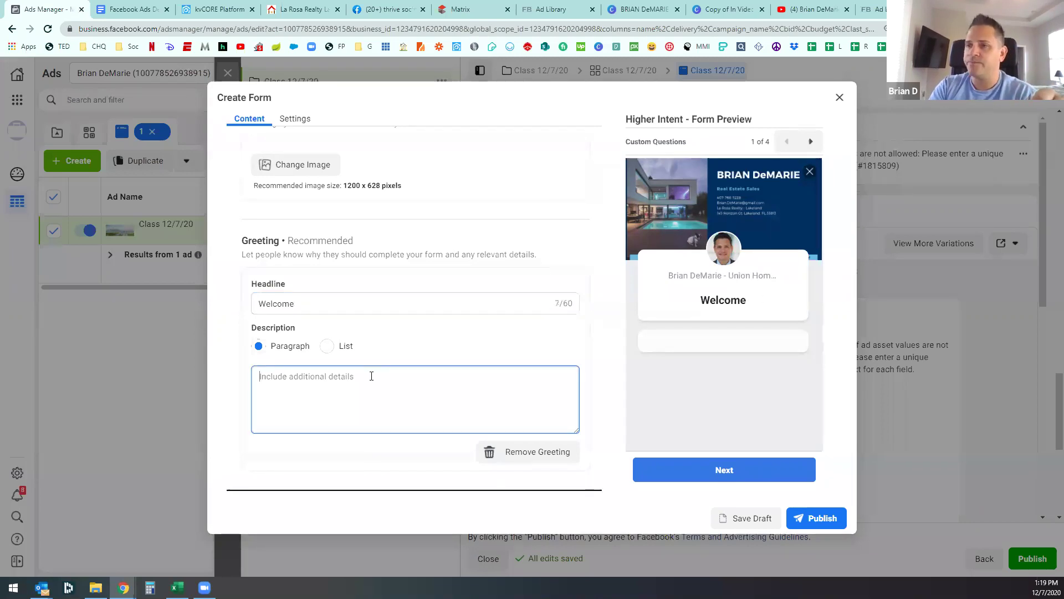
pyautogui.write('Buying a ')
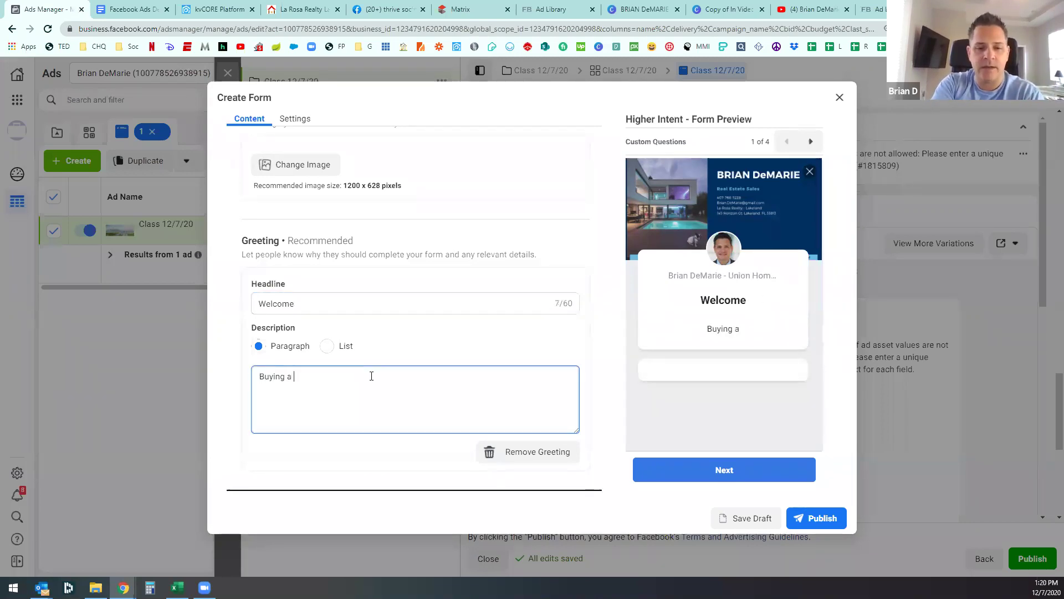
pyautogui.write('home ias')
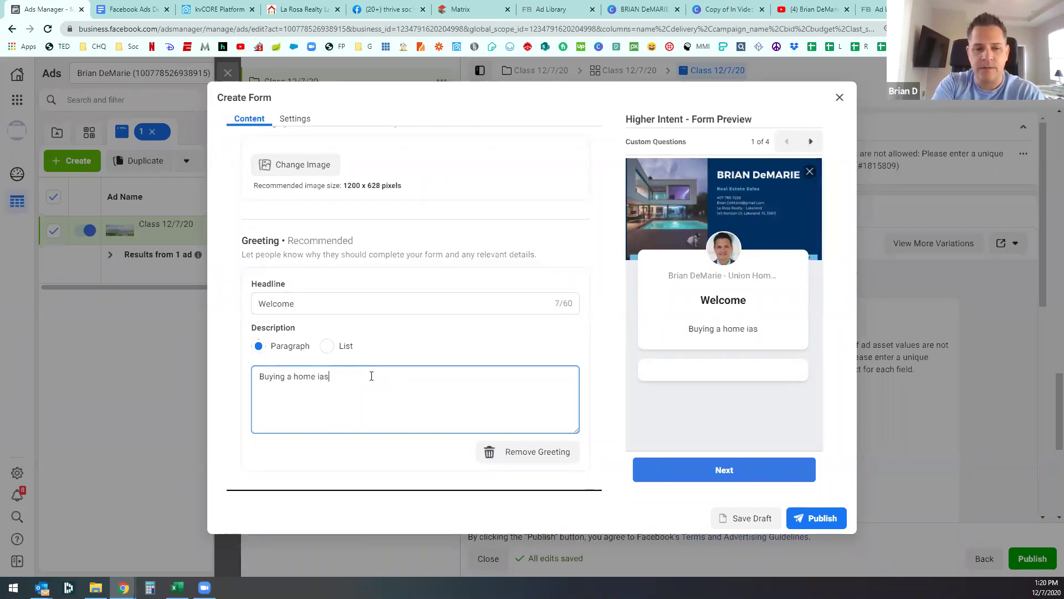
pyautogui.write(' earsier than')
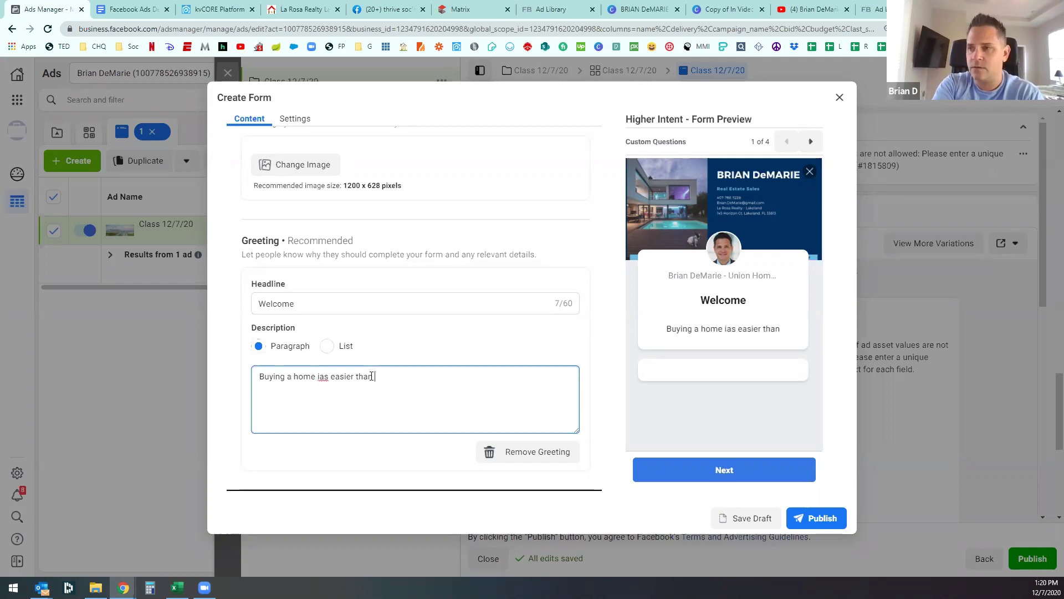
pyautogui.write(' you thin')
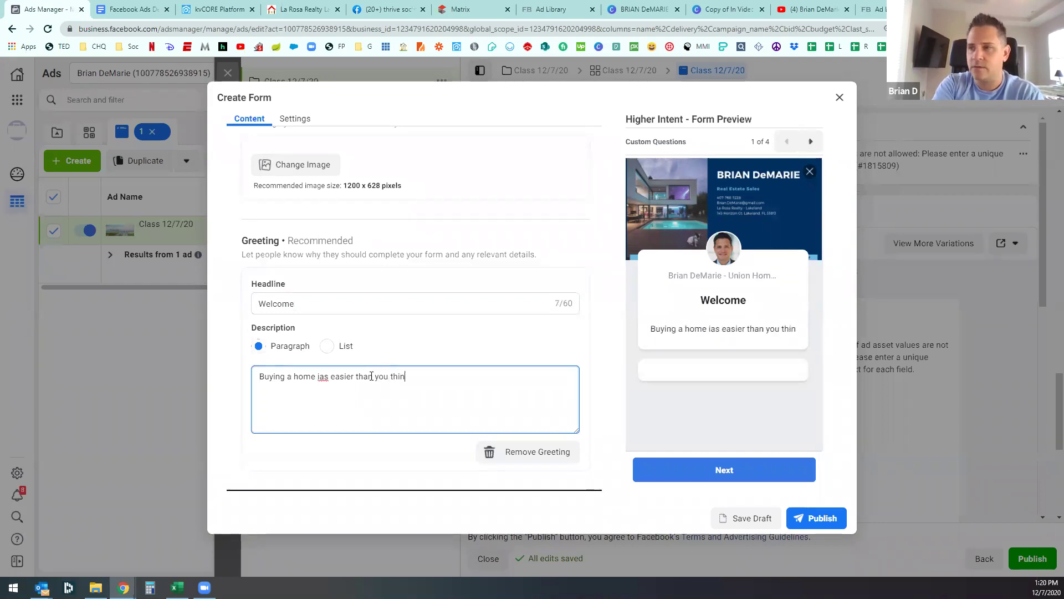
pyautogui.write('k')
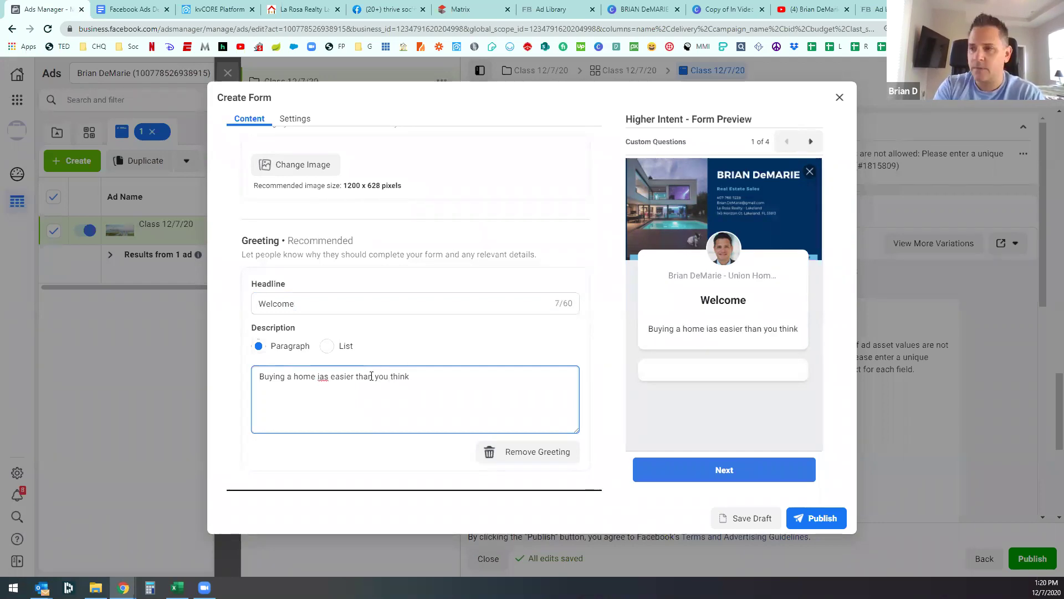
pyautogui.click(325, 376)
pyautogui.press('BackSpace')
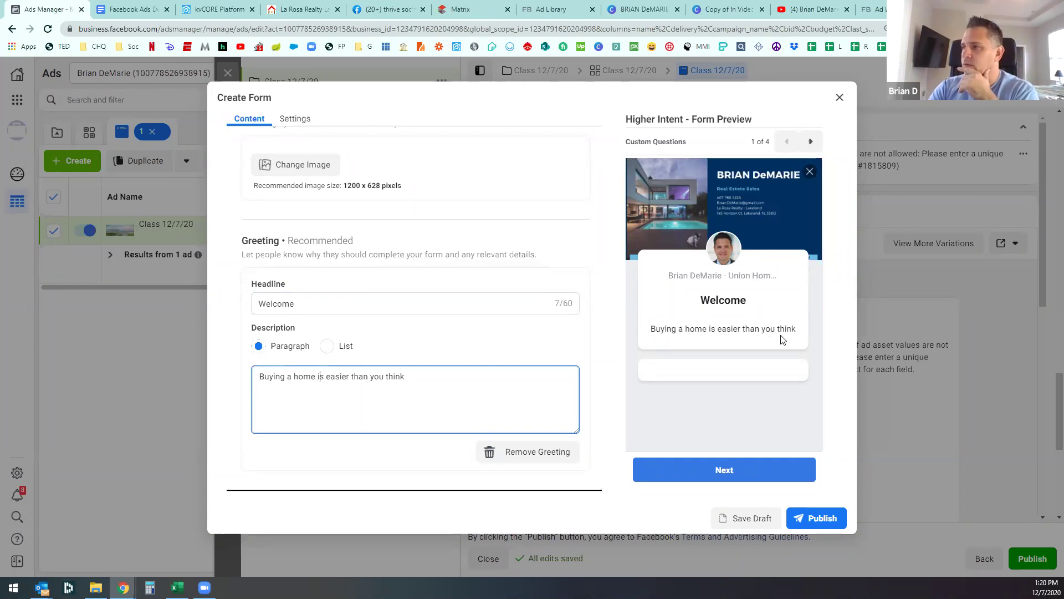
# Step: Add an exclamation mark to the end of the greeting's paragraph description
pyautogui.click(429, 375)
pyautogui.write('!')
pyautogui.click(504, 348)
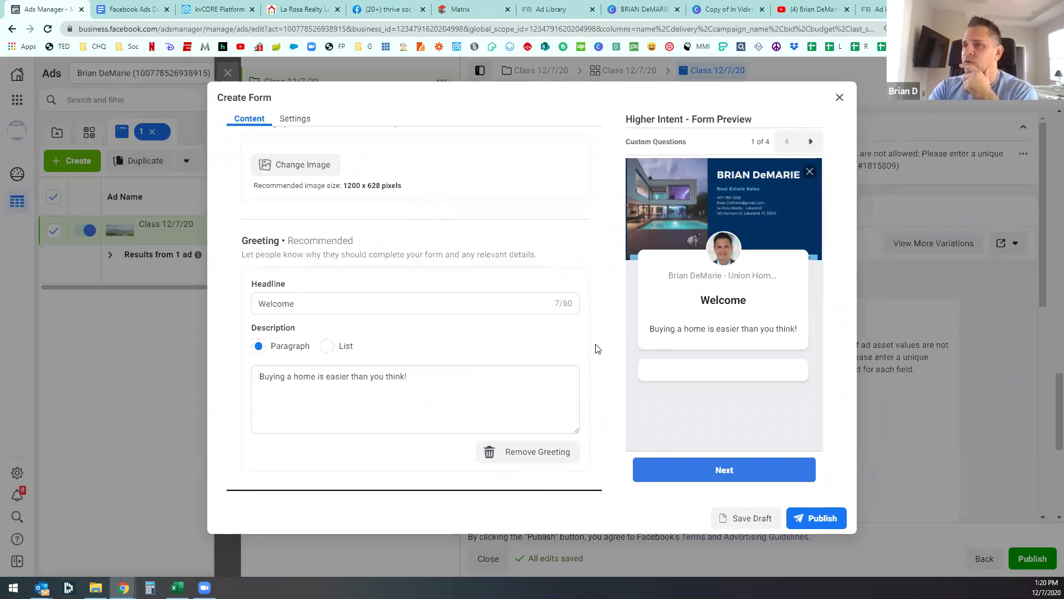
# Step: Expand the form's Questions section and open the empty multiple-choice custom question for editing
pyautogui.scroll(-2, 596, 350)
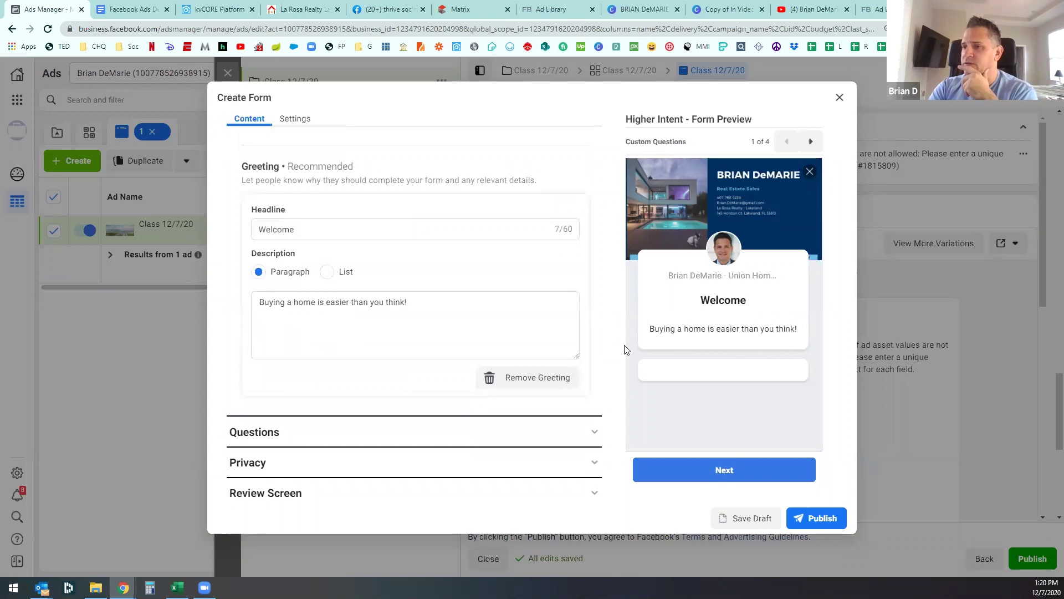
pyautogui.scroll(-1, 584, 277)
pyautogui.click(593, 391)
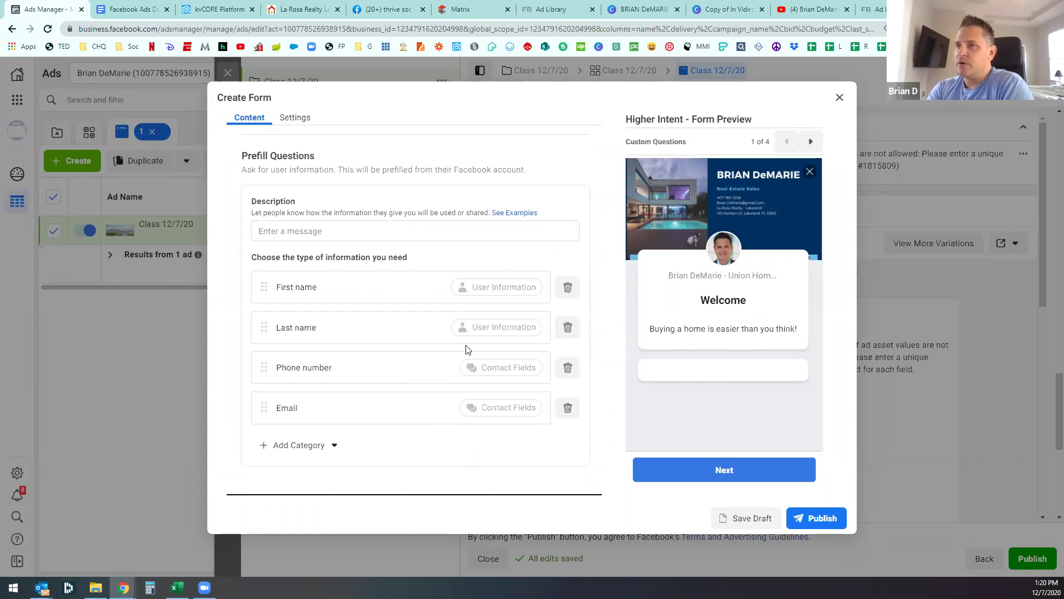
pyautogui.scroll(3, 468, 343)
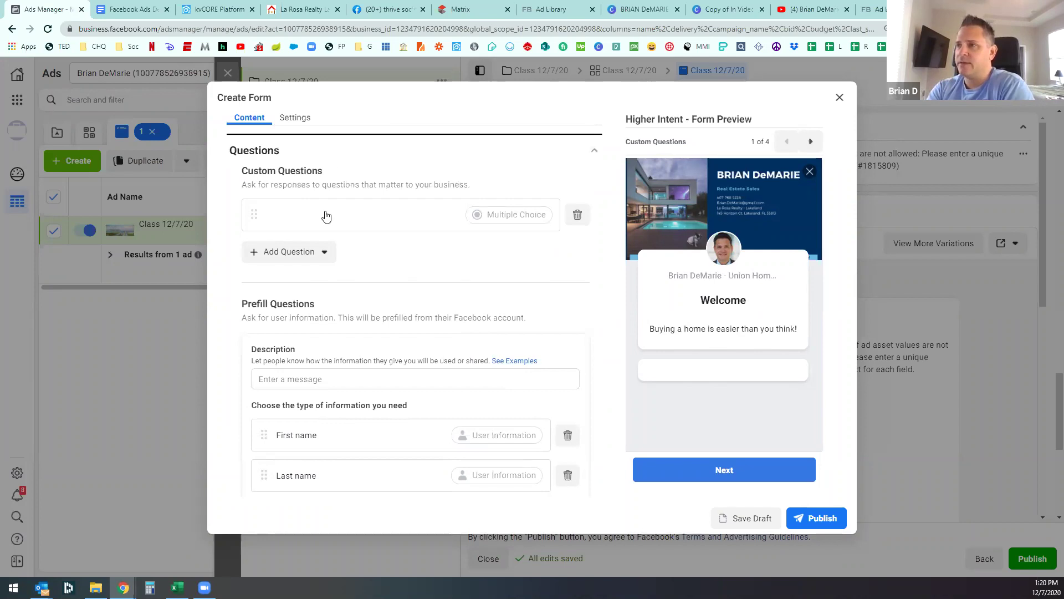
pyautogui.click(326, 216)
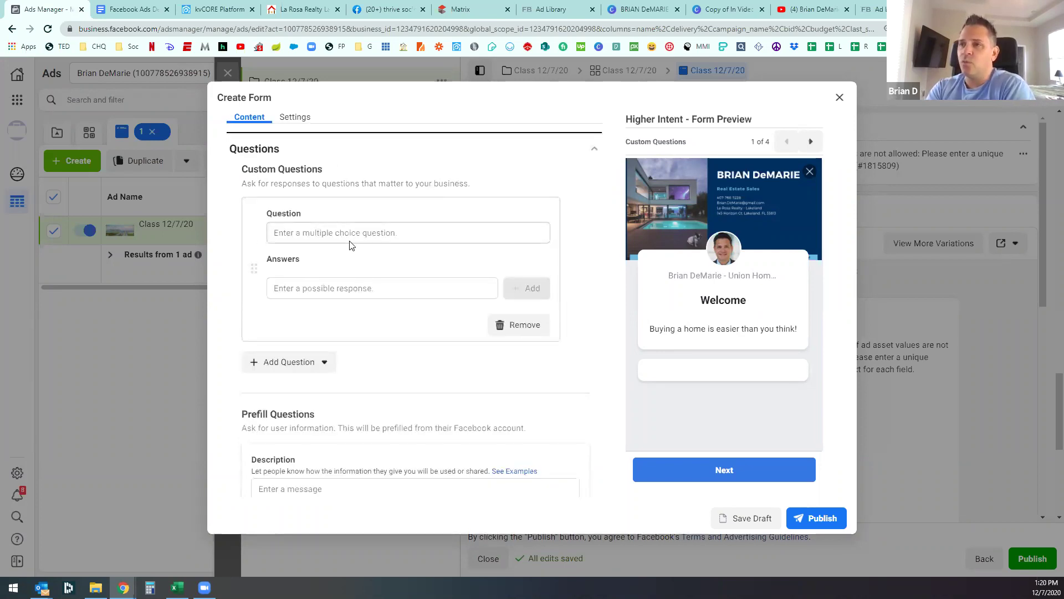
# Step: Copy "When do you want to buy a home?" from the Q & A list in Google Docs into the first custom question in Ads Manager
pyautogui.click(133, 8)
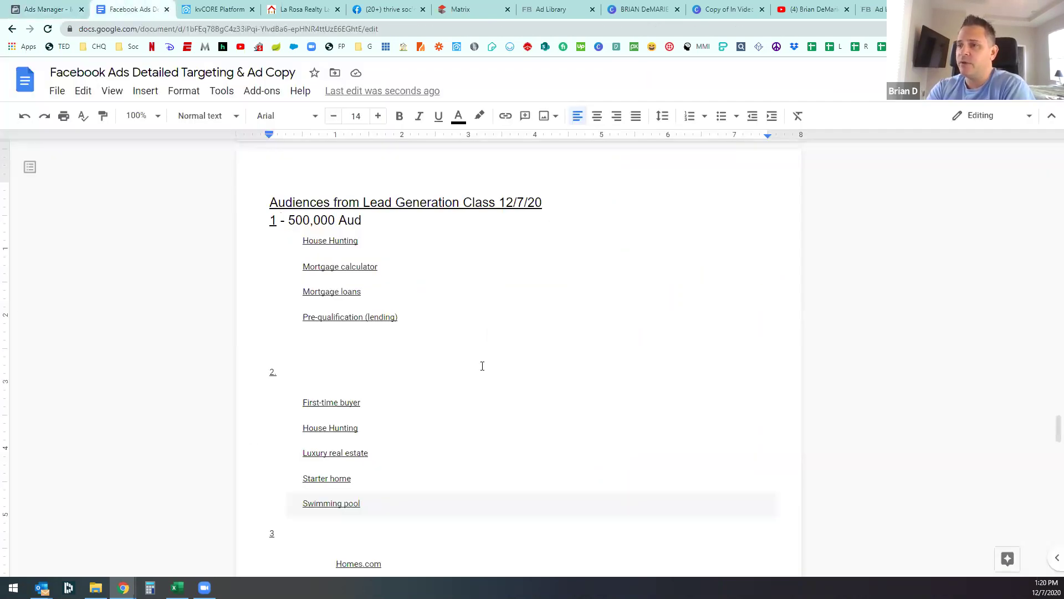
pyautogui.scroll(-15, 483, 366)
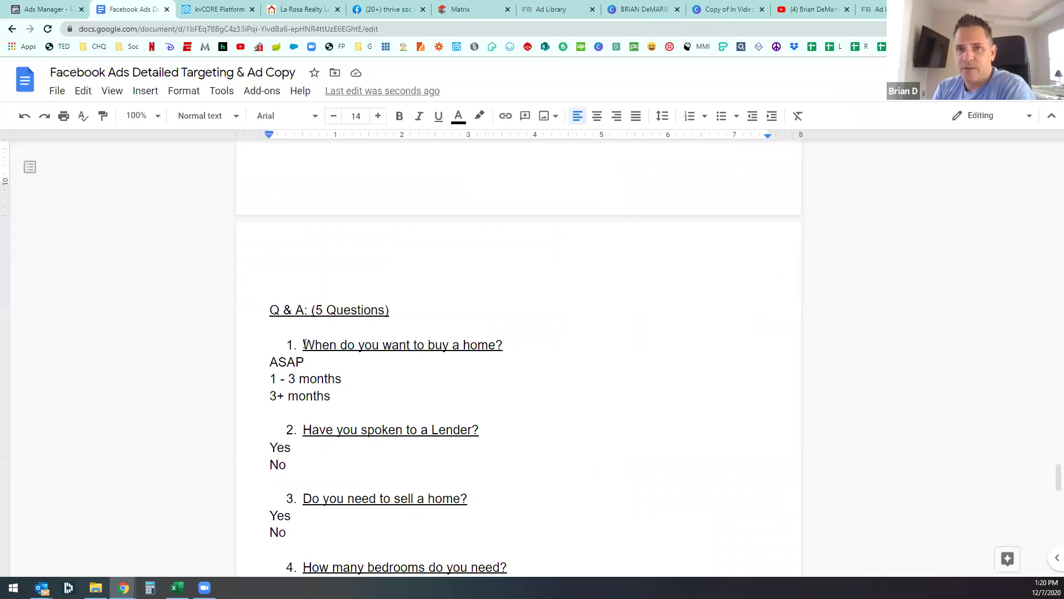
pyautogui.moveTo(304, 344); pyautogui.dragTo(503, 345)
pyautogui.hotkey('ctrl', 'c')
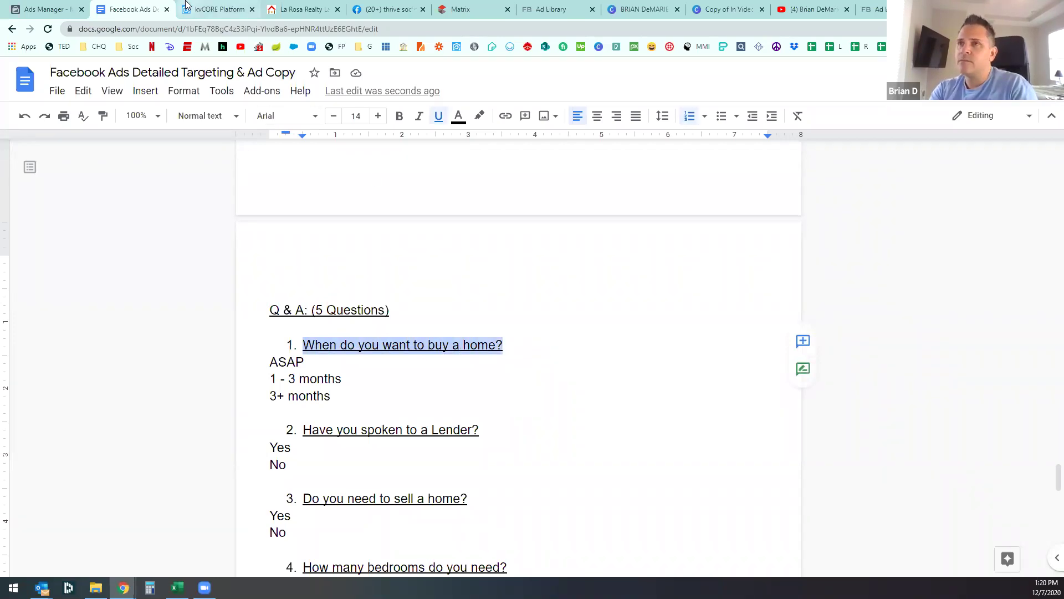
pyautogui.click(64, 13)
pyautogui.click(345, 232)
pyautogui.hotkey('ctrl', 'v')
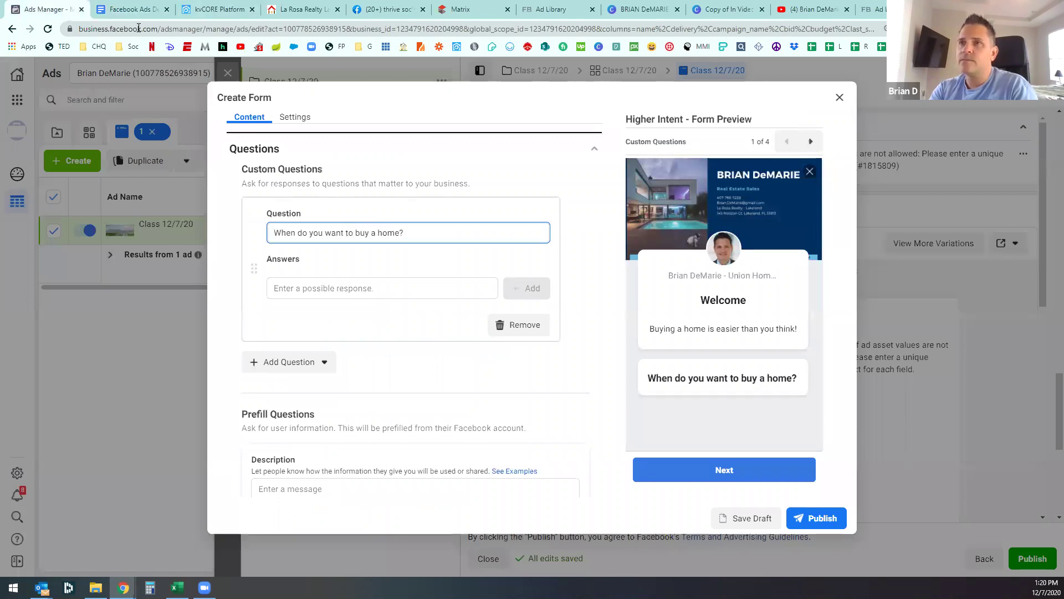
# Step: Copy "ASAP" from the Google Docs list and add it as the first question's first answer in Ads Manager
pyautogui.hotkey('ctrl', 'Tab')
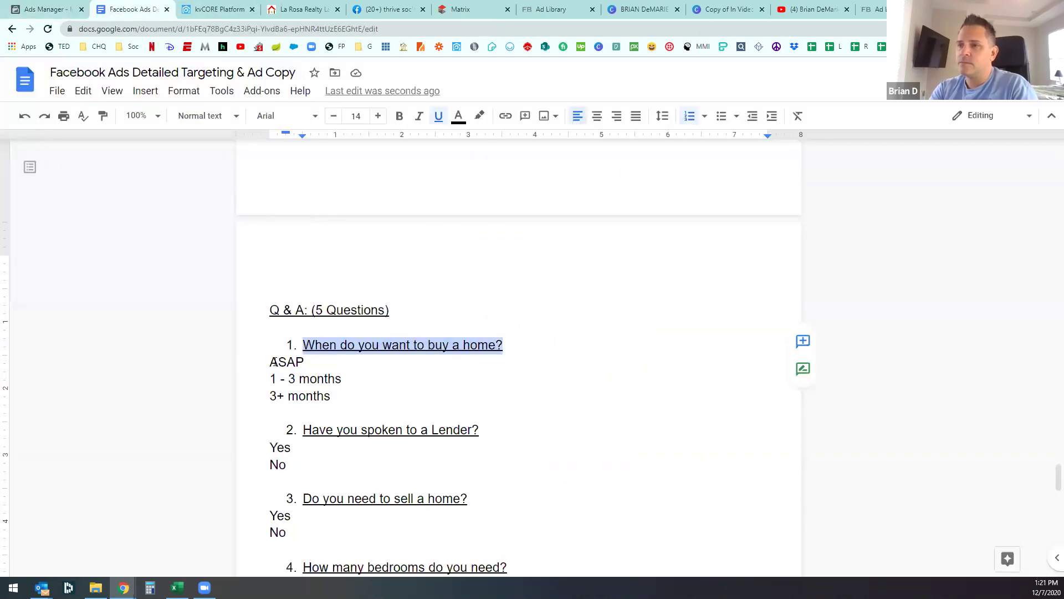
pyautogui.doubleClick(274, 361)
pyautogui.hotkey('ctrl', 'c')
pyautogui.click(61, 11)
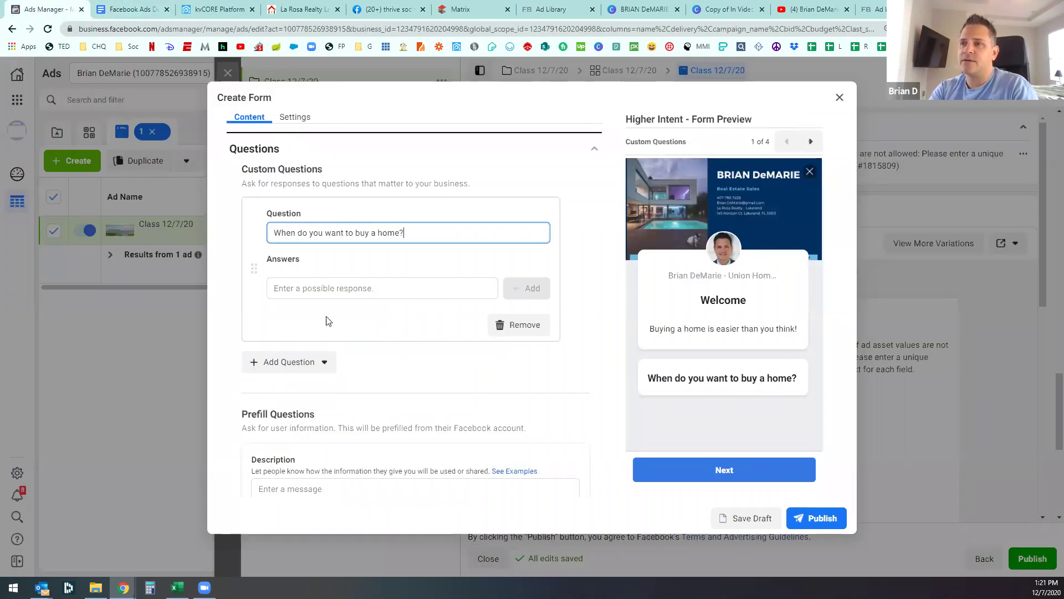
pyautogui.click(318, 286)
pyautogui.hotkey('ctrl', 'v')
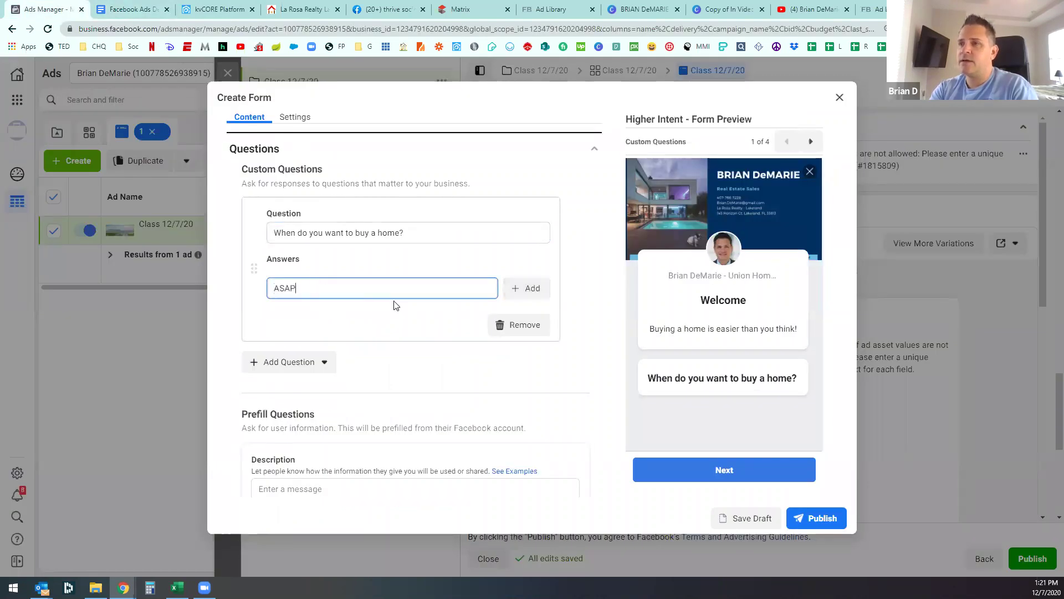
pyautogui.click(507, 288)
# Step: Copy "1 - 3 months" from the Google Docs list and add it as the home-buying question's second answer in Ads Manager
pyautogui.click(131, 10)
pyautogui.moveTo(342, 379); pyautogui.dragTo(265, 377)
pyautogui.hotkey('ctrl', 'c')
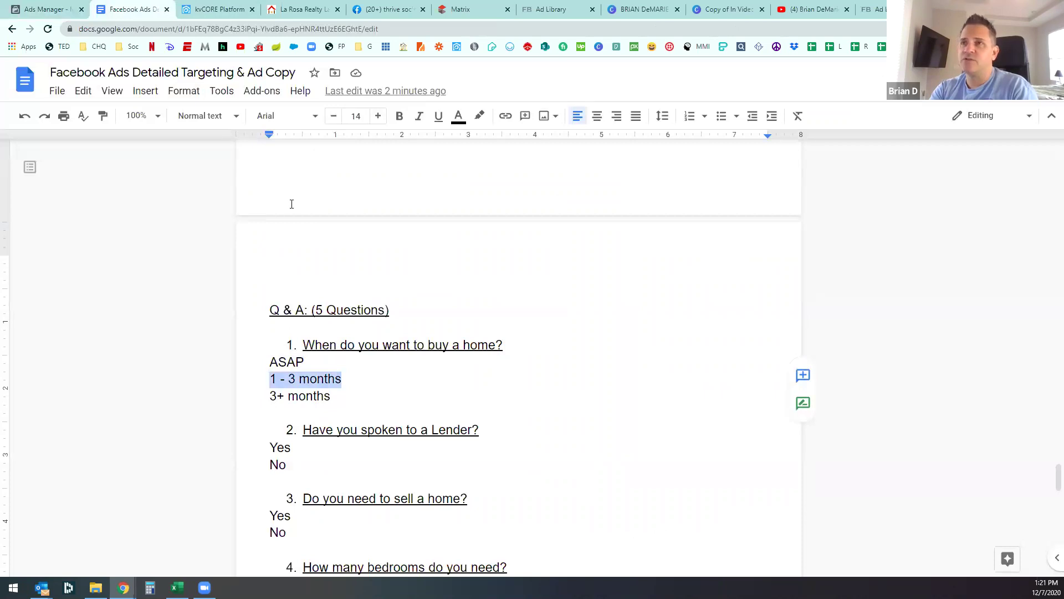
pyautogui.click(54, 11)
pyautogui.click(406, 302)
pyautogui.hotkey('ctrl', 'v')
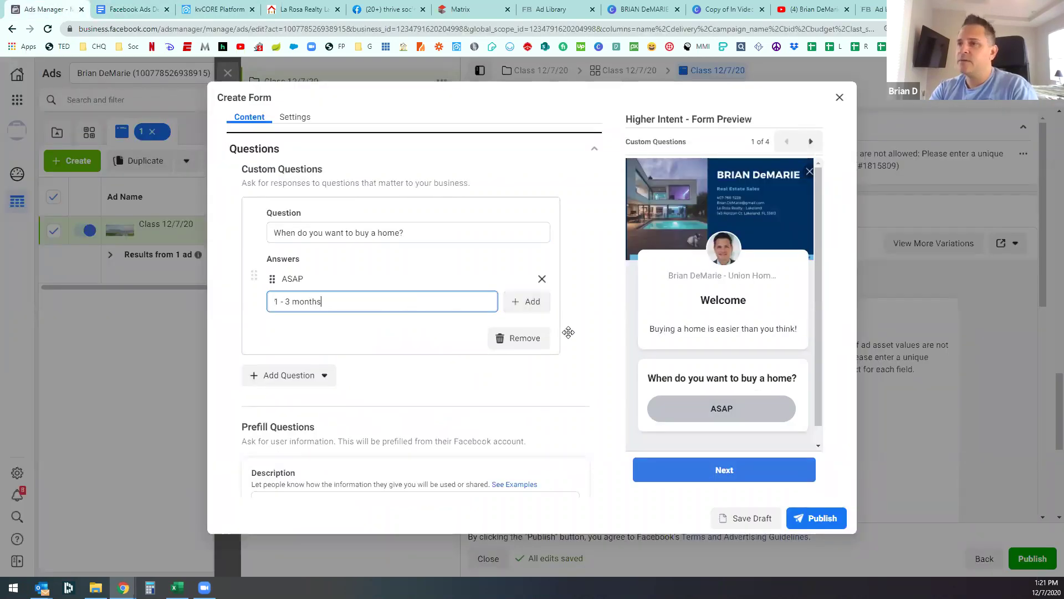
pyautogui.click(529, 301)
# Step: Copy "3+ months" from the Google Docs list and add it as the home-buying question's third answer in Ads Manager
pyautogui.click(131, 9)
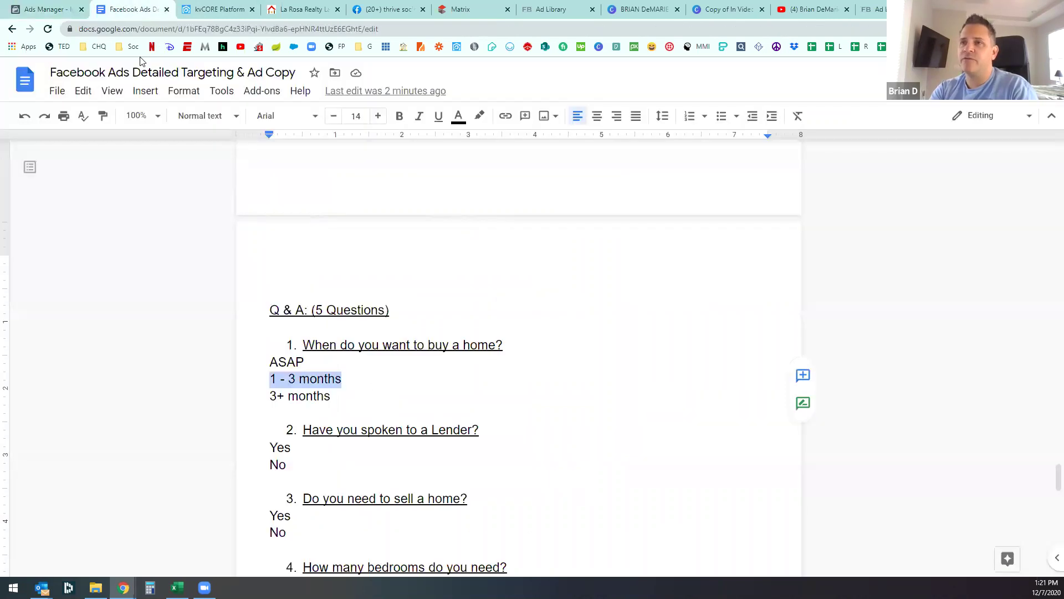
pyautogui.tripleClick(320, 397)
pyautogui.hotkey('ctrl', 'c')
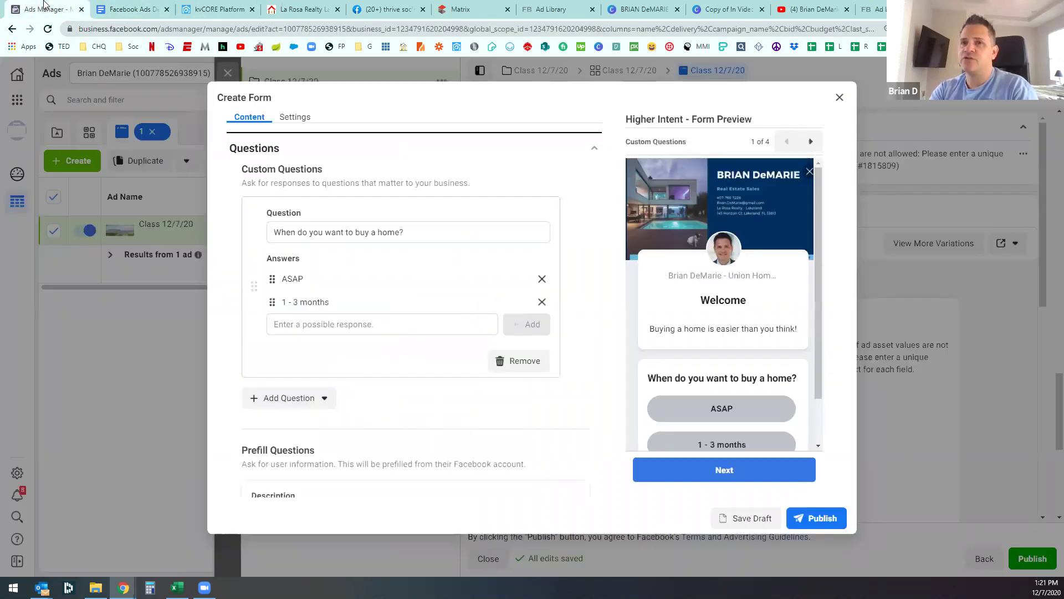
pyautogui.click(47, 8)
pyautogui.click(394, 322)
pyautogui.hotkey('ctrl', 'v')
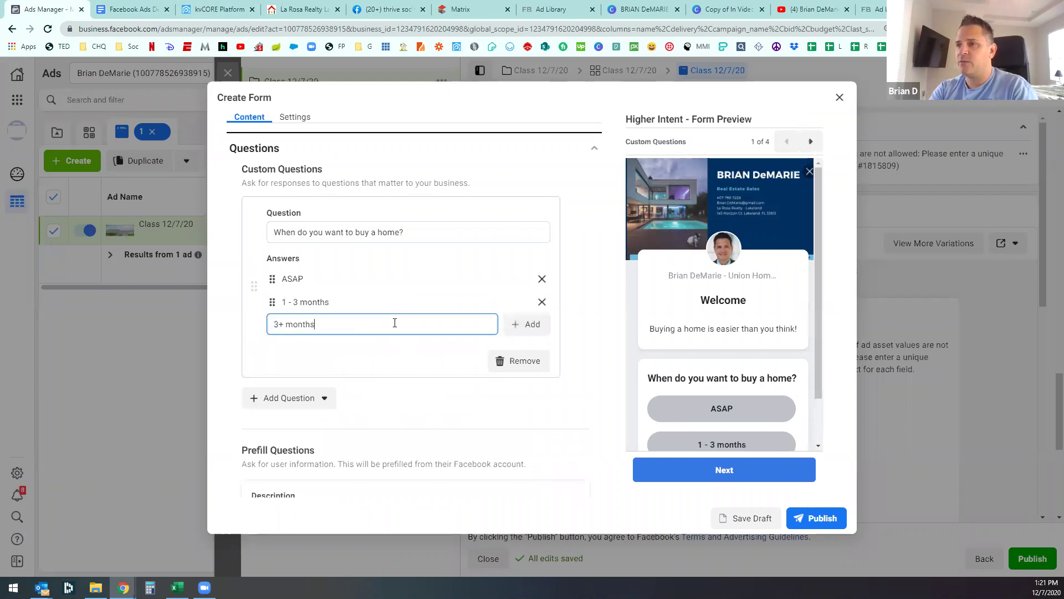
pyautogui.click(589, 336)
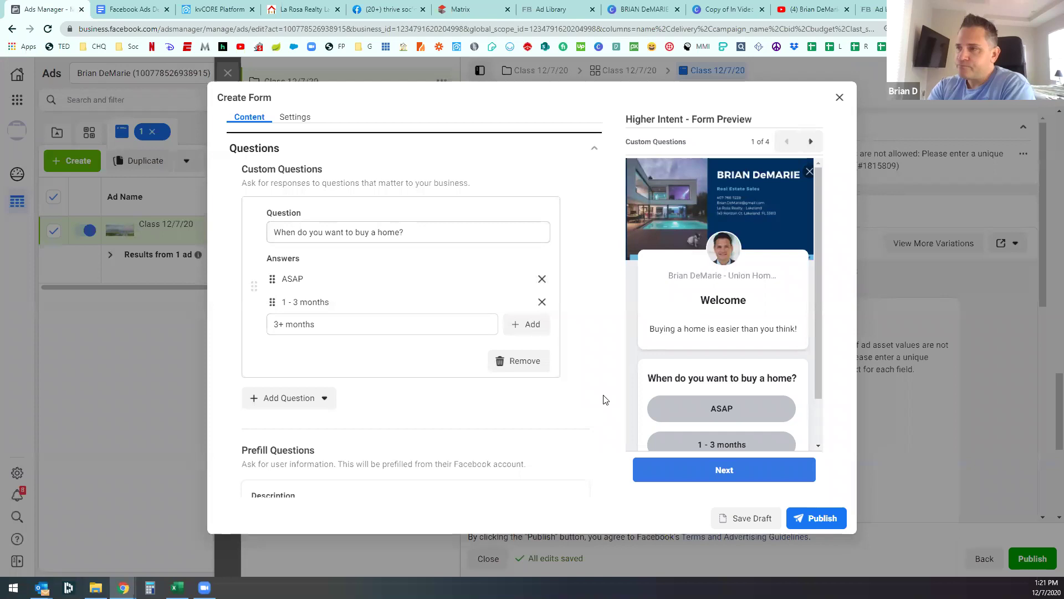
pyautogui.click(530, 325)
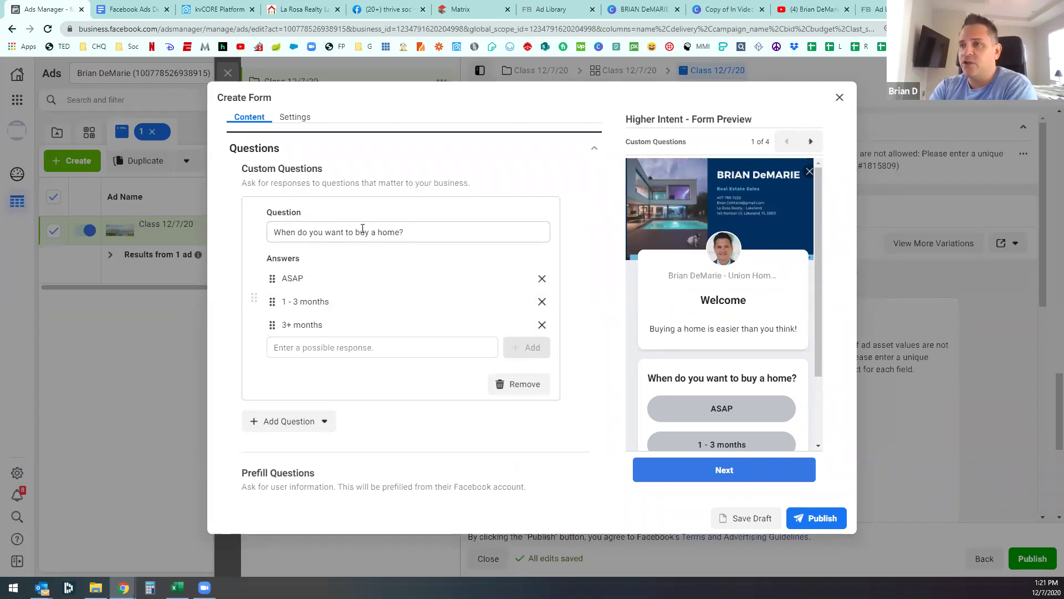
# Step: Close the home-buying question and add a second multiple-choice custom question below it
pyautogui.doubleClick(388, 232)
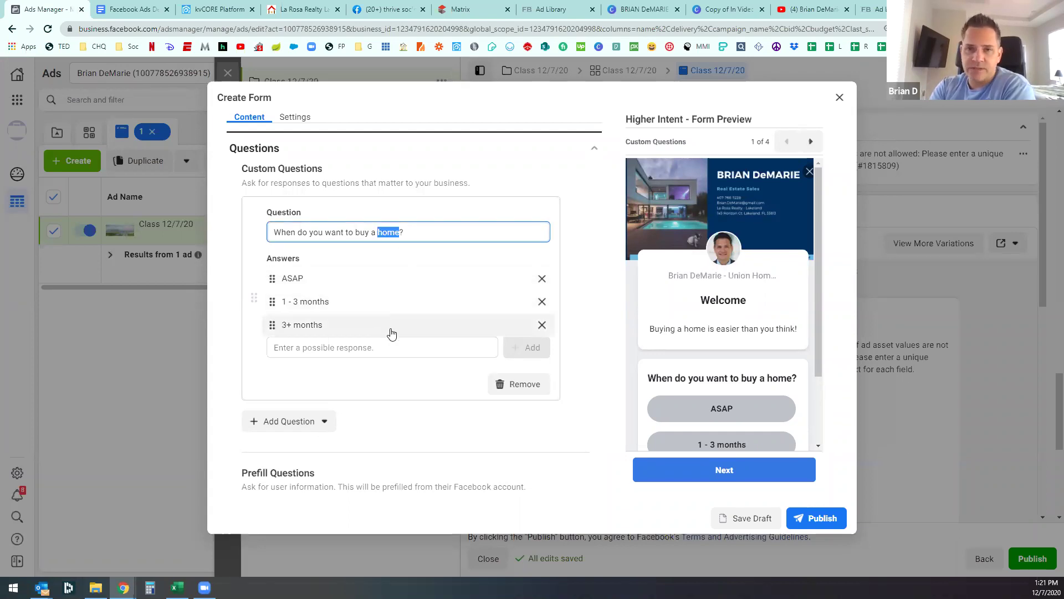
pyautogui.scroll(-3, 731, 399)
pyautogui.click(596, 406)
pyautogui.scroll(2, 535, 385)
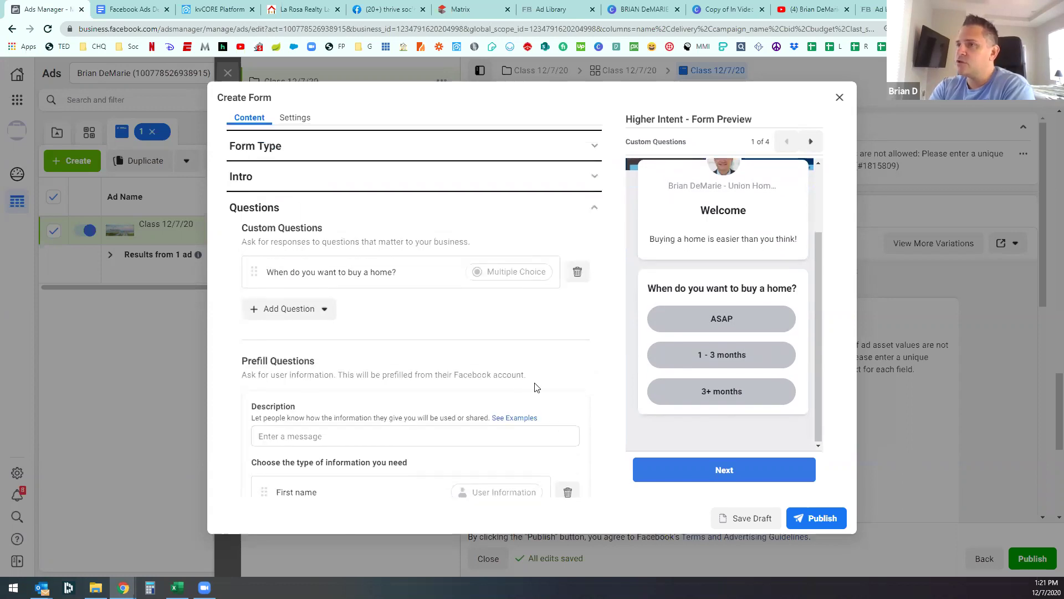
pyautogui.click(316, 332)
pyautogui.click(332, 353)
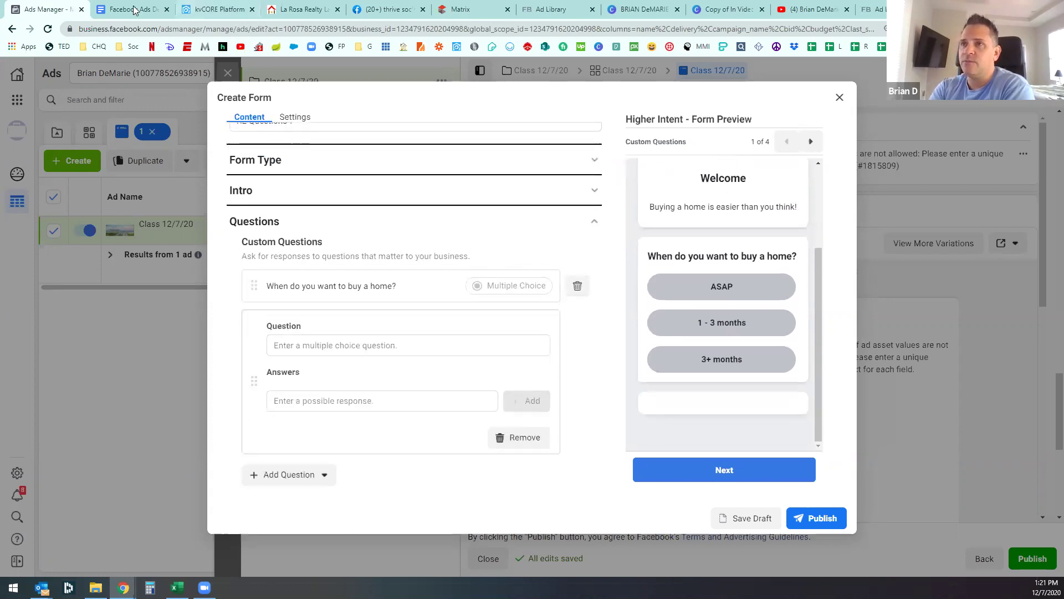
# Step: Copy "Have you spoken to a Lender?" from the Google Docs list into the second custom question in Ads Manager
pyautogui.click(128, 9)
pyautogui.scroll(-3, 548, 381)
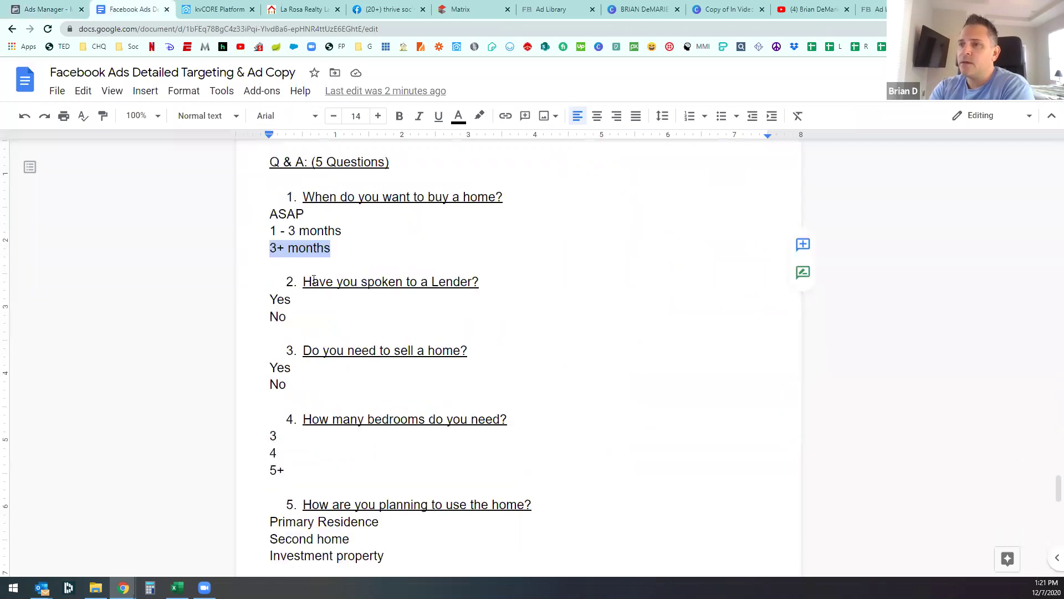
pyautogui.moveTo(303, 281); pyautogui.dragTo(478, 282)
pyautogui.hotkey('ctrl', 'c')
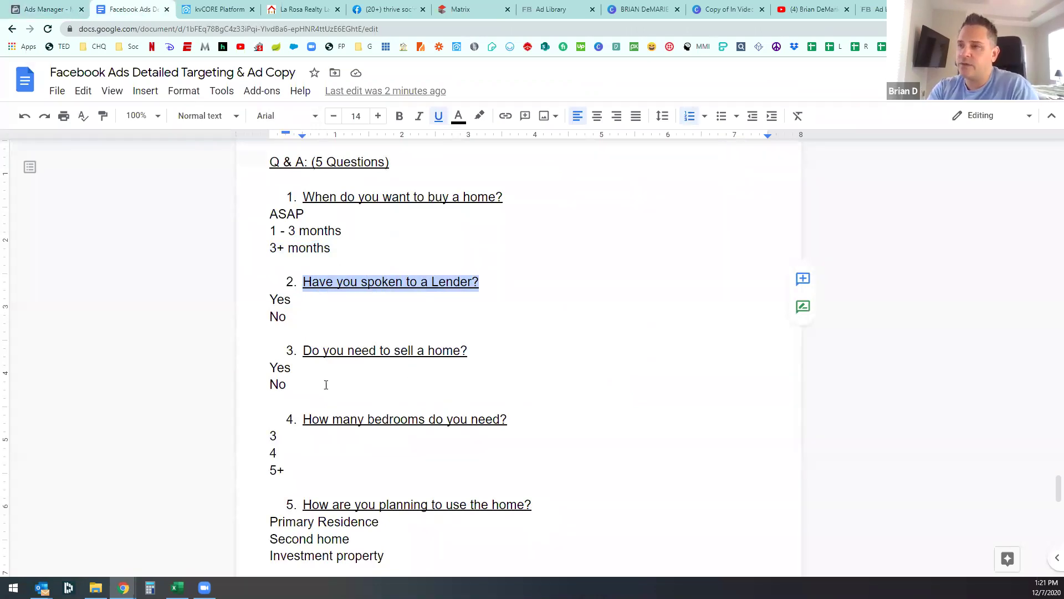
pyautogui.click(47, 9)
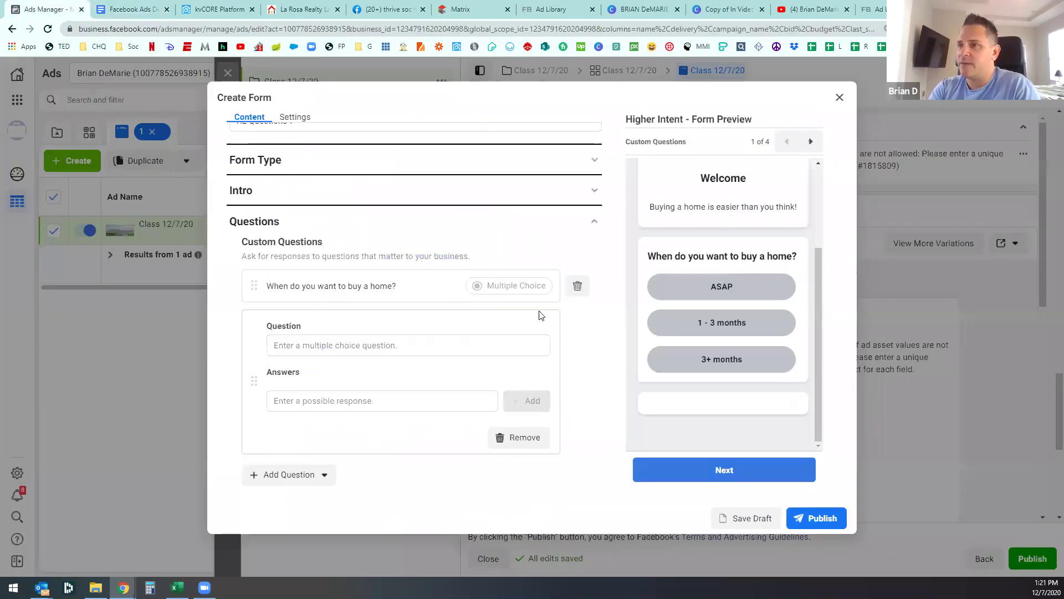
pyautogui.click(382, 345)
pyautogui.hotkey('ctrl', 'v')
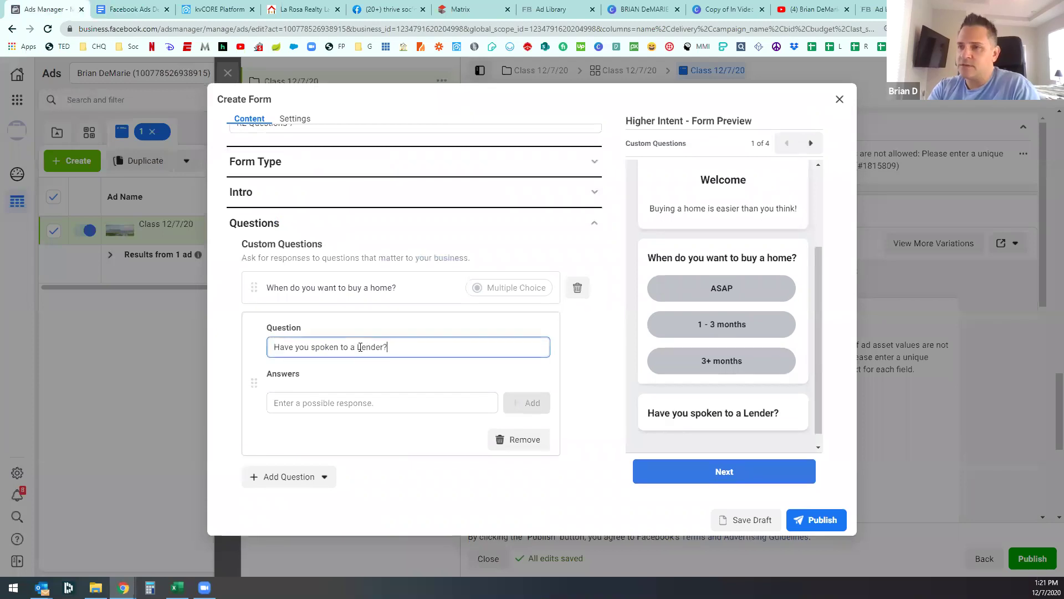
# Step: Add "Yes" and "No" as the answers to the lender question
pyautogui.click(131, 10)
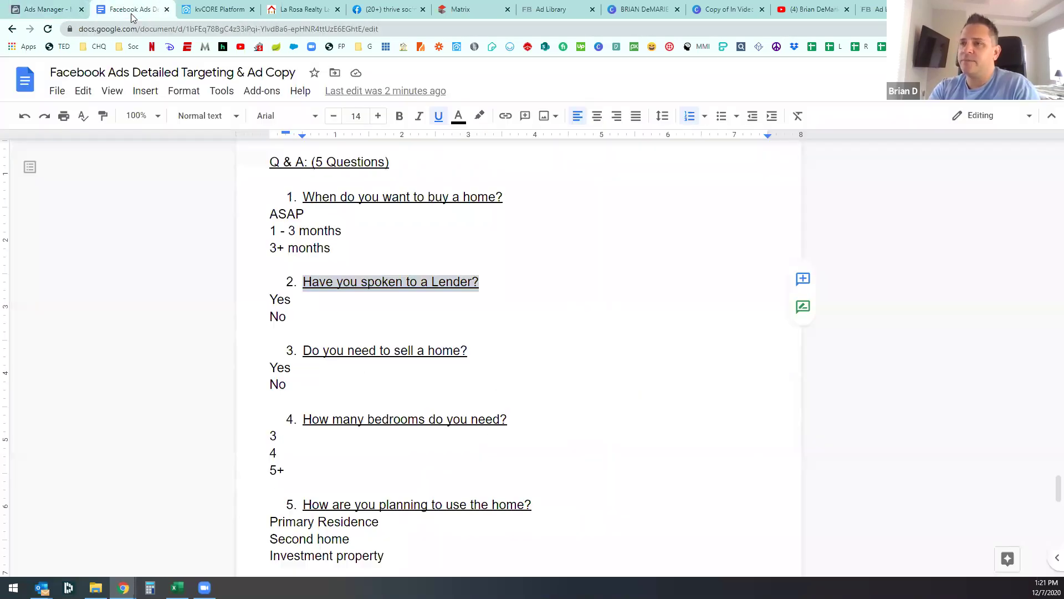
pyautogui.click(47, 8)
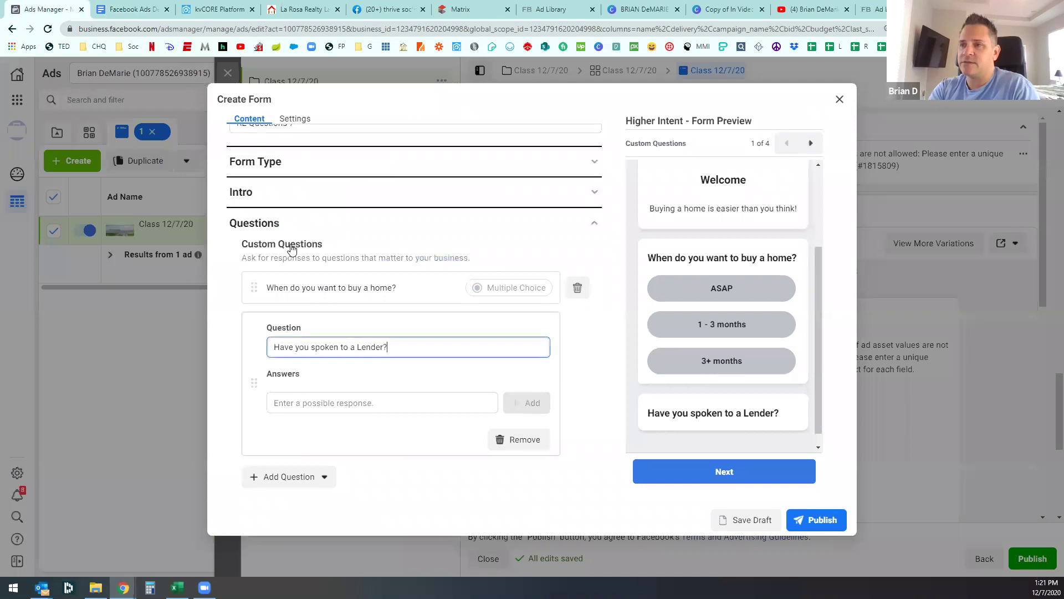
pyautogui.click(386, 403)
pyautogui.write('Yes')
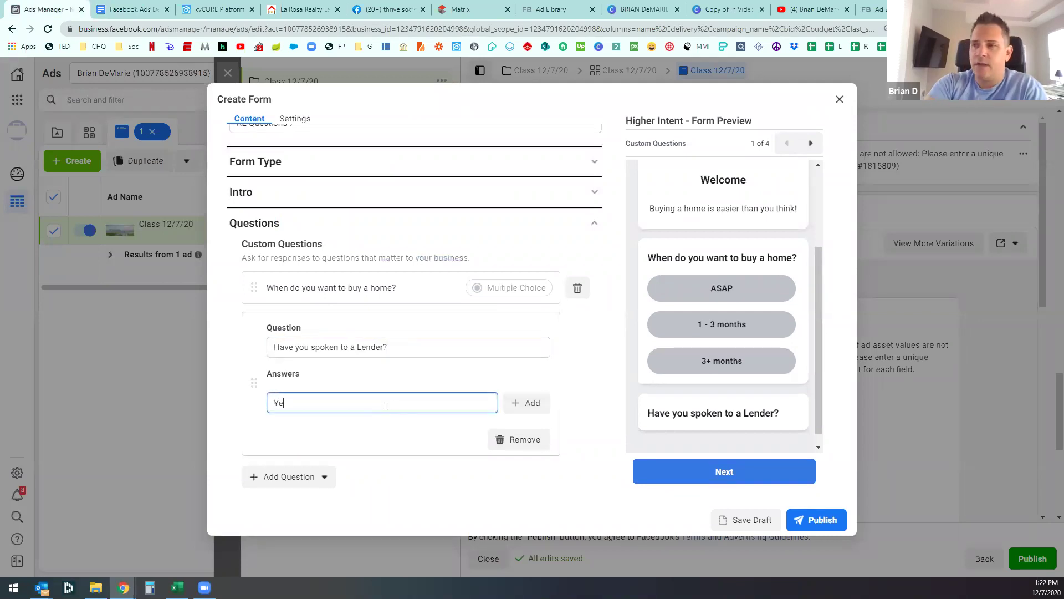
pyautogui.press('Return')
pyautogui.write('No')
pyautogui.press('Return')
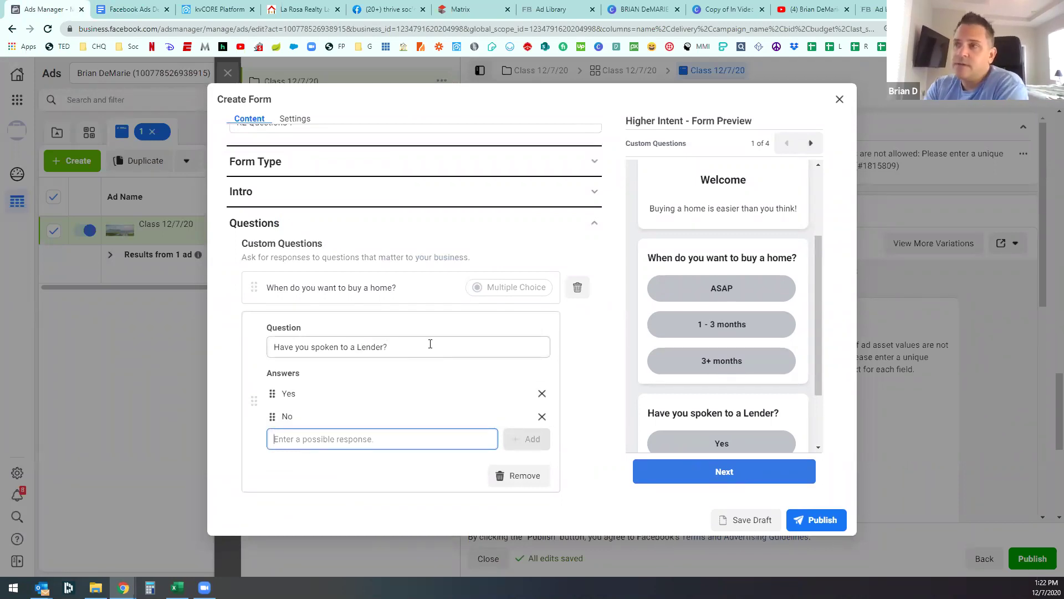
pyautogui.middleClick(586, 388)
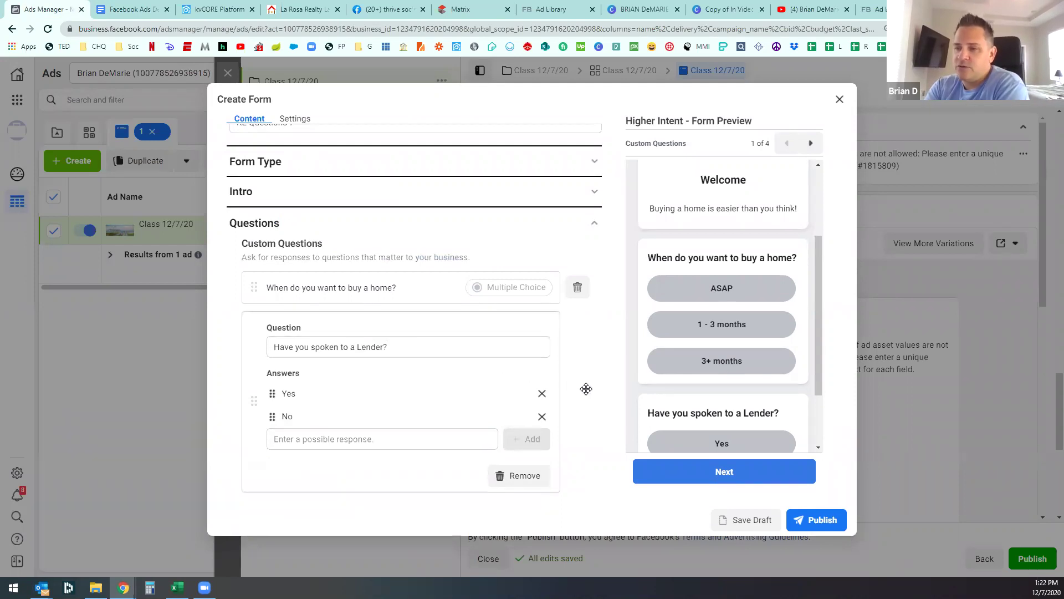
pyautogui.scroll(-2, 587, 386)
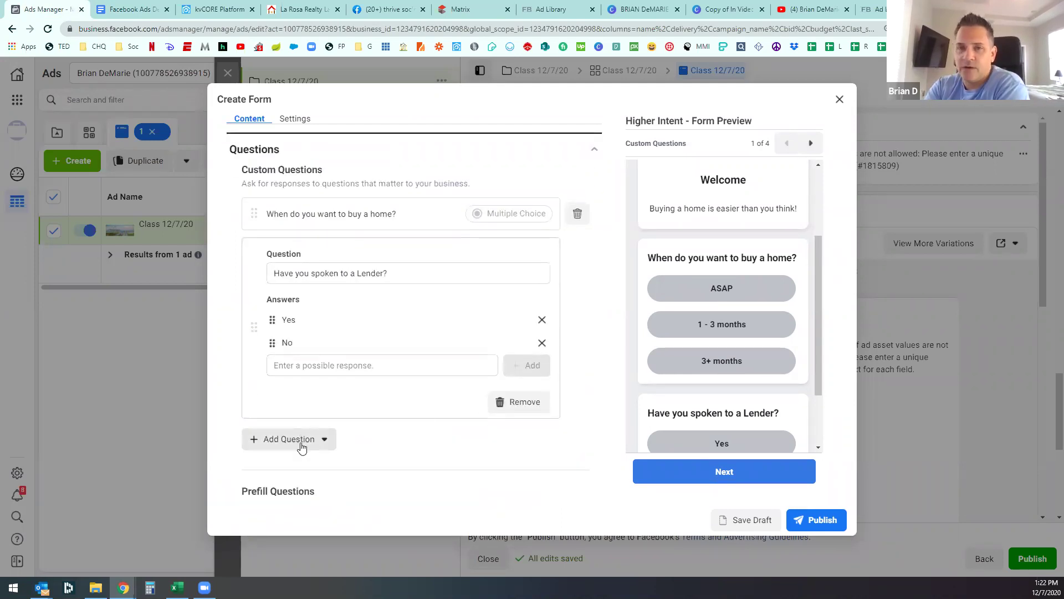
# Step: Switch to the Google Docs Q & A list and reword question 3 to "Do you need to sell a house?"
pyautogui.click(123, 6)
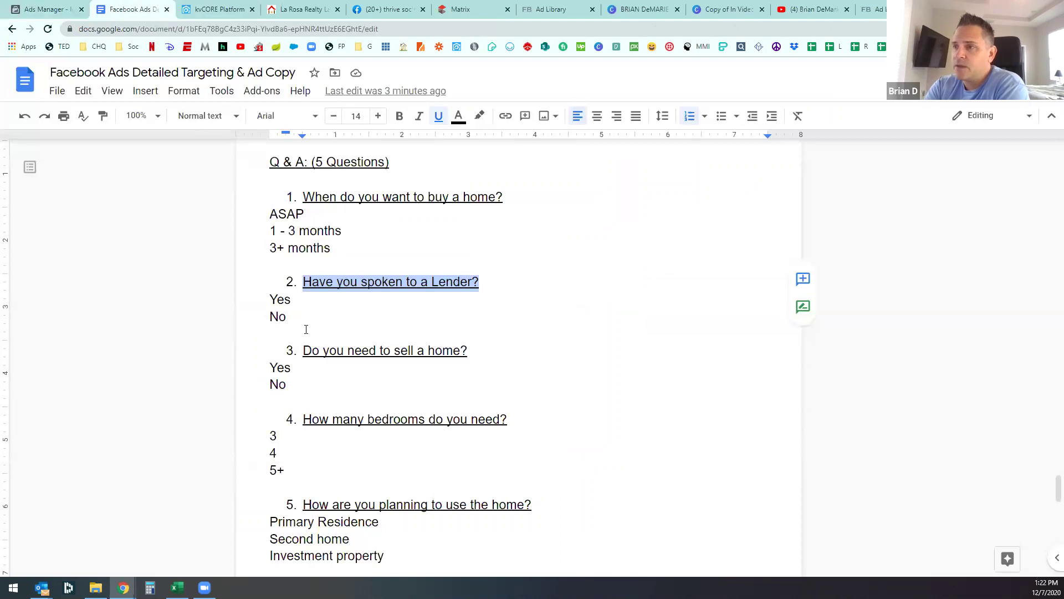
pyautogui.moveTo(321, 350); pyautogui.dragTo(466, 350)
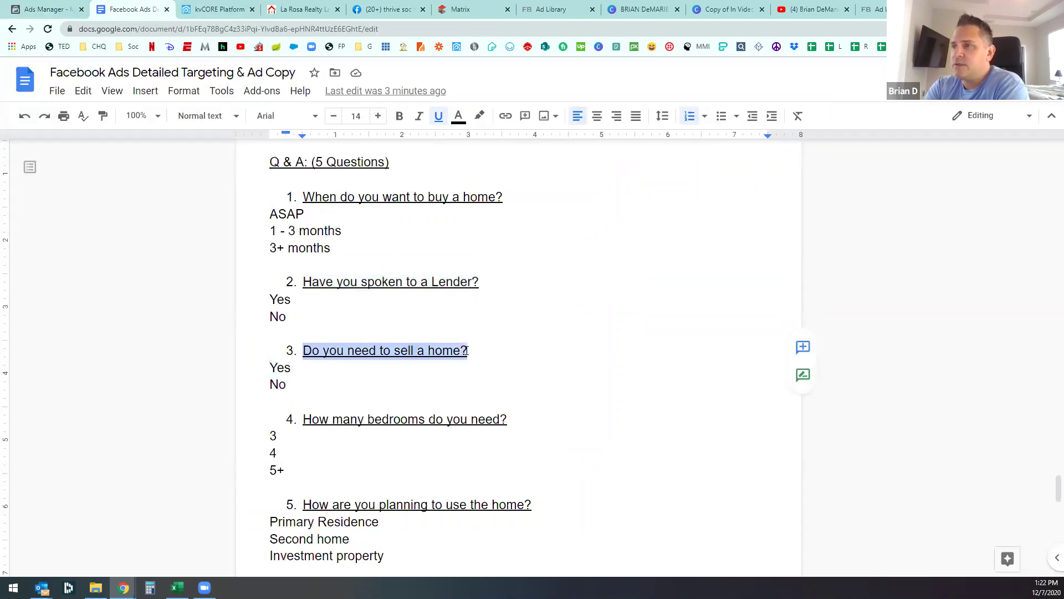
pyautogui.click(437, 345)
pyautogui.press('Right')
pyautogui.press('Right')
pyautogui.press('Right')
pyautogui.press('BackSpace')
pyautogui.press('BackSpace')
pyautogui.write('use')
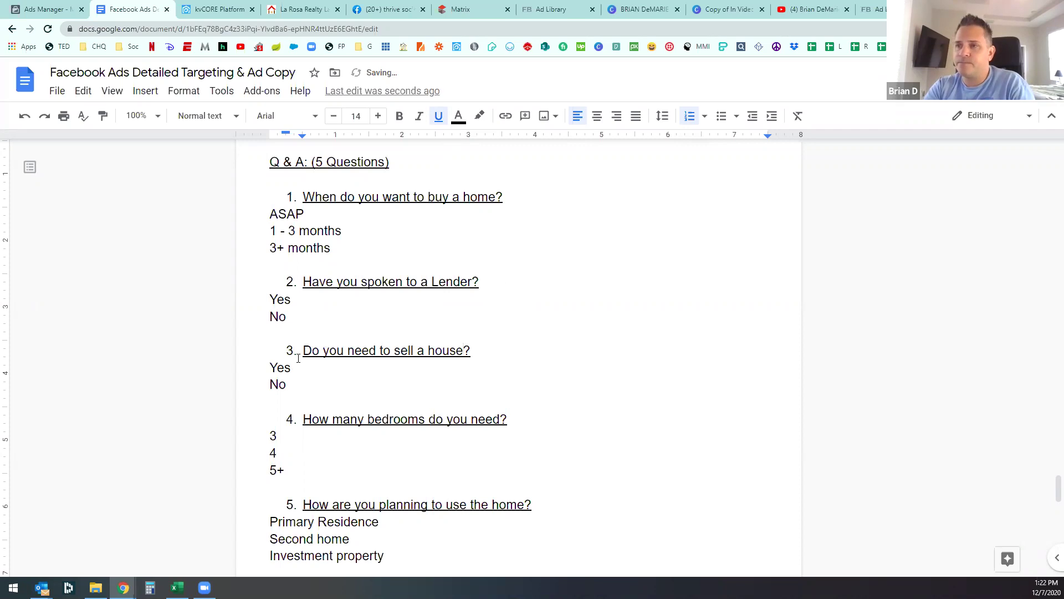
# Step: Copy "Do you need to sell a house?" from the Google Docs list into a third multiple-choice custom question in Ads Manager
pyautogui.moveTo(328, 348); pyautogui.dragTo(469, 347)
pyautogui.hotkey('ctrl', 'c')
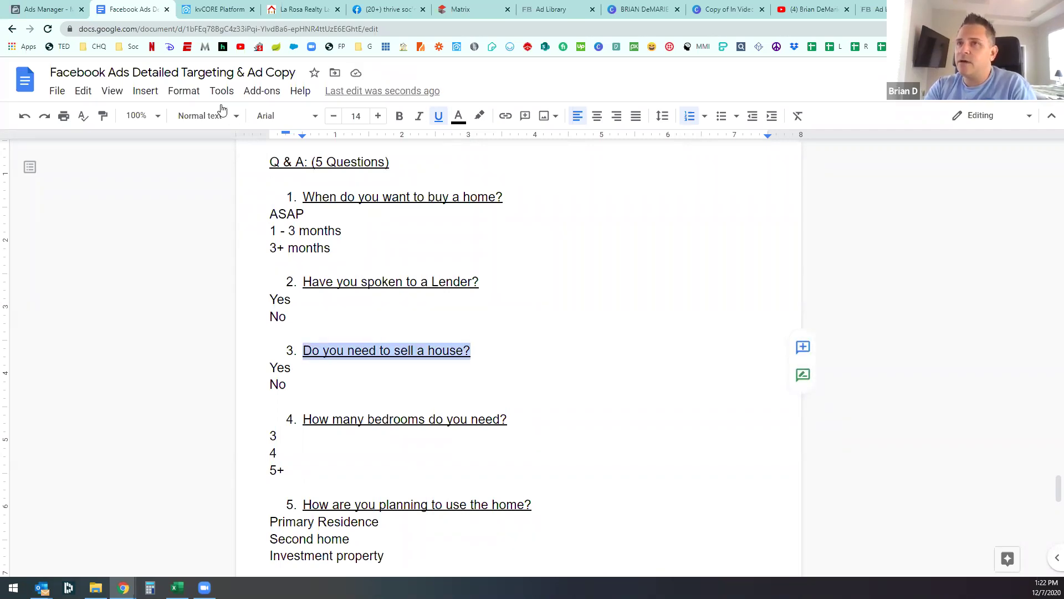
pyautogui.click(47, 9)
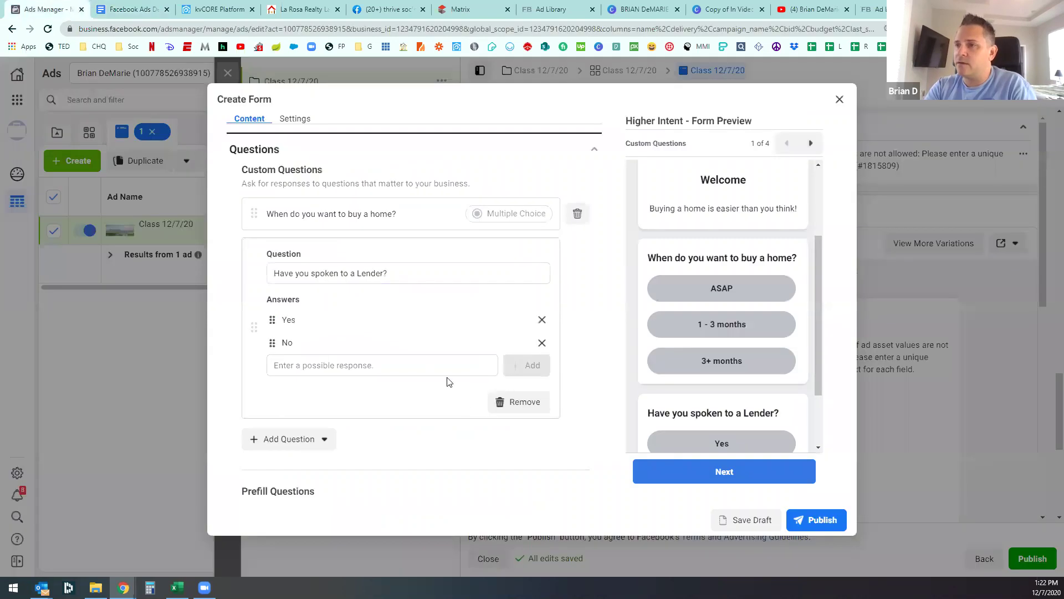
pyautogui.click(314, 438)
pyautogui.click(309, 478)
pyautogui.click(318, 314)
pyautogui.hotkey('ctrl', 'v')
# Step: Add "Yes" and "No" as the answers to the question about selling a house
pyautogui.click(358, 369)
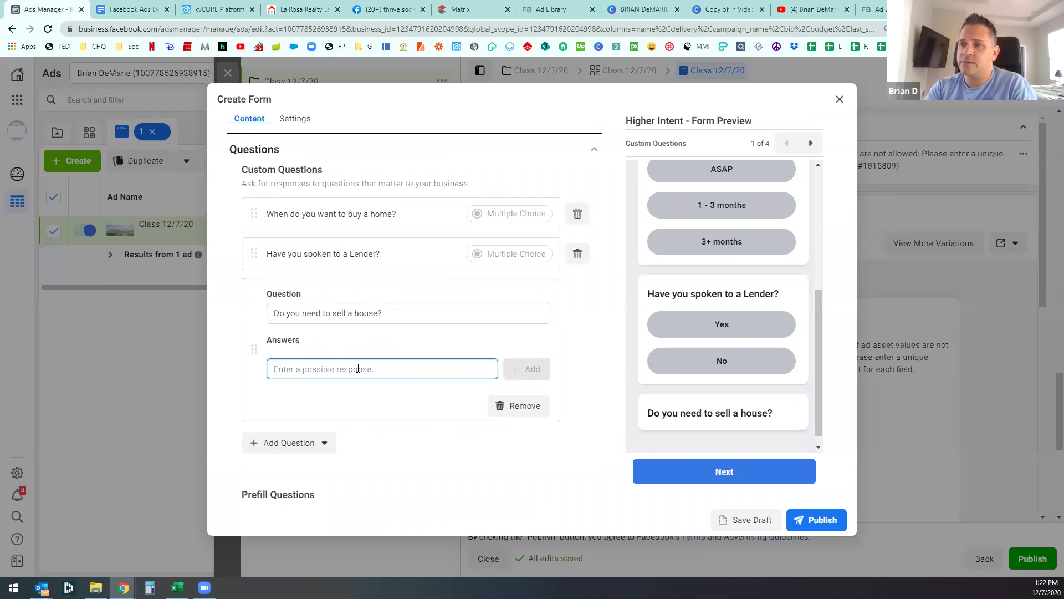
pyautogui.write('Yes')
pyautogui.press('Return')
pyautogui.write('No')
pyautogui.press('Return')
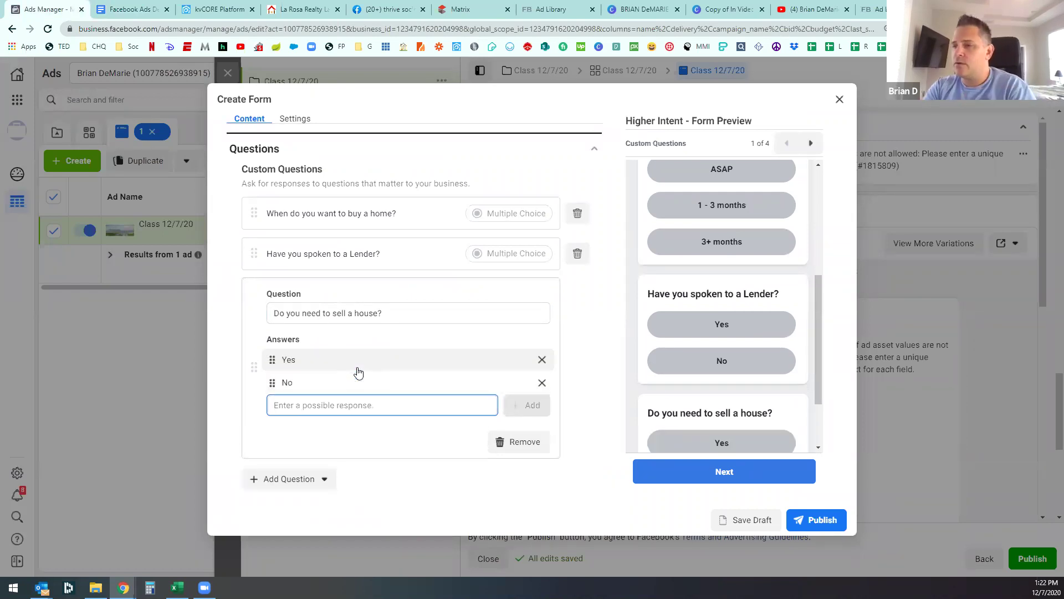
# Step: Copy "How many bedrooms do you need?" from the Google Docs list into a fourth multiple-choice custom question in Ads Manager
pyautogui.click(117, 6)
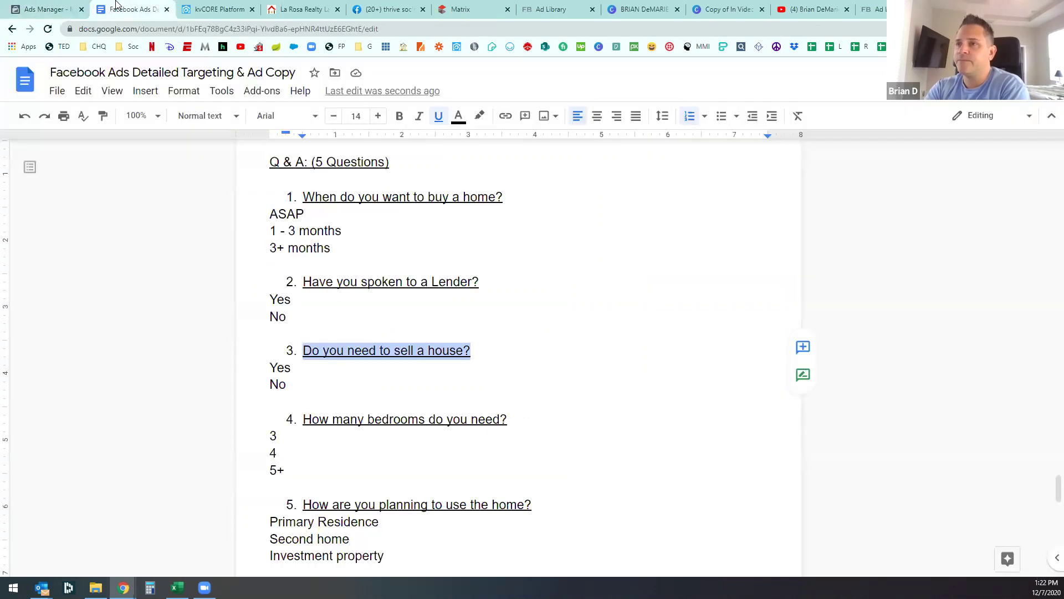
pyautogui.moveTo(304, 411); pyautogui.dragTo(511, 421)
pyautogui.hotkey('ctrl', 'c')
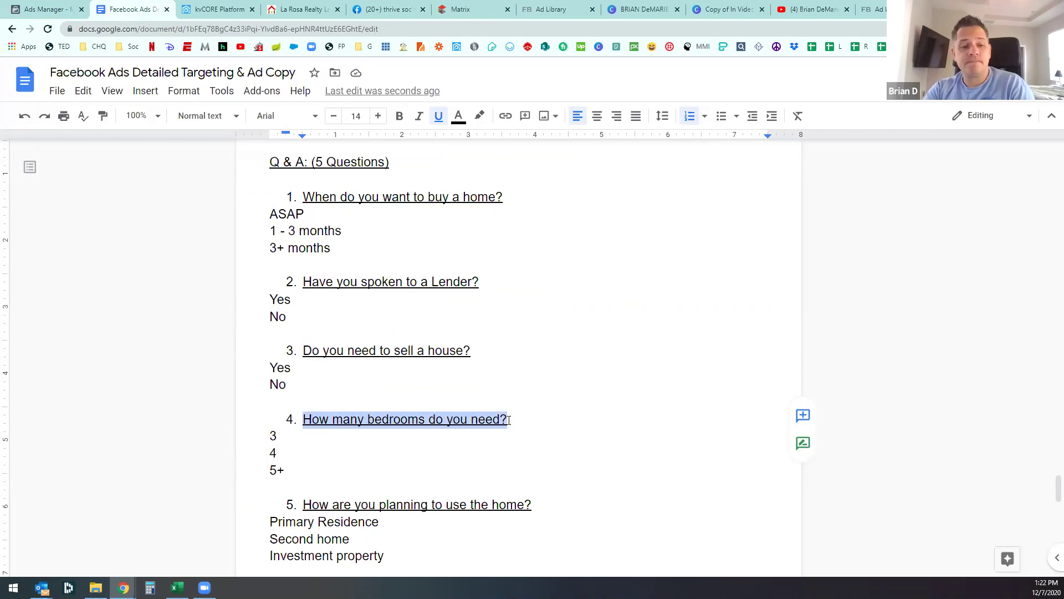
pyautogui.click(66, 10)
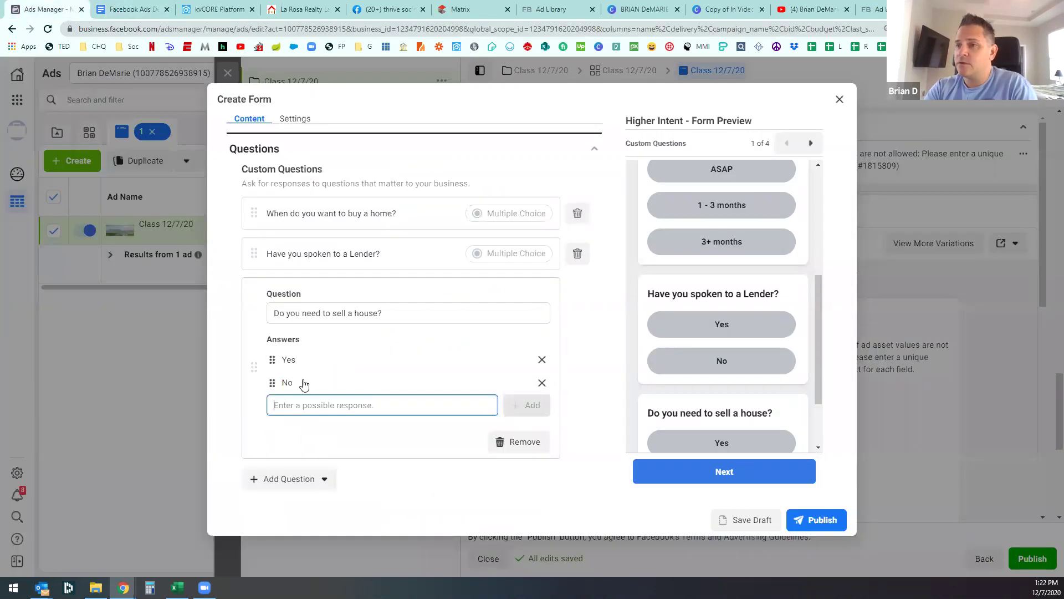
pyautogui.click(302, 478)
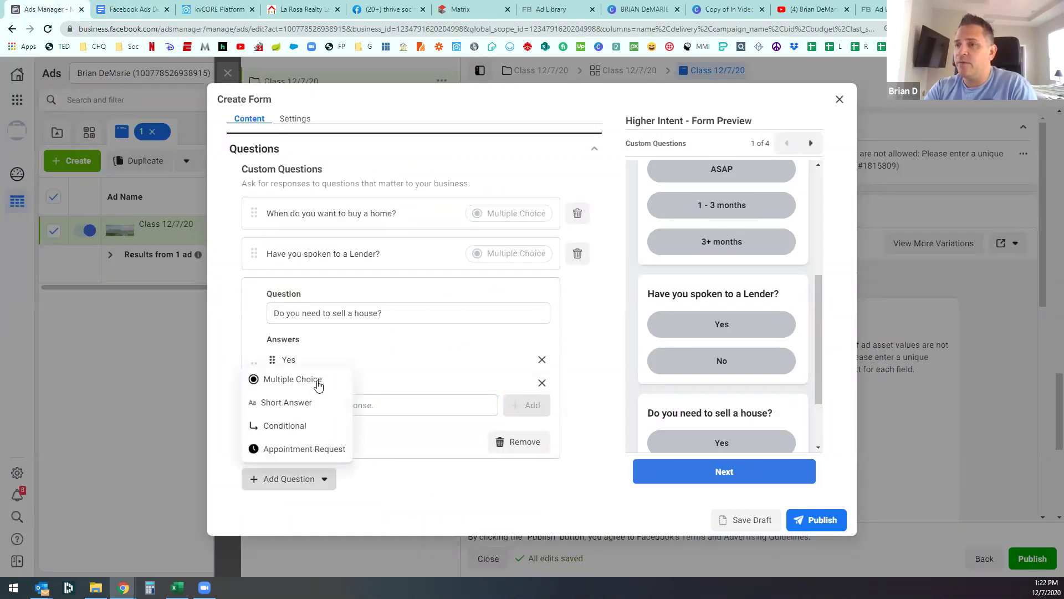
pyautogui.click(288, 379)
pyautogui.click(352, 354)
pyautogui.hotkey('ctrl', 'v')
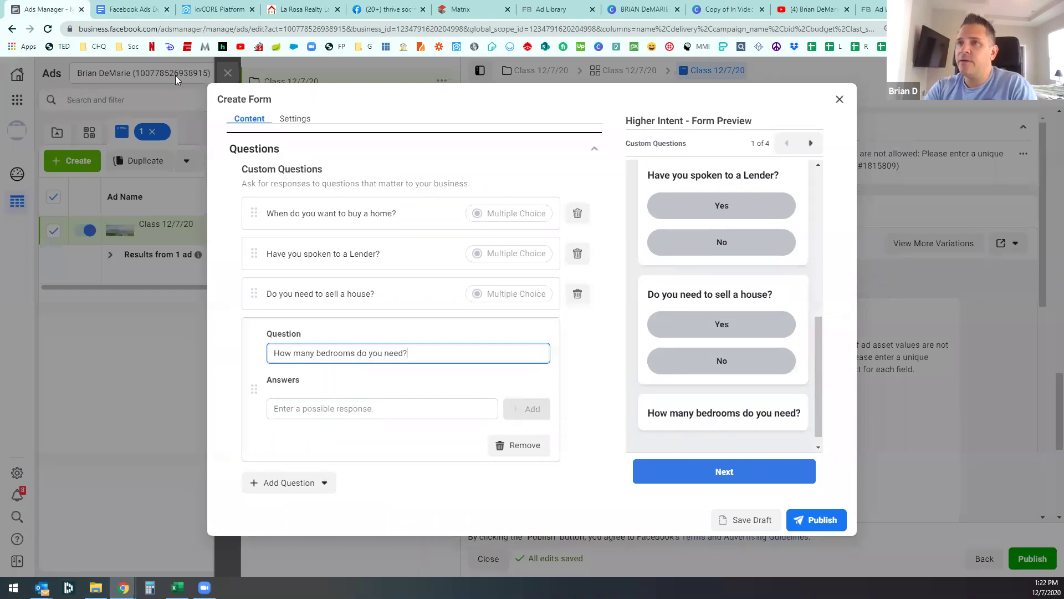
# Step: Check the bedroom options in Google Docs and add "3", "4" and "5+" as answers to the bedrooms question in Ads Manager
pyautogui.click(125, 12)
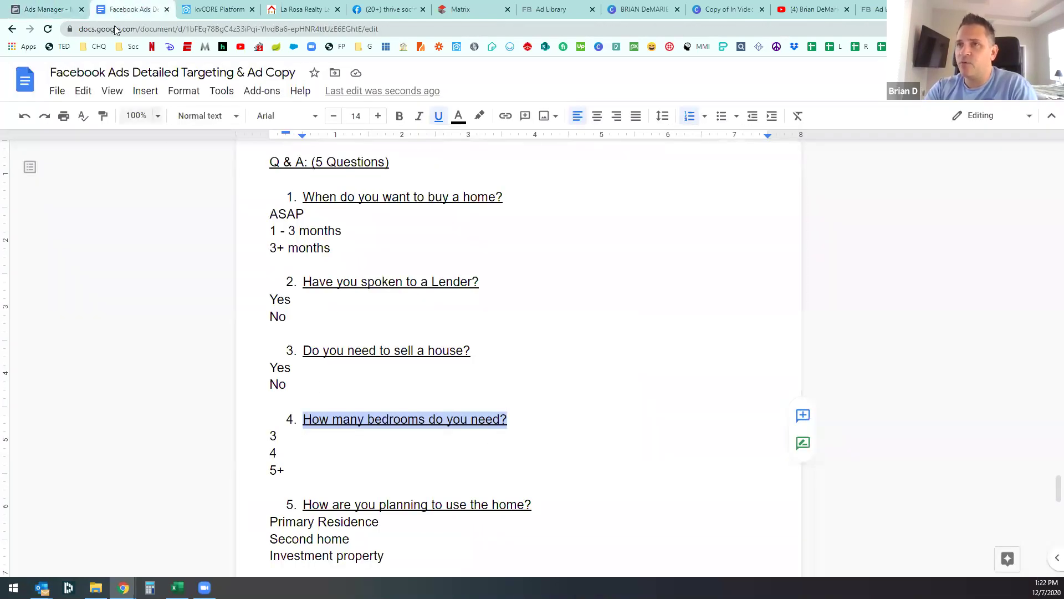
pyautogui.click(55, 10)
pyautogui.click(321, 413)
pyautogui.write('3')
pyautogui.press('Return')
pyautogui.write('4')
pyautogui.press('Return')
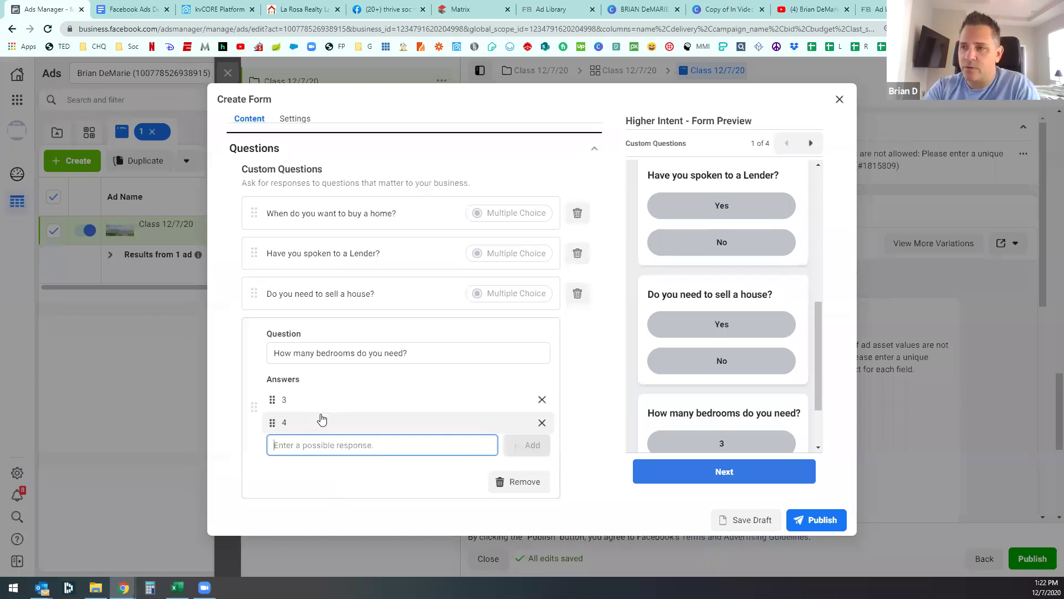
pyautogui.write('5+')
pyautogui.press('Return')
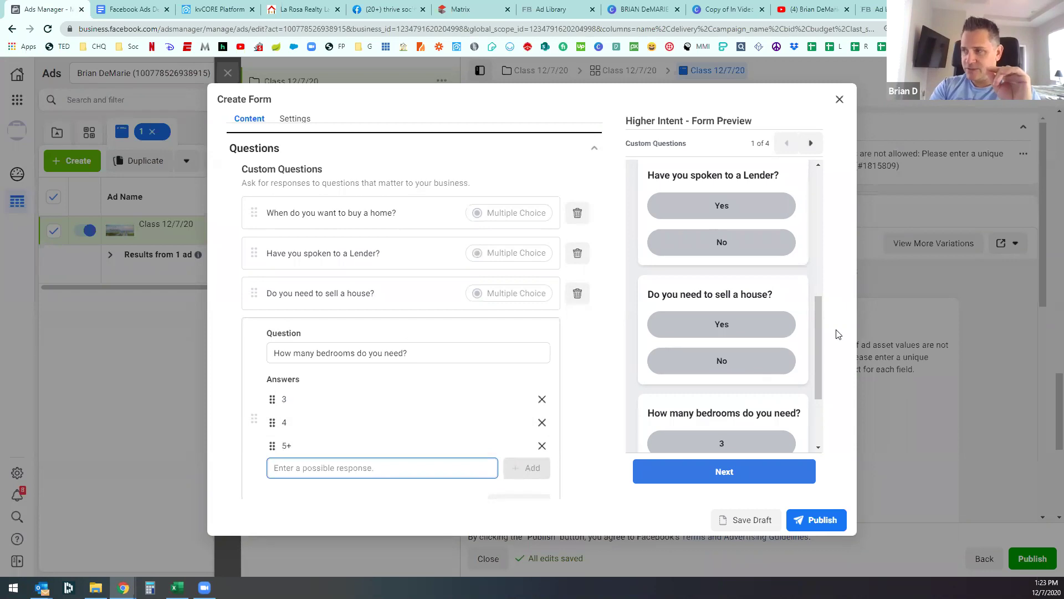
# Step: Review the custom questions in the form preview and the available question types, and collapse the bedrooms question
pyautogui.moveTo(819, 314); pyautogui.dragTo(825, 364)
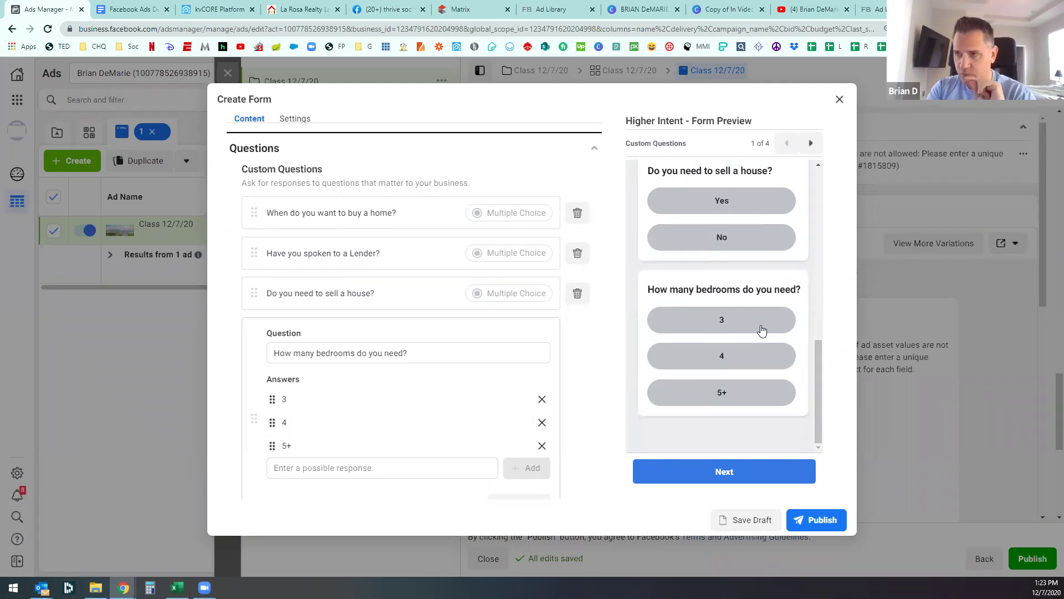
pyautogui.moveTo(818, 379); pyautogui.dragTo(832, 273)
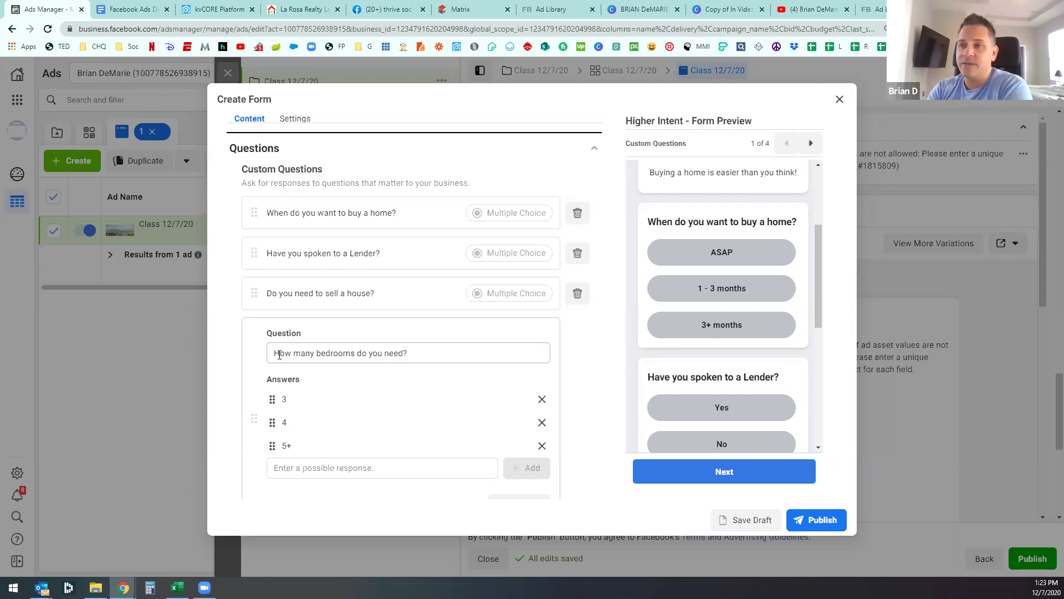
pyautogui.scroll(-3, 579, 382)
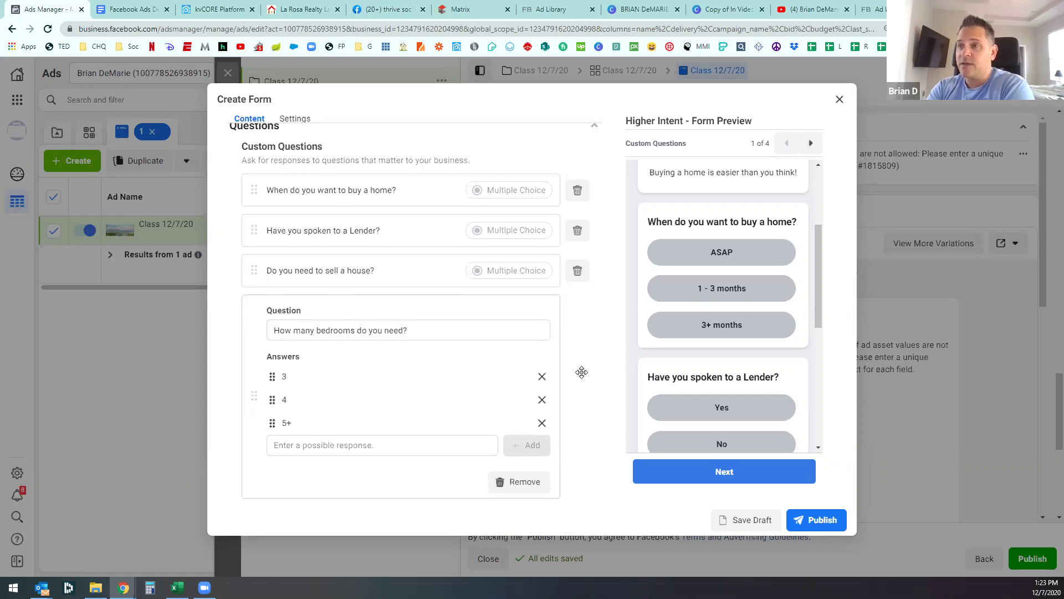
pyautogui.click(329, 393)
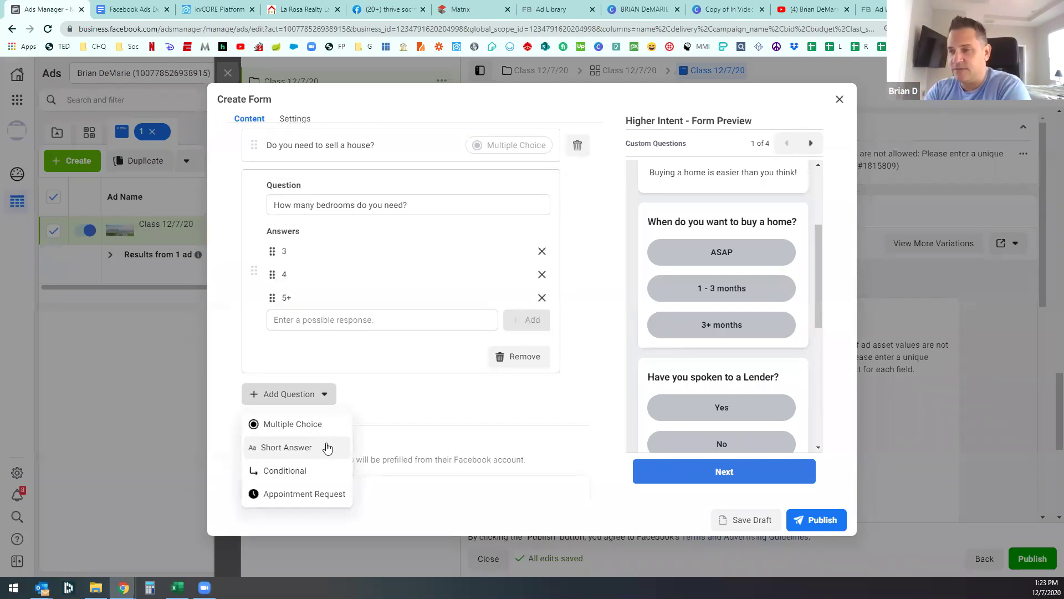
pyautogui.click(586, 401)
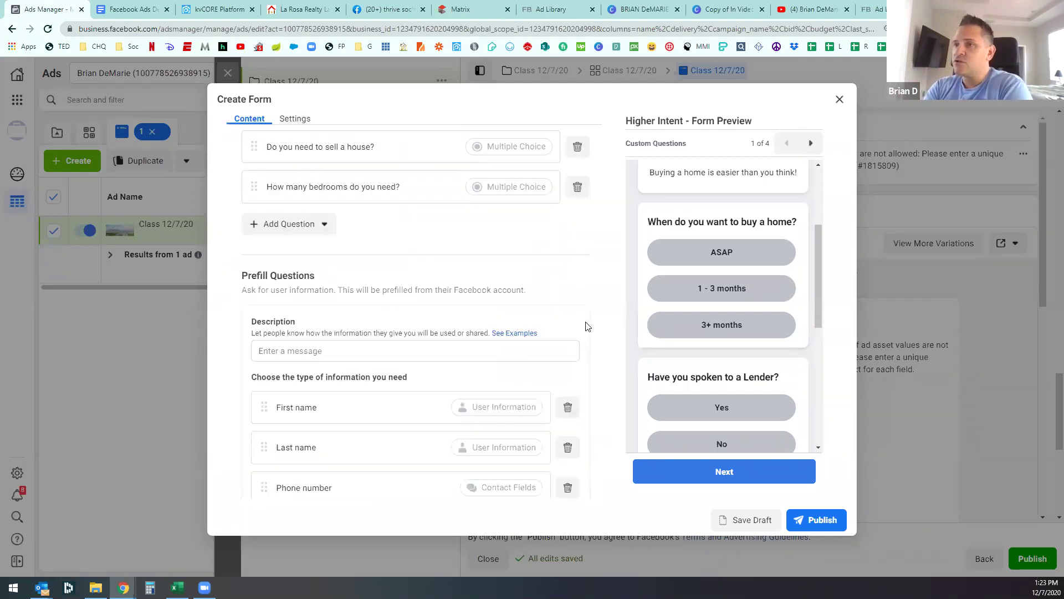
pyautogui.scroll(3, 585, 327)
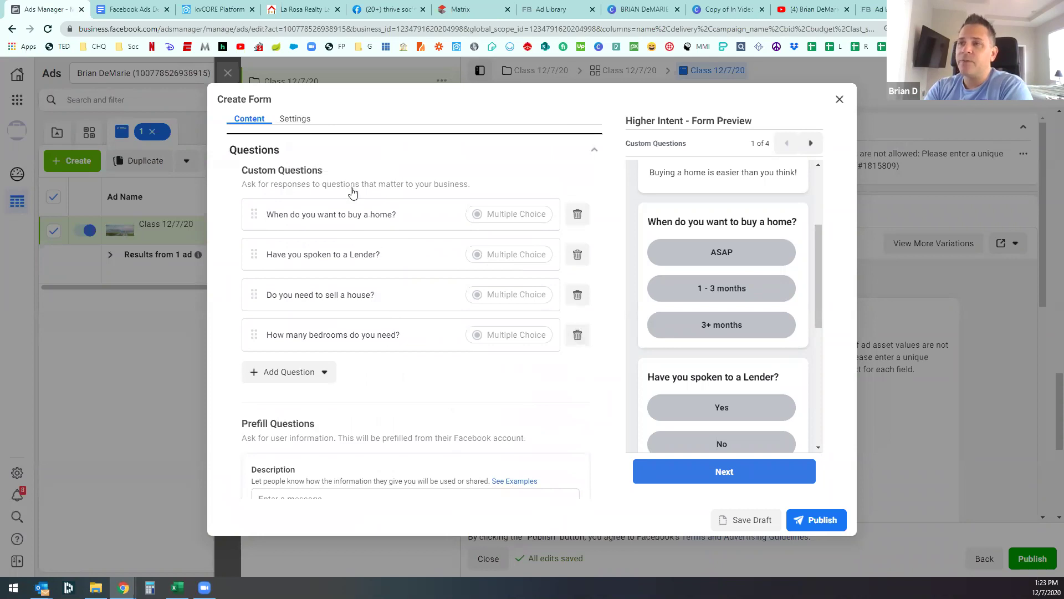
# Step: Copy "How are you planning to use the home?" from the Google Docs list into a fifth multiple-choice custom question in Ads Manager
pyautogui.click(133, 9)
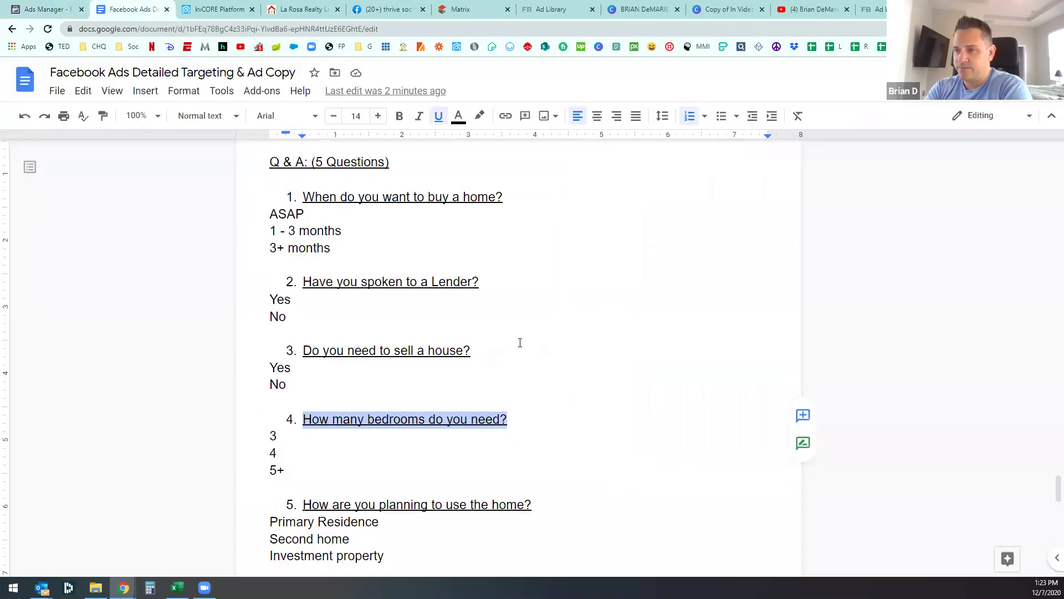
pyautogui.scroll(-3, 392, 336)
pyautogui.moveTo(305, 355); pyautogui.dragTo(529, 357)
pyautogui.hotkey('ctrl', 'c')
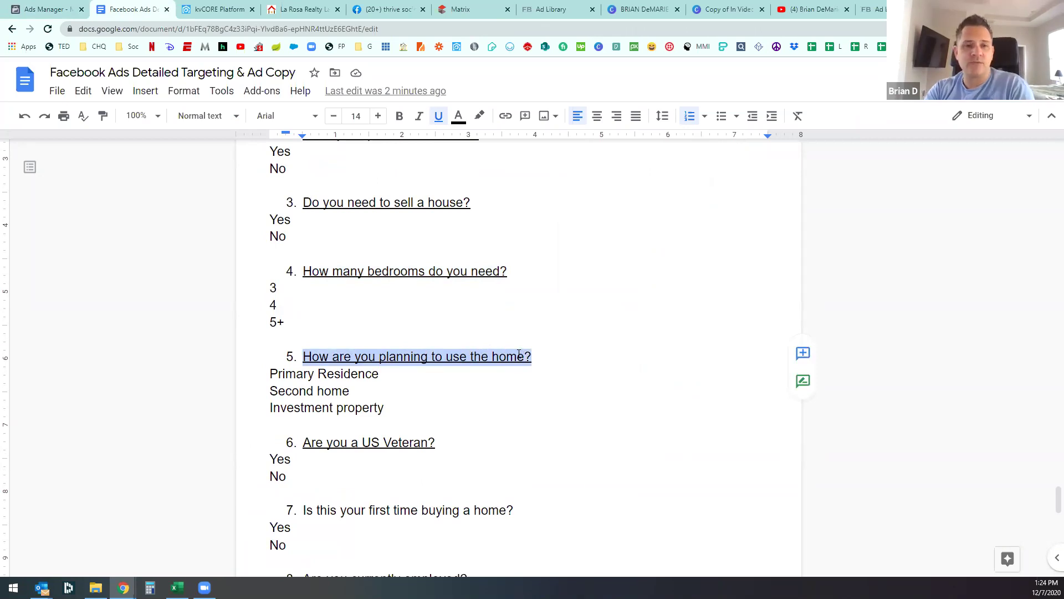
pyautogui.click(52, 9)
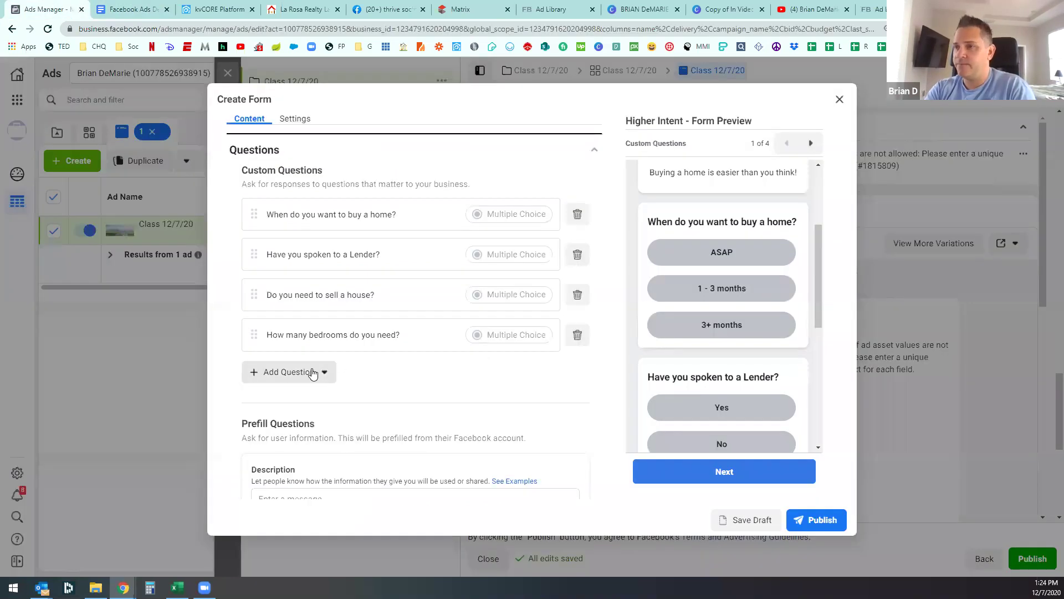
pyautogui.click(325, 372)
pyautogui.click(317, 400)
pyautogui.click(336, 391)
pyautogui.hotkey('ctrl', 'v')
# Step: Copy "Primary Residence" from the Google Docs list and add it as the first answer to the home-use question in Ads Manager
pyautogui.click(320, 442)
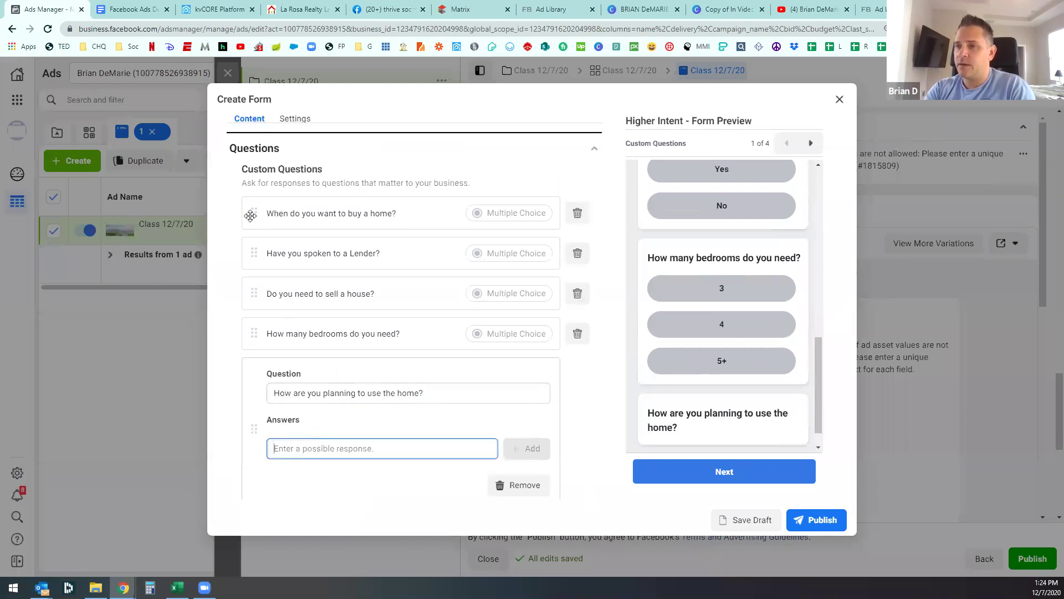
pyautogui.click(133, 7)
pyautogui.tripleClick(283, 373)
pyautogui.hotkey('ctrl', 'c')
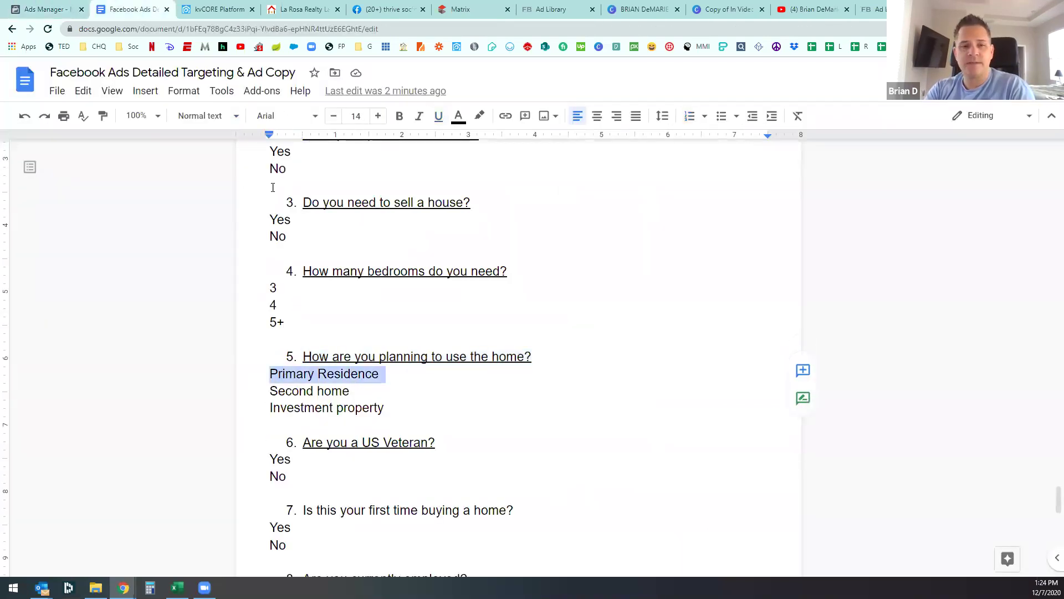
pyautogui.click(62, 8)
pyautogui.scroll(-2, 381, 383)
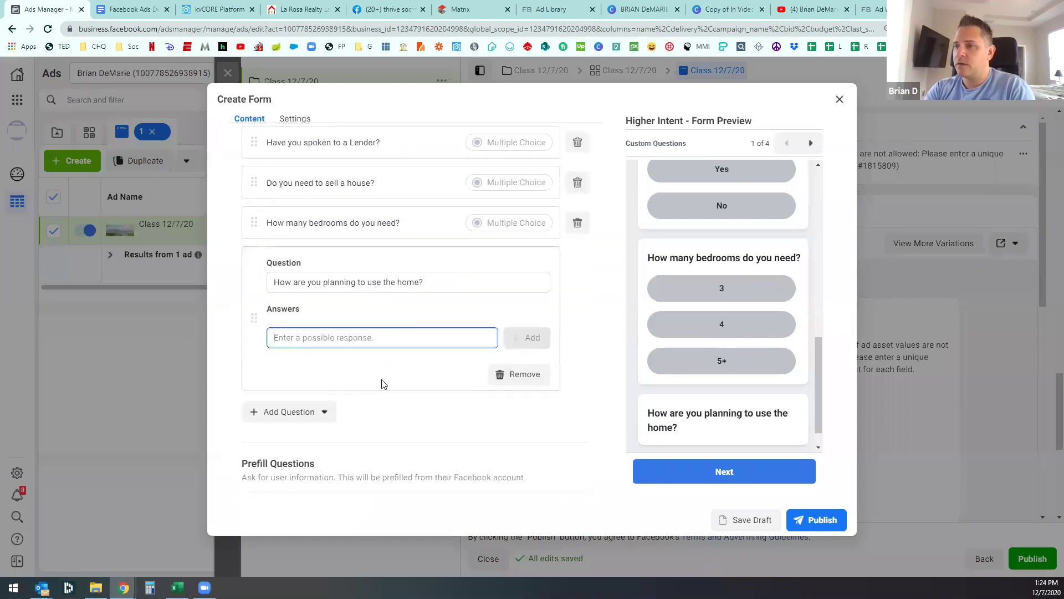
pyautogui.hotkey('ctrl', 'v')
pyautogui.press('Return')
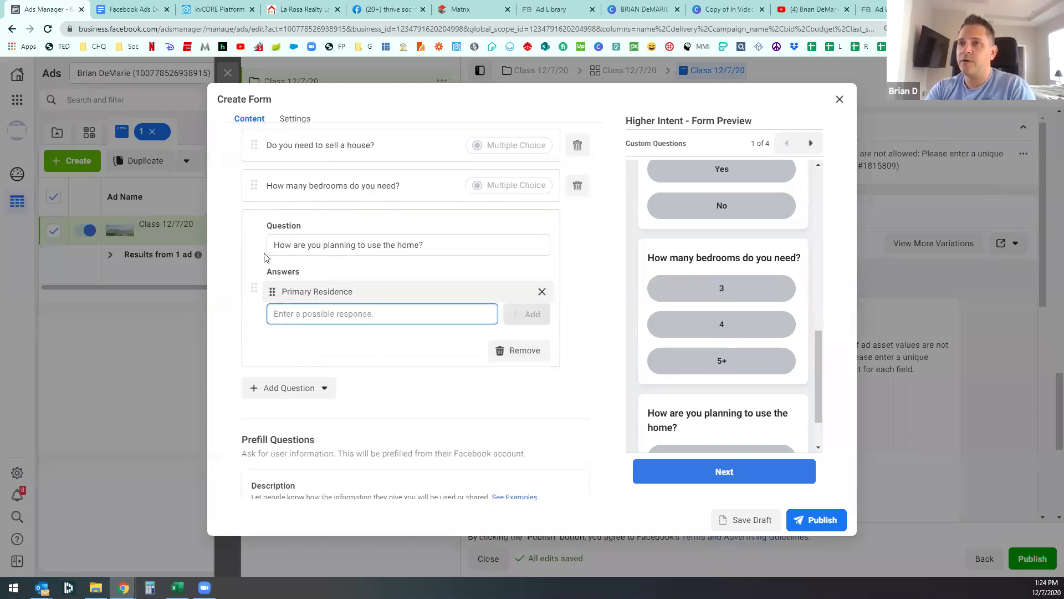
# Step: Copy "Second home" from the Google Docs list and add it as the second answer to the home-use question in Ads Manager
pyautogui.click(128, 9)
pyautogui.doubleClick(281, 392)
pyautogui.click(282, 392)
pyautogui.doubleClick(281, 391)
pyautogui.click(283, 392)
pyautogui.moveTo(350, 390); pyautogui.dragTo(269, 391)
pyautogui.hotkey('ctrl', 'c')
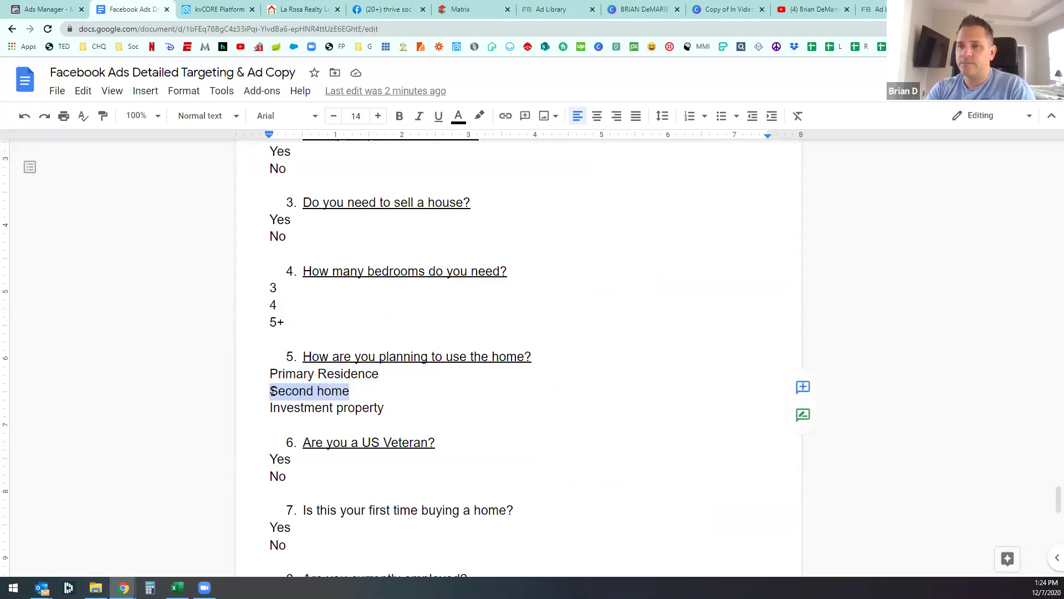
pyautogui.click(50, 7)
pyautogui.click(381, 310)
pyautogui.hotkey('ctrl', 'v')
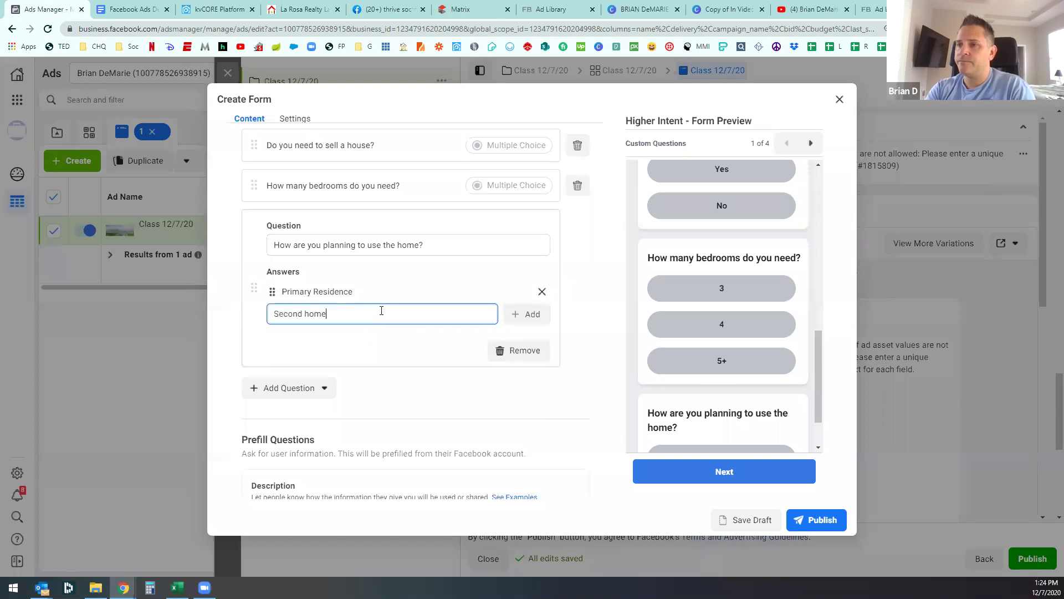
pyautogui.press('Return')
# Step: Copy "Investment property" from the Google Docs list and add it as the third answer to the home-use question in Ads Manager
pyautogui.click(127, 9)
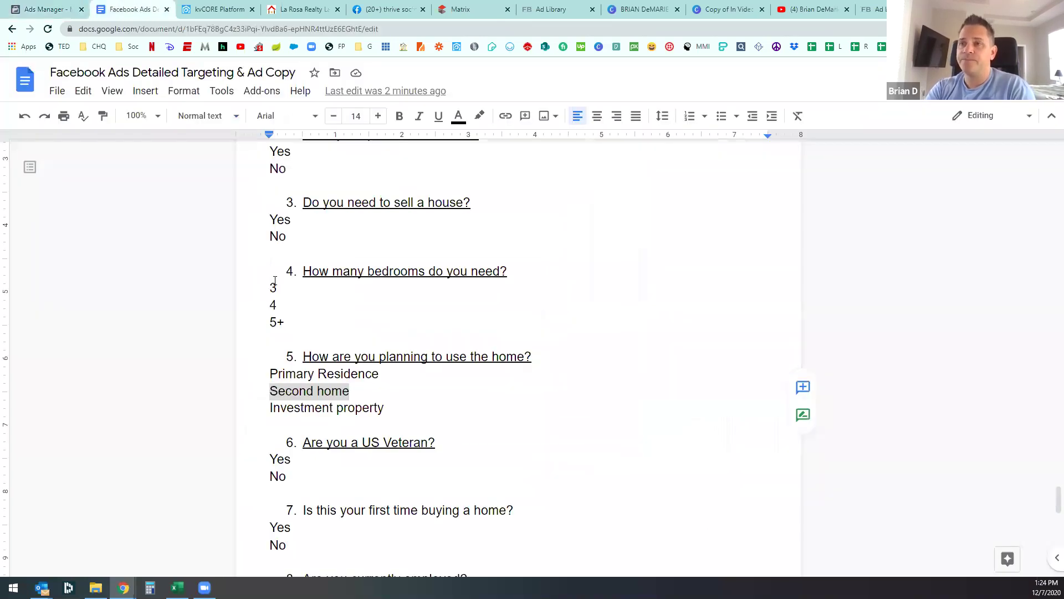
pyautogui.tripleClick(328, 414)
pyautogui.hotkey('ctrl', 'c')
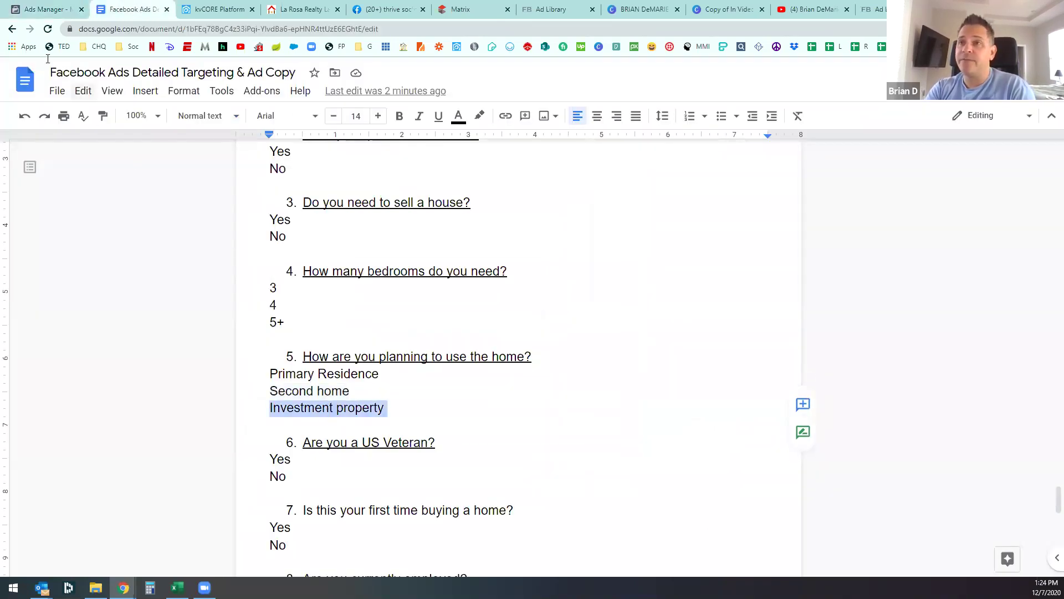
pyautogui.click(47, 10)
pyautogui.hotkey('ctrl', 'v')
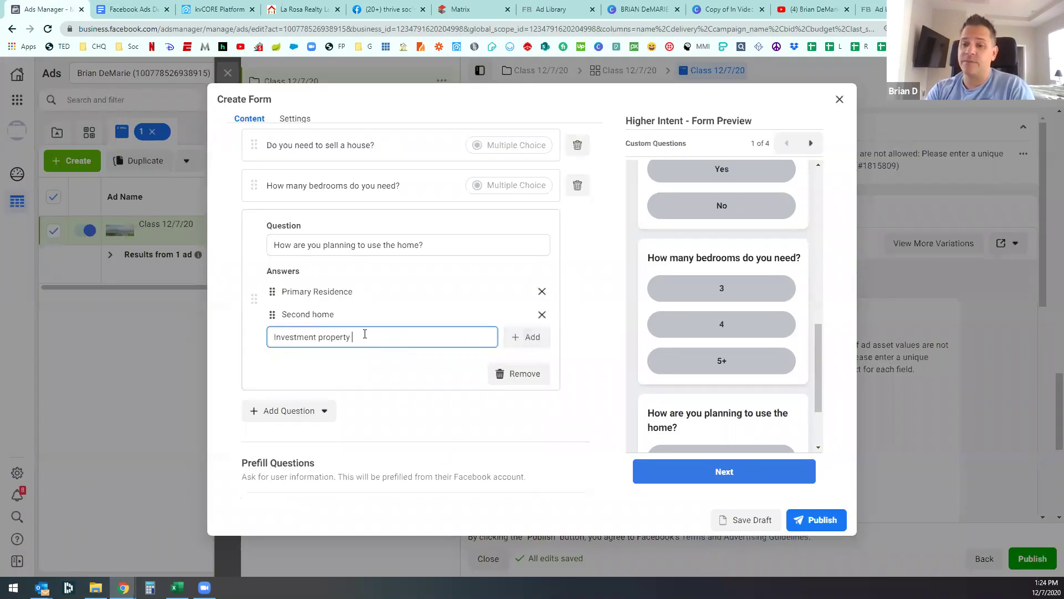
pyautogui.press('Return')
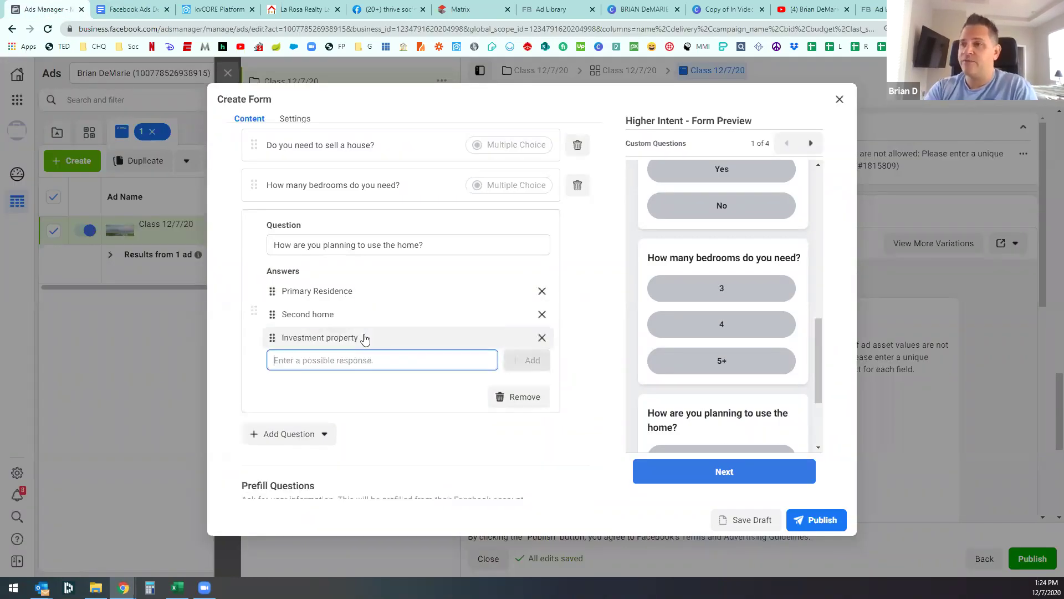
# Step: Switch to the Facebook Ads Detailed Targeting & Ad Copy document in Google Docs and review lead questions 5 through 9
pyautogui.click(571, 394)
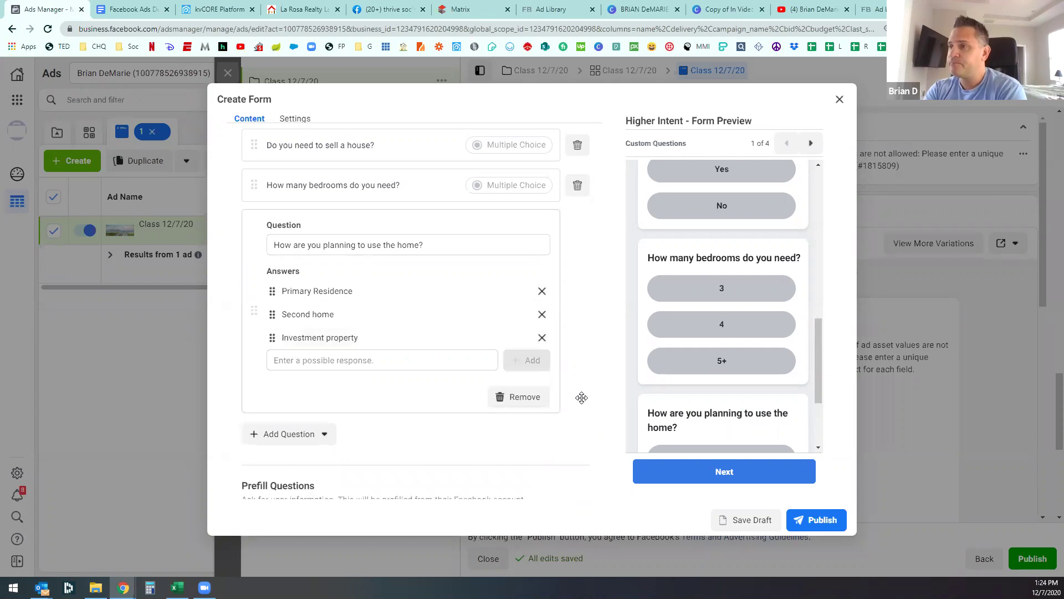
pyautogui.click(133, 7)
pyautogui.click(520, 406)
pyautogui.scroll(-3, 578, 415)
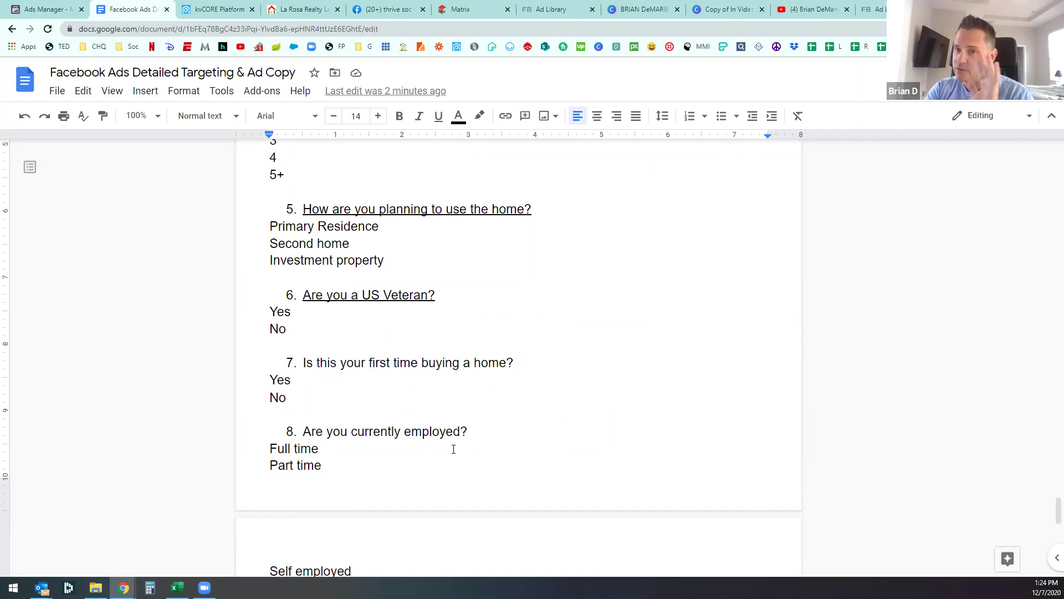
pyautogui.scroll(-2, 453, 449)
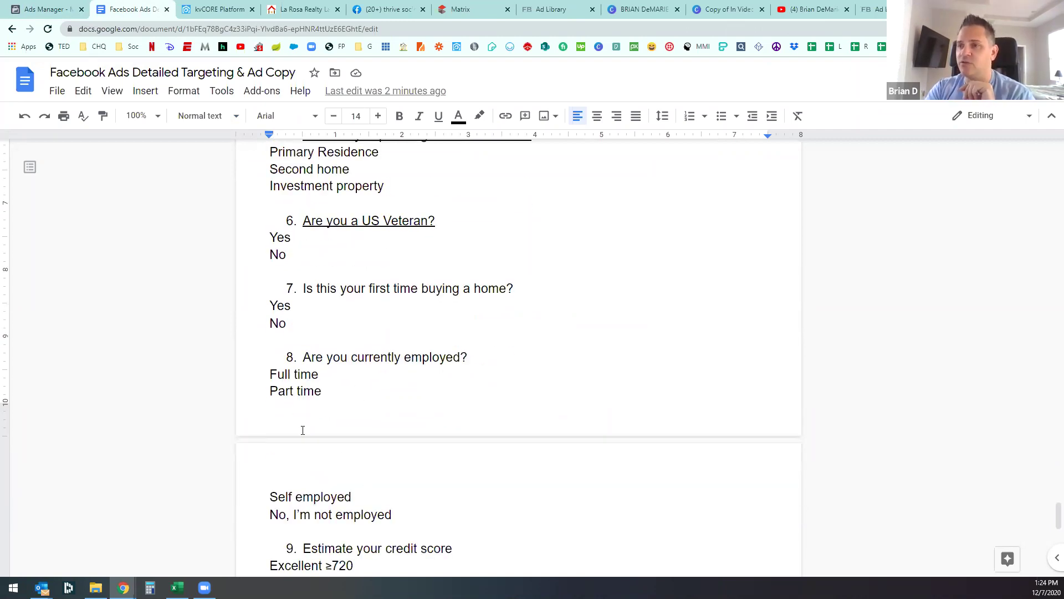
pyautogui.scroll(-4, 338, 448)
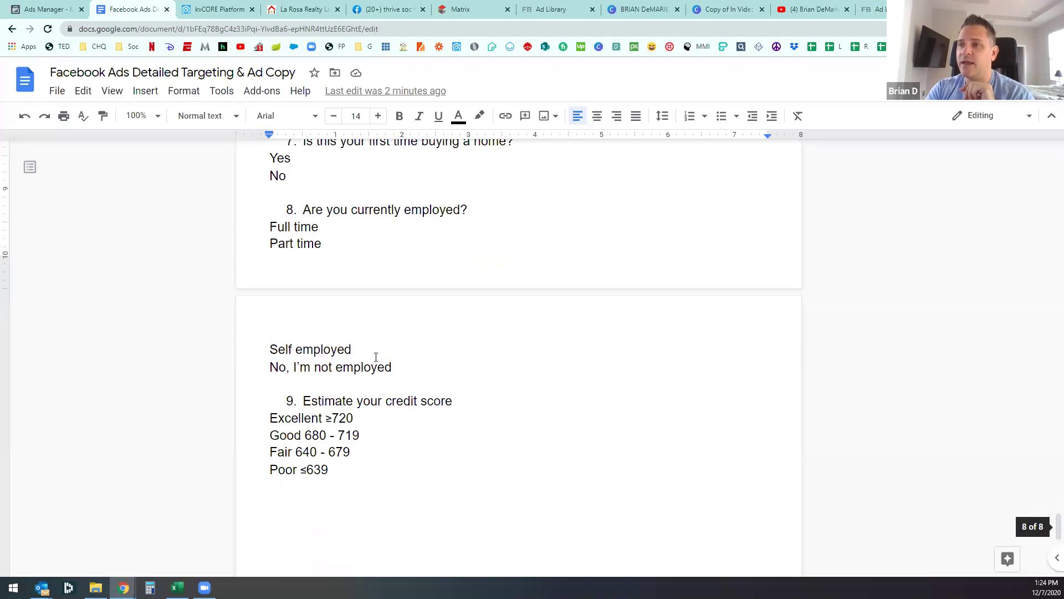
# Step: Highlight the "Estimate your credit score" question, and review the question list back up to question 1
pyautogui.moveTo(304, 401); pyautogui.dragTo(459, 404)
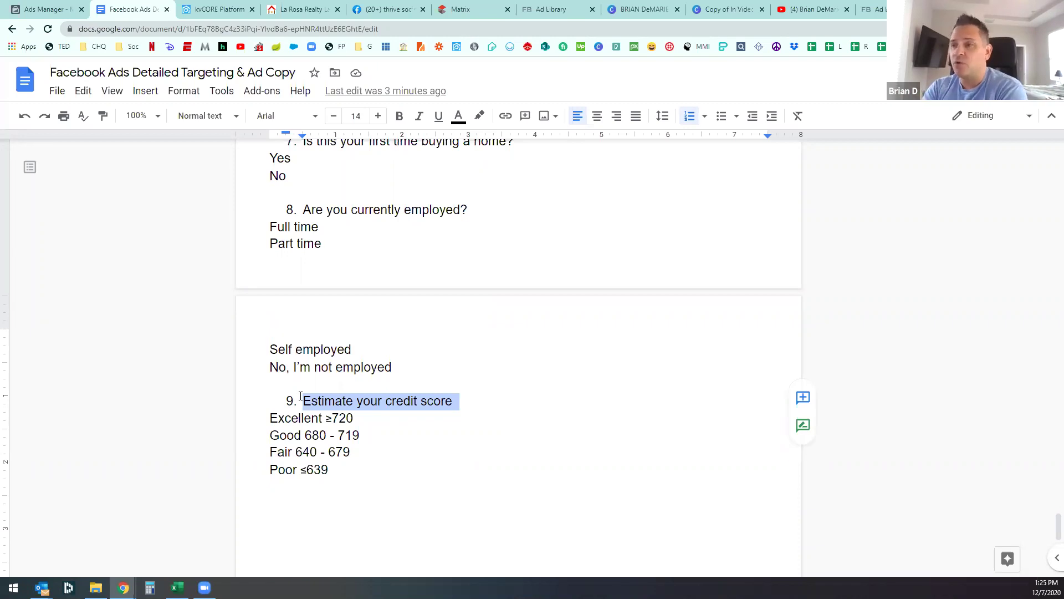
pyautogui.click(435, 264)
pyautogui.scroll(5, 475, 327)
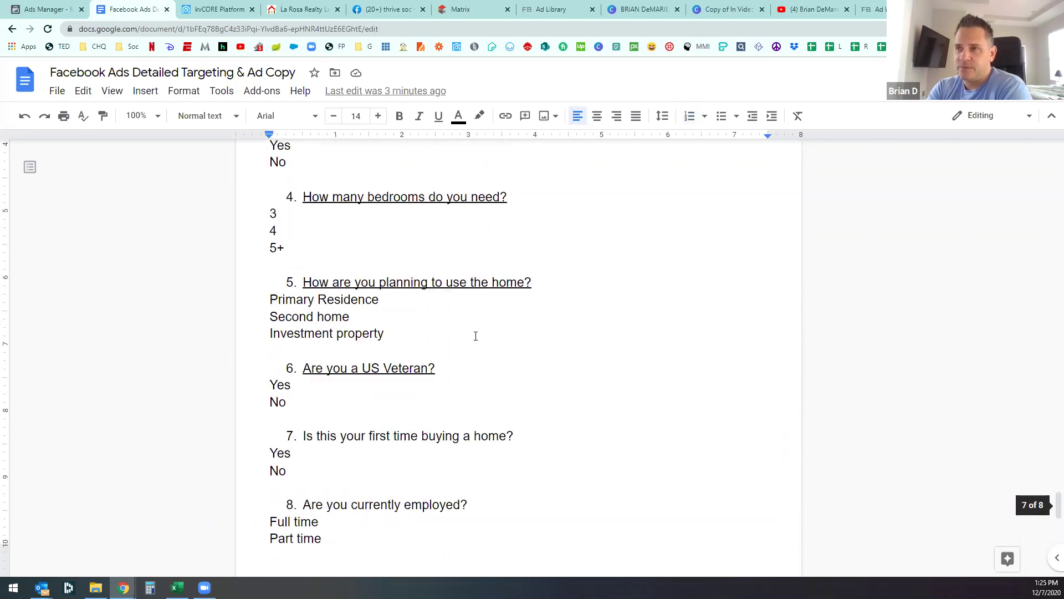
pyautogui.scroll(1, 476, 335)
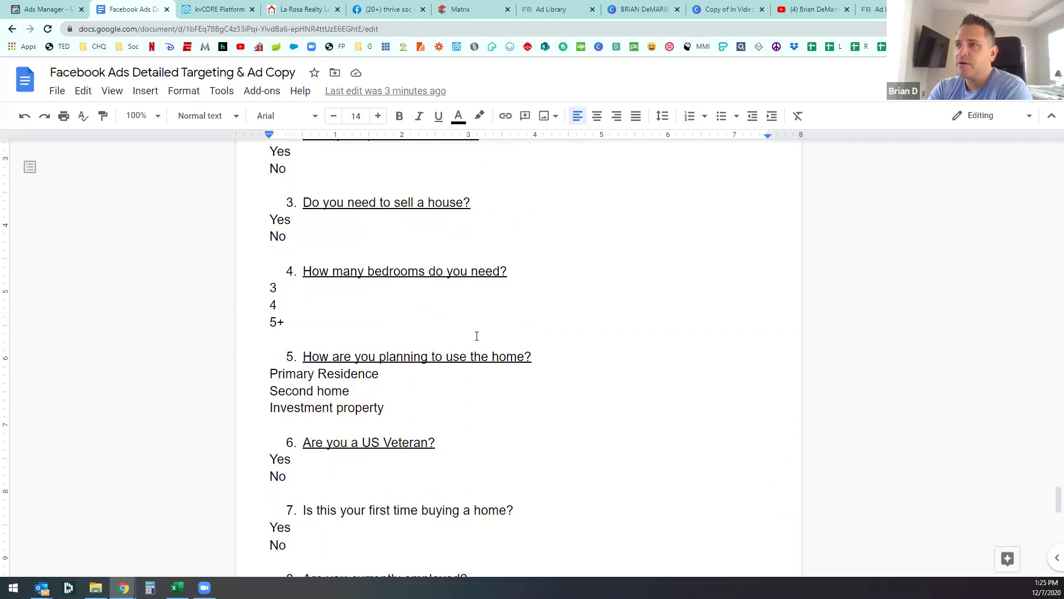
pyautogui.scroll(1, 453, 299)
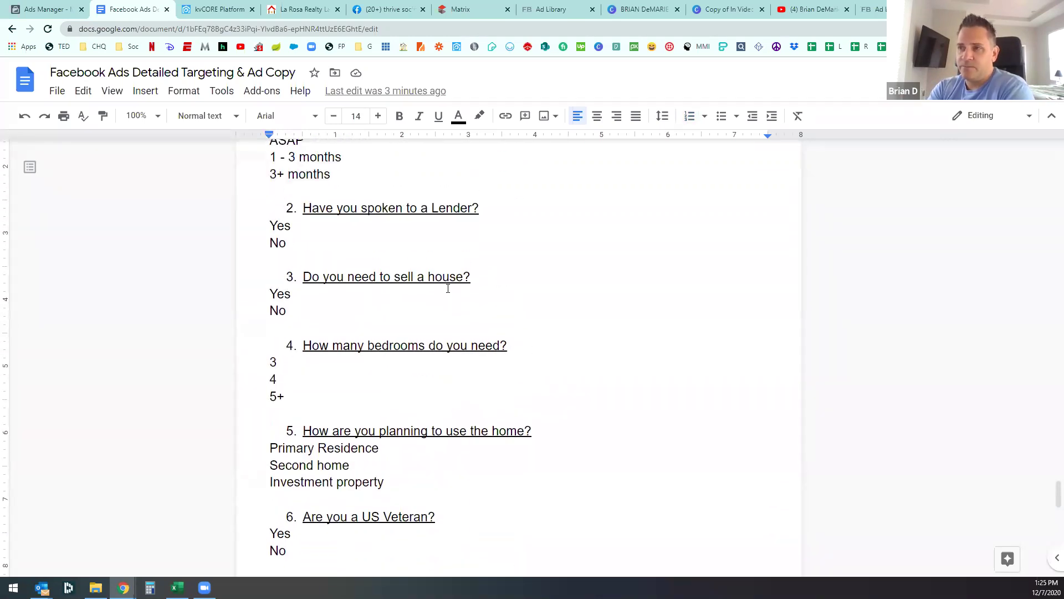
pyautogui.scroll(1, 448, 288)
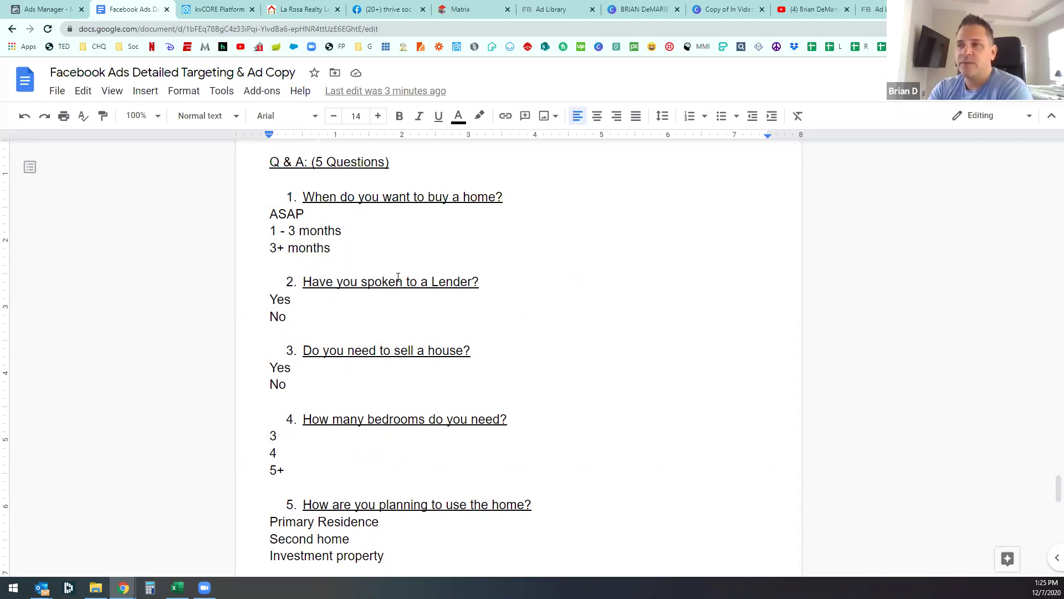
# Step: Examine the answer choices for the home use, US Veteran and first-time buyer questions
pyautogui.scroll(-2, 397, 312)
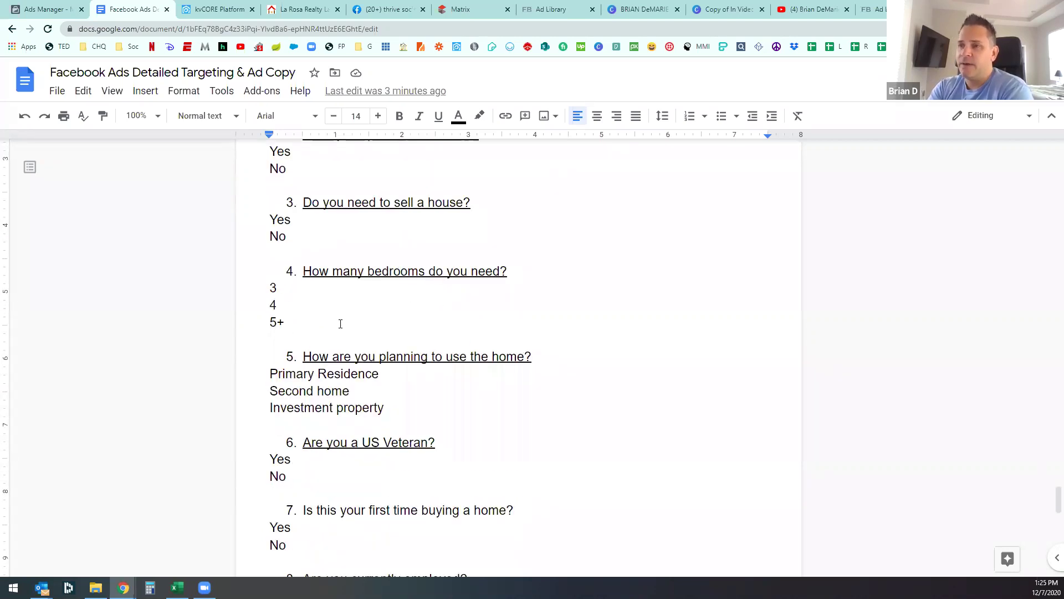
pyautogui.scroll(-1, 403, 311)
pyautogui.moveTo(392, 334); pyautogui.dragTo(271, 301)
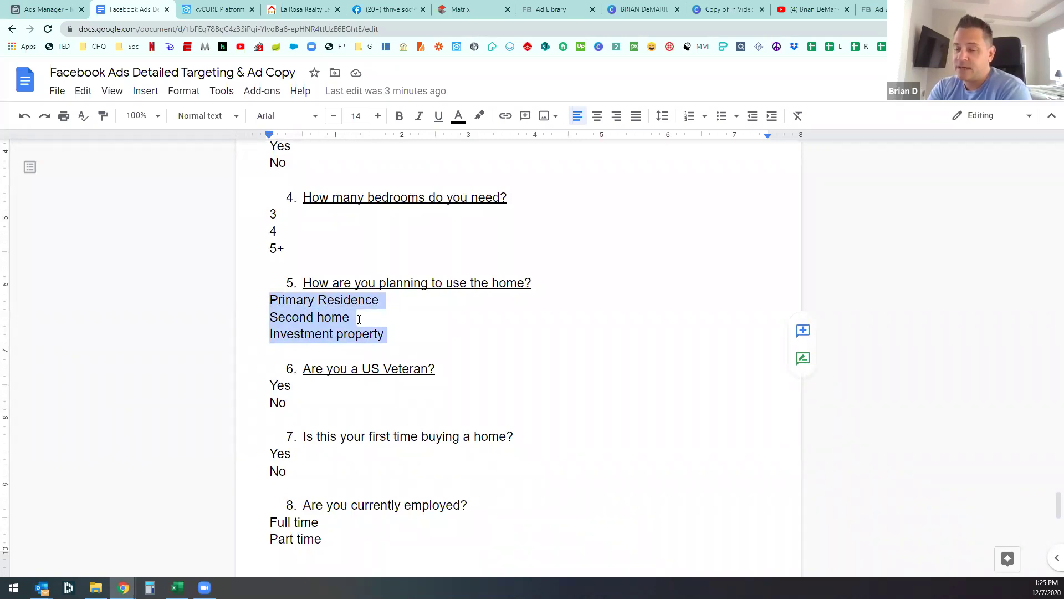
pyautogui.scroll(-2, 406, 344)
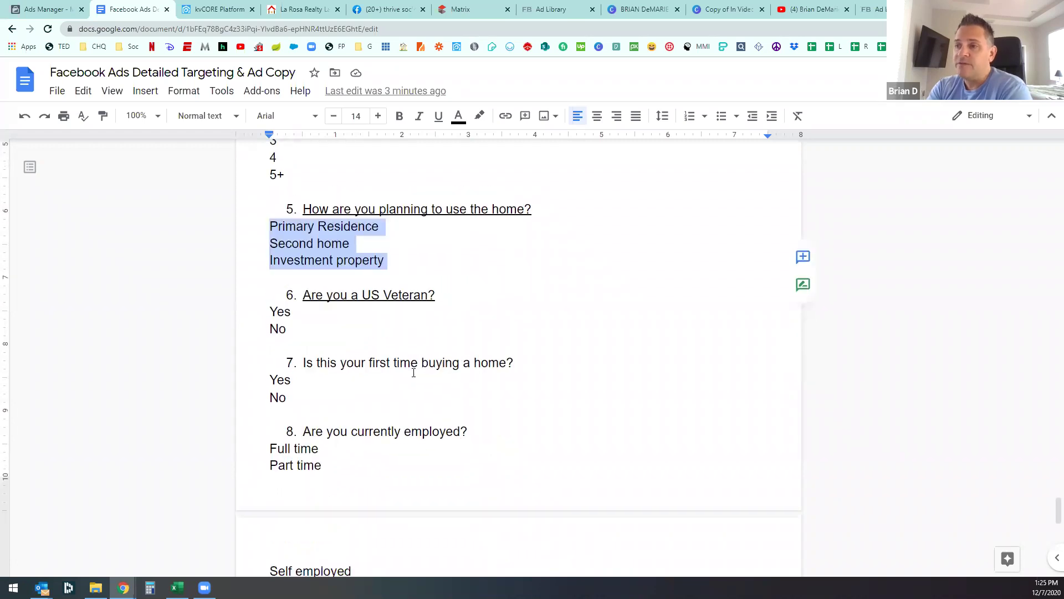
pyautogui.click(337, 333)
pyautogui.moveTo(337, 334); pyautogui.dragTo(267, 317)
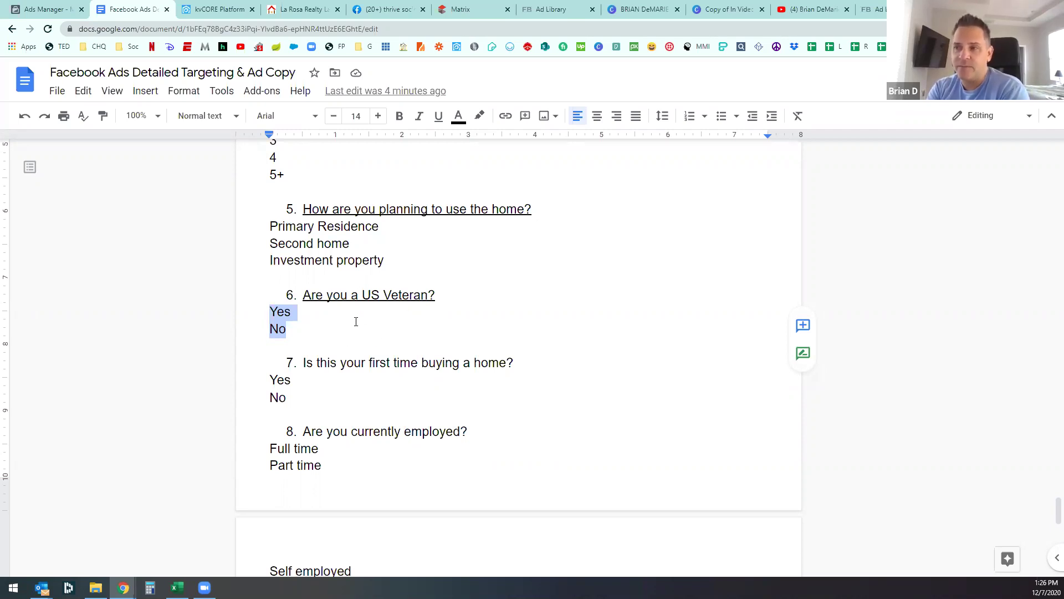
pyautogui.moveTo(294, 400); pyautogui.dragTo(268, 381)
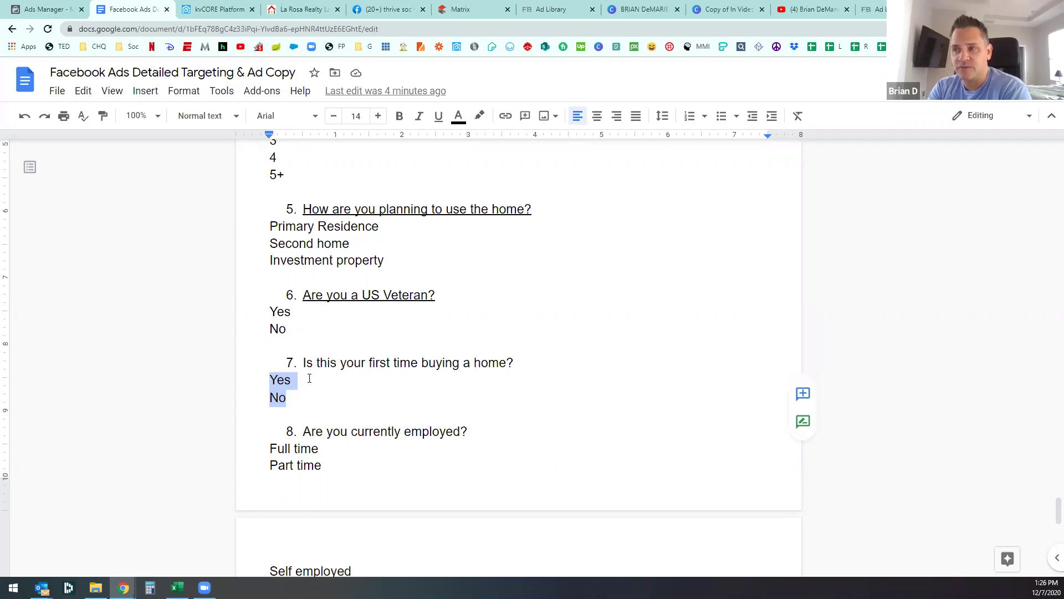
pyautogui.click(329, 388)
# Step: Examine the answer choices for the employment and credit score questions at the end of the document
pyautogui.scroll(-3, 322, 360)
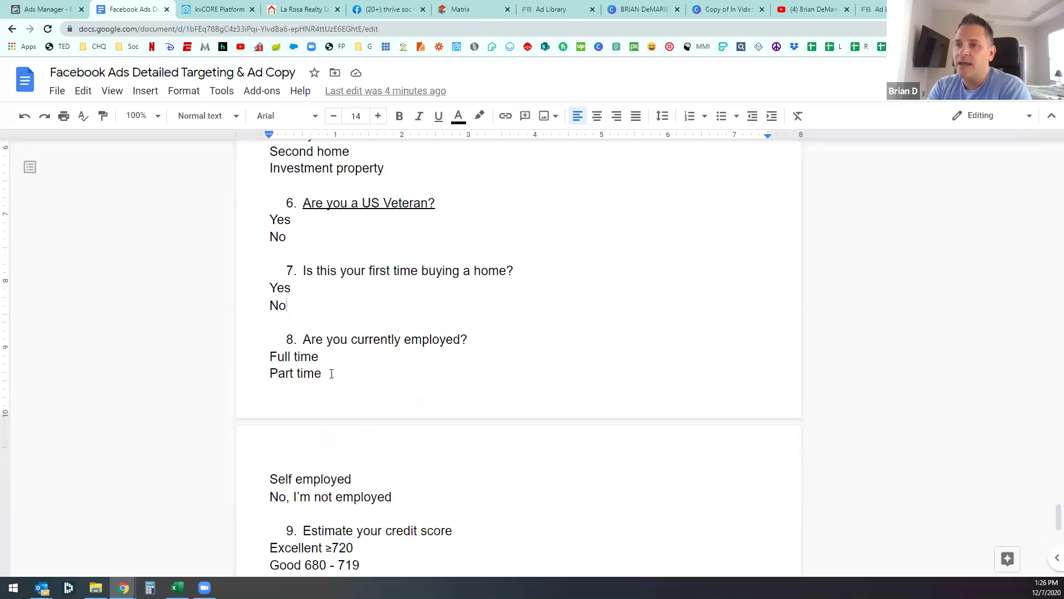
pyautogui.moveTo(271, 298); pyautogui.dragTo(421, 436)
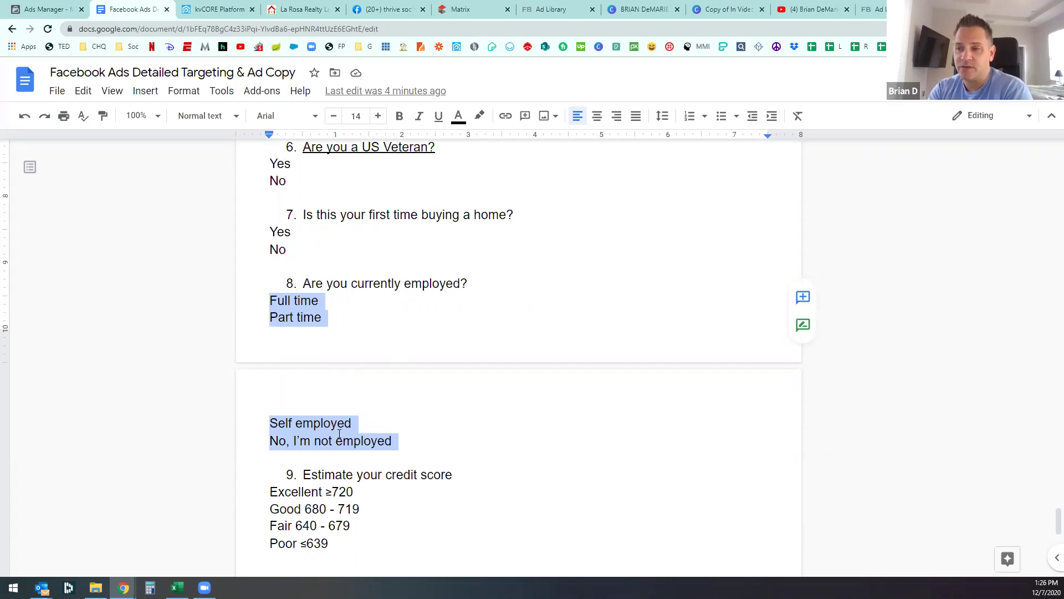
pyautogui.scroll(-1, 323, 432)
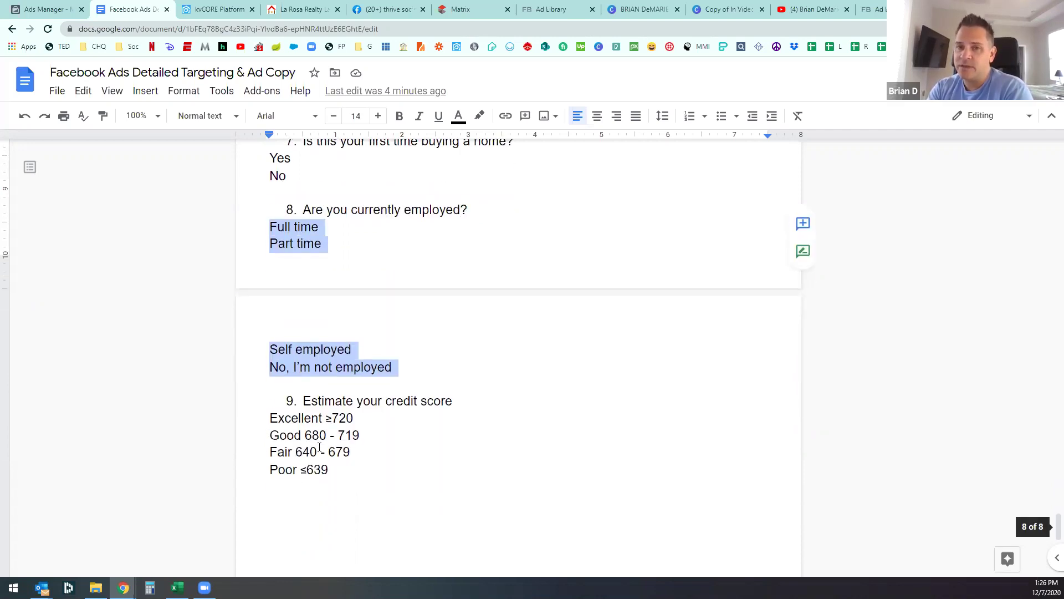
pyautogui.click(417, 434)
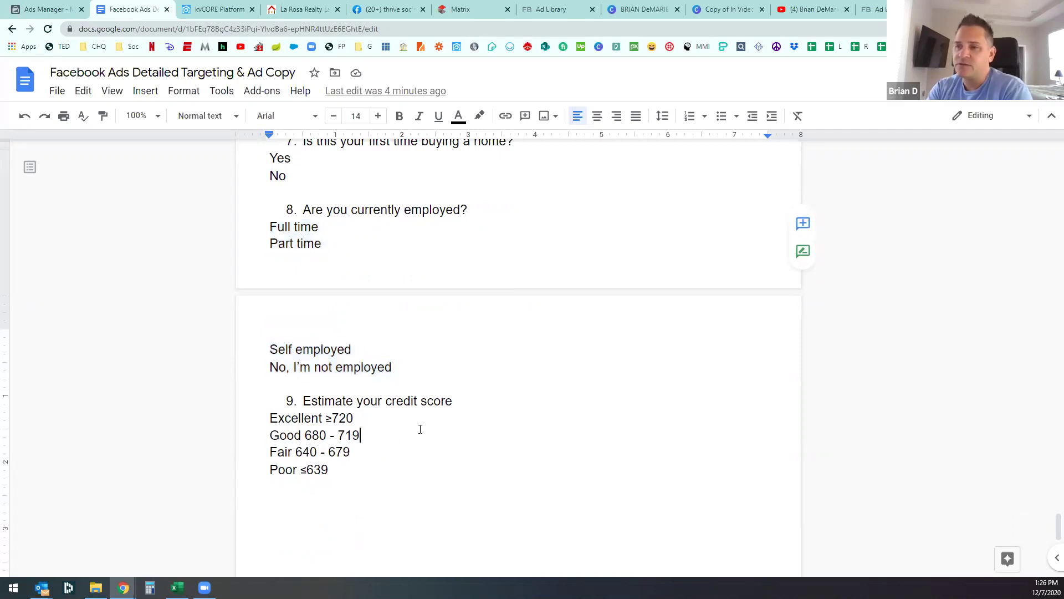
pyautogui.scroll(2, 423, 421)
pyautogui.scroll(-2, 364, 451)
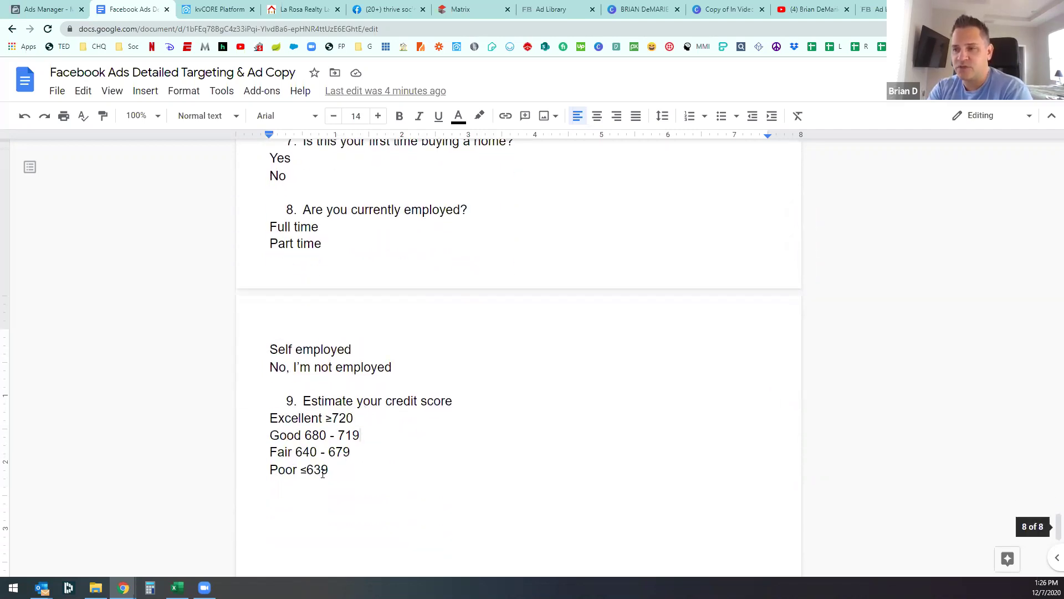
pyautogui.moveTo(328, 469); pyautogui.dragTo(286, 402)
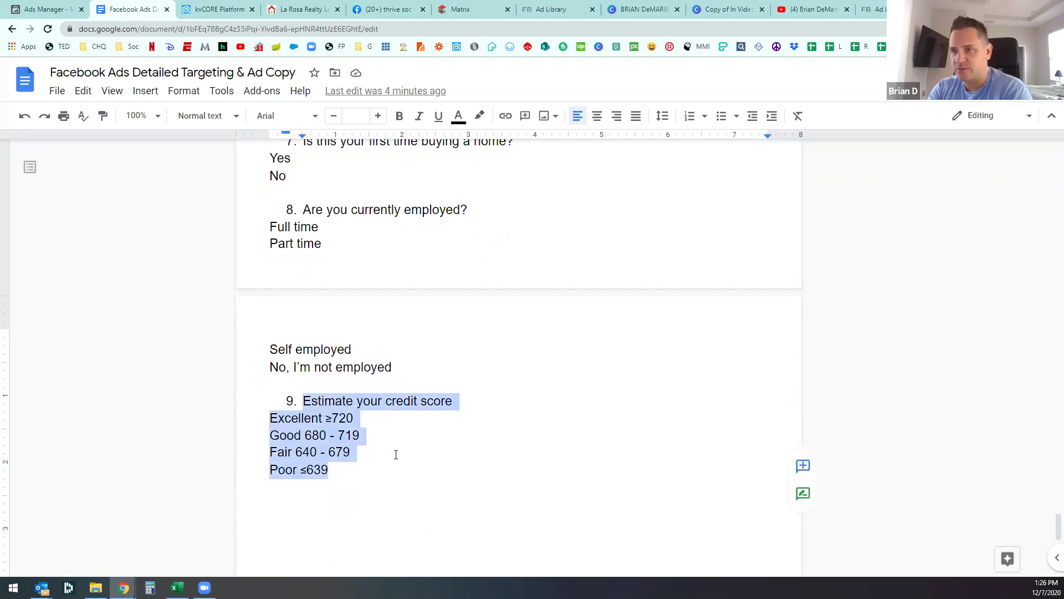
pyautogui.click(420, 447)
pyautogui.scroll(6, 420, 443)
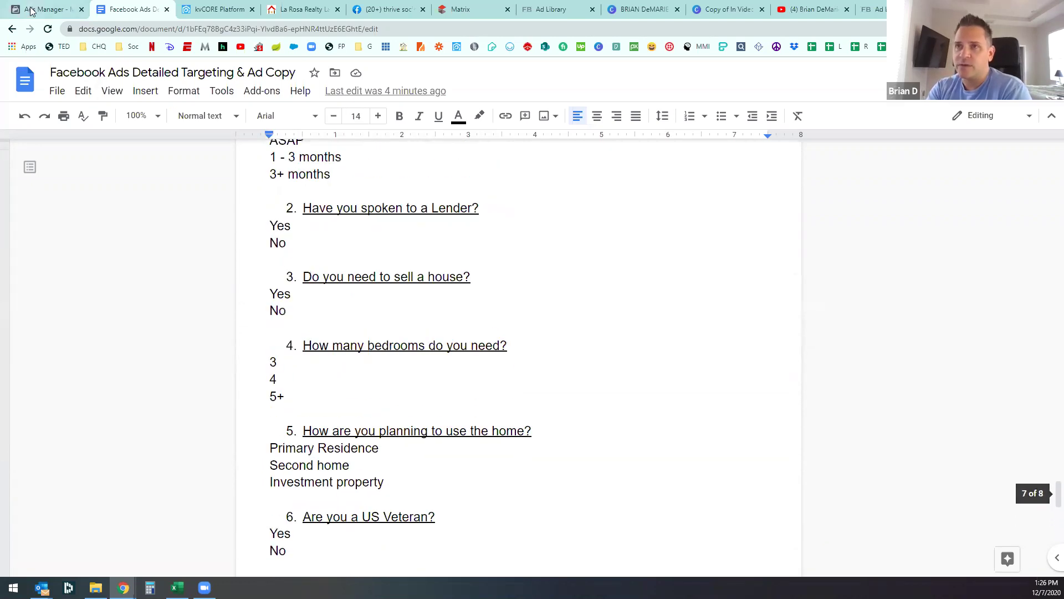
# Step: Switch back to the lead form in Ads Manager and review its custom questions and the contact details requested under Prefill Questions
pyautogui.click(30, 10)
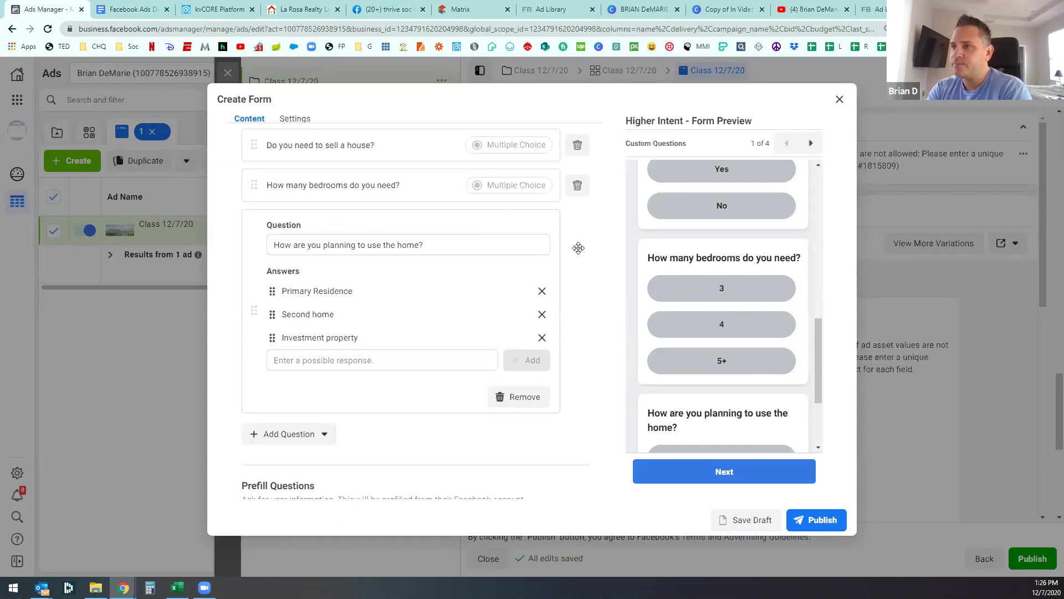
pyautogui.scroll(1, 581, 368)
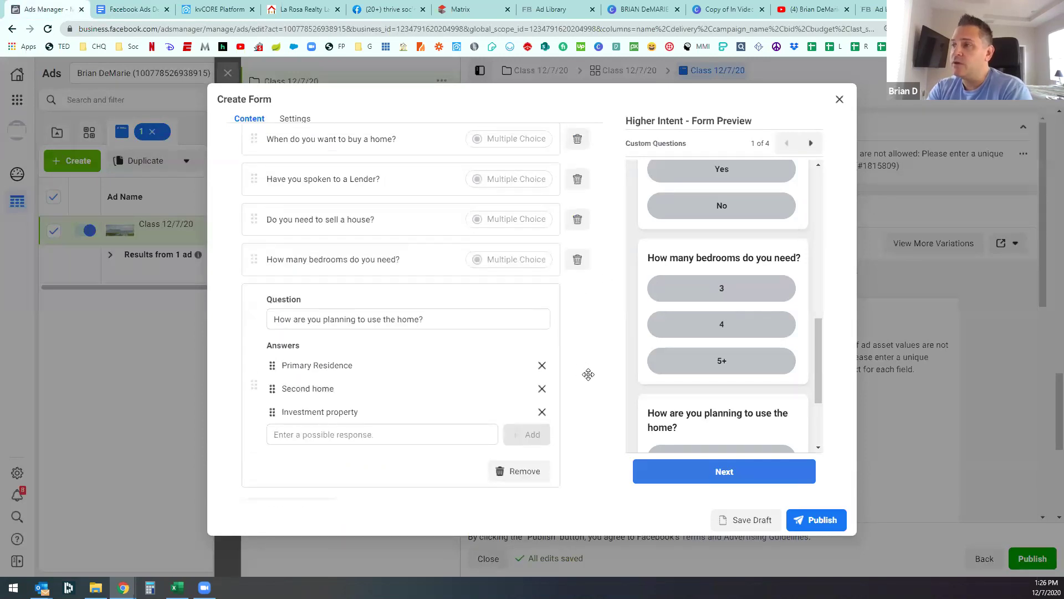
pyautogui.scroll(-5, 588, 375)
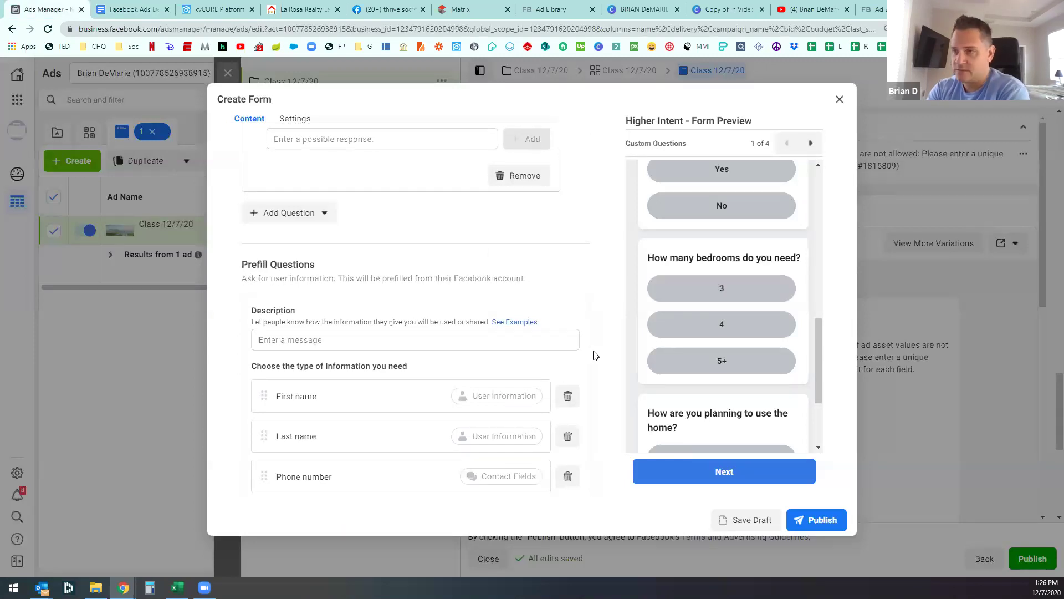
pyautogui.scroll(-1, 593, 355)
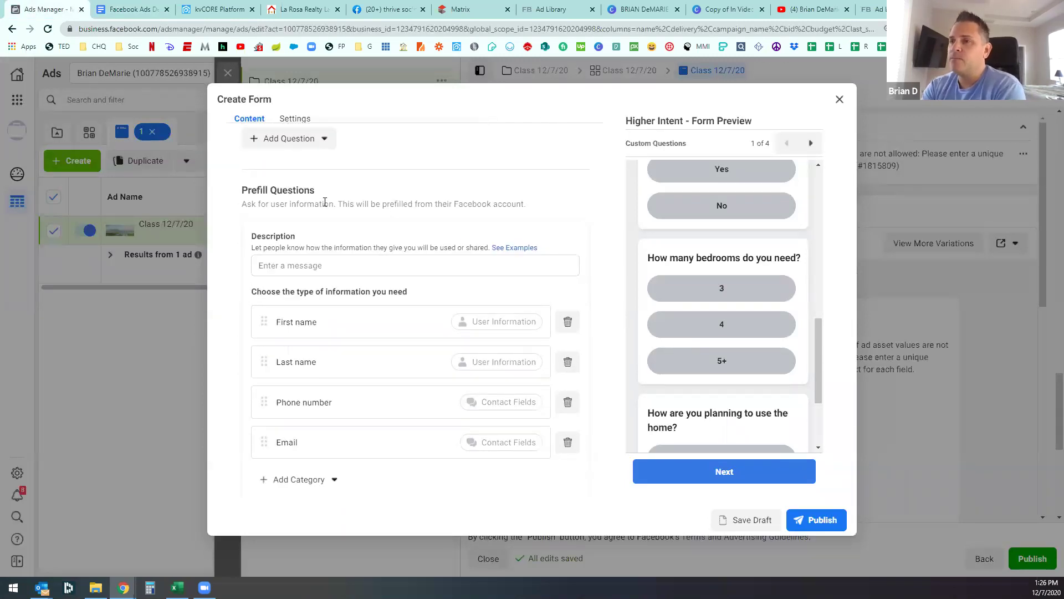
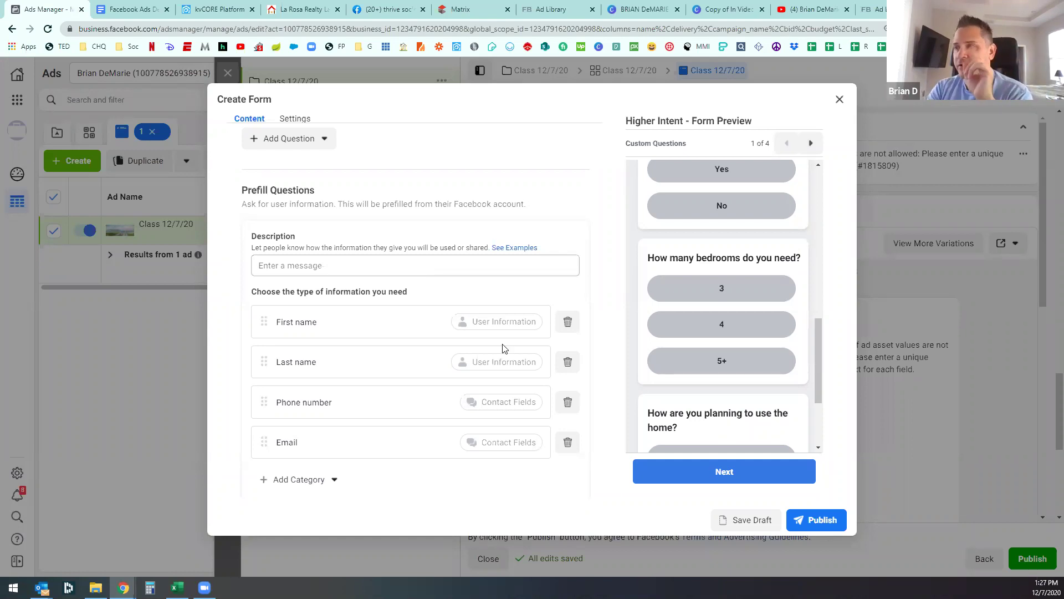
# Step: Dismiss the tip about adding too many questions and expand the form's Privacy section
pyautogui.scroll(-4, 537, 361)
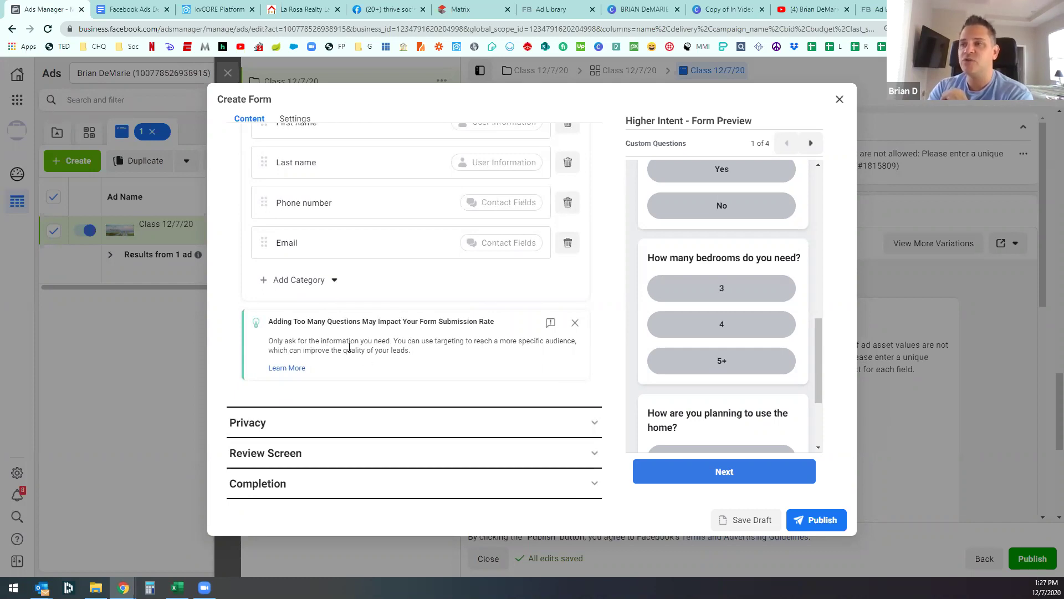
pyautogui.moveTo(409, 350); pyautogui.dragTo(394, 341)
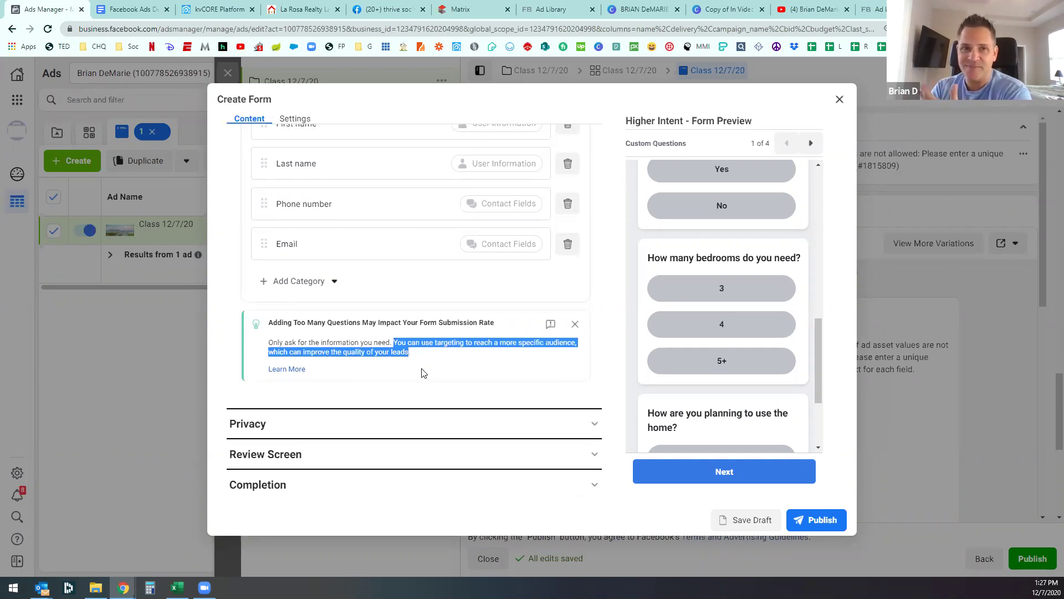
pyautogui.click(575, 324)
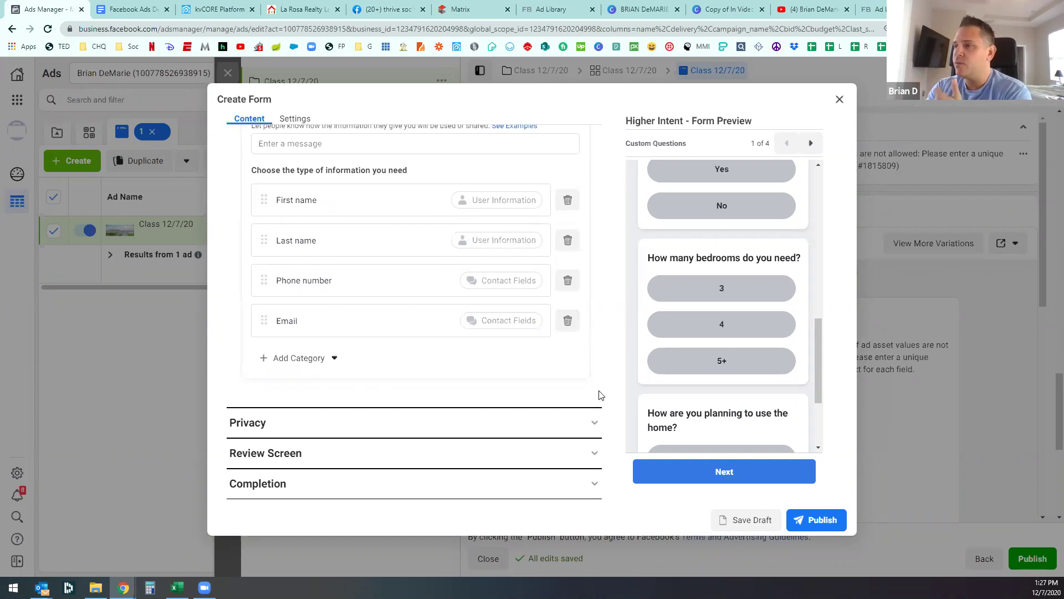
pyautogui.click(593, 423)
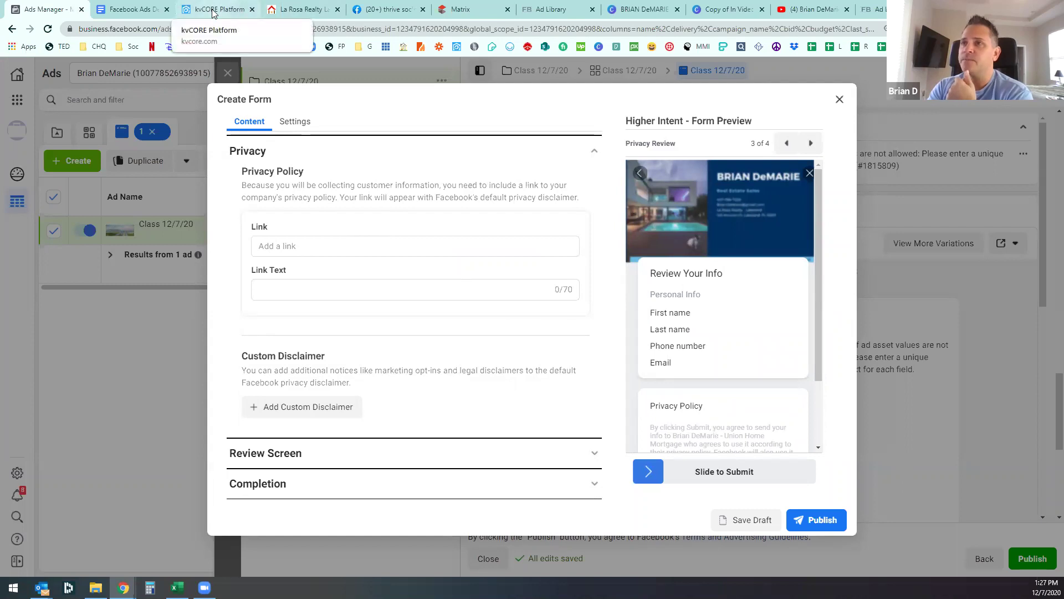
# Step: Switch to kvCORE and open the agent's public La Rosa Realty website from the account profile
pyautogui.click(302, 10)
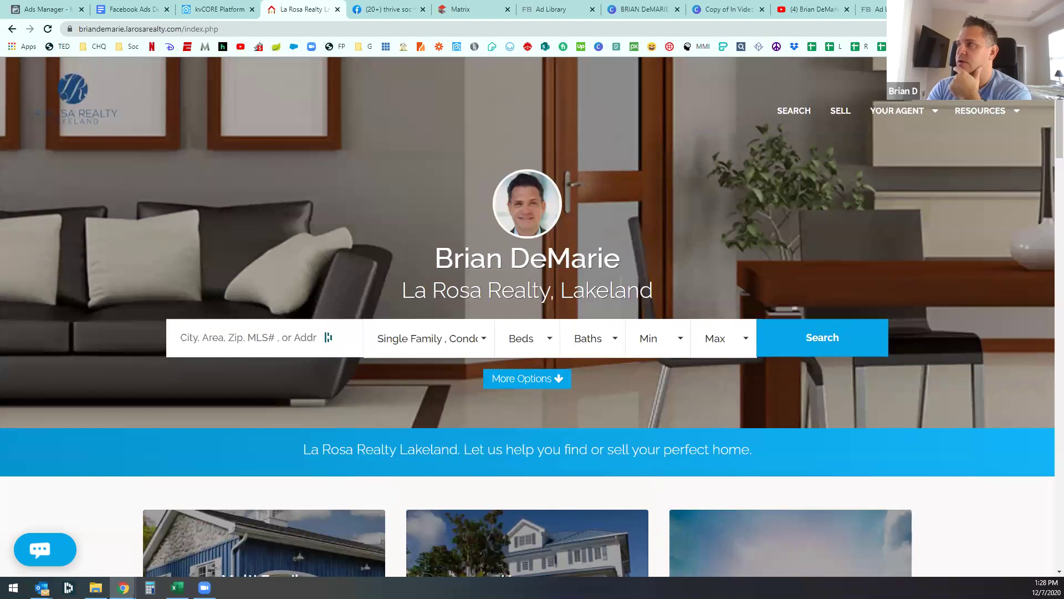
pyautogui.click(197, 11)
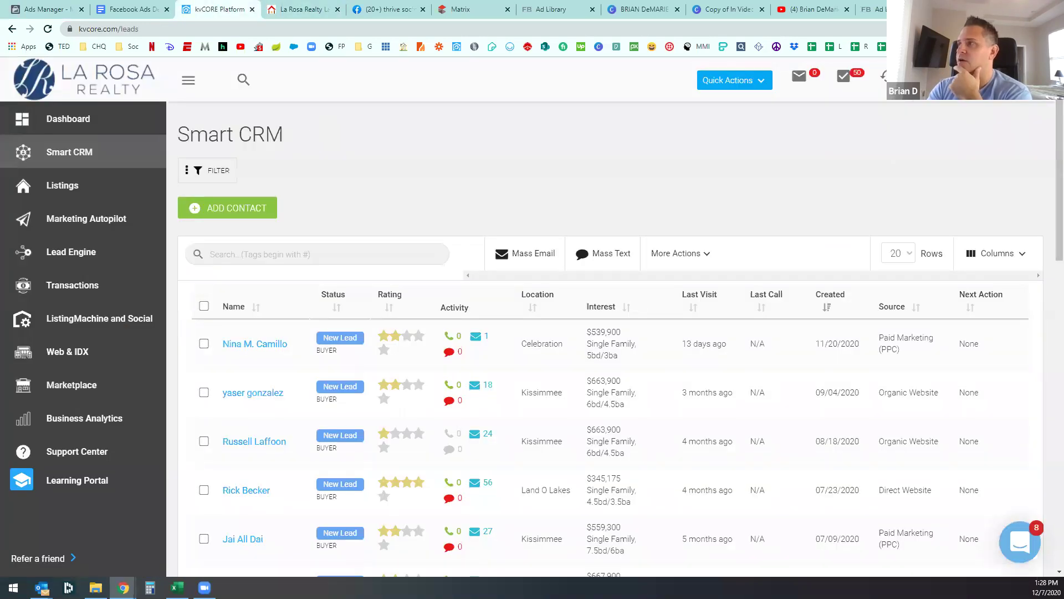
pyautogui.click(920, 80)
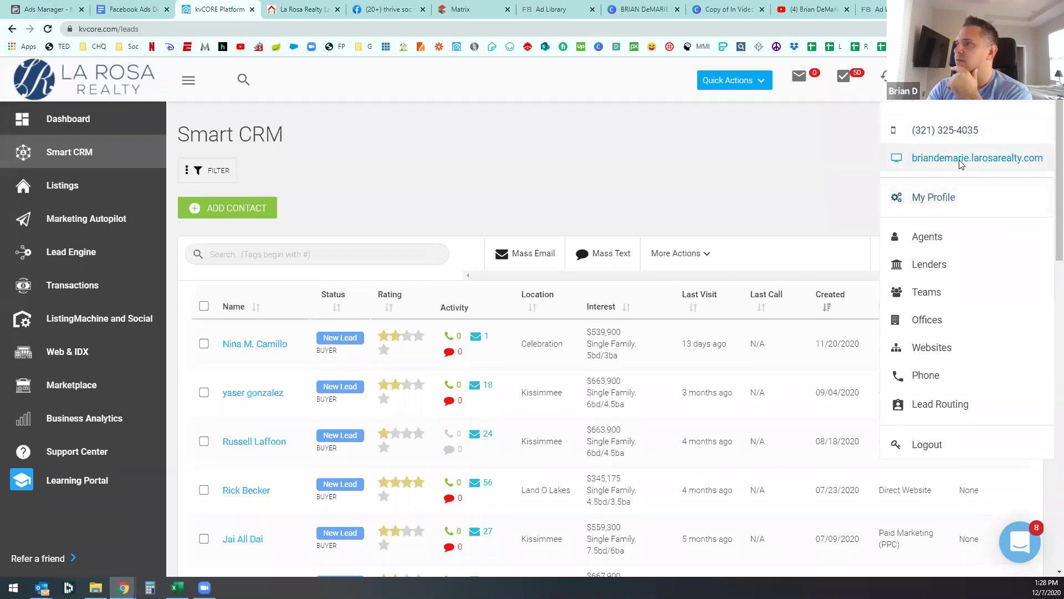
pyautogui.click(977, 158)
pyautogui.click(387, 9)
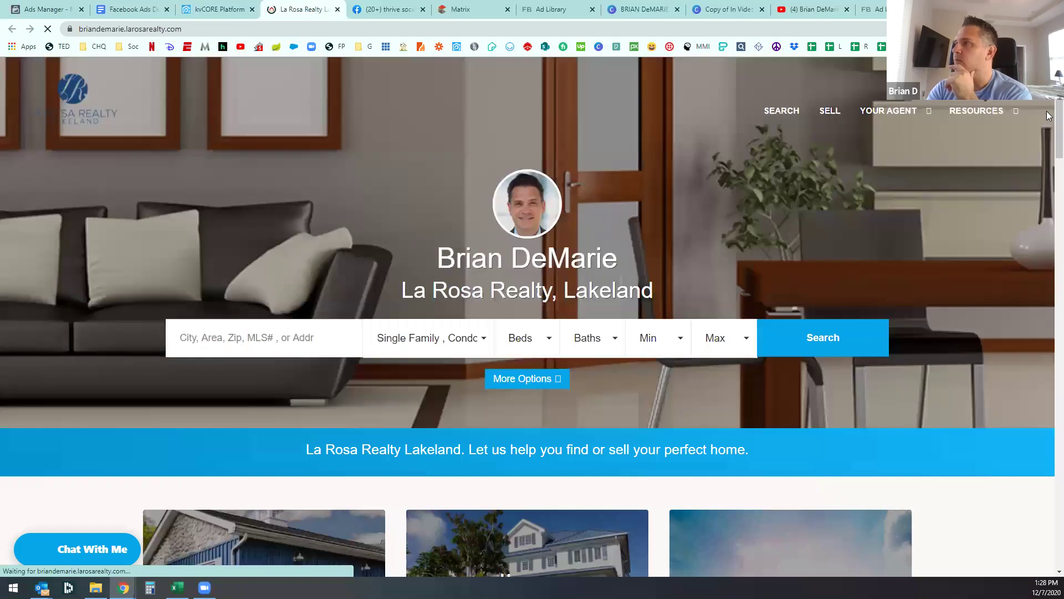
# Step: Open the privacy policy page linked in the website's footer and copy its web address
pyautogui.scroll(-4, 1047, 332)
pyautogui.scroll(-20, 1047, 438)
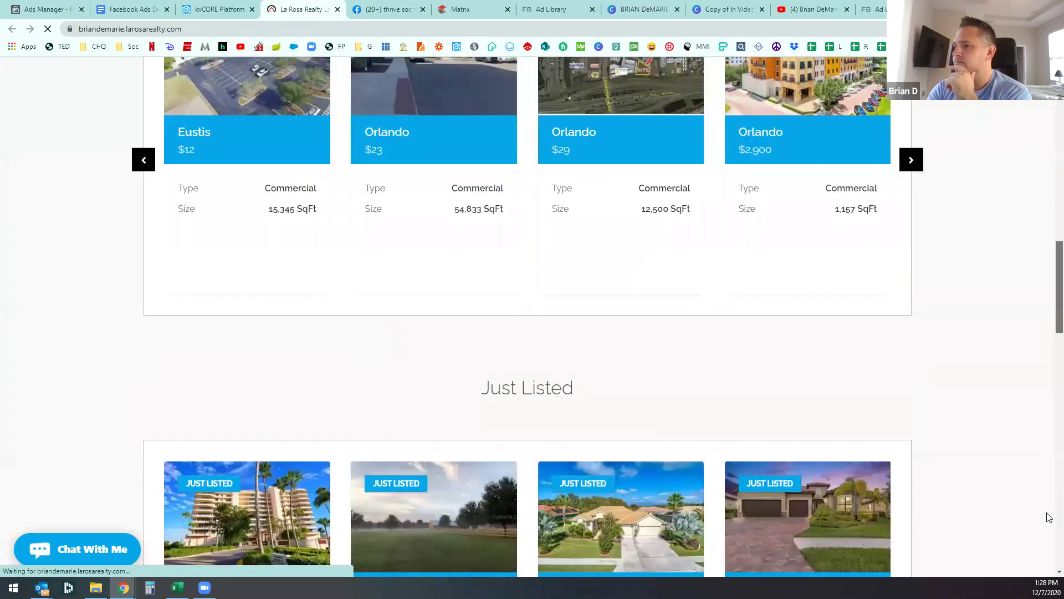
pyautogui.scroll(-1, 1049, 488)
pyautogui.scroll(-7, 1048, 495)
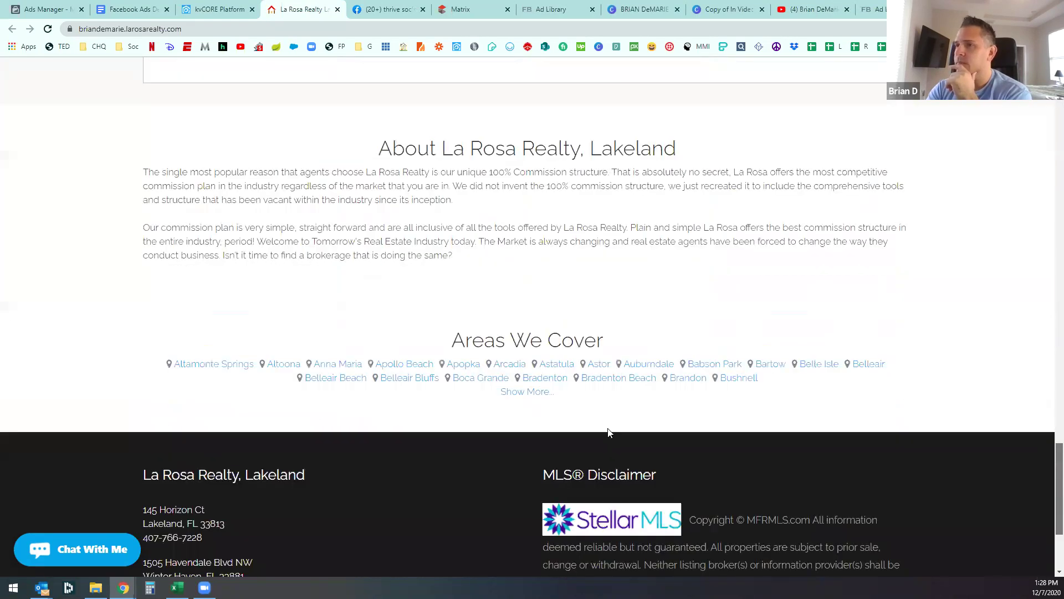
pyautogui.click(395, 549)
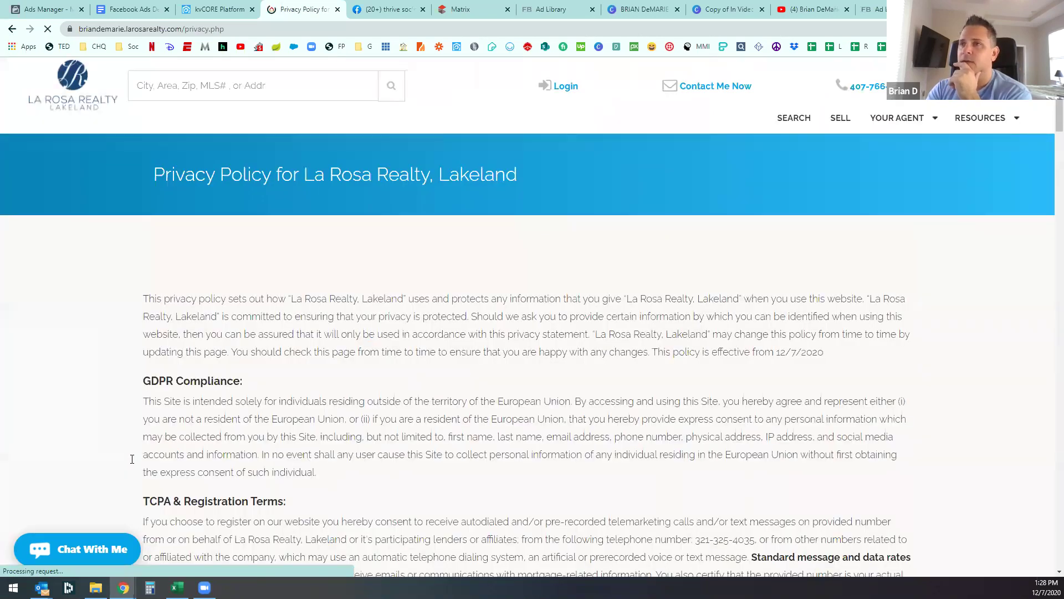
pyautogui.click(201, 29)
pyautogui.hotkey('ctrl', 'c')
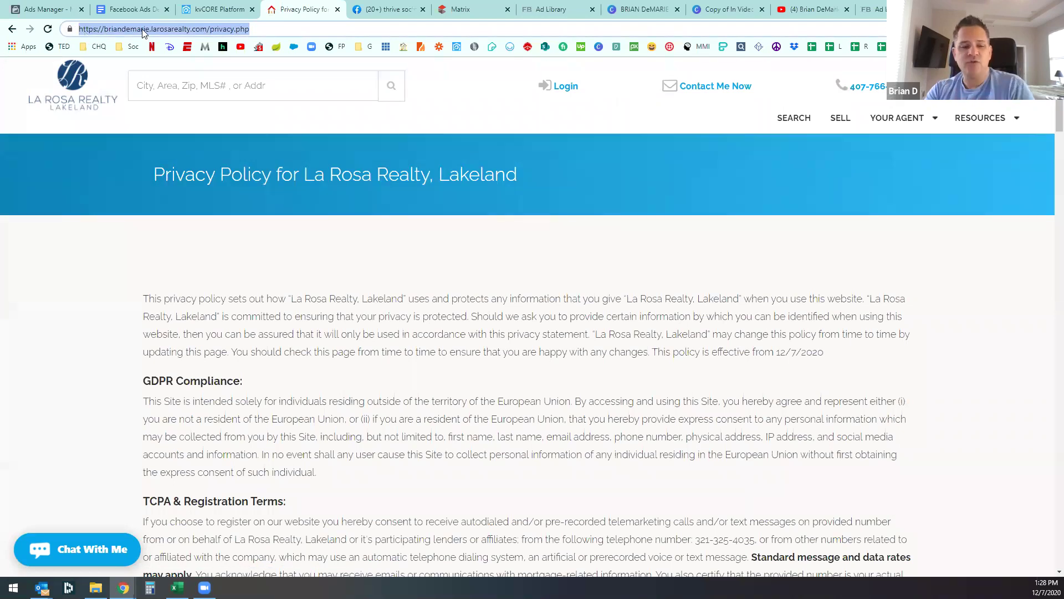
# Step: Switch to the lead form in Ads Manager and paste the copied privacy.php address as the Privacy Policy link
pyautogui.click(58, 11)
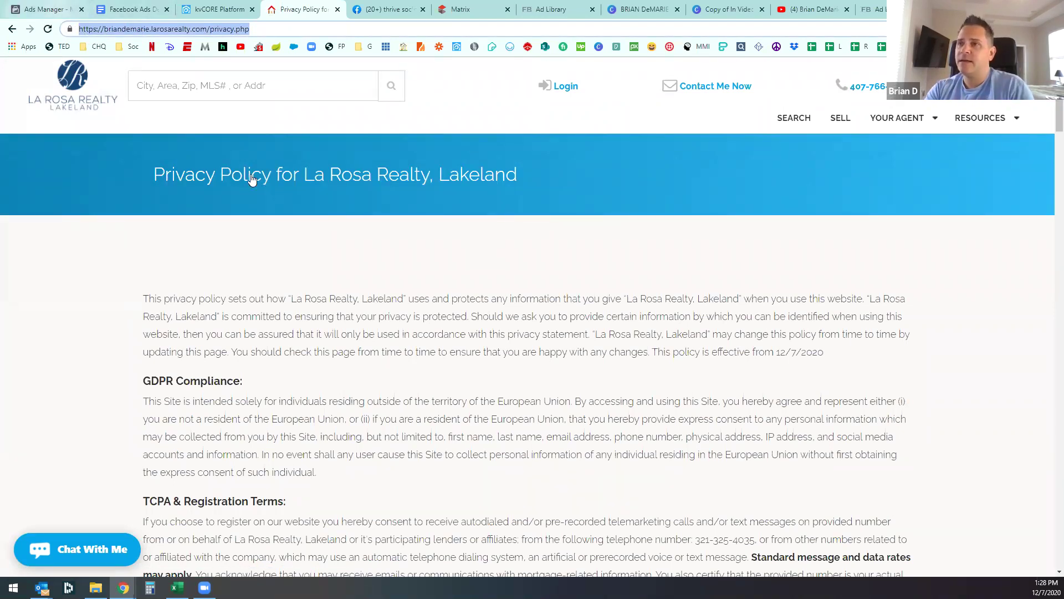
pyautogui.click(300, 247)
pyautogui.hotkey('ctrl', 'v')
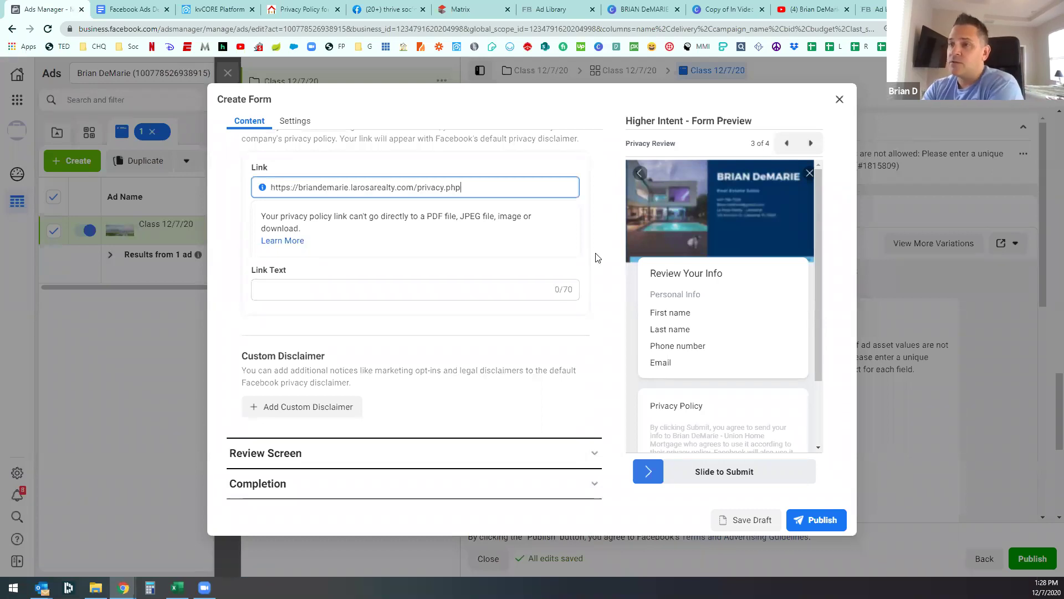
pyautogui.scroll(1, 597, 258)
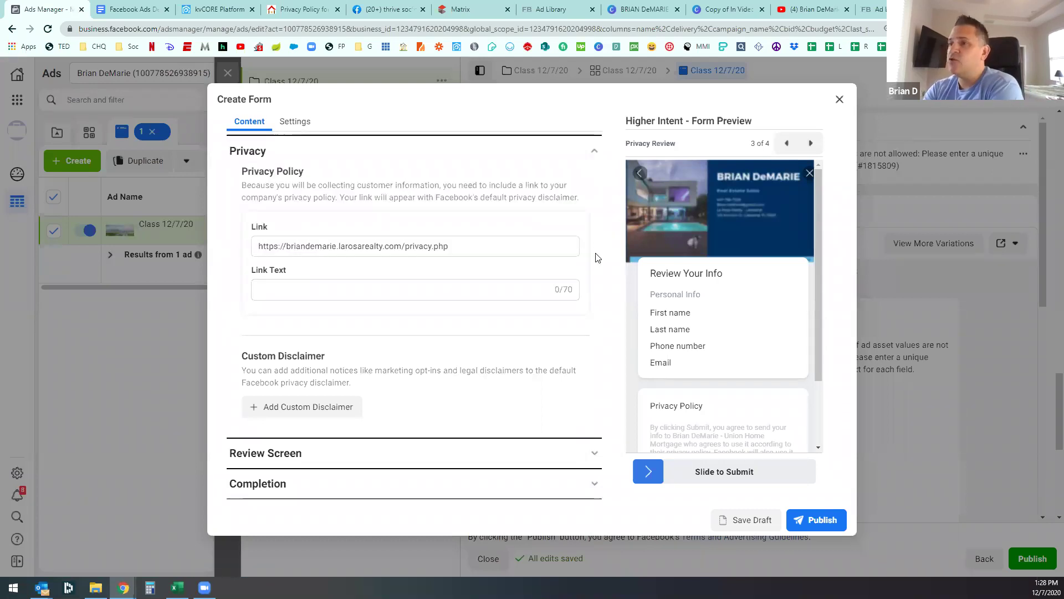
# Step: Check the end of the Facebook Ads Detailed Targeting & Ad Copy document and return to the lead form's Privacy section
pyautogui.tripleClick(375, 244)
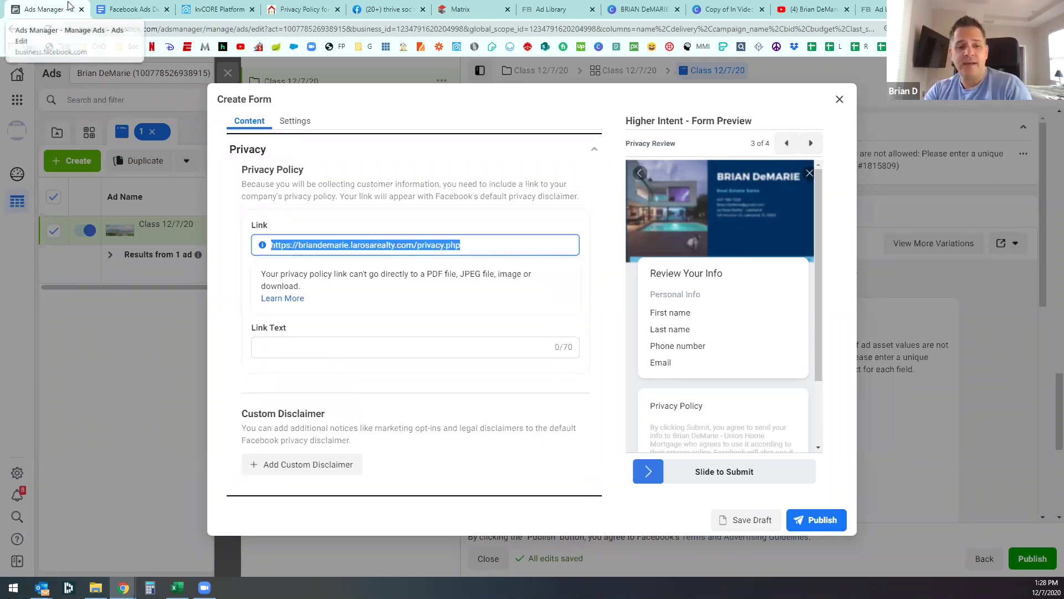
pyautogui.click(133, 9)
pyautogui.scroll(-13, 410, 320)
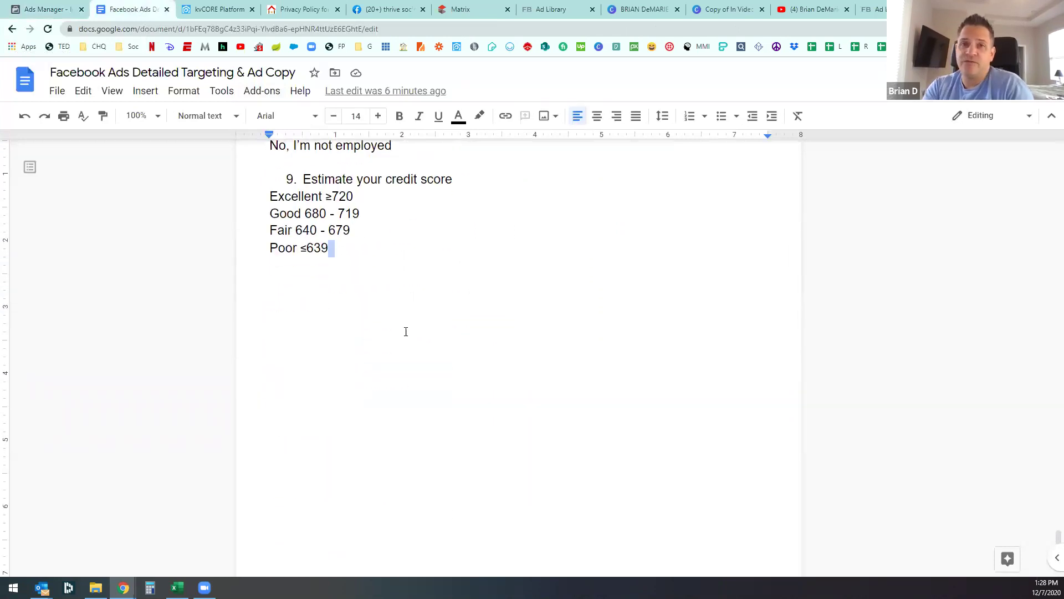
pyautogui.click(44, 9)
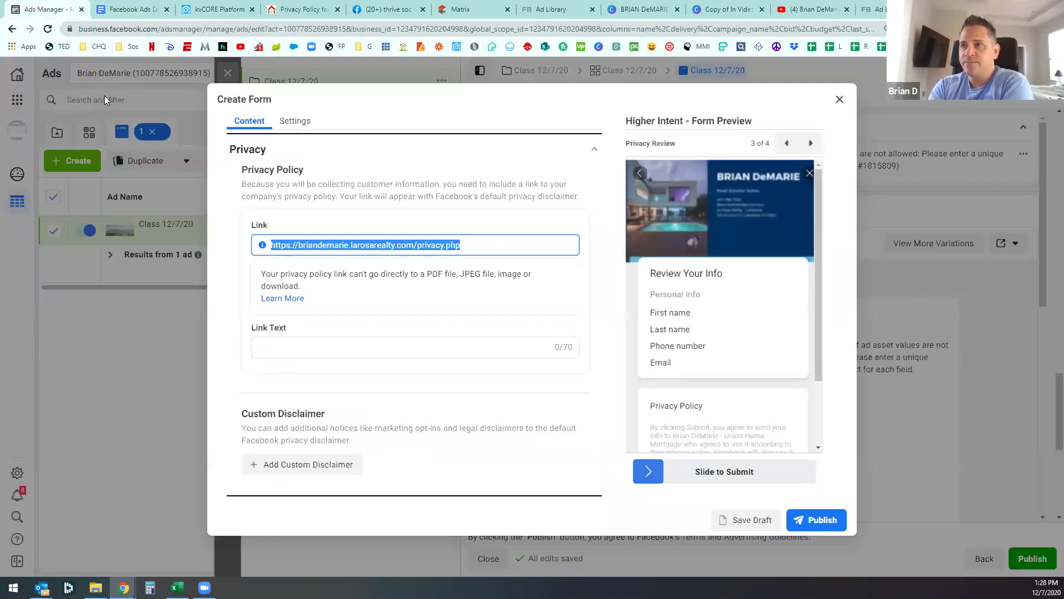
pyautogui.click(605, 257)
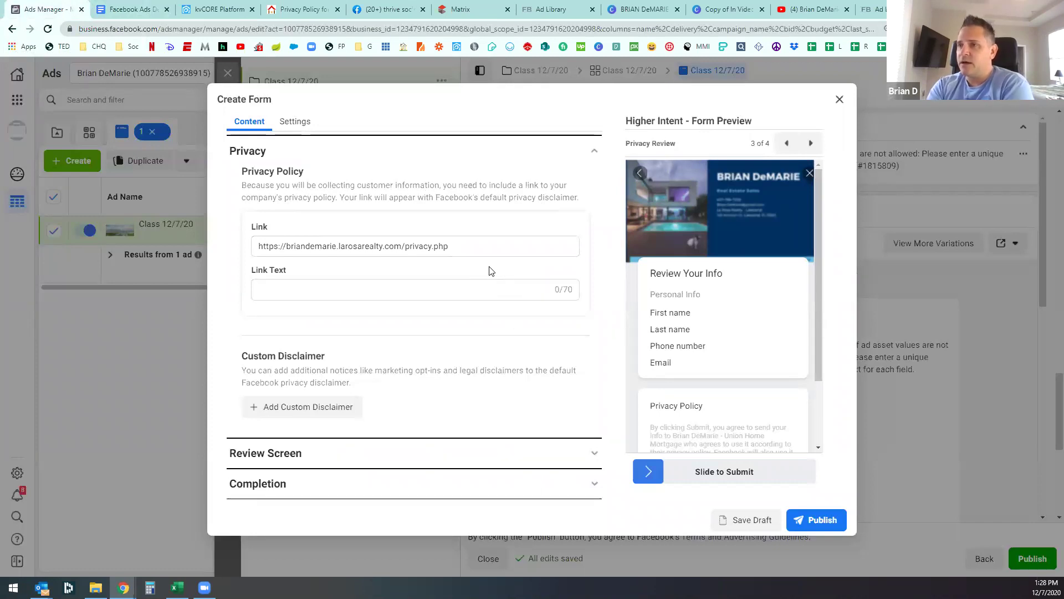
# Step: Set the privacy policy's link text to "Privacy Policy"
pyautogui.click(376, 284)
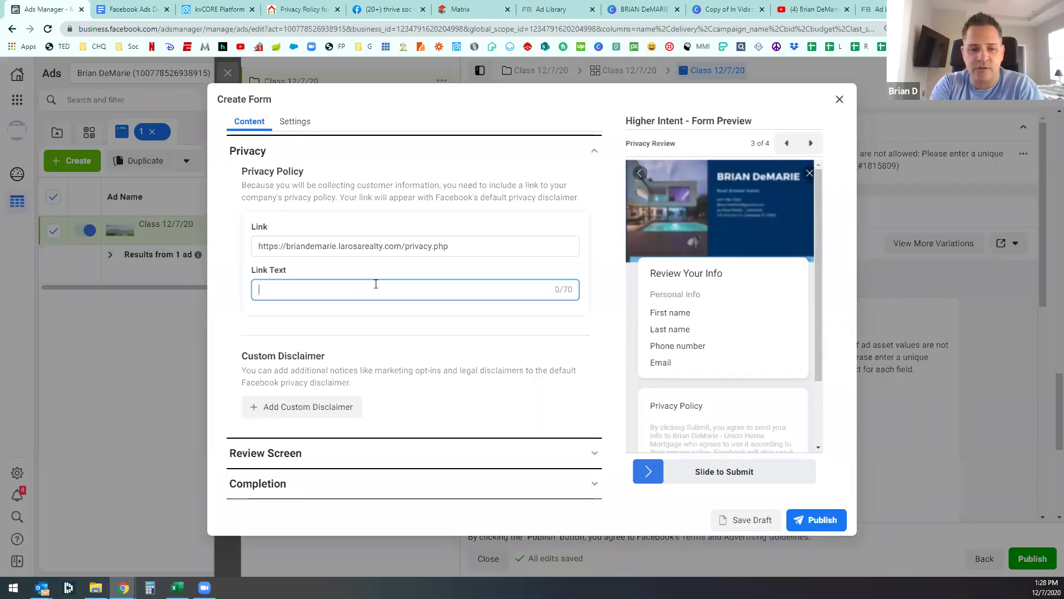
pyautogui.write('Privacy ')
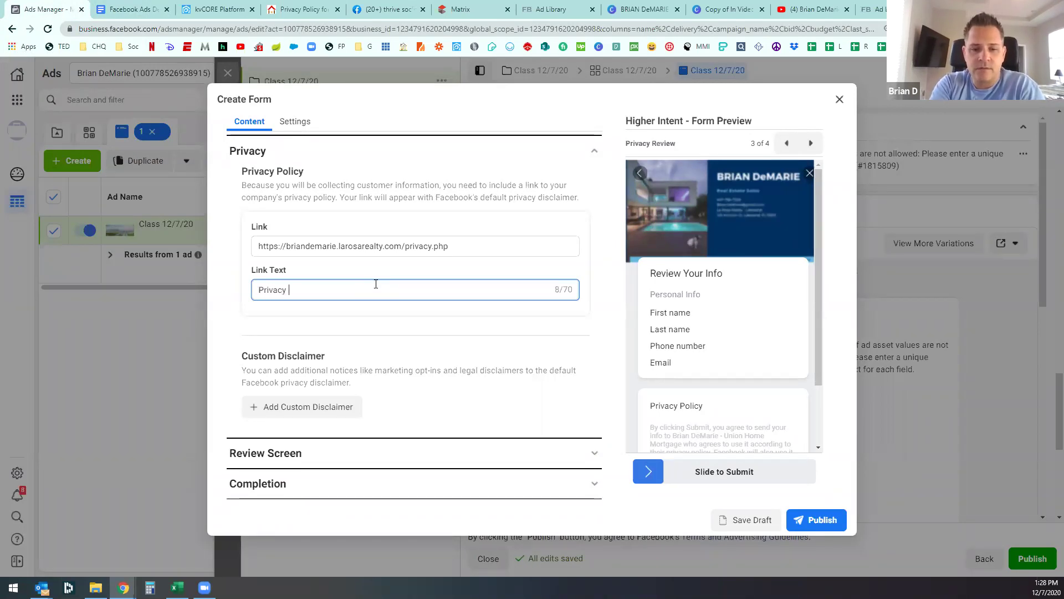
pyautogui.write('Policy')
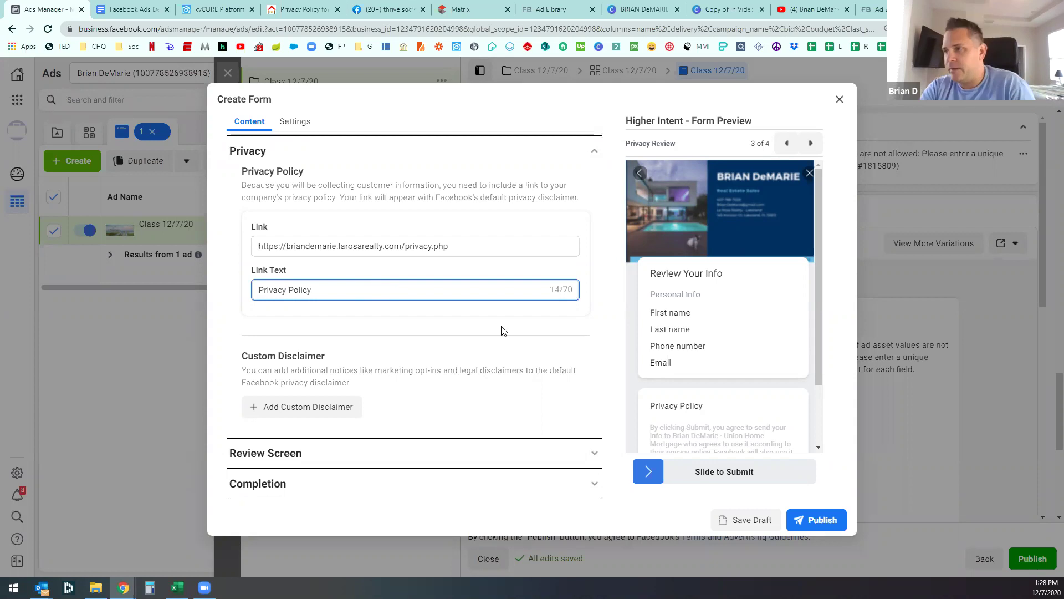
pyautogui.click(588, 336)
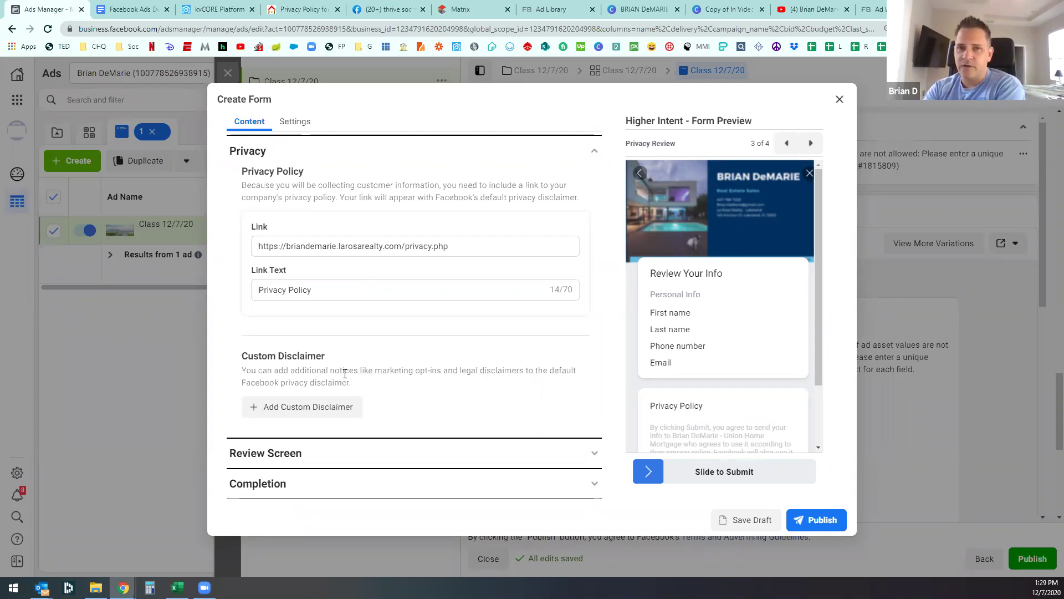
# Step: Expand the form's Review Screen and Completion sections and examine the message for leads, call-to-action and link settings
pyautogui.scroll(-2, 634, 365)
pyautogui.click(602, 459)
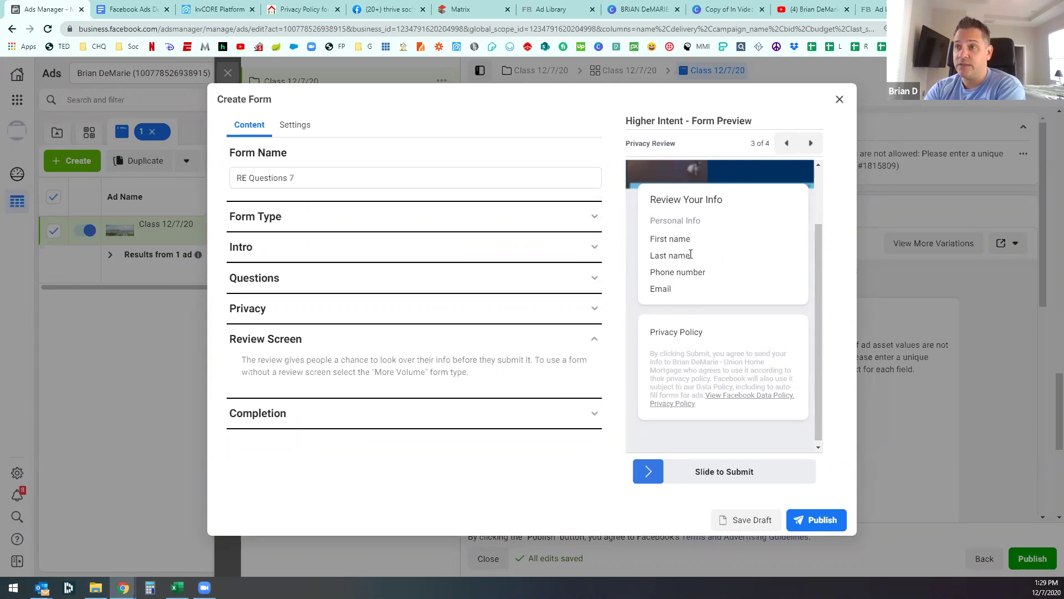
pyautogui.click(594, 415)
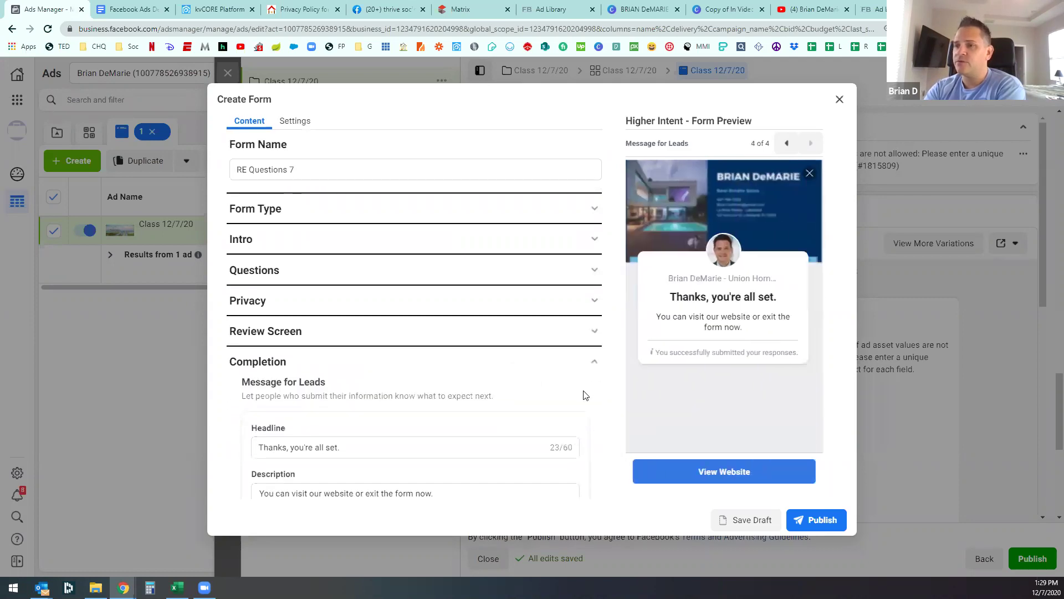
pyautogui.scroll(-1, 566, 377)
pyautogui.scroll(-2, 280, 304)
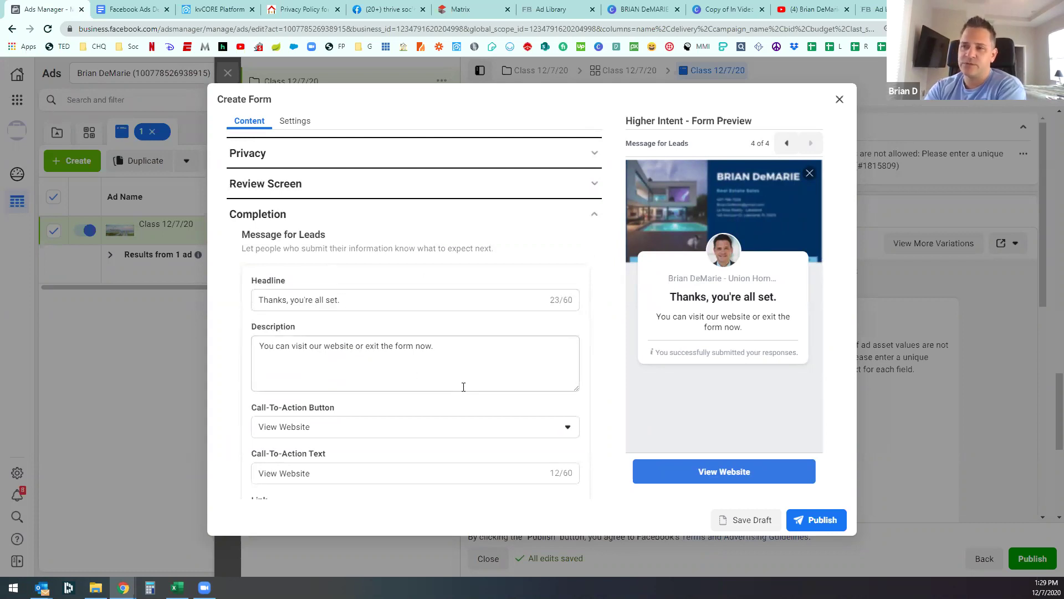
pyautogui.scroll(-1, 466, 385)
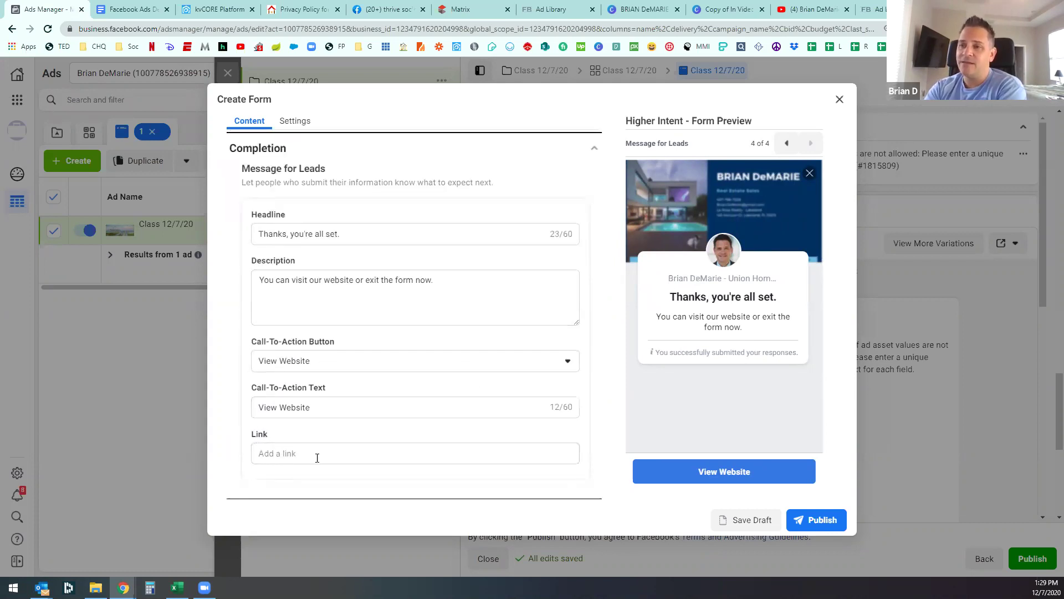
# Step: Switch to the La Rosa Realty website, return to its home page and copy the home page address
pyautogui.click(290, 10)
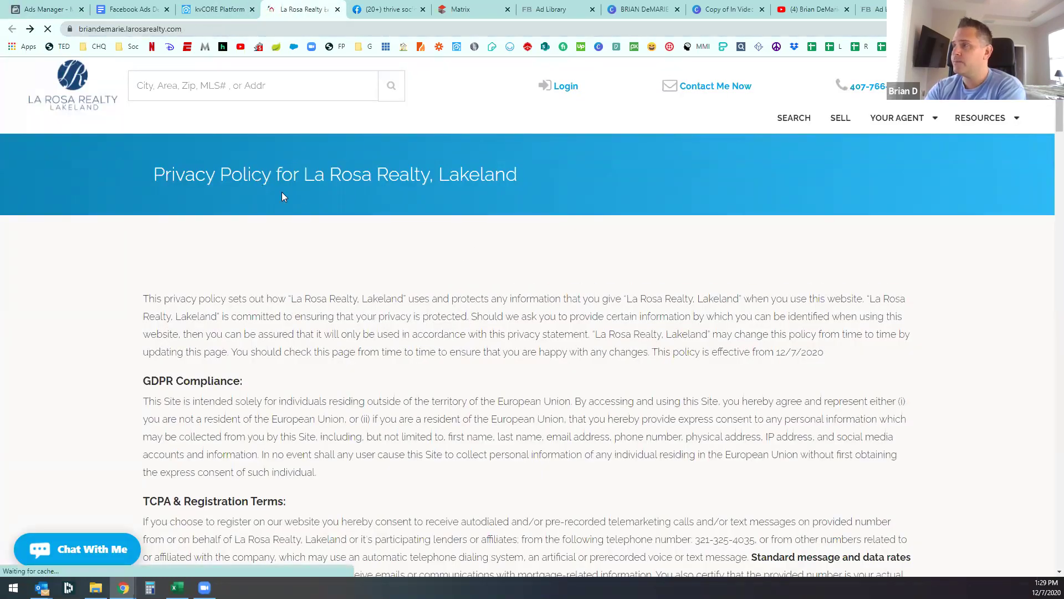
pyautogui.scroll(8, 413, 224)
pyautogui.scroll(15, 415, 185)
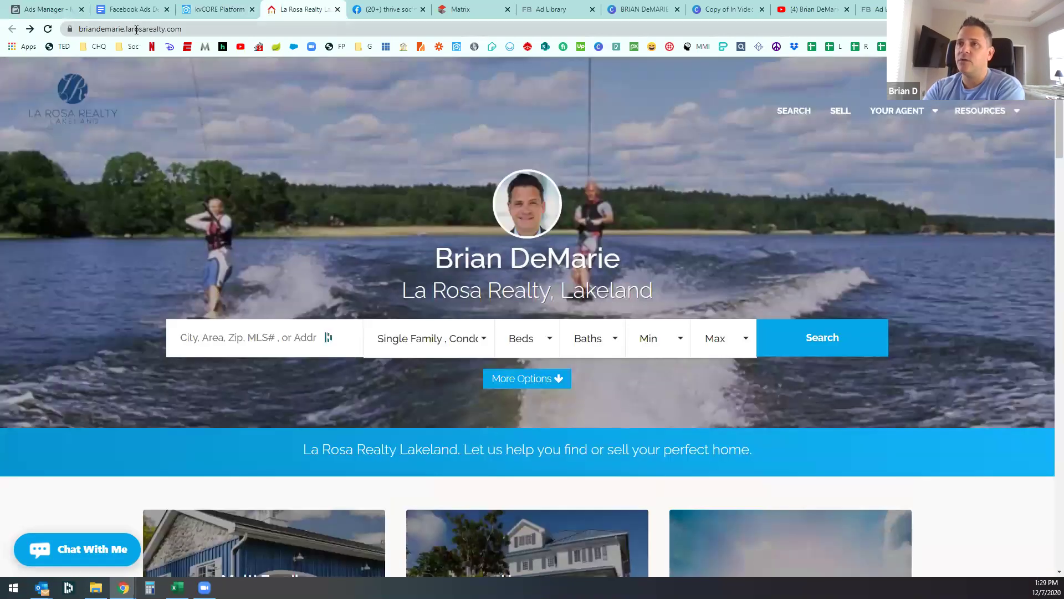
pyautogui.click(137, 30)
pyautogui.hotkey('ctrl', 'c')
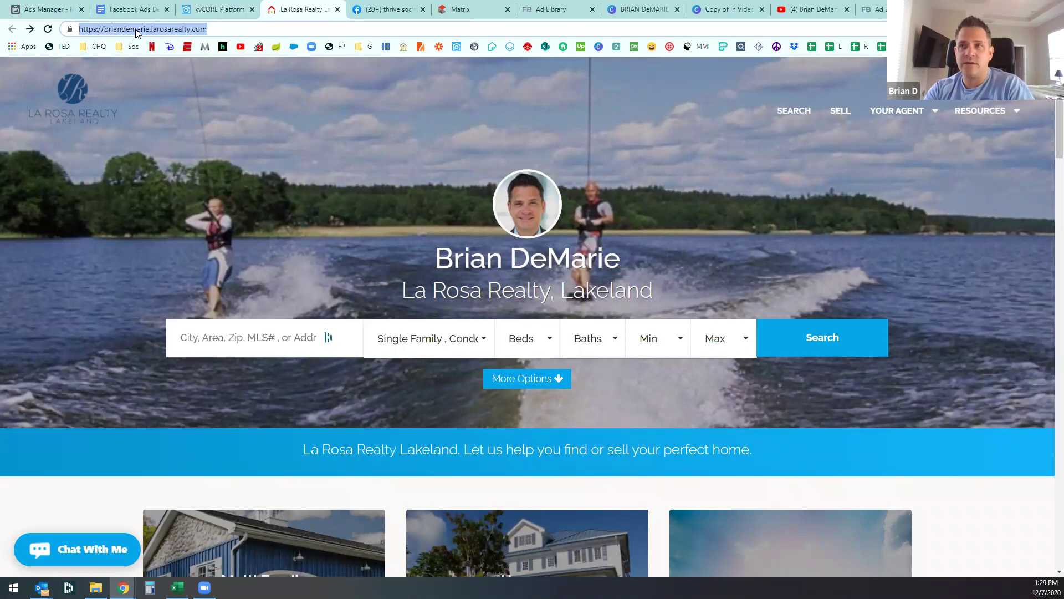
# Step: Switch to the lead form in Ads Manager and paste the copied home page address as the Completion message's View Website link
pyautogui.click(56, 9)
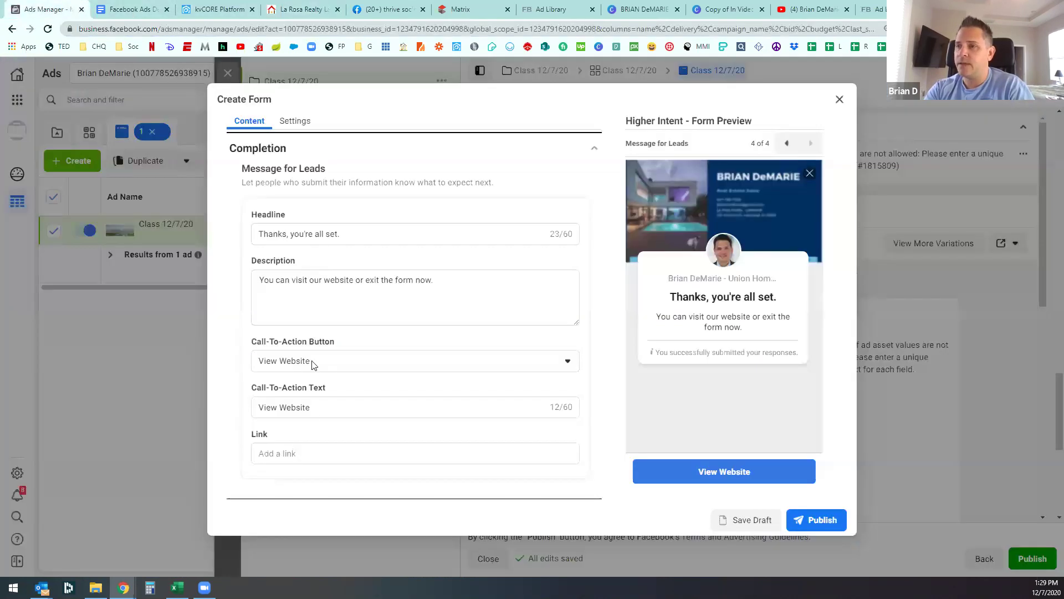
pyautogui.click(312, 453)
pyautogui.hotkey('ctrl', 'v')
pyautogui.click(597, 397)
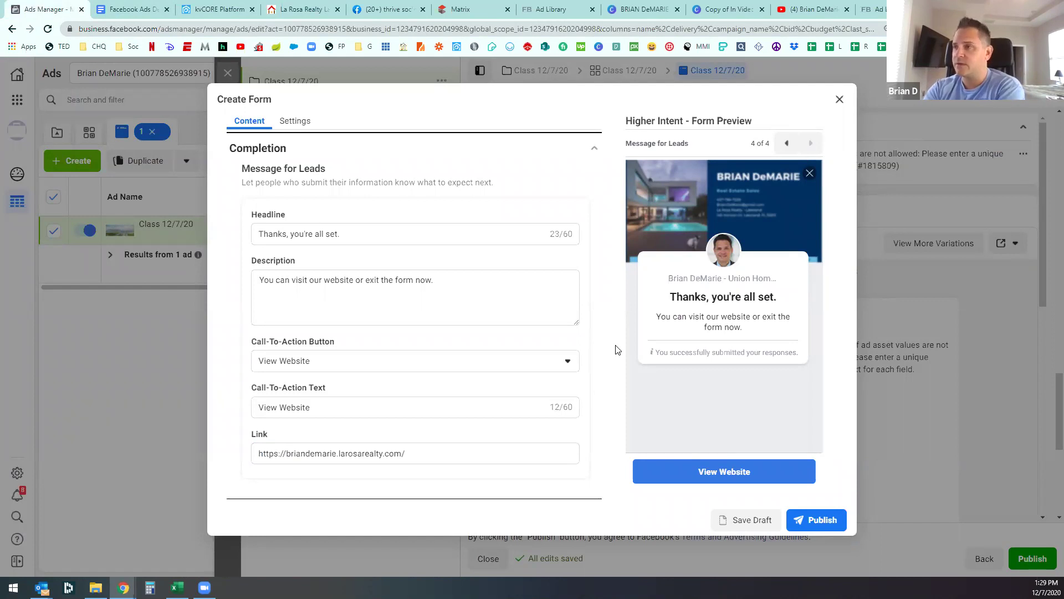
# Step: Review the form's Form Type, Intro greeting and Privacy sections alongside the form preview
pyautogui.scroll(4, 488, 382)
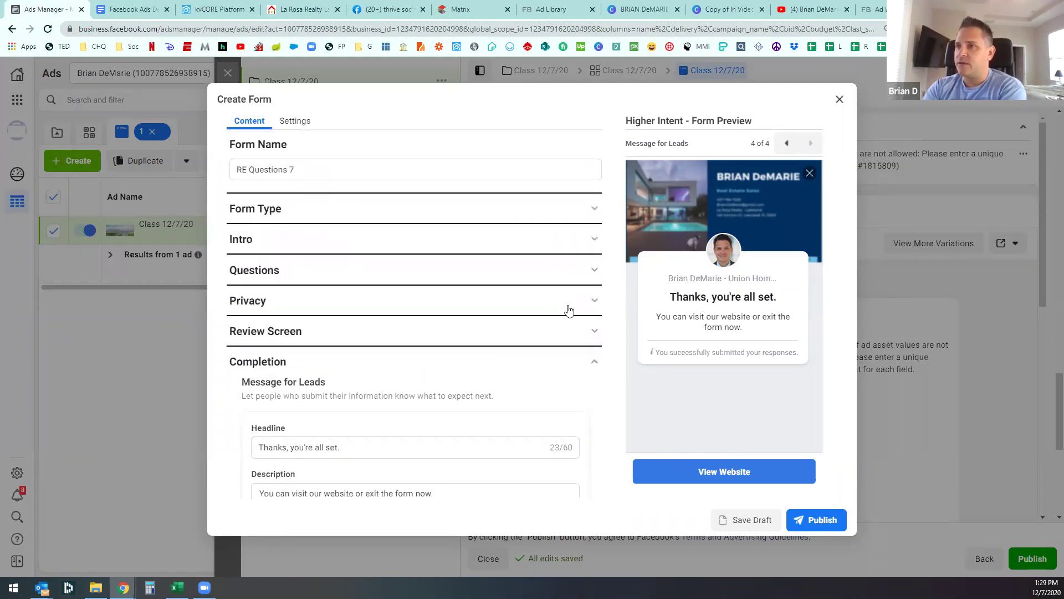
pyautogui.click(595, 210)
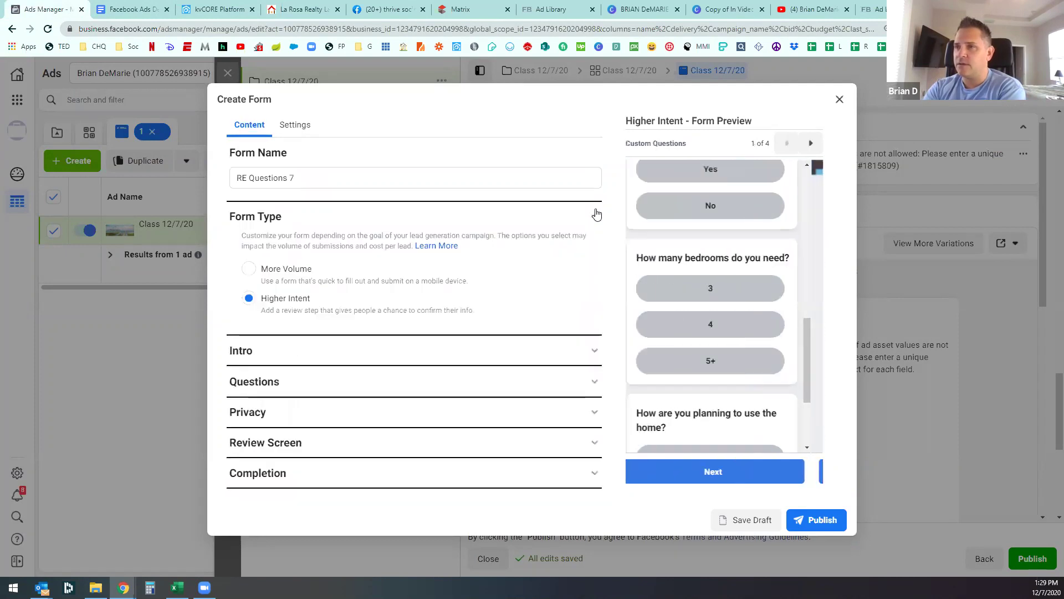
pyautogui.click(592, 352)
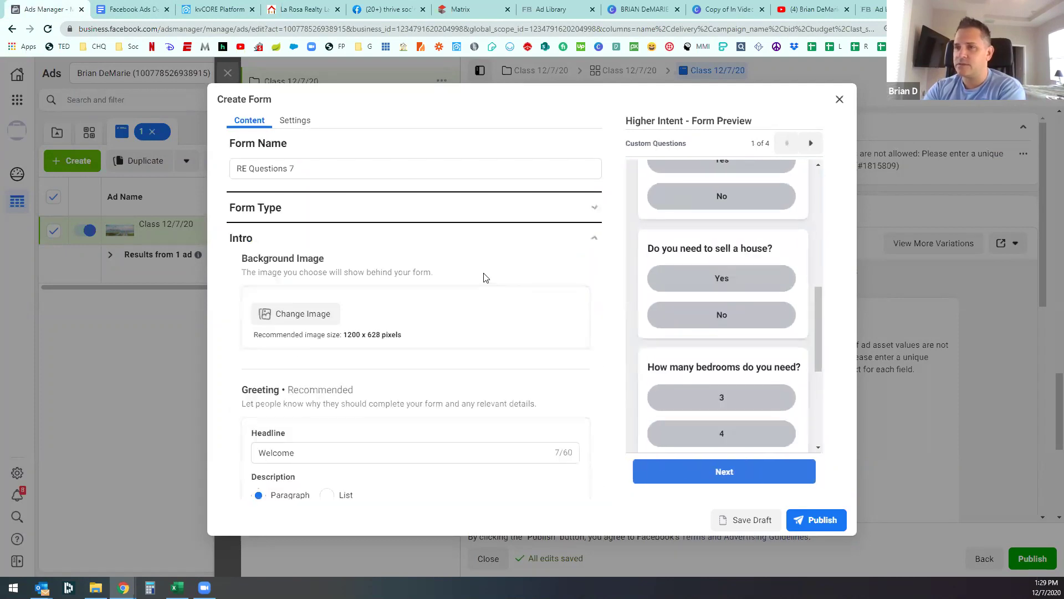
pyautogui.scroll(-4, 483, 277)
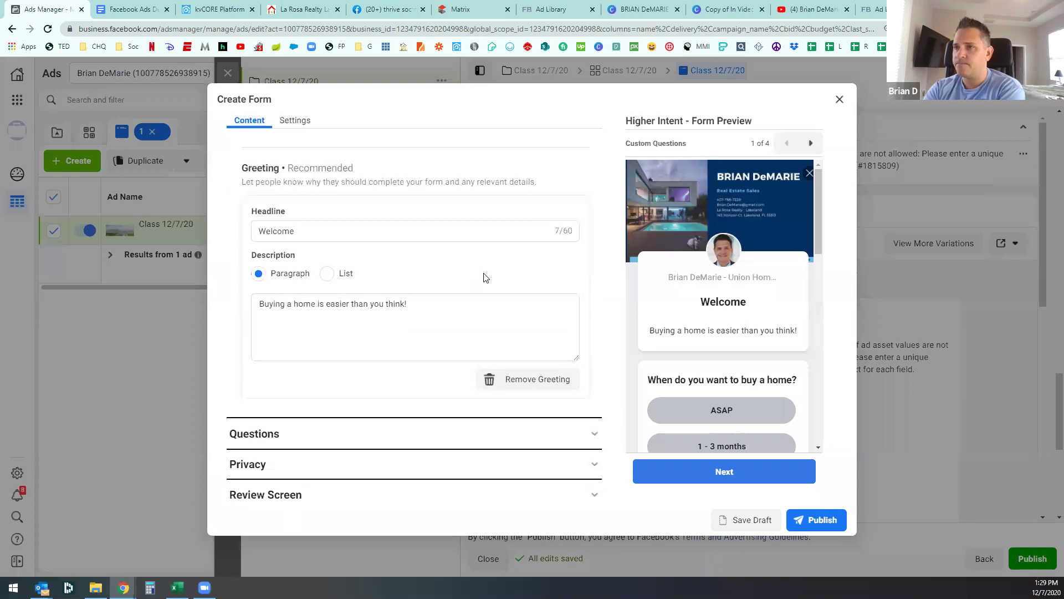
pyautogui.scroll(1, 483, 277)
pyautogui.scroll(-1, 482, 278)
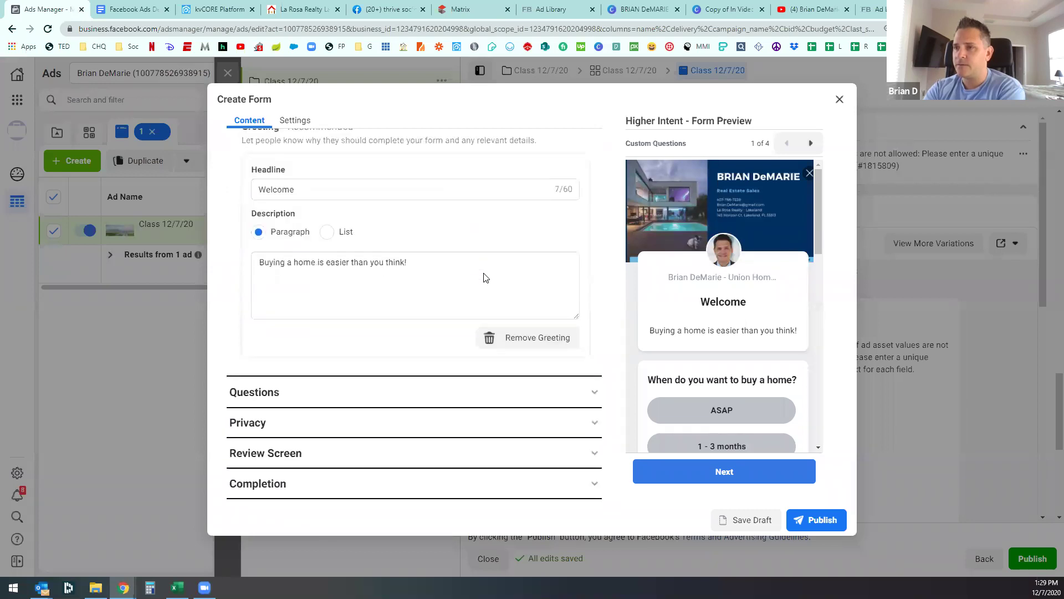
pyautogui.click(594, 422)
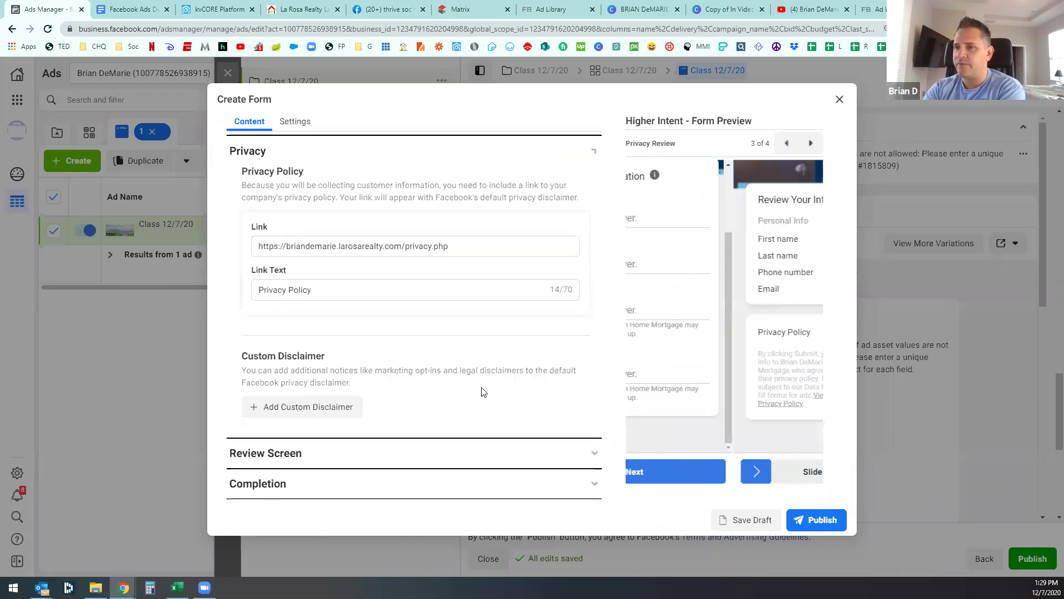
pyautogui.scroll(1, 482, 388)
pyautogui.scroll(2, 485, 382)
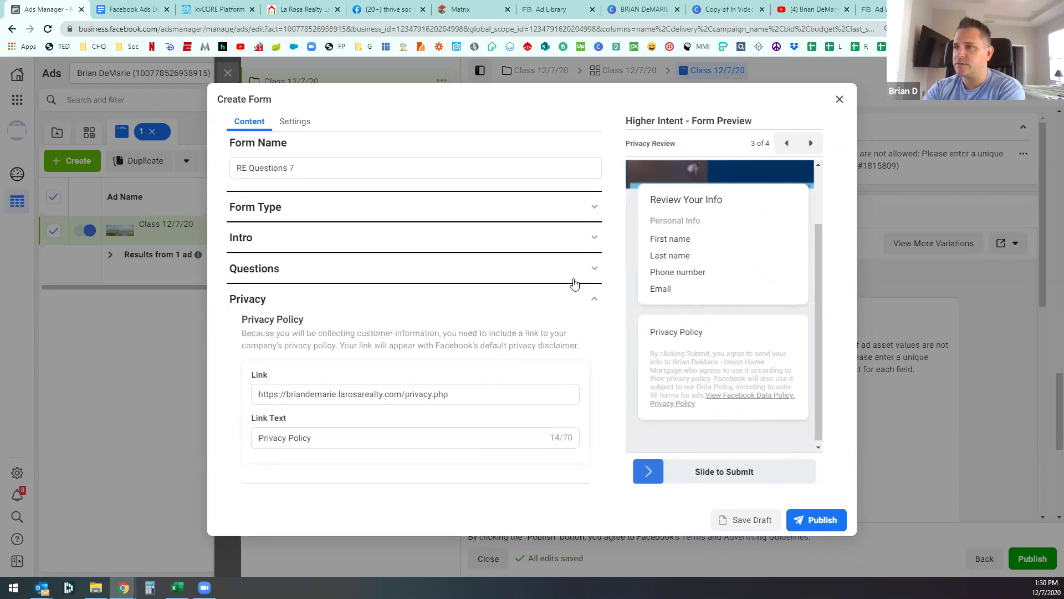
# Step: Review the lead form's Questions, Privacy, Review Screen and Completion sections alongside the form preview
pyautogui.click(594, 269)
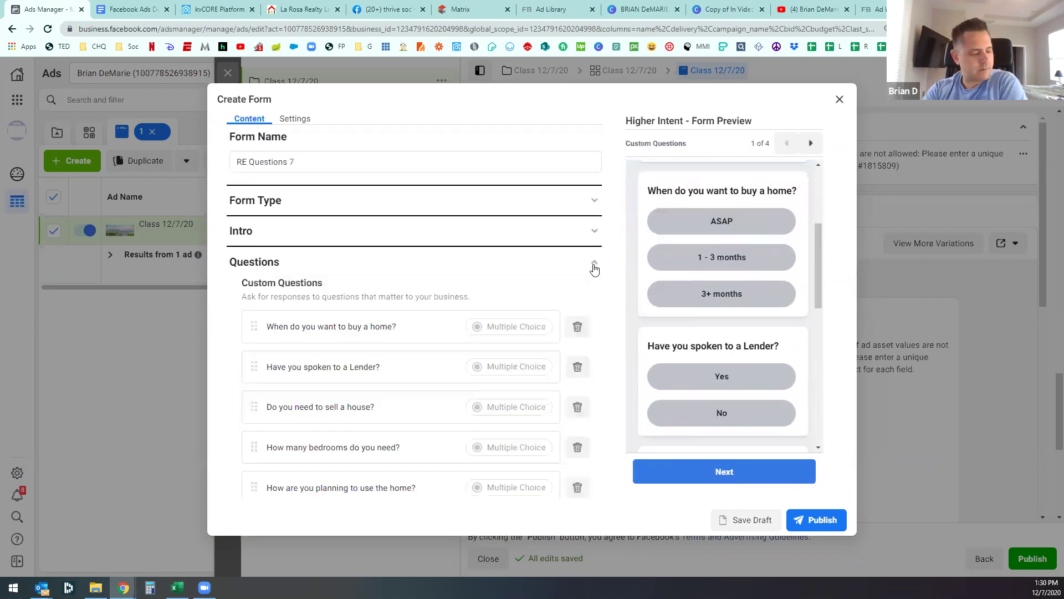
pyautogui.scroll(-5, 584, 418)
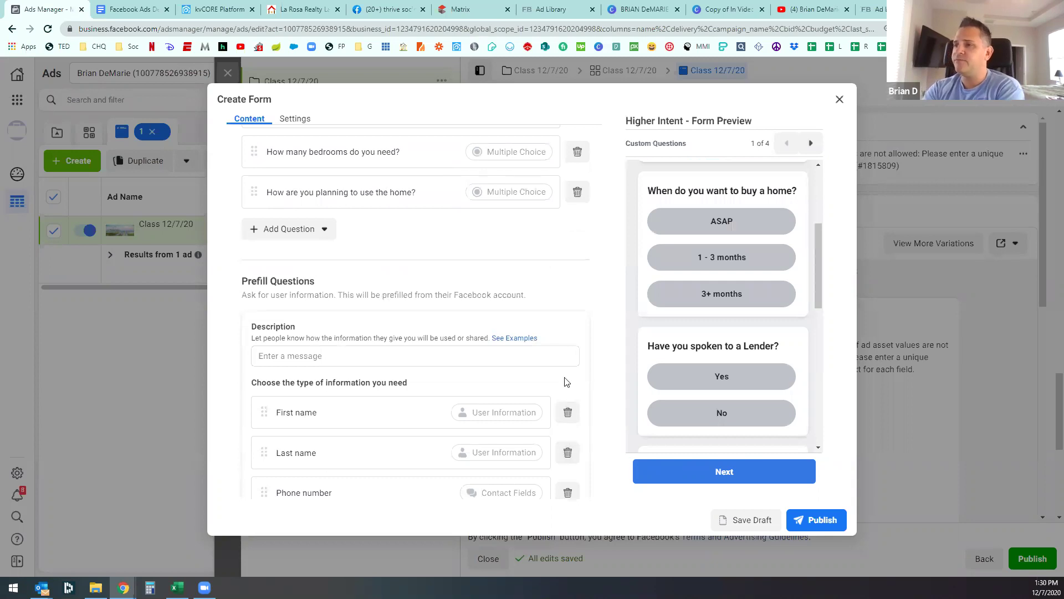
pyautogui.scroll(-4, 563, 381)
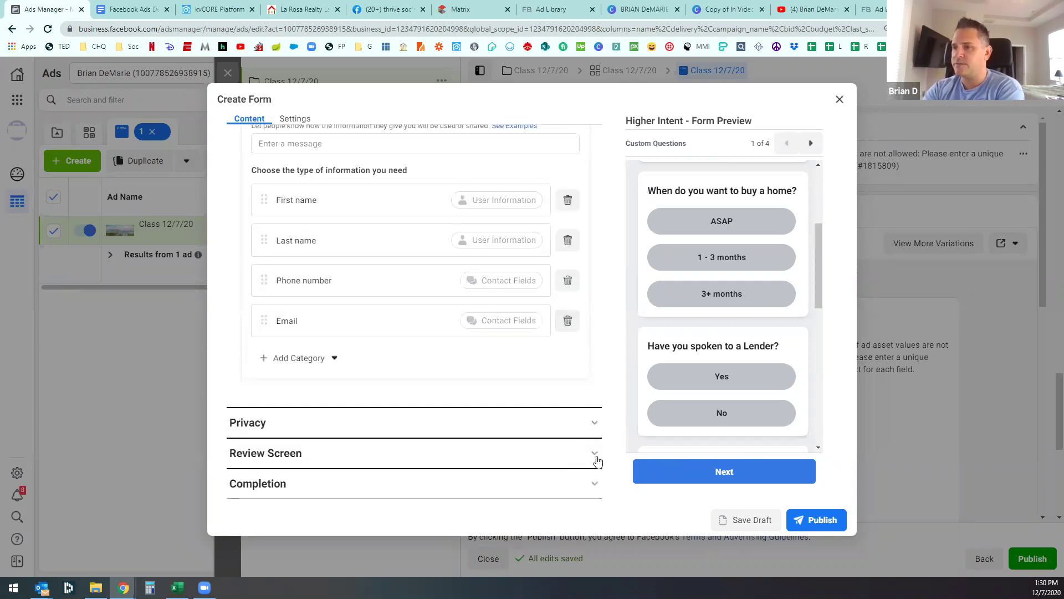
pyautogui.click(592, 423)
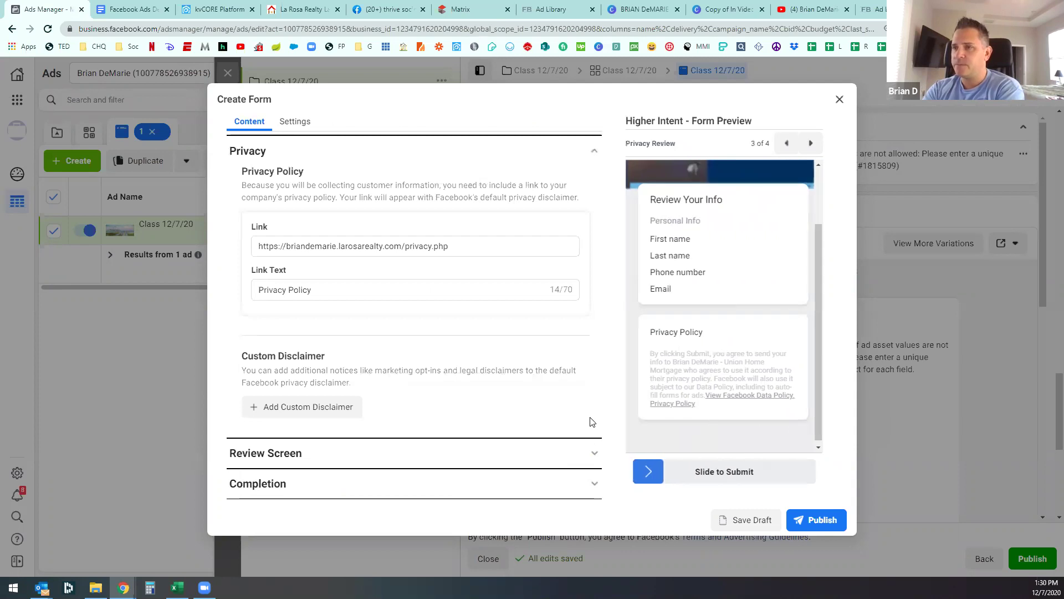
pyautogui.click(594, 452)
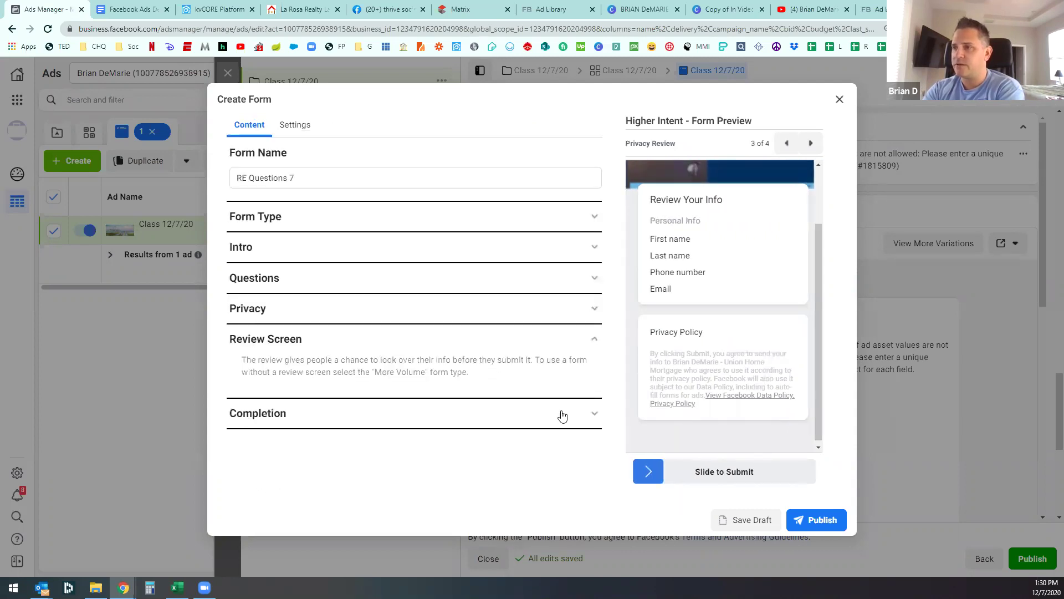
pyautogui.click(586, 417)
pyautogui.scroll(-3, 575, 407)
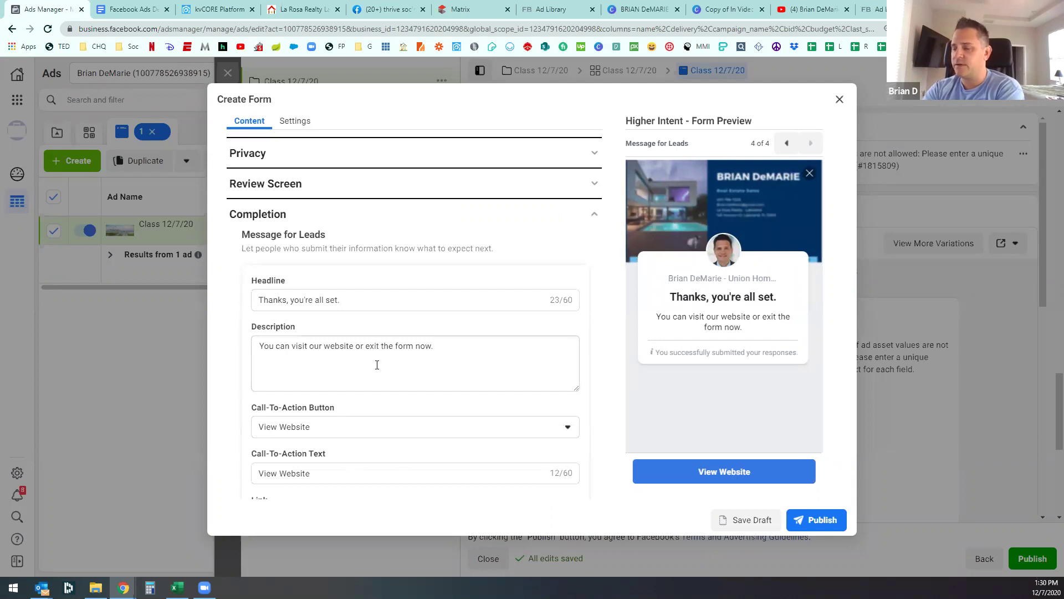
# Step: Try to publish the lead form and go to the flagged Description field under Prefill Questions
pyautogui.click(807, 519)
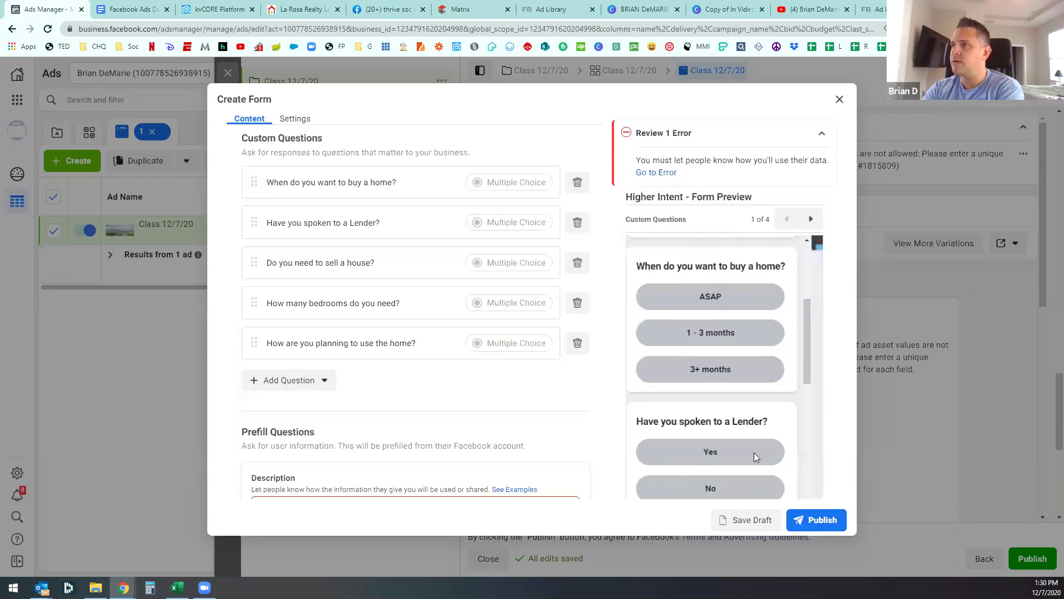
pyautogui.click(657, 173)
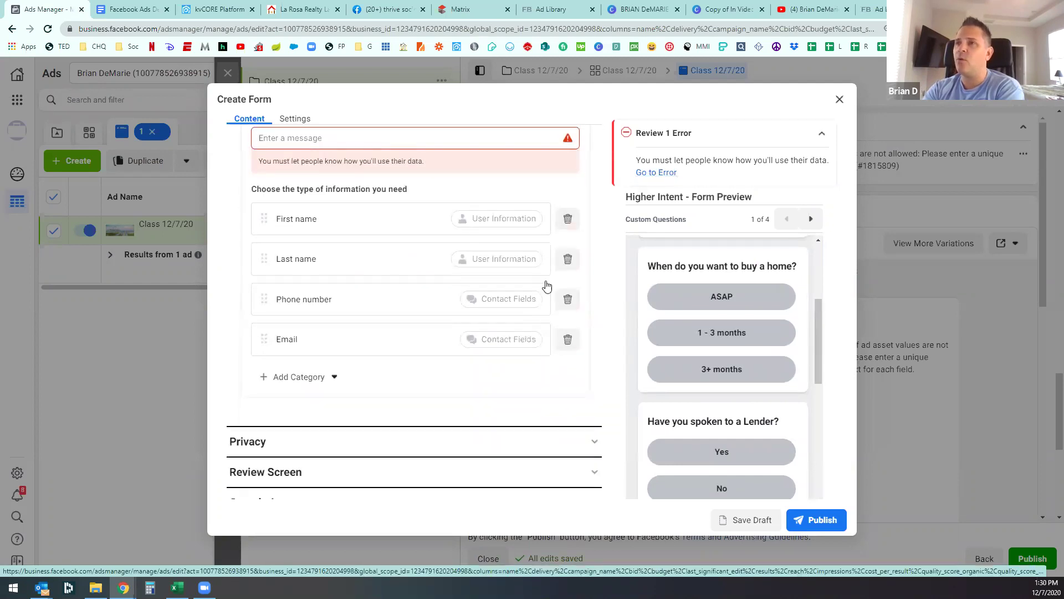
pyautogui.scroll(3, 532, 332)
pyautogui.click(450, 285)
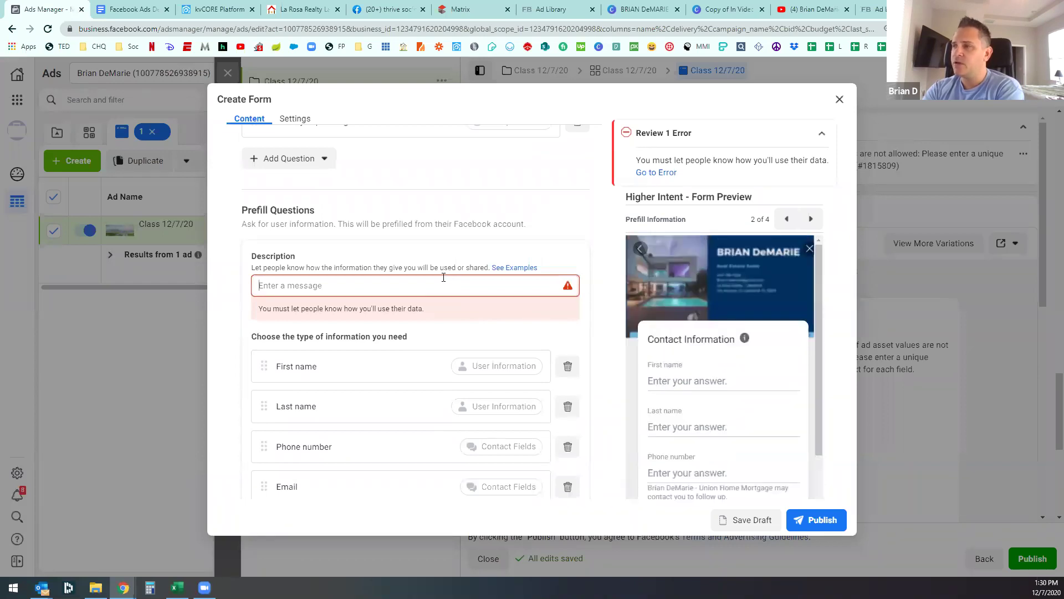
# Step: Switch to the La Rosa Realty website, open its privacy policy page and read how contact information is used
pyautogui.click(299, 9)
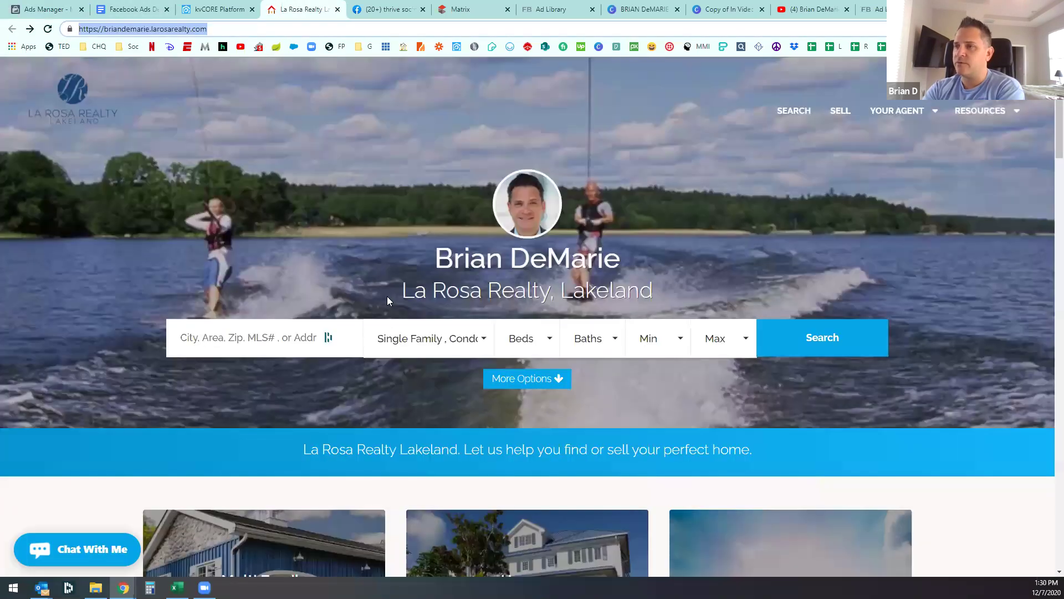
pyautogui.click(370, 386)
pyautogui.scroll(-20, 370, 387)
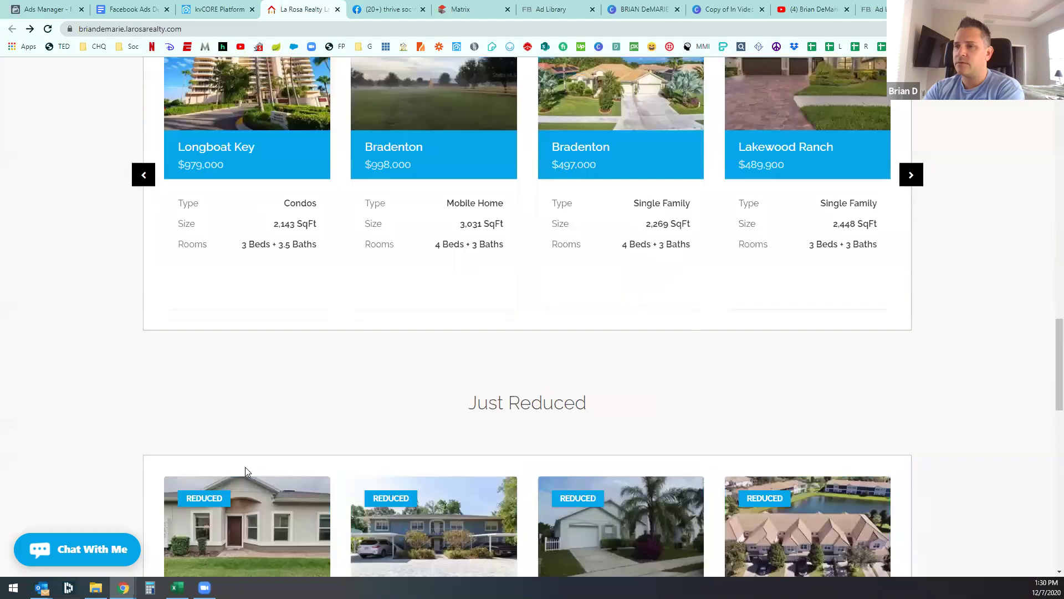
pyautogui.click(391, 550)
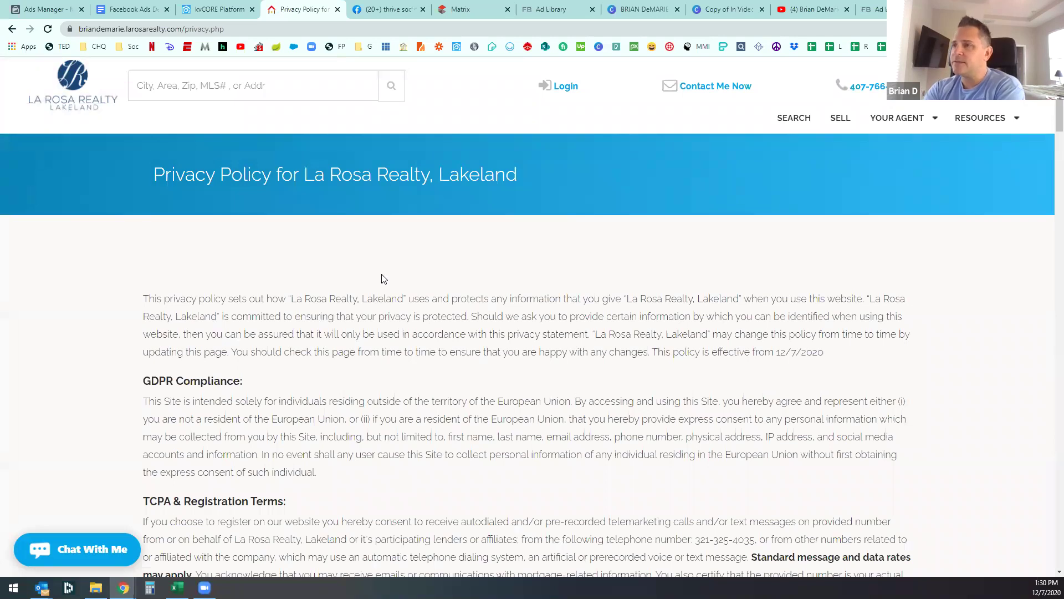
pyautogui.scroll(-3, 557, 329)
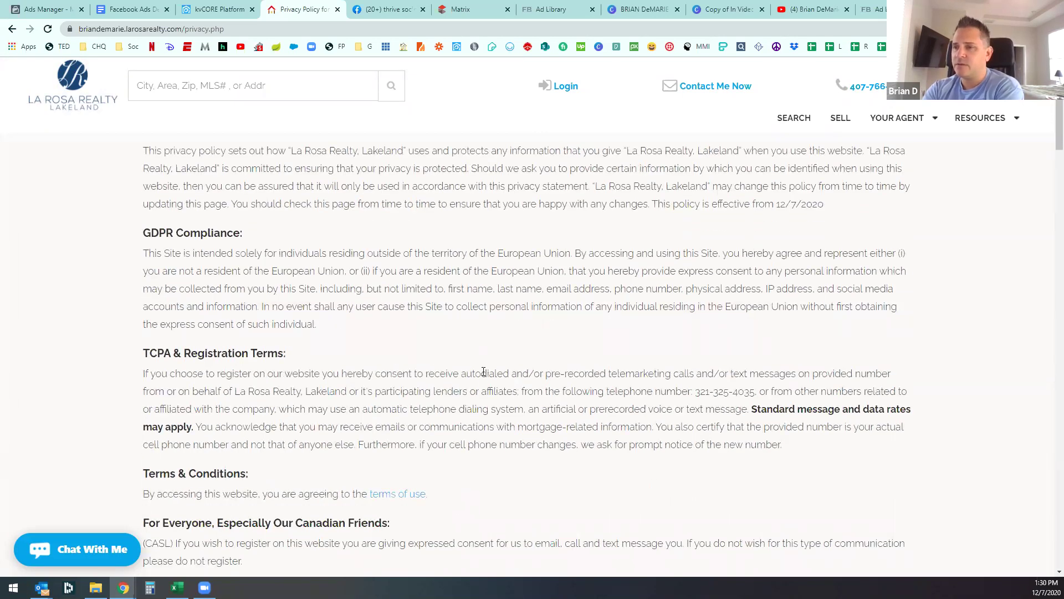
# Step: Return to the Ads Manager lead form, set the Prefill Questions description to "We will only contact you about Real Estate, promise." and publish the form
pyautogui.click(49, 9)
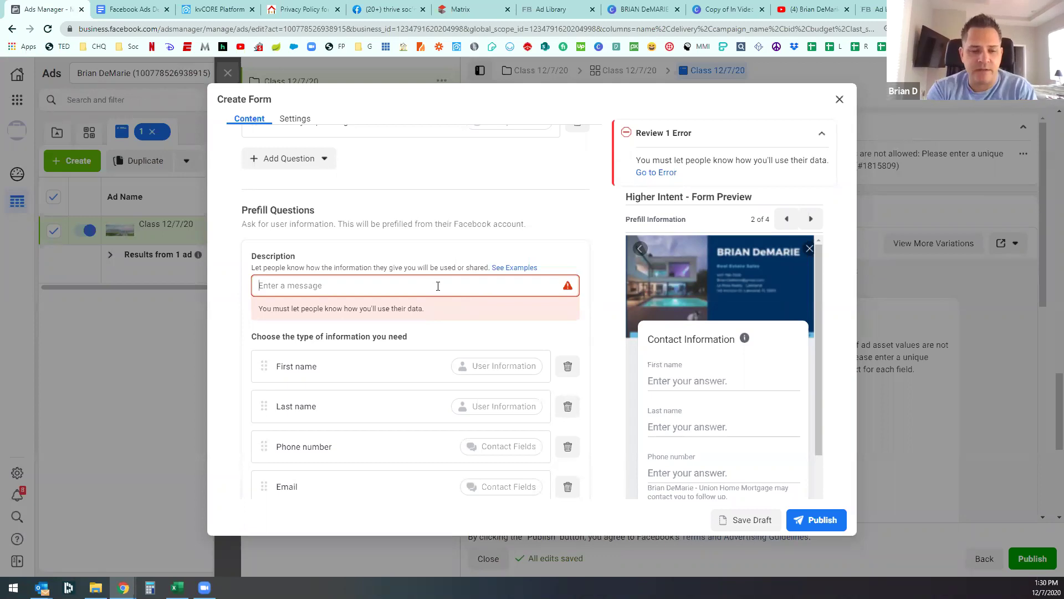
pyautogui.click(438, 286)
pyautogui.write('We ')
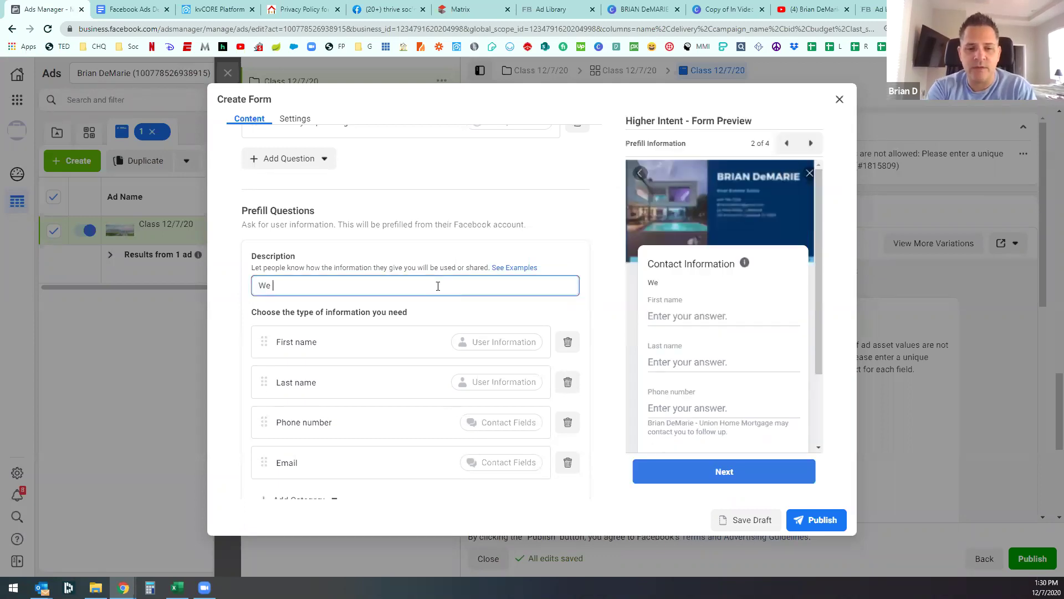
pyautogui.write('will only contzcat')
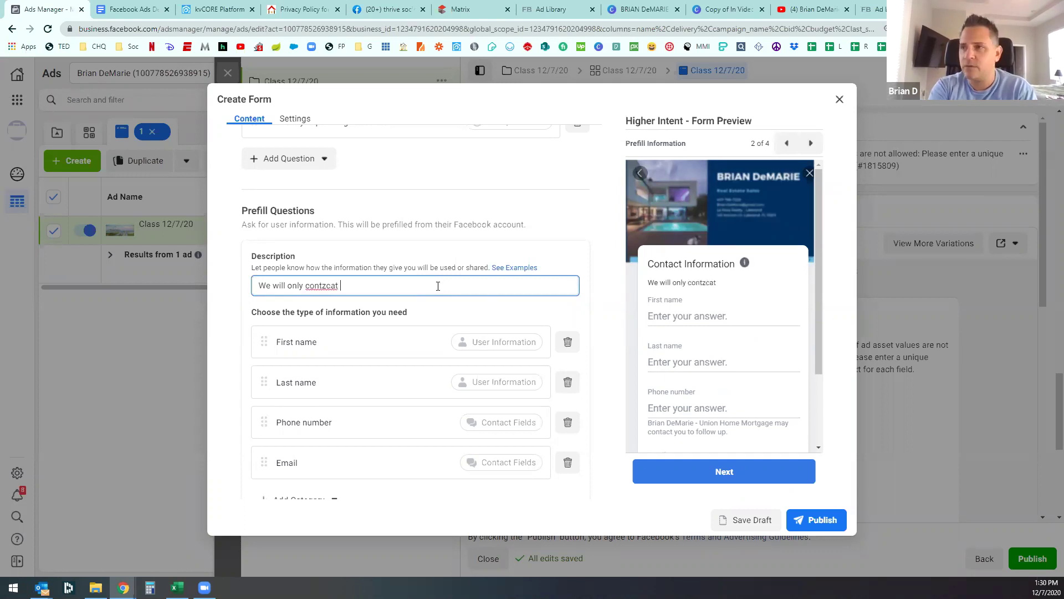
pyautogui.press('BackSpace')
pyautogui.press('BackSpace')
pyautogui.press('BackSpace')
pyautogui.press('BackSpace')
pyautogui.write('act')
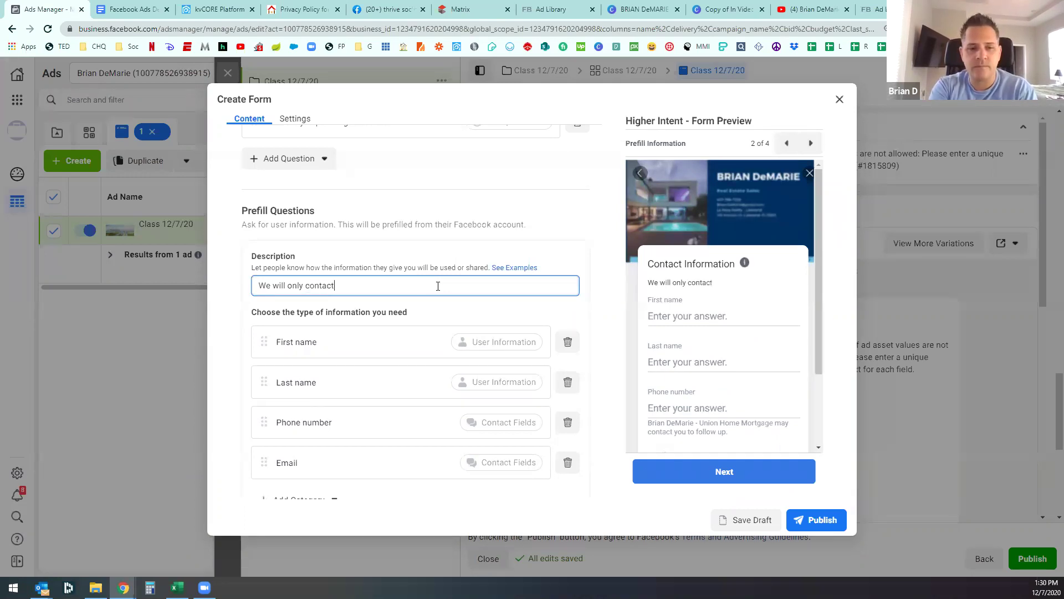
pyautogui.write(' you able')
pyautogui.press('BackSpace')
pyautogui.write('t y')
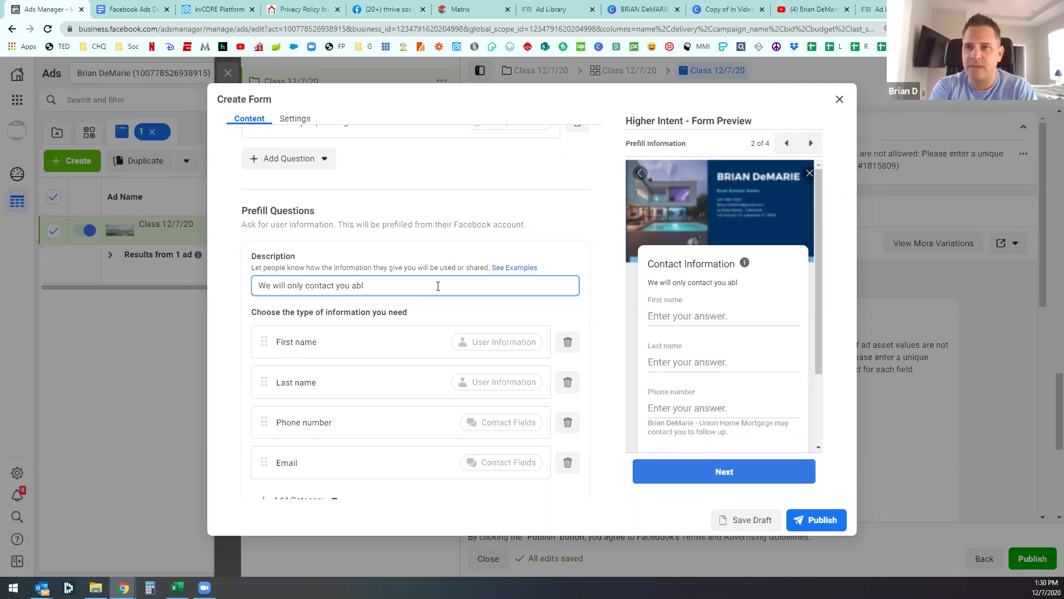
pyautogui.write('ou about Re')
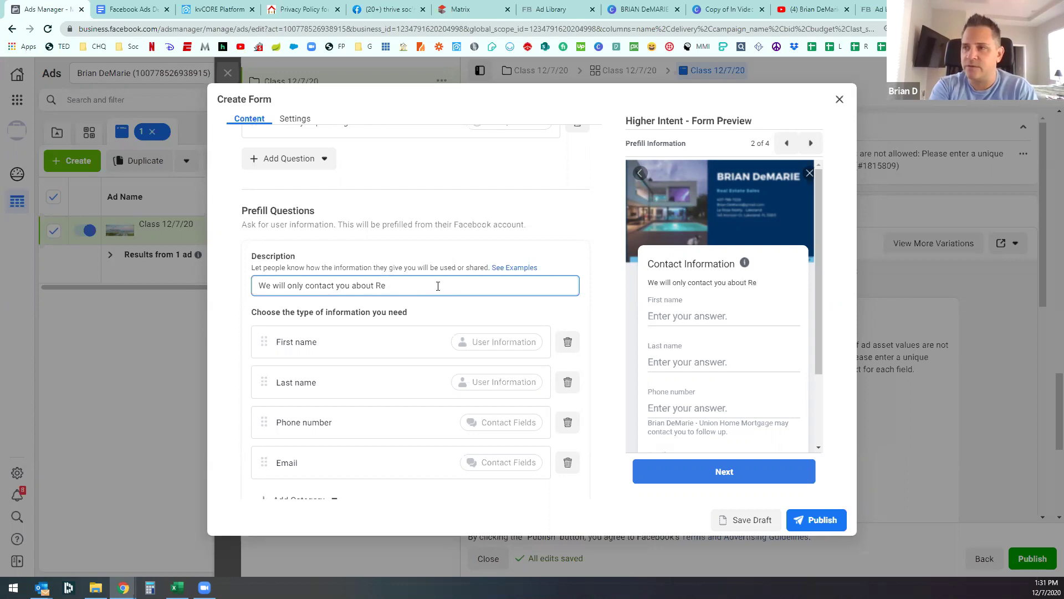
pyautogui.write('al Estate')
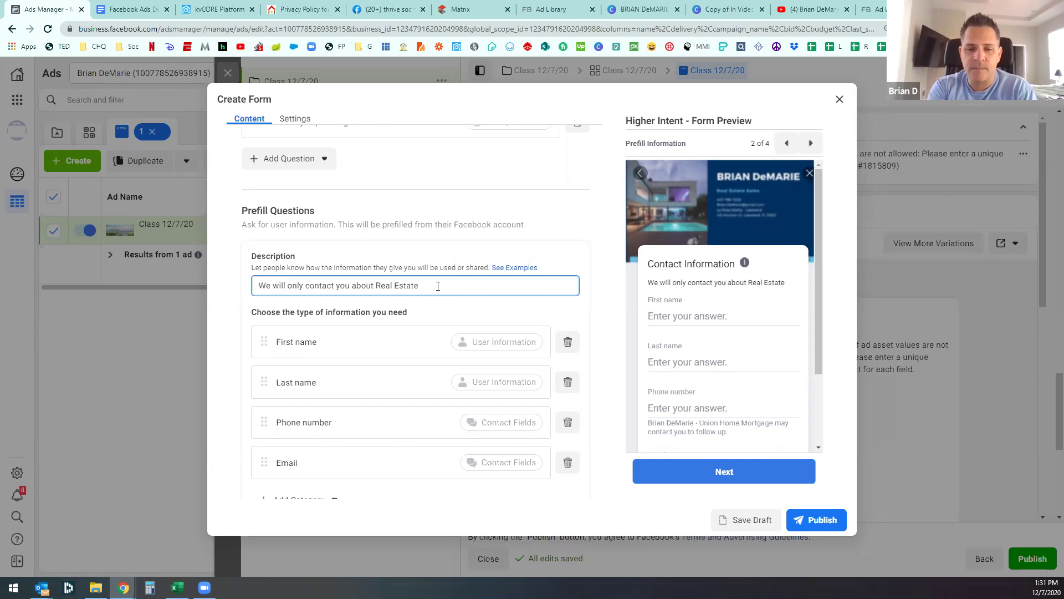
pyautogui.write(', promise.')
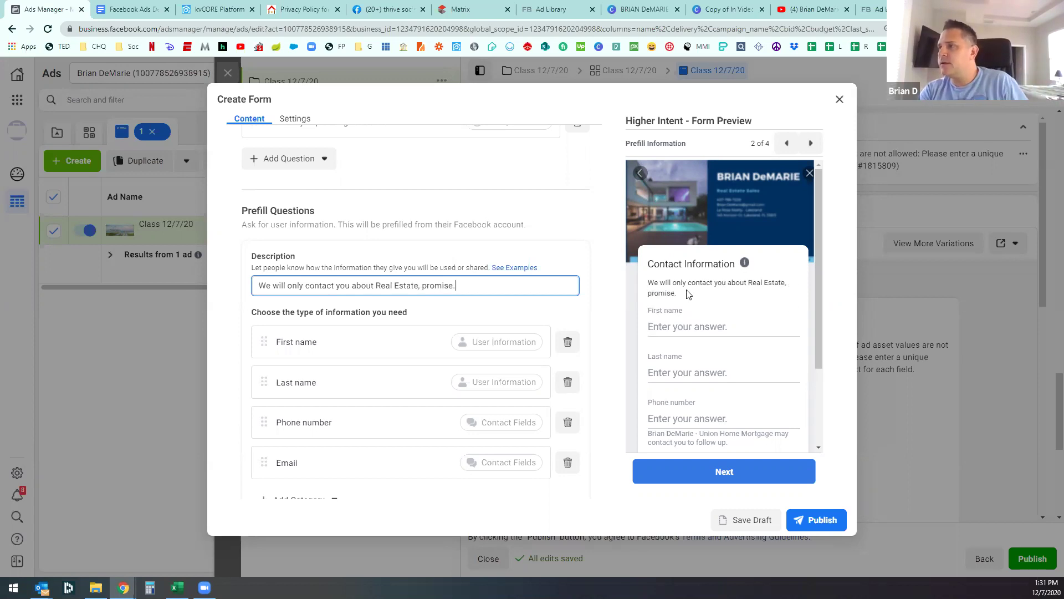
pyautogui.click(789, 523)
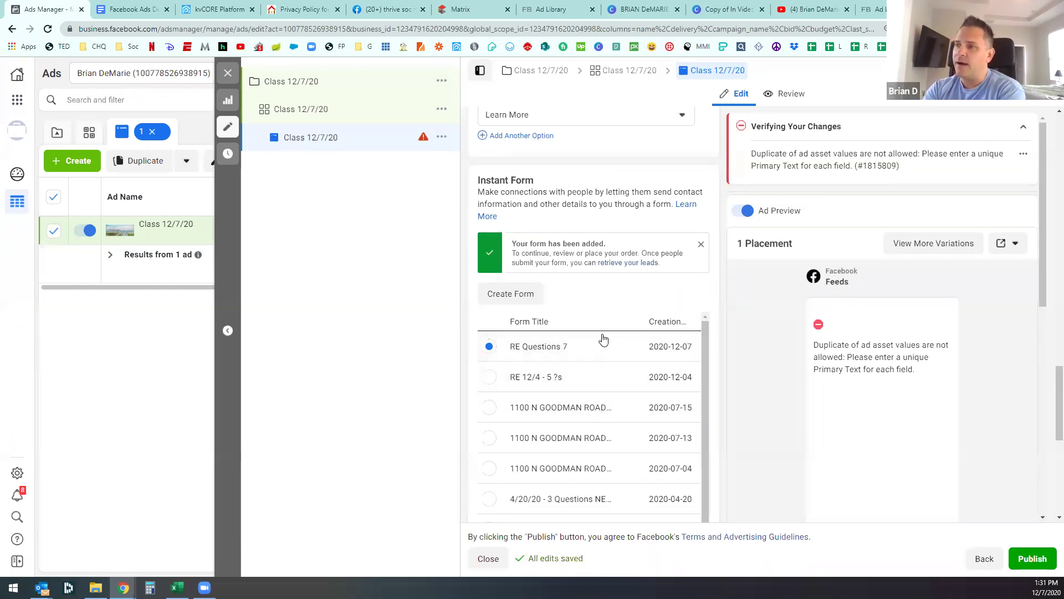
# Step: Look over the ad's Instant Form selection, headline, description, primary text and media settings
pyautogui.scroll(-1, 722, 324)
pyautogui.scroll(4, 565, 340)
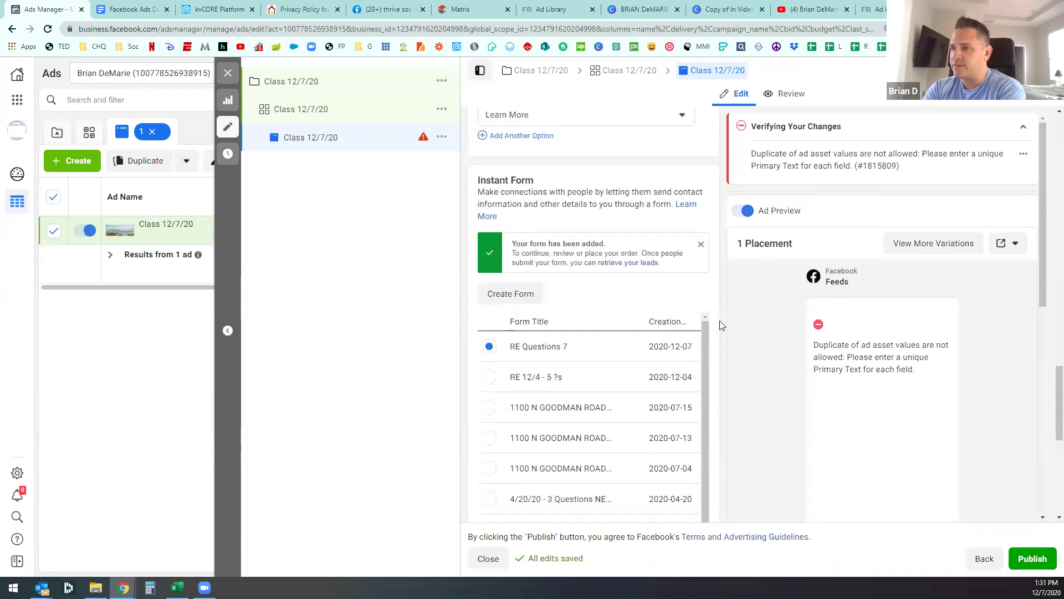
pyautogui.scroll(-1, 608, 417)
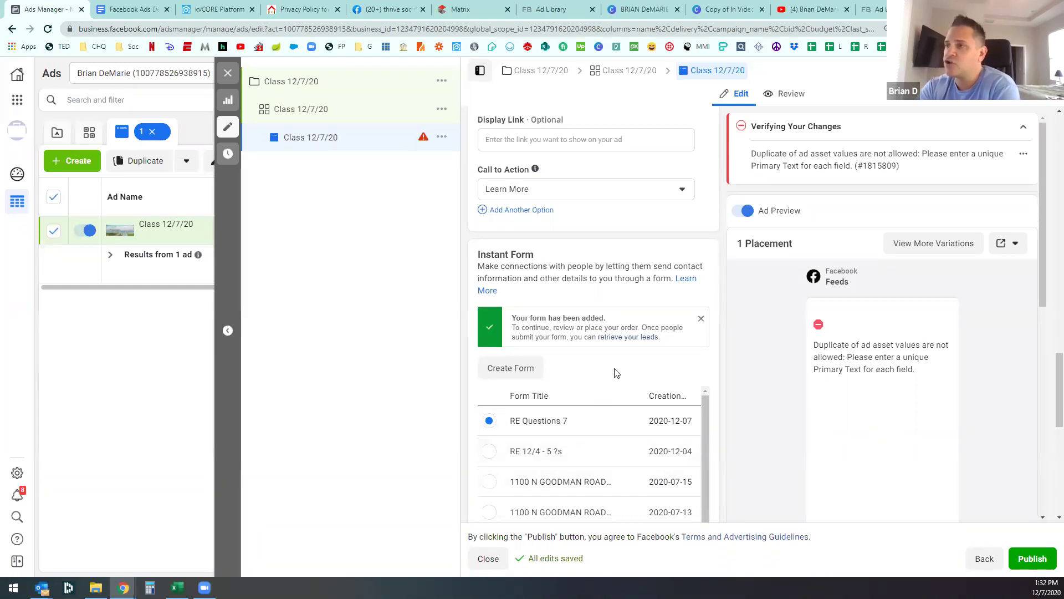
pyautogui.scroll(5, 616, 375)
pyautogui.scroll(4, 613, 380)
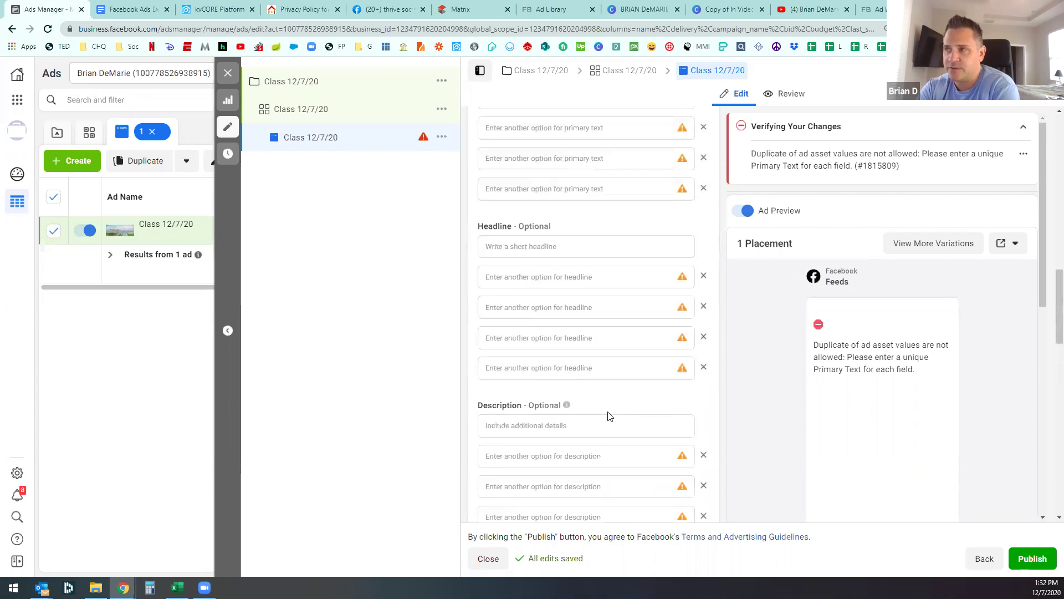
pyautogui.scroll(4, 578, 332)
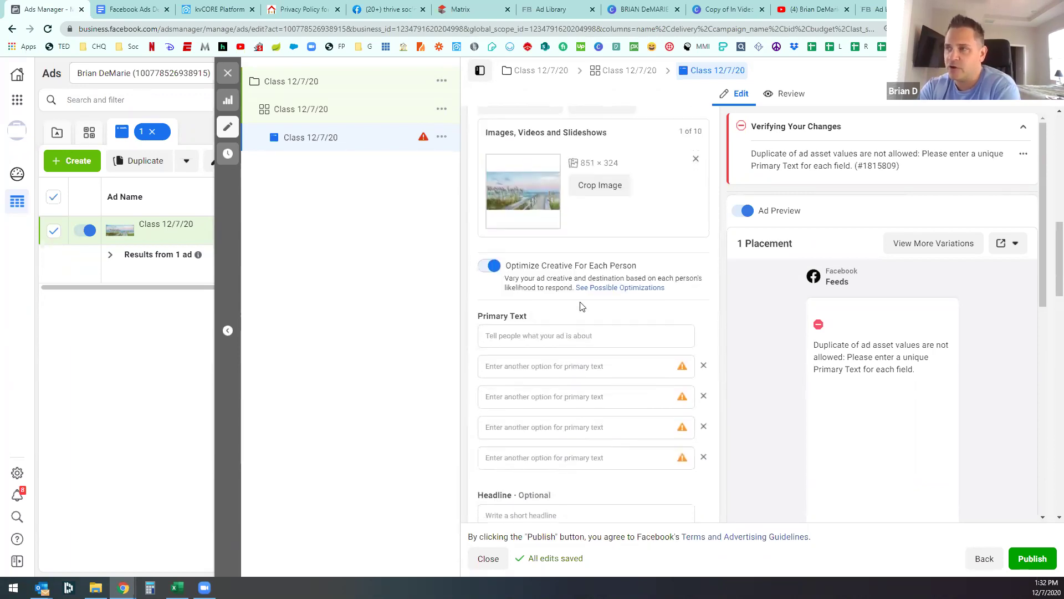
pyautogui.scroll(1, 622, 363)
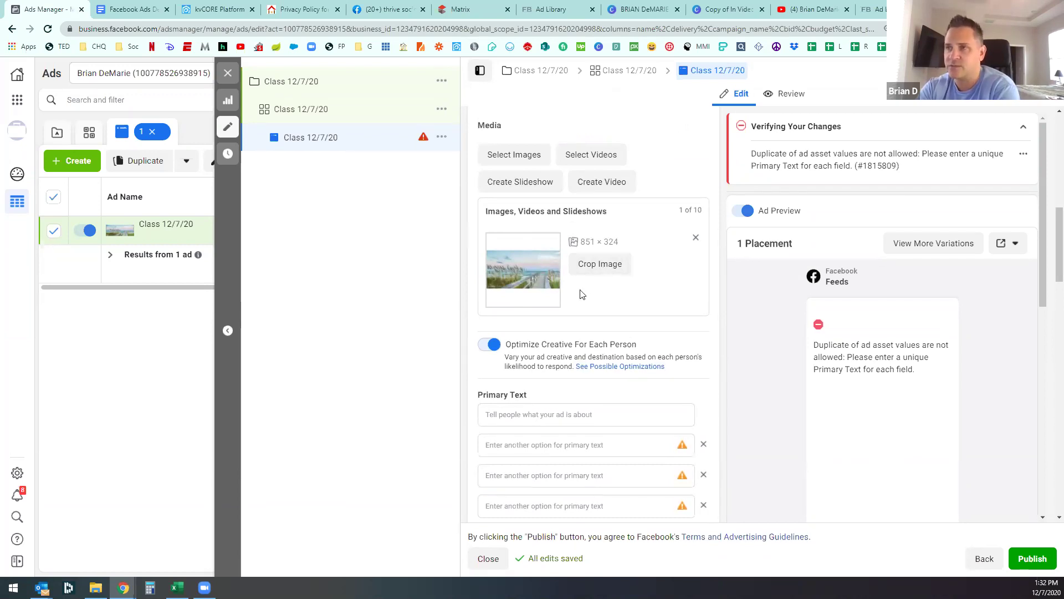
pyautogui.moveTo(530, 384)
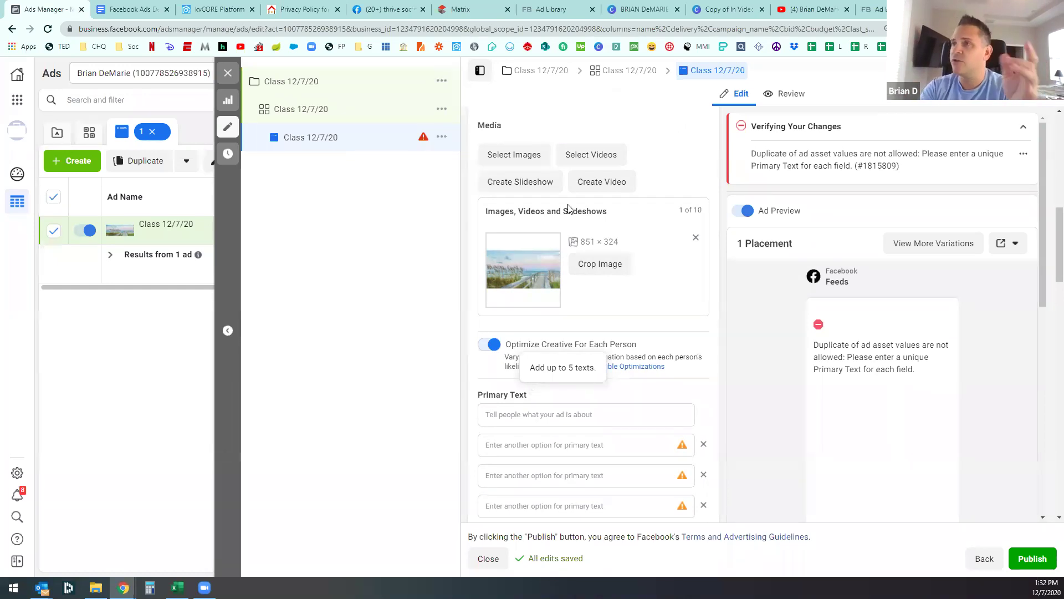
# Step: Open the Class 12/7/20 ad set and examine its detailed targeting interests, including Mortgage calculator and Mortgage loans
pyautogui.click(618, 78)
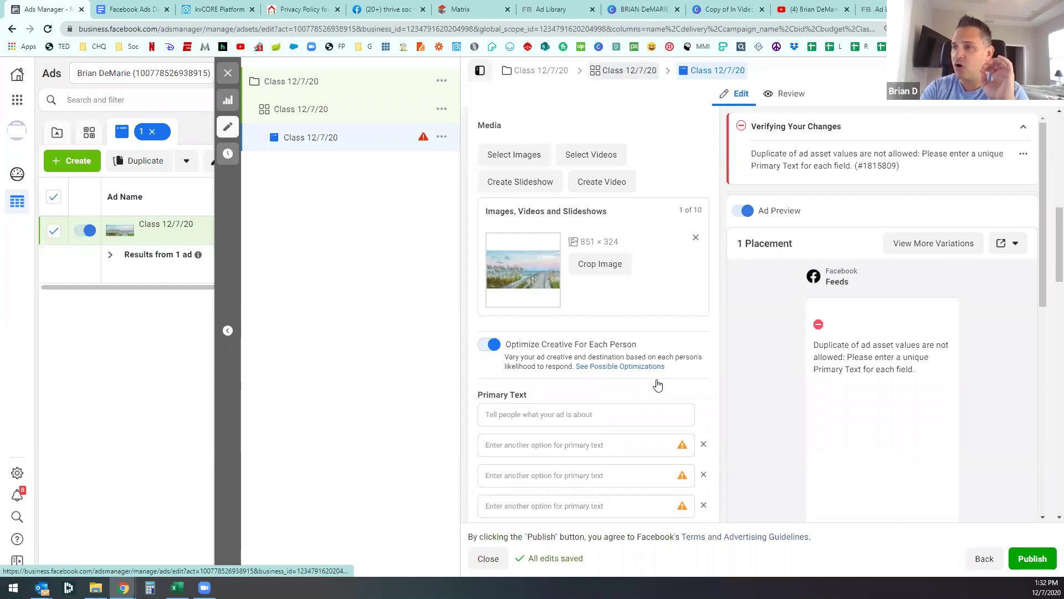
pyautogui.scroll(-15, 721, 375)
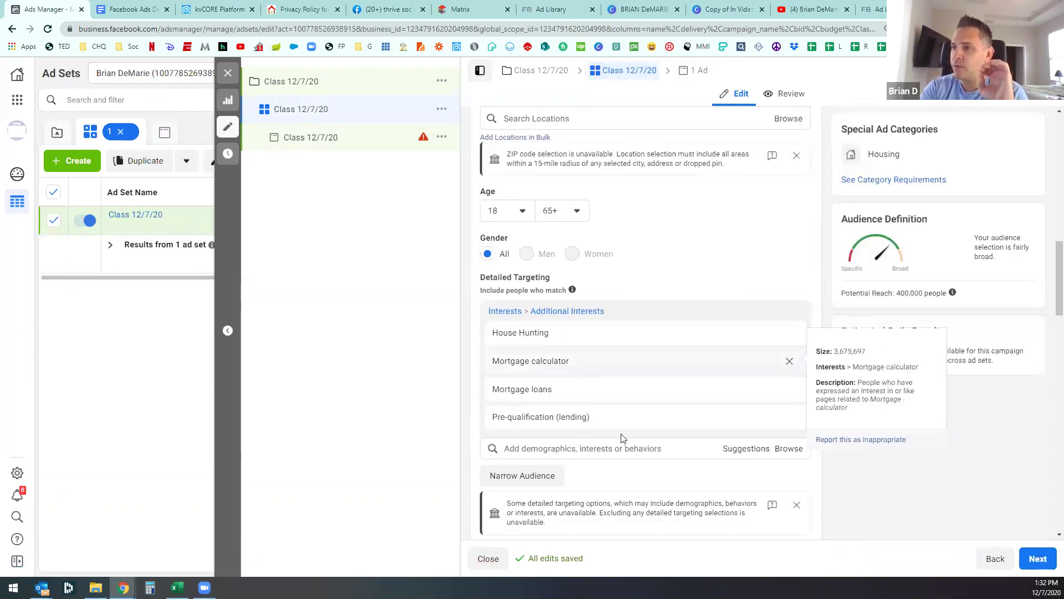
pyautogui.moveTo(563, 365)
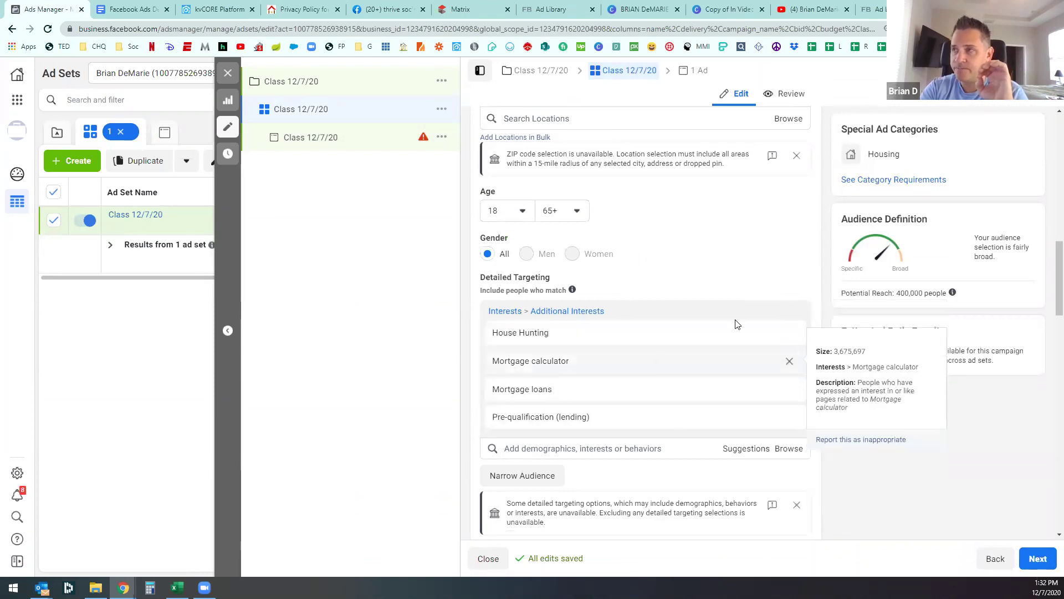
pyautogui.moveTo(784, 388)
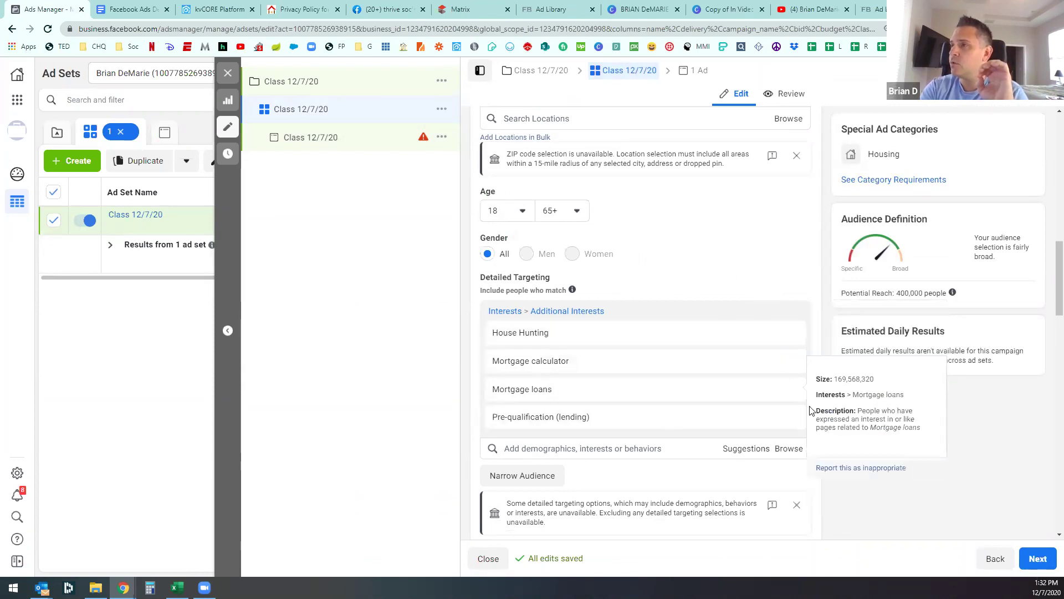
# Step: Return to the Class 12/7/20 ad and view its Media and Primary Text settings
pyautogui.click(695, 70)
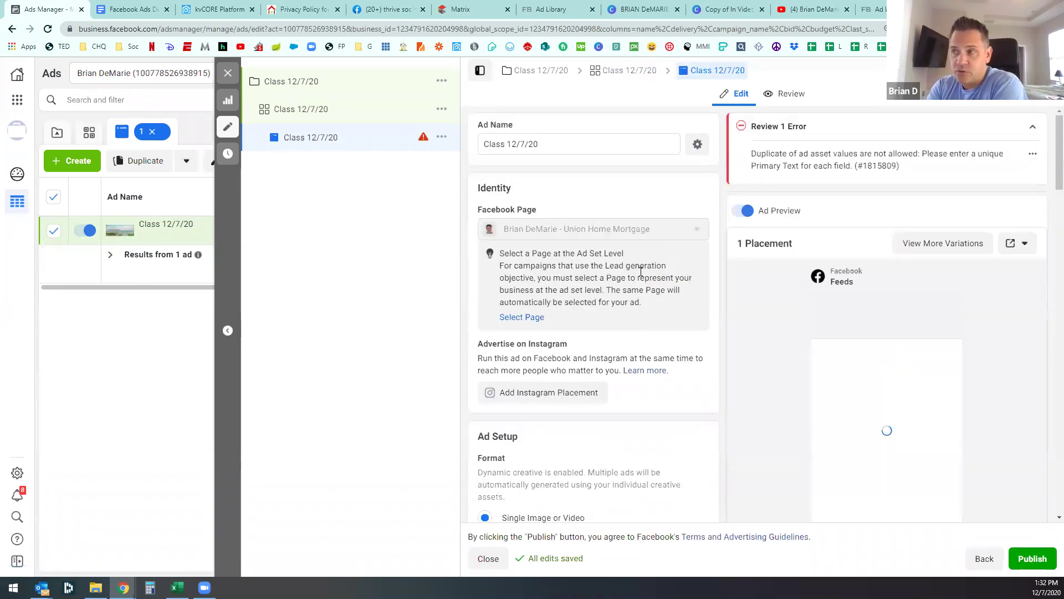
pyautogui.scroll(-6, 676, 417)
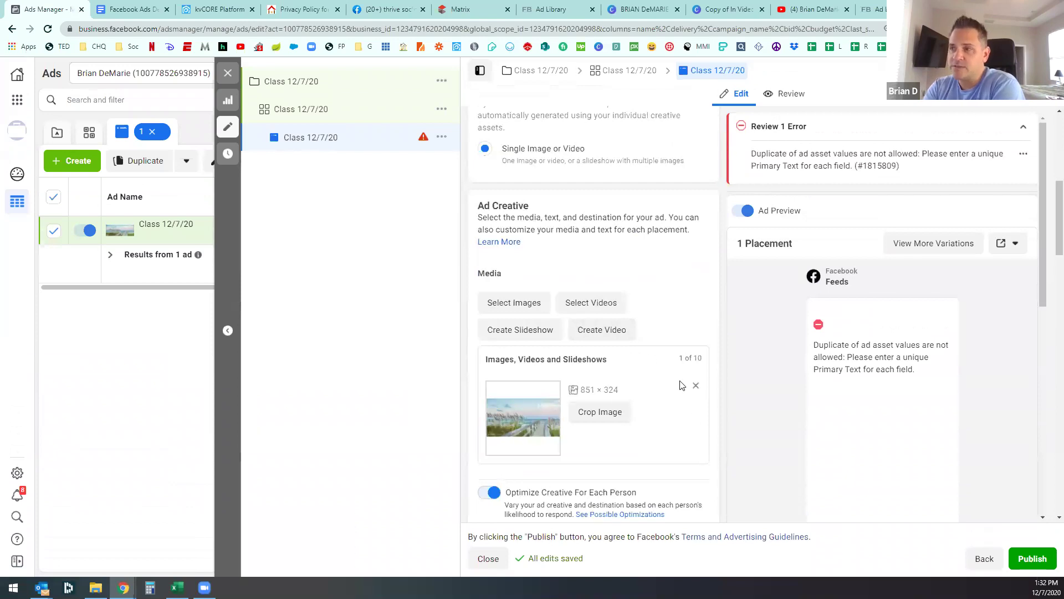
pyautogui.scroll(-1, 675, 401)
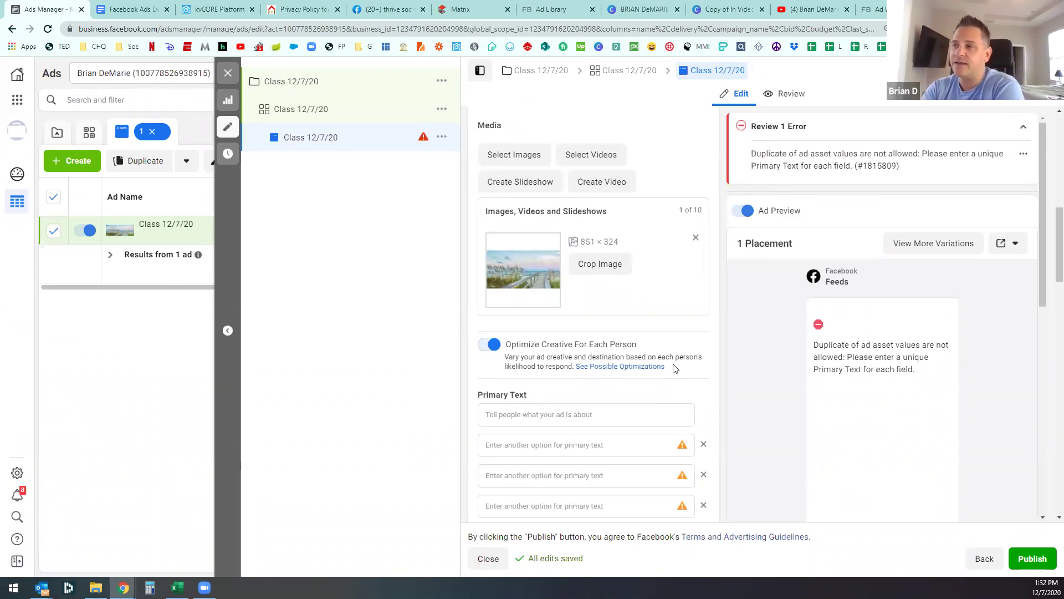
# Step: Look over the ad's primary text, call to action and Instant Form settings, and dismiss the notice about the added form
pyautogui.scroll(-1, 652, 378)
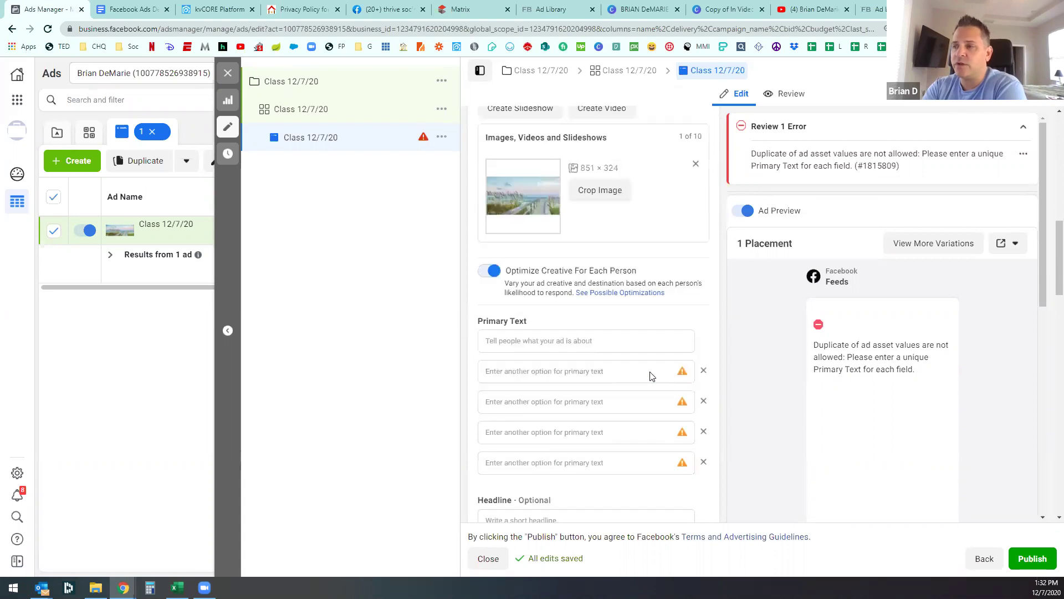
pyautogui.scroll(-10, 652, 377)
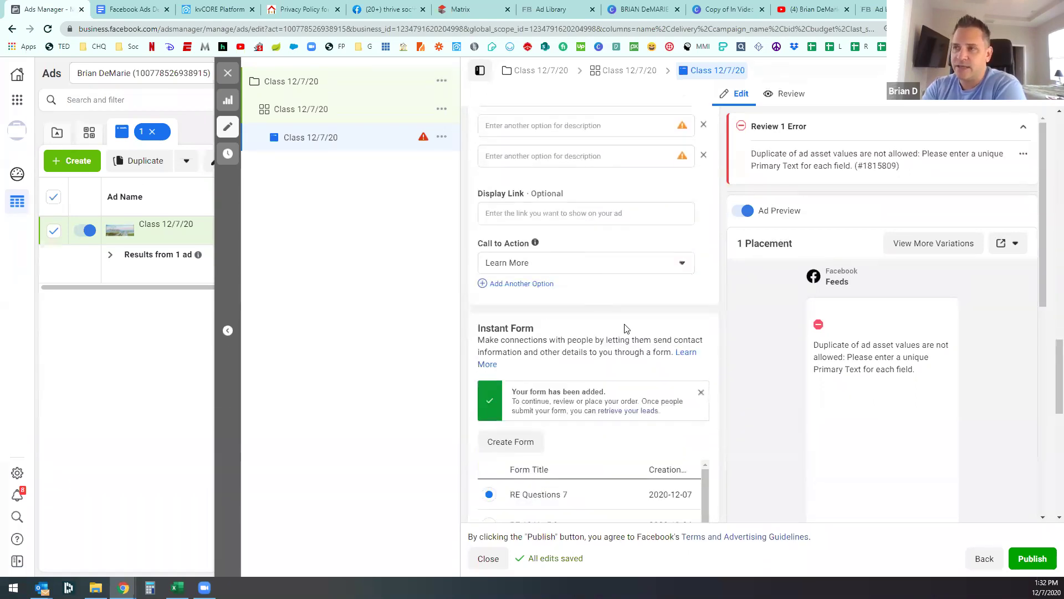
pyautogui.scroll(-1, 626, 327)
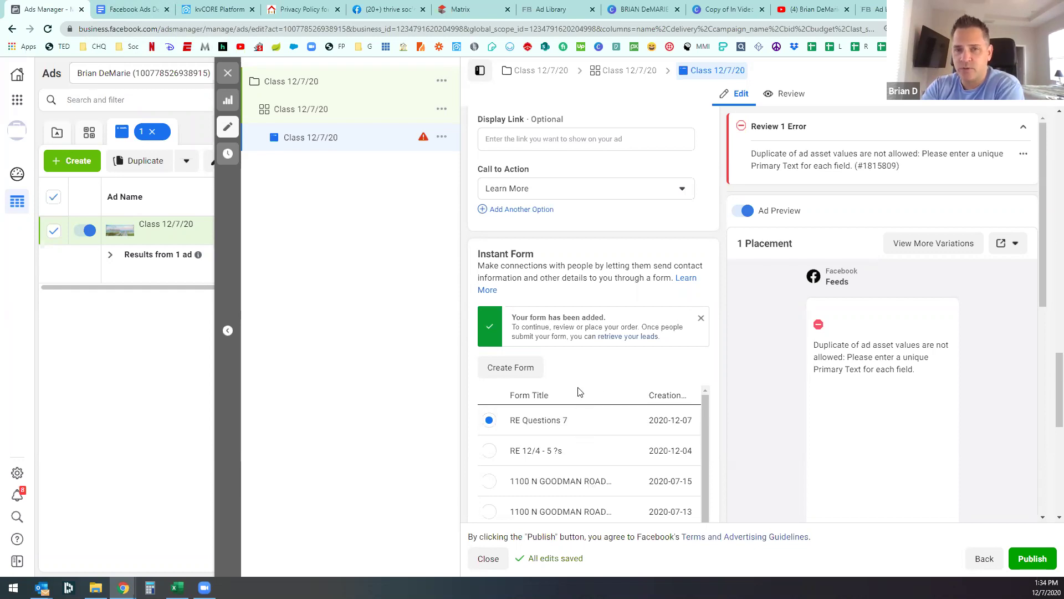
pyautogui.click(701, 319)
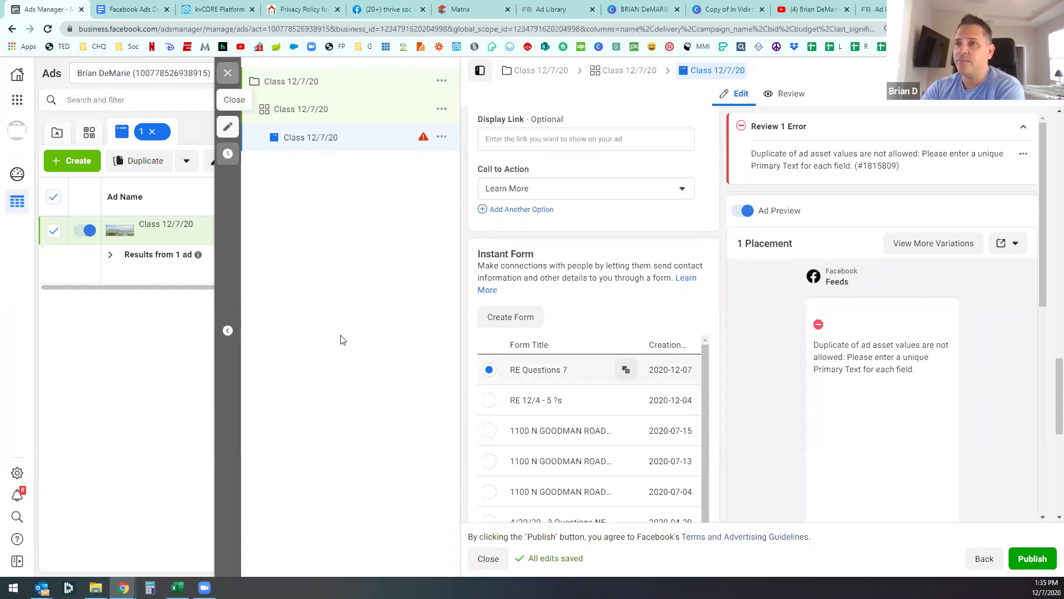
# Step: Reopen the Class 12/7/20 ad from its setup error, examine its headline and description fields, and close the editor
pyautogui.moveTo(350, 228)
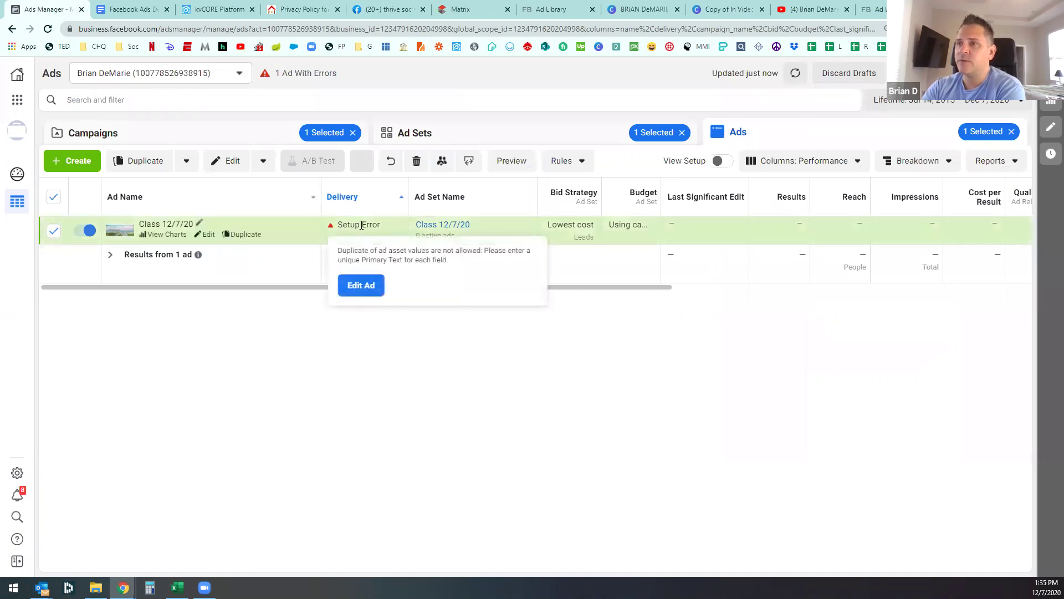
pyautogui.click(362, 286)
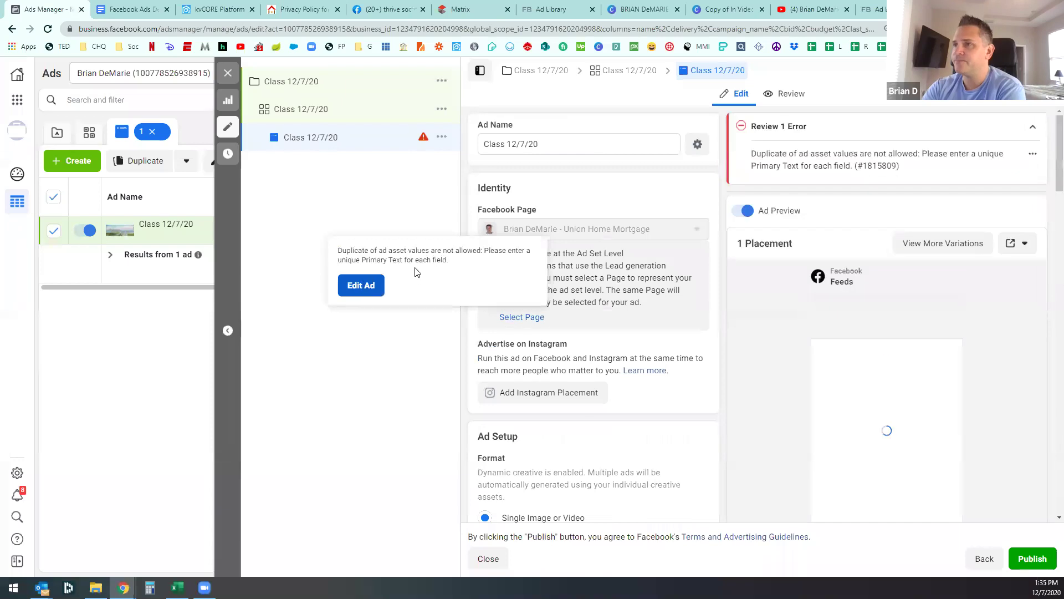
pyautogui.scroll(-15, 621, 273)
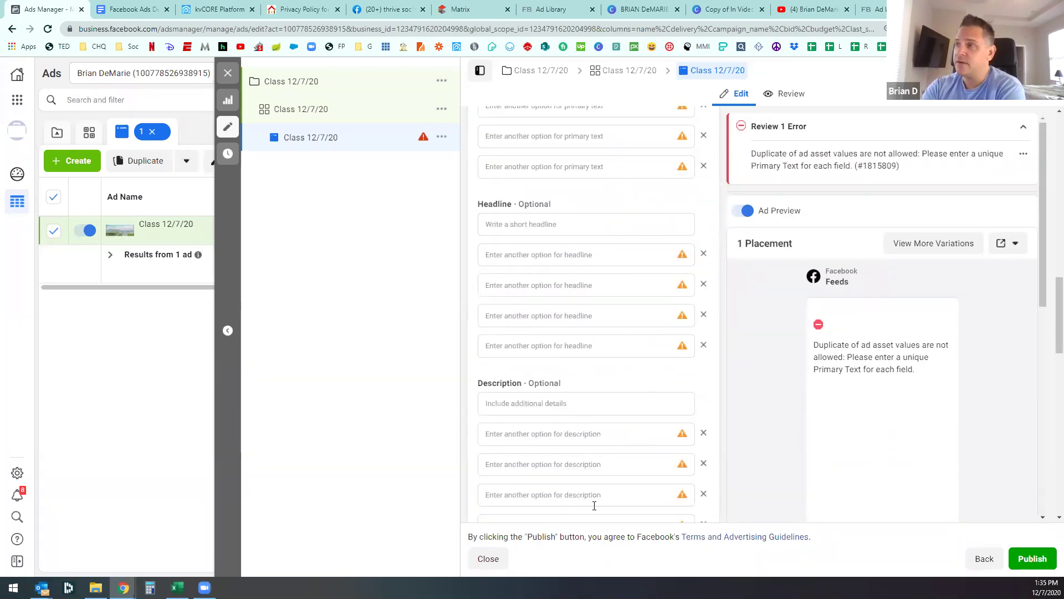
pyautogui.click(228, 72)
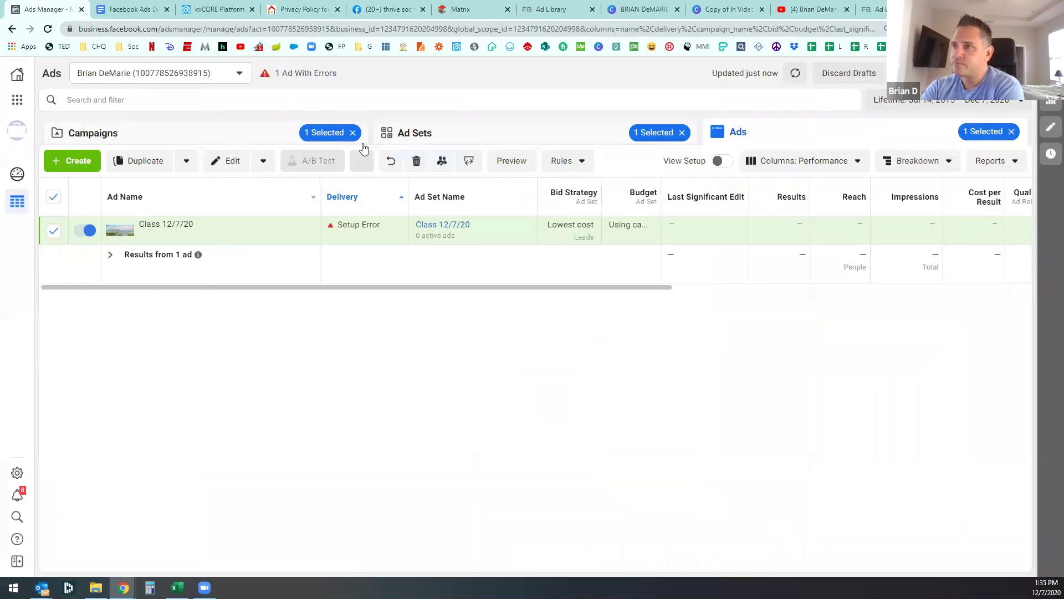
# Step: Clear the ad and ad set selections and show the ad sets of the Class 12/7/20 campaign
pyautogui.click(1011, 136)
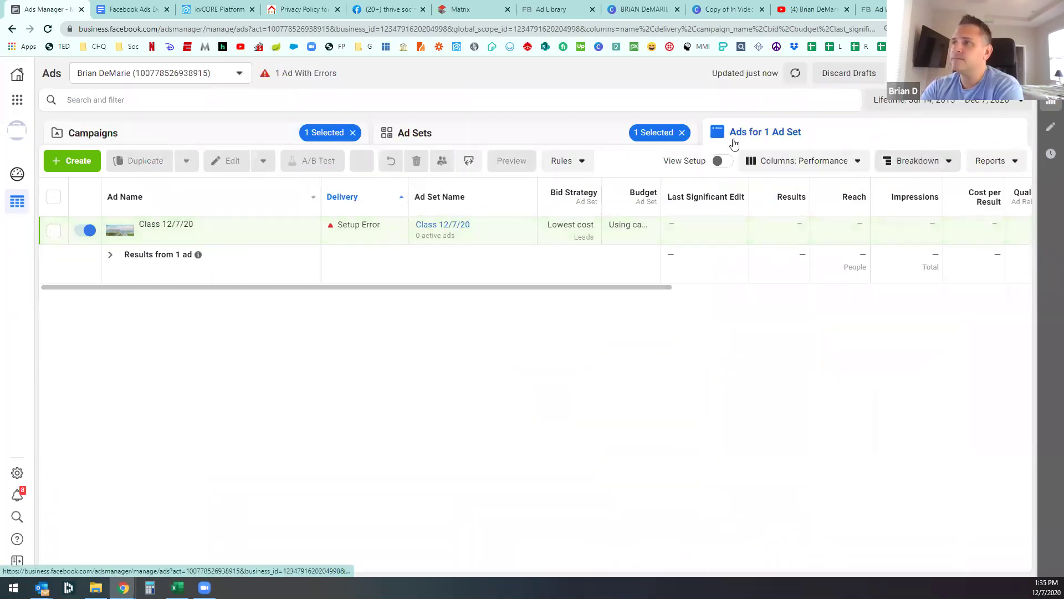
pyautogui.click(682, 133)
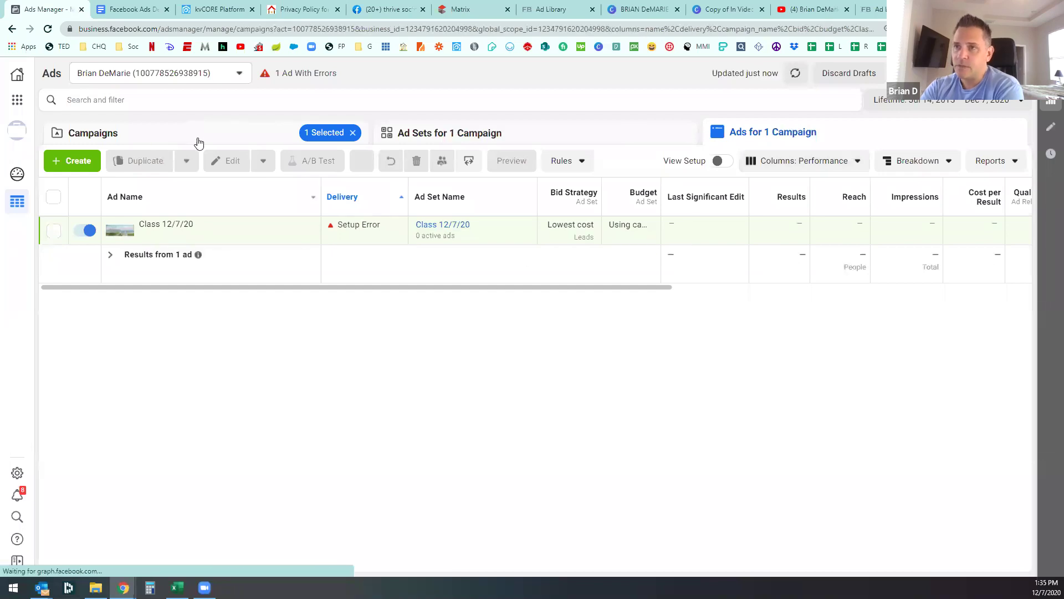
pyautogui.click(199, 142)
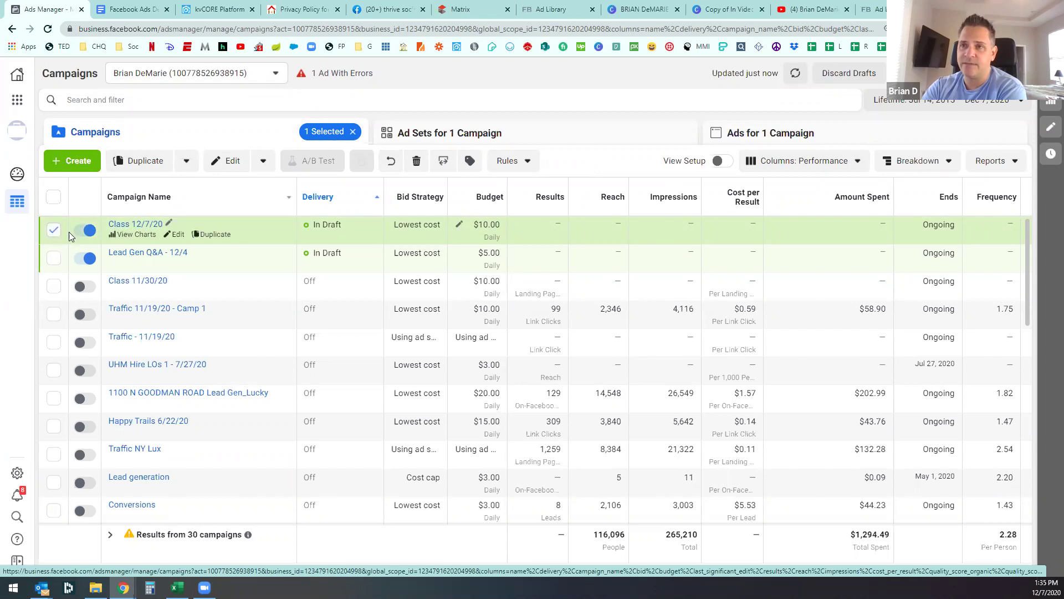
pyautogui.click(621, 139)
pyautogui.moveTo(151, 243)
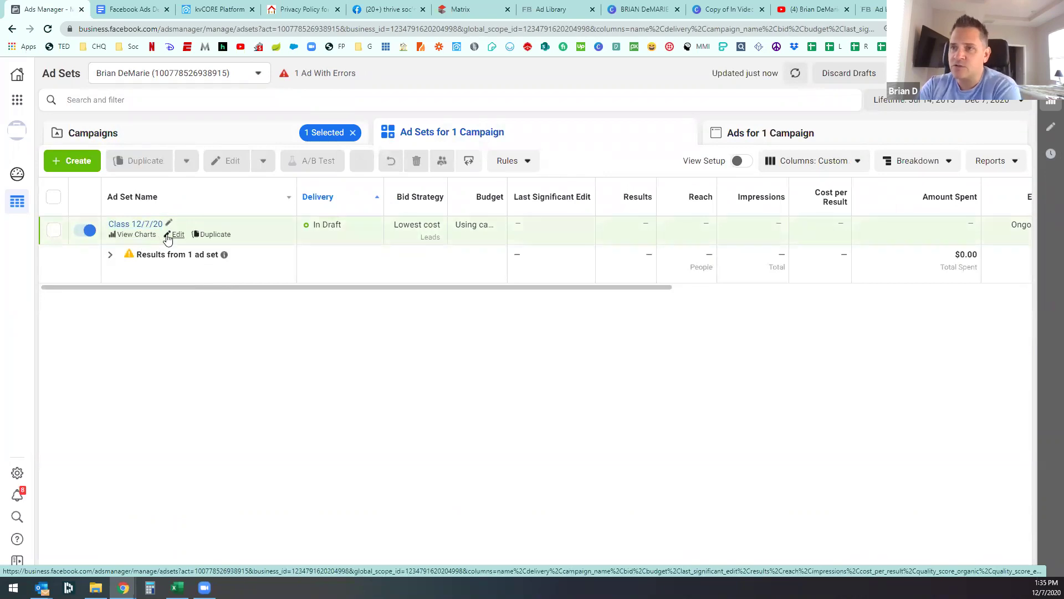
# Step: Duplicate the Class 12/7/20 ad set within its original campaign with 2 copies, and close the editor
pyautogui.click(53, 228)
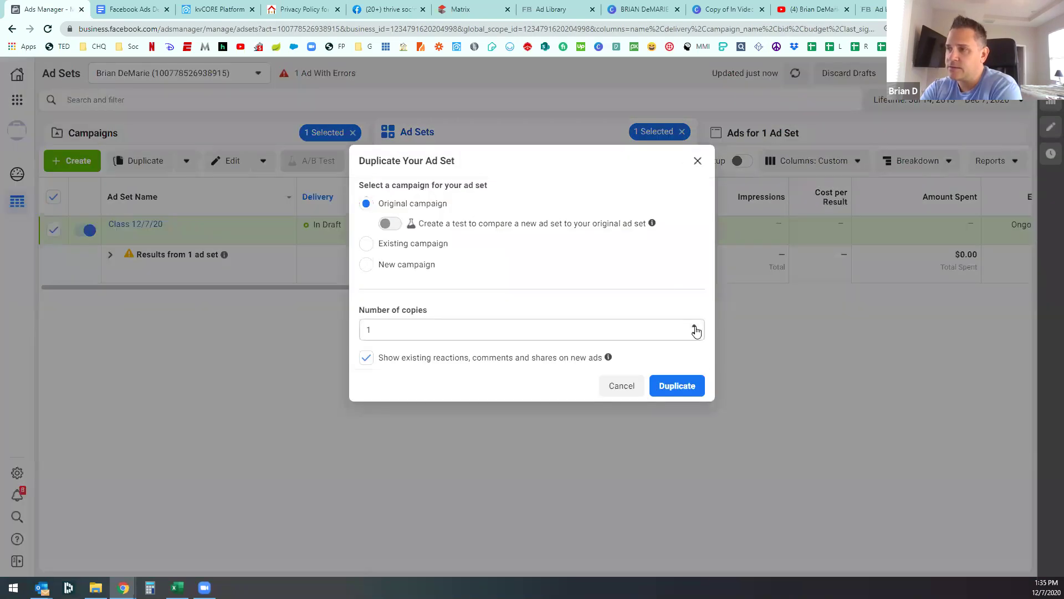
pyautogui.click(695, 326)
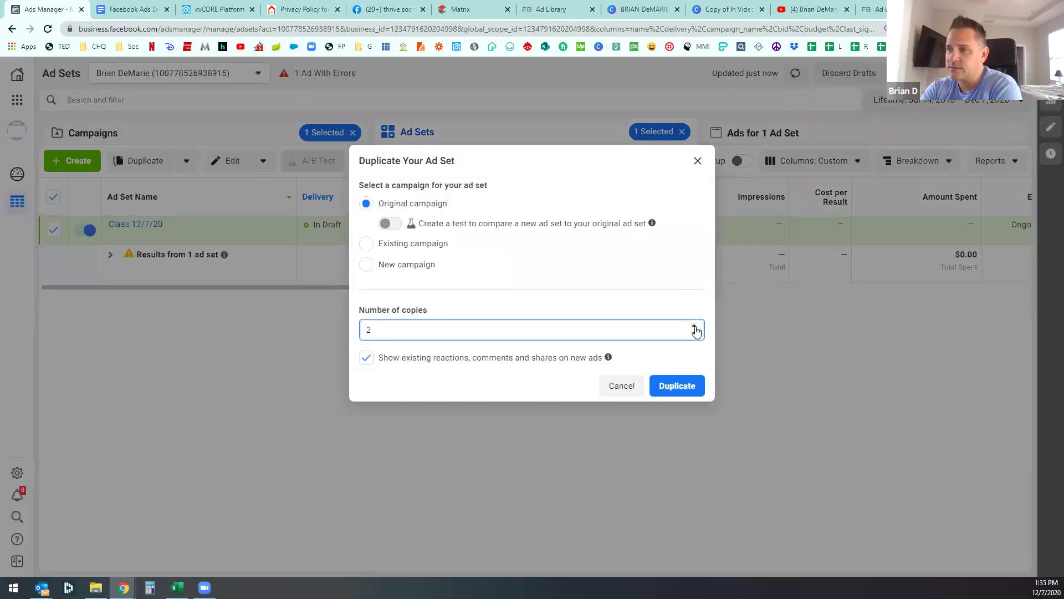
pyautogui.click(683, 385)
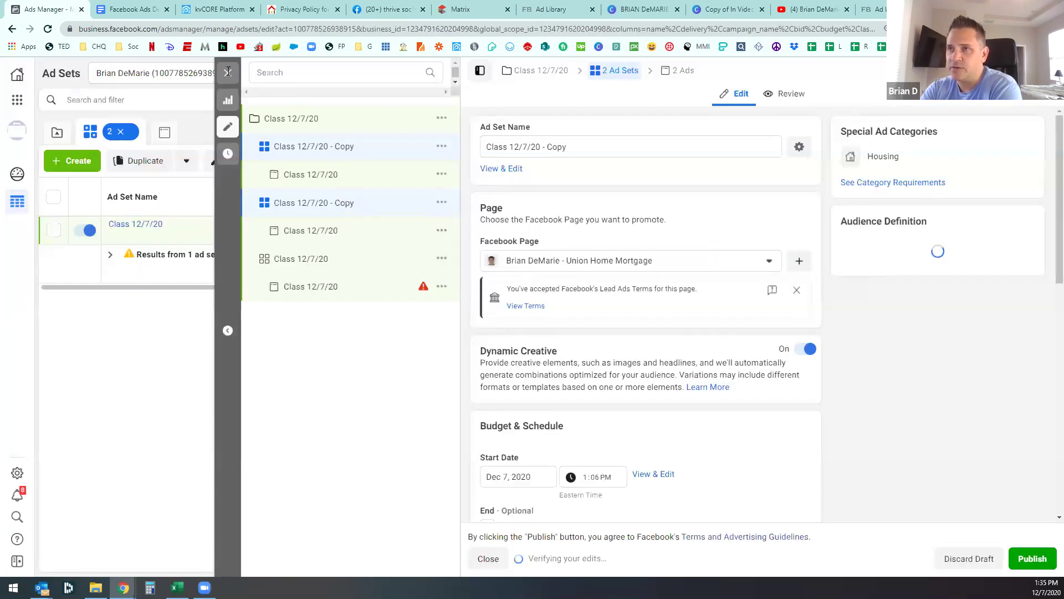
pyautogui.click(228, 72)
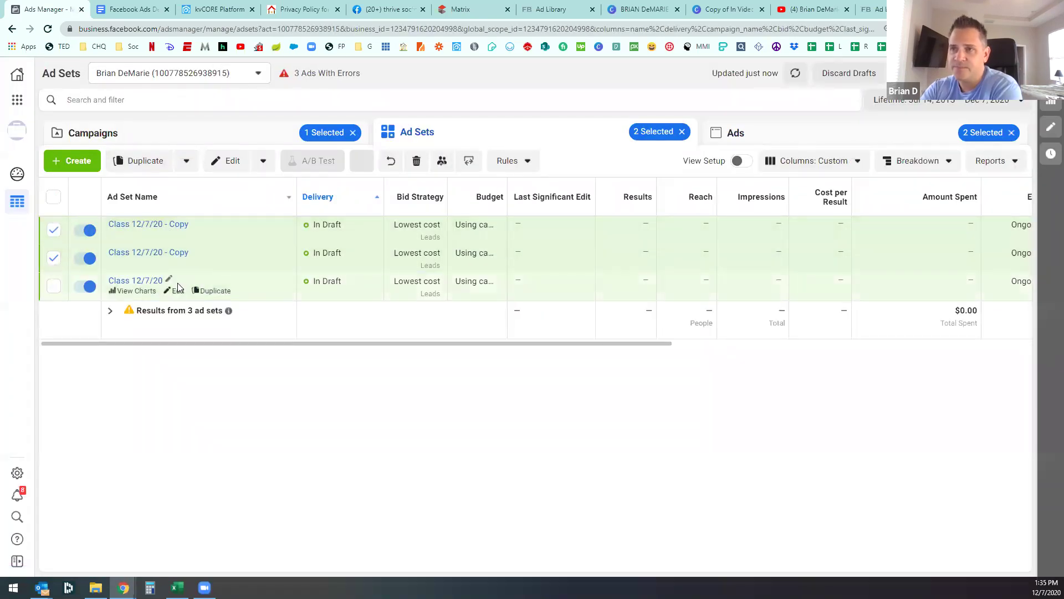
# Step: Rename the original ad set as Class 12/7/20 - Aud 1
pyautogui.click(169, 280)
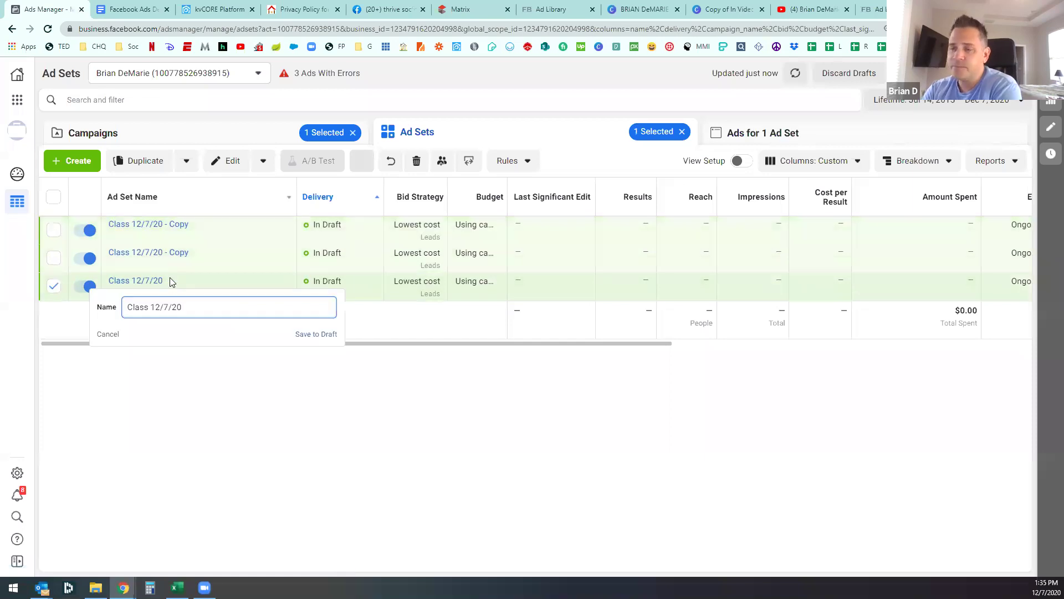
pyautogui.write('- Aud 1')
pyautogui.press('Return')
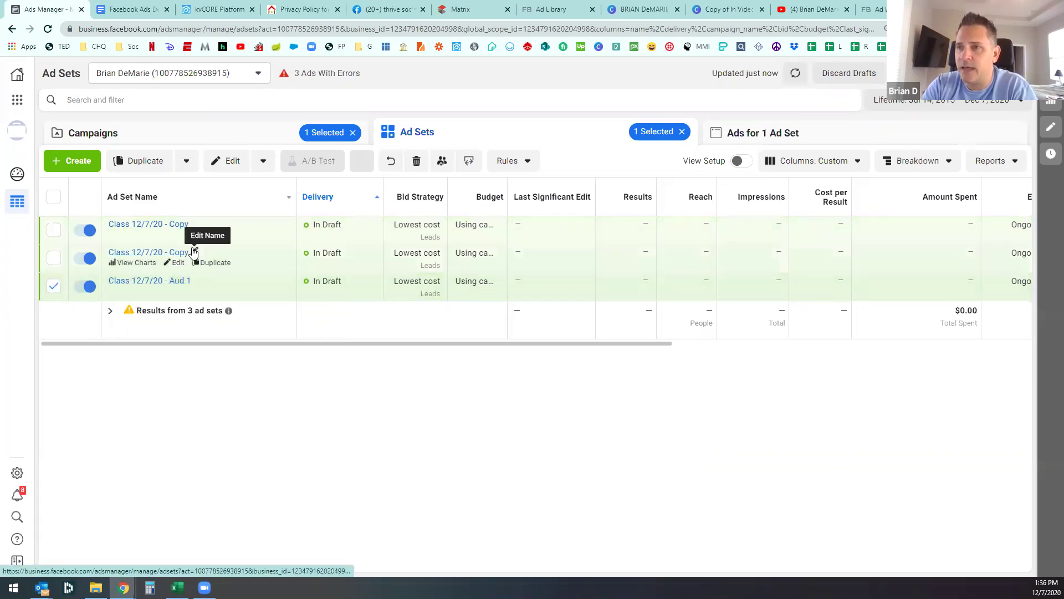
# Step: Rename the two ad set copies as Class 12/7/20 - Aud 2 and Class 12/7/20 - Aud 3
pyautogui.click(185, 259)
pyautogui.press('BackSpace')
pyautogui.press('BackSpace')
pyautogui.press('BackSpace')
pyautogui.press('BackSpace')
pyautogui.write('Aud 2')
pyautogui.press('Return')
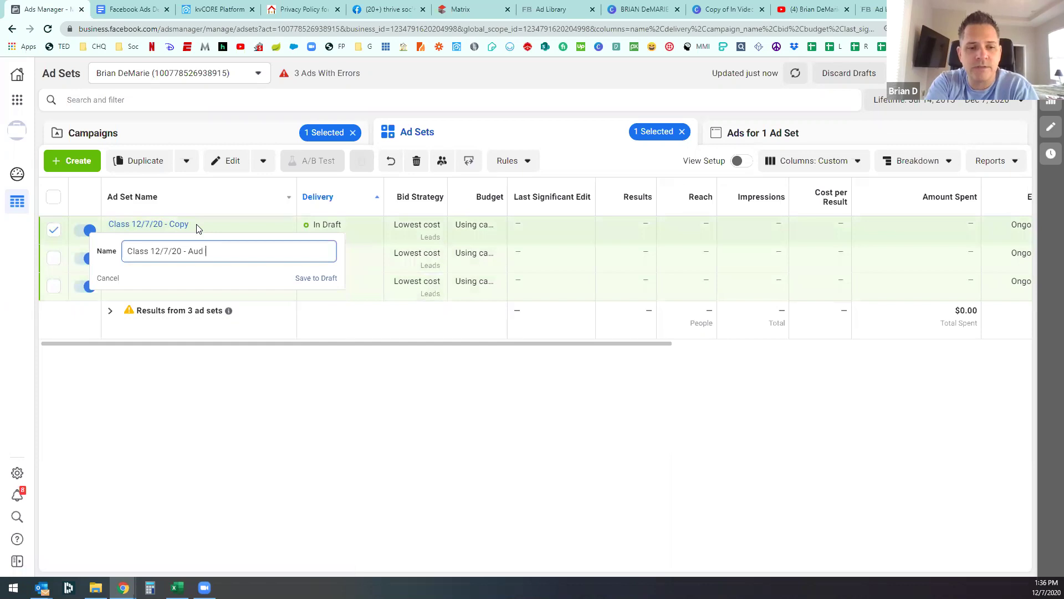
pyautogui.press('Return')
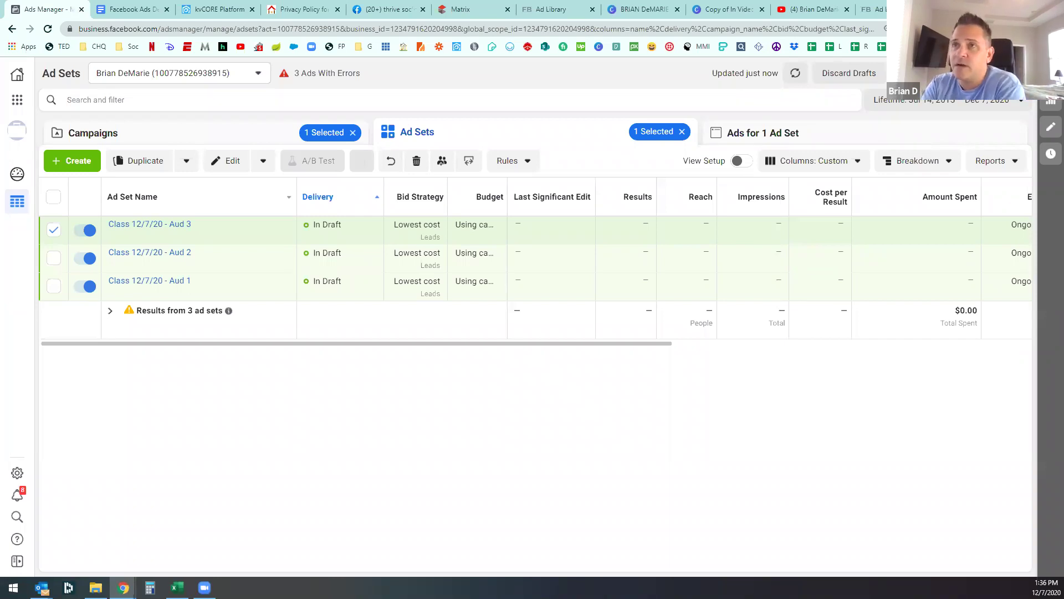
# Step: Switch to the Facebook Ads Detailed Targeting & Ad Copy document and examine the three audience lists from the 12/7/20 class
pyautogui.click(139, 9)
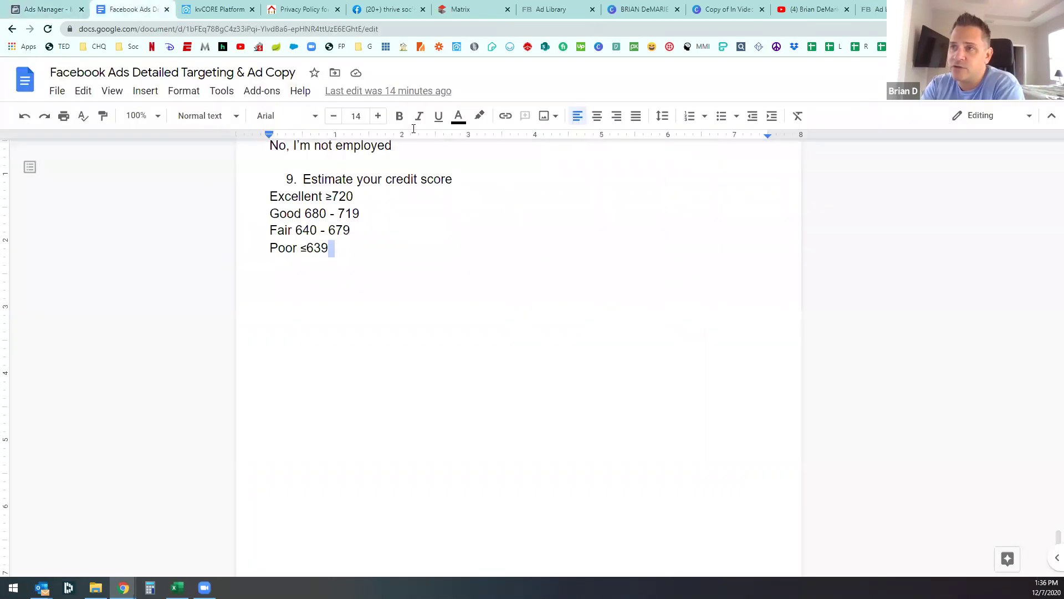
pyautogui.scroll(15, 289, 179)
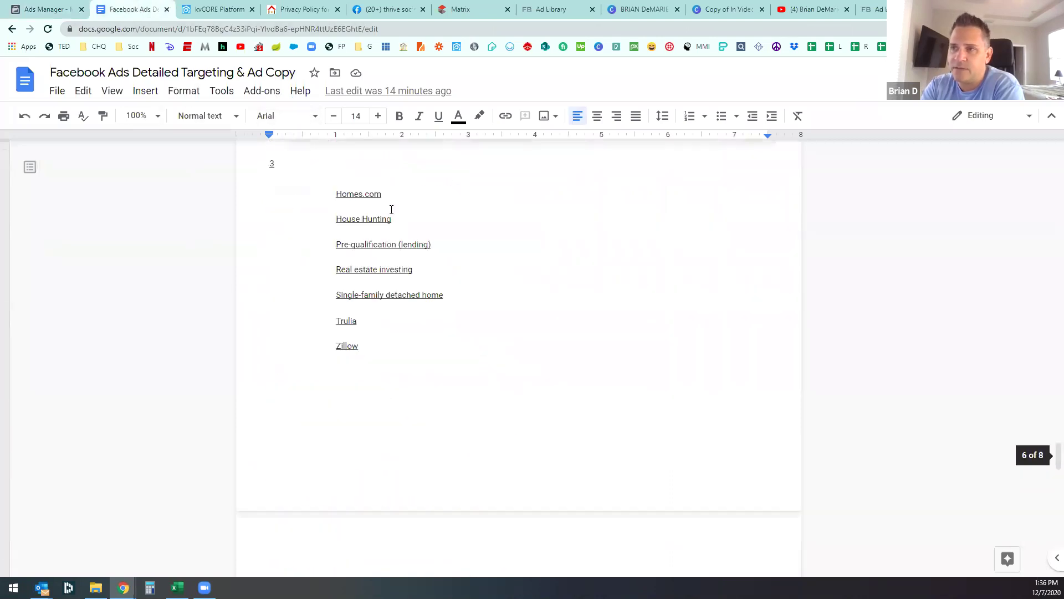
pyautogui.click(43, 9)
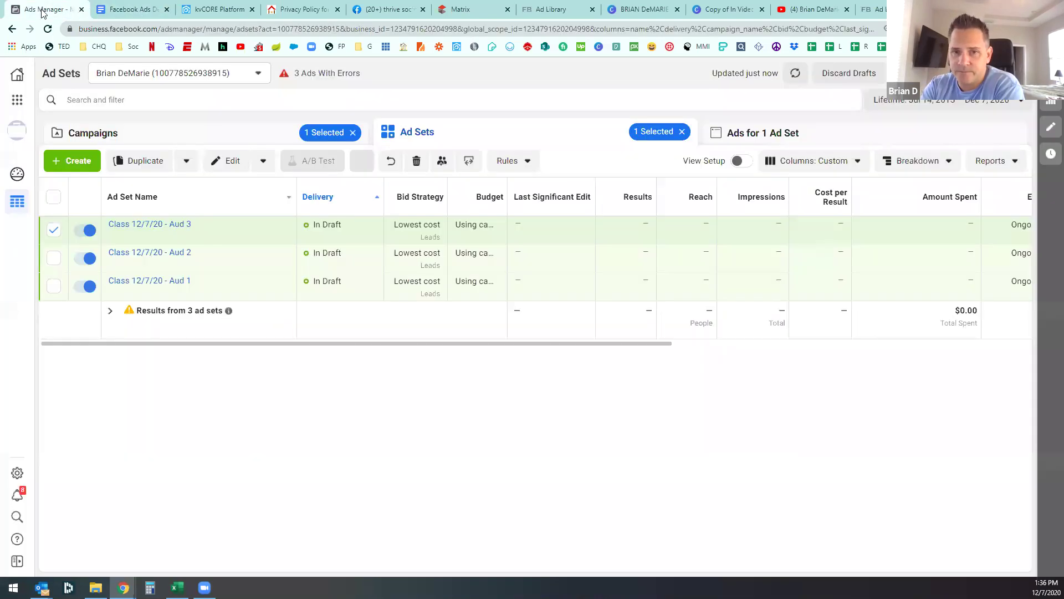
pyautogui.click(129, 8)
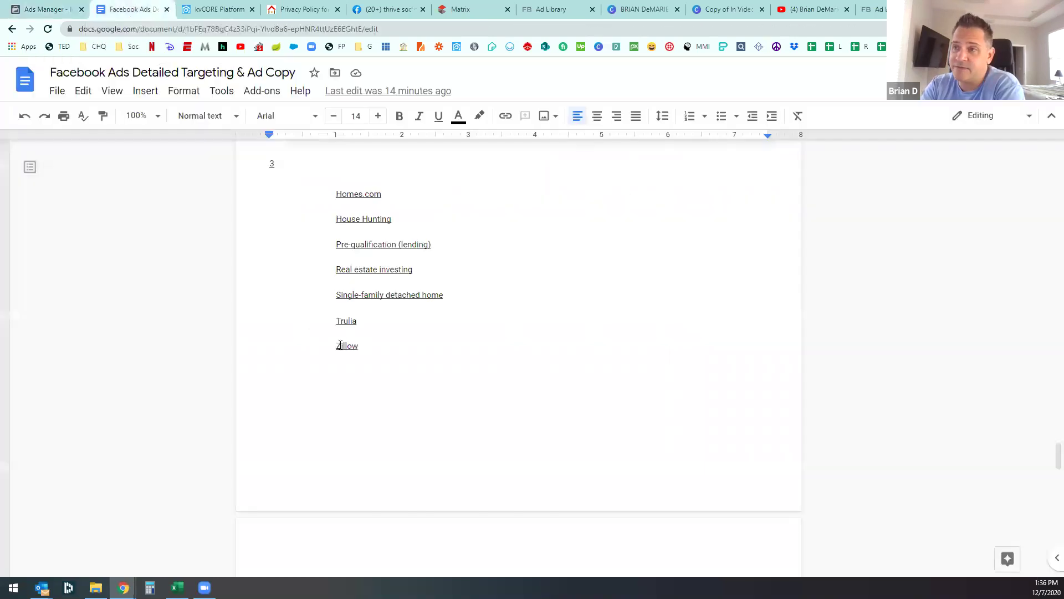
pyautogui.scroll(8, 433, 323)
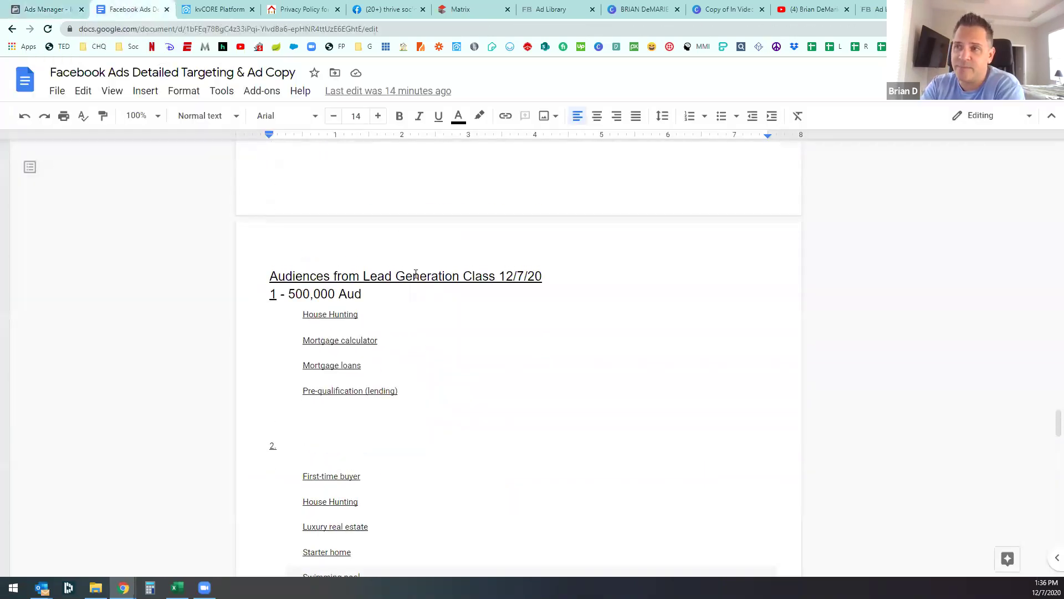
# Step: Look through the document's numbered ad copy samples and its lead form questions
pyautogui.scroll(15, 407, 303)
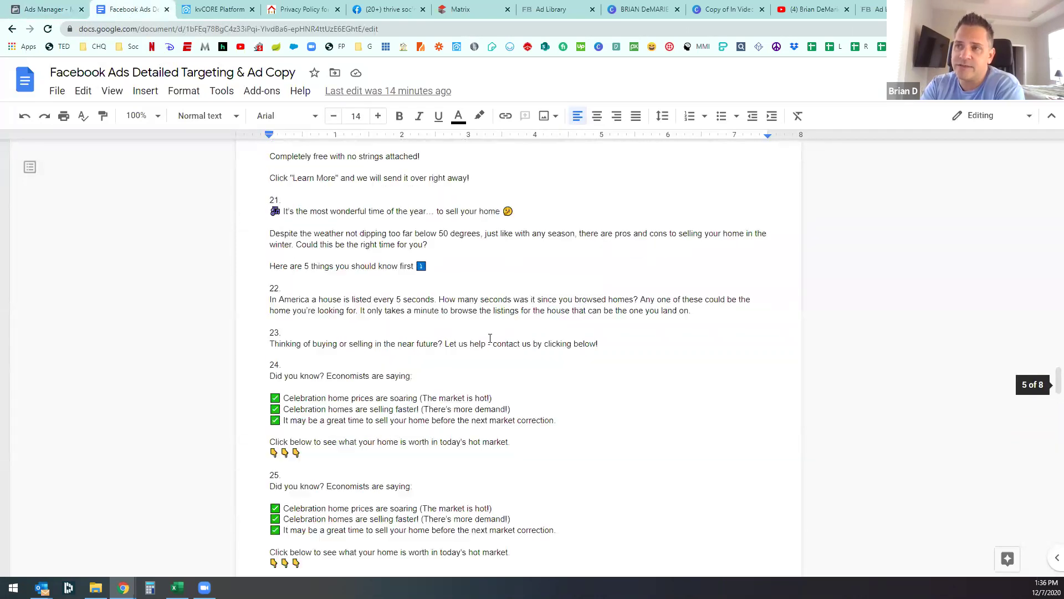
pyautogui.scroll(15, 491, 322)
pyautogui.scroll(-12, 492, 319)
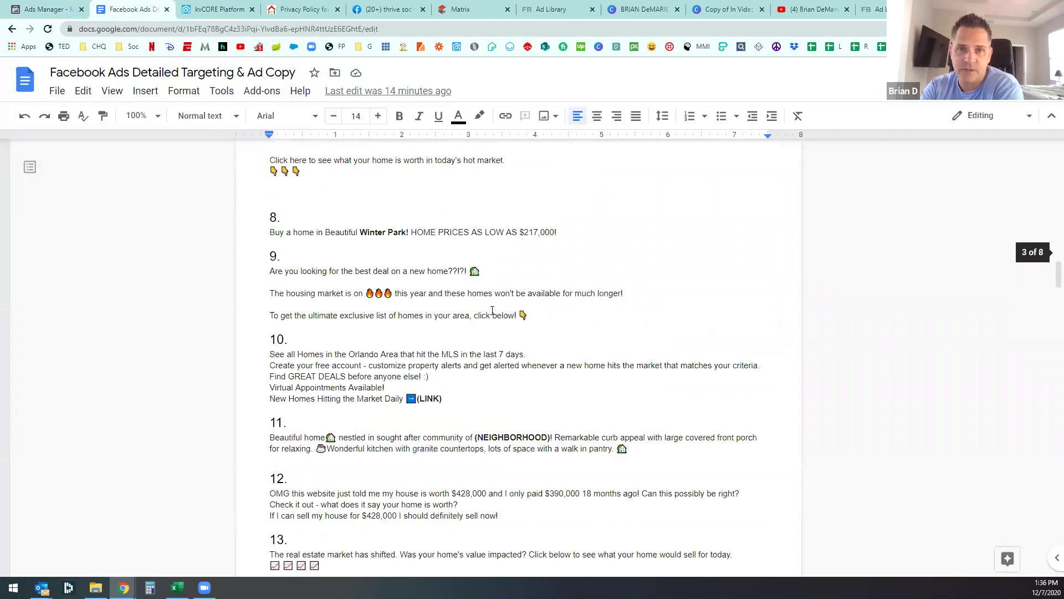
pyautogui.scroll(-20, 492, 317)
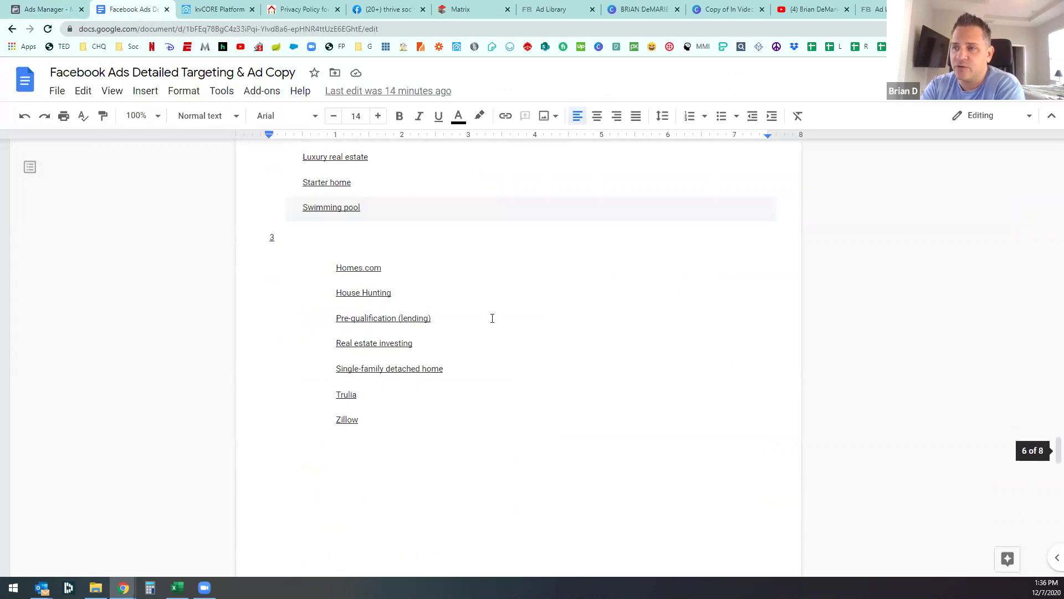
pyautogui.scroll(-4, 492, 319)
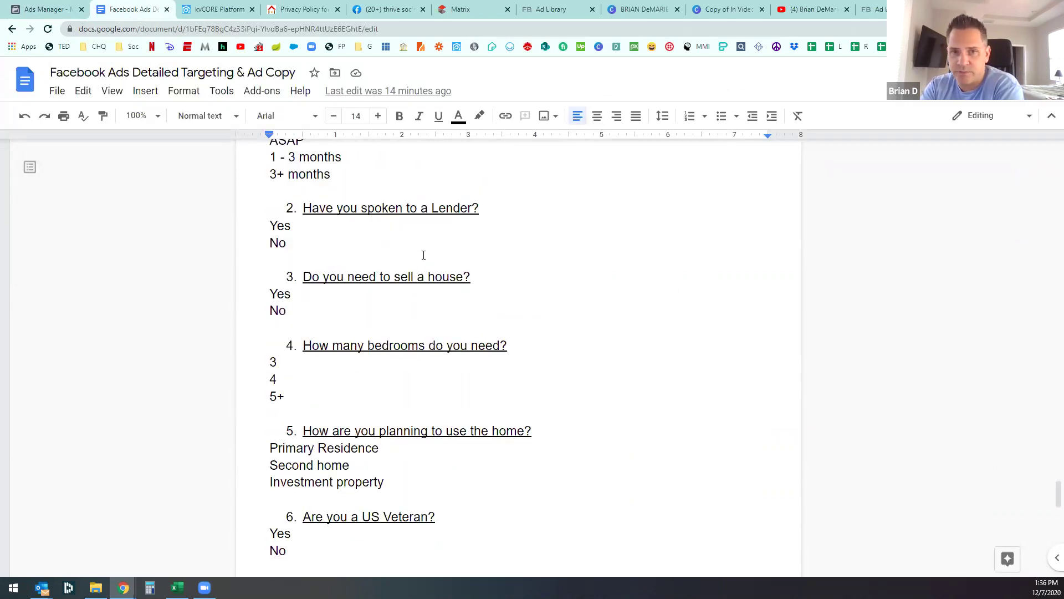
pyautogui.scroll(-15, 435, 237)
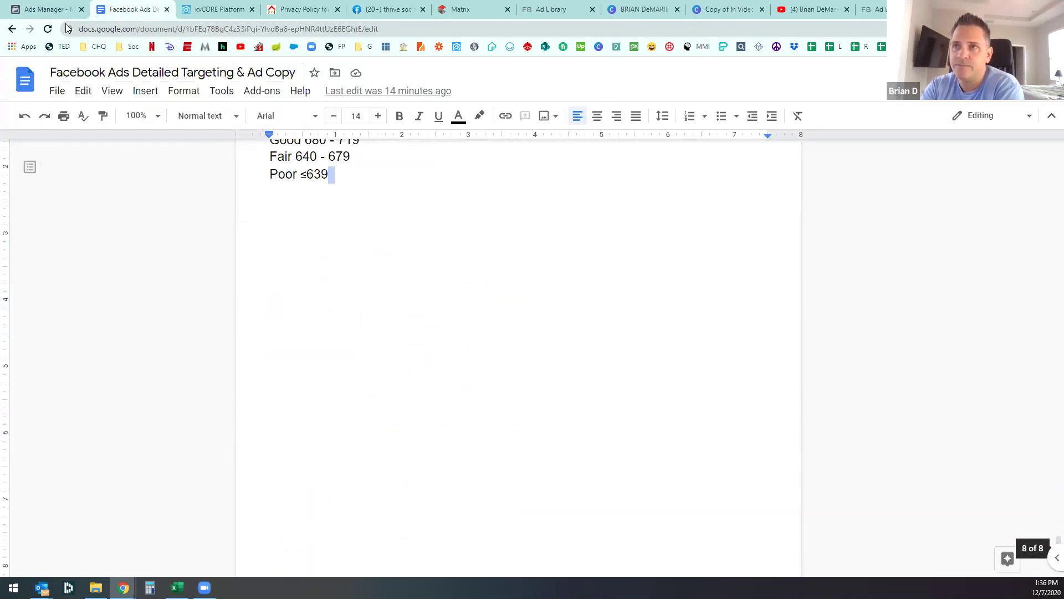
# Step: Return to Ads Manager, clear the Aud 3 ad set selection and sort the Class 12/7/20 campaign's ad sets by name
pyautogui.click(44, 9)
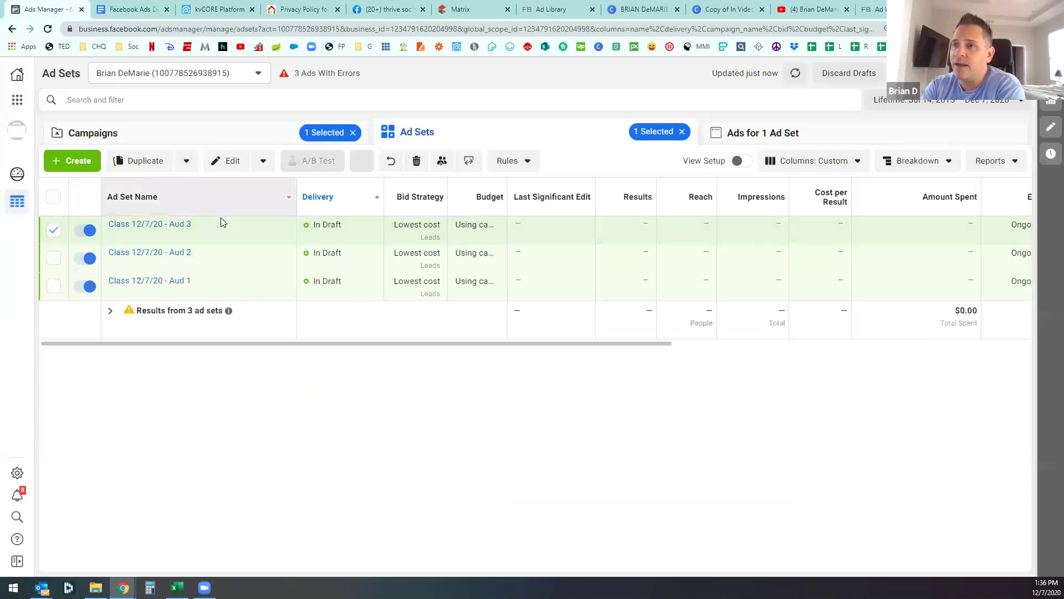
pyautogui.click(54, 230)
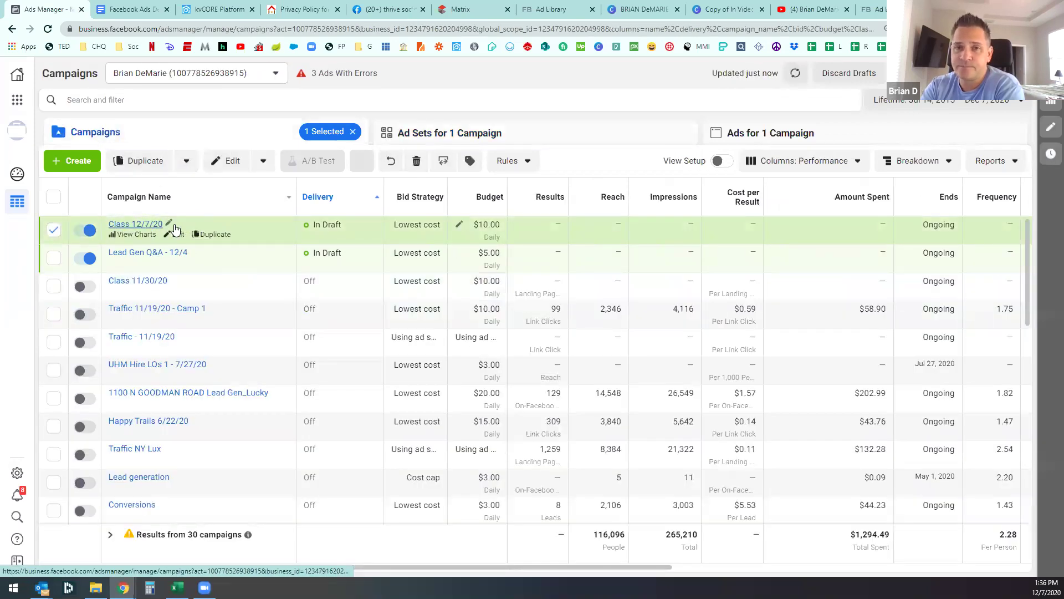
pyautogui.click(527, 141)
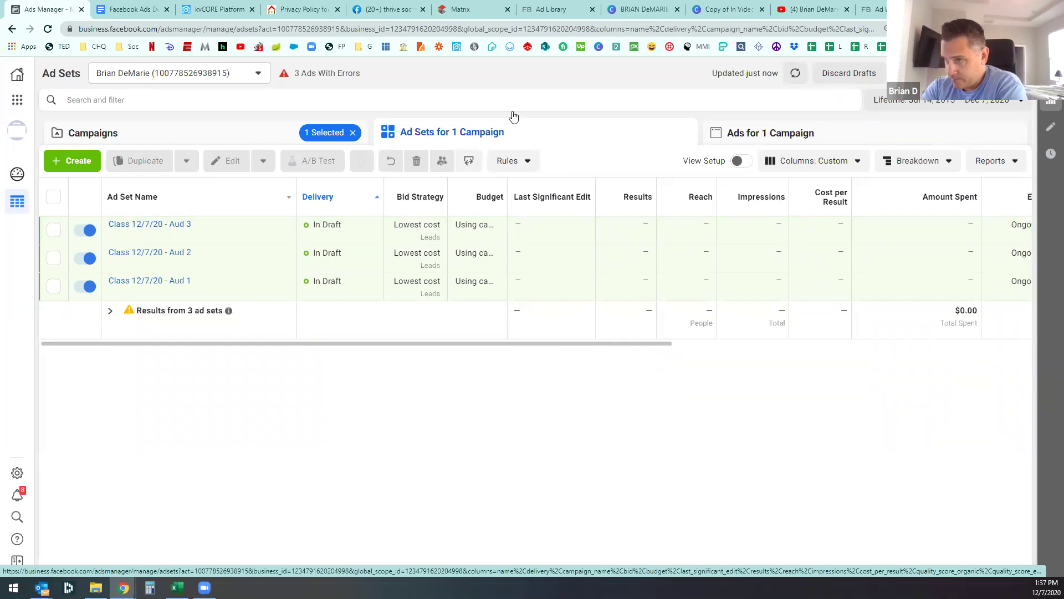
pyautogui.moveTo(189, 222)
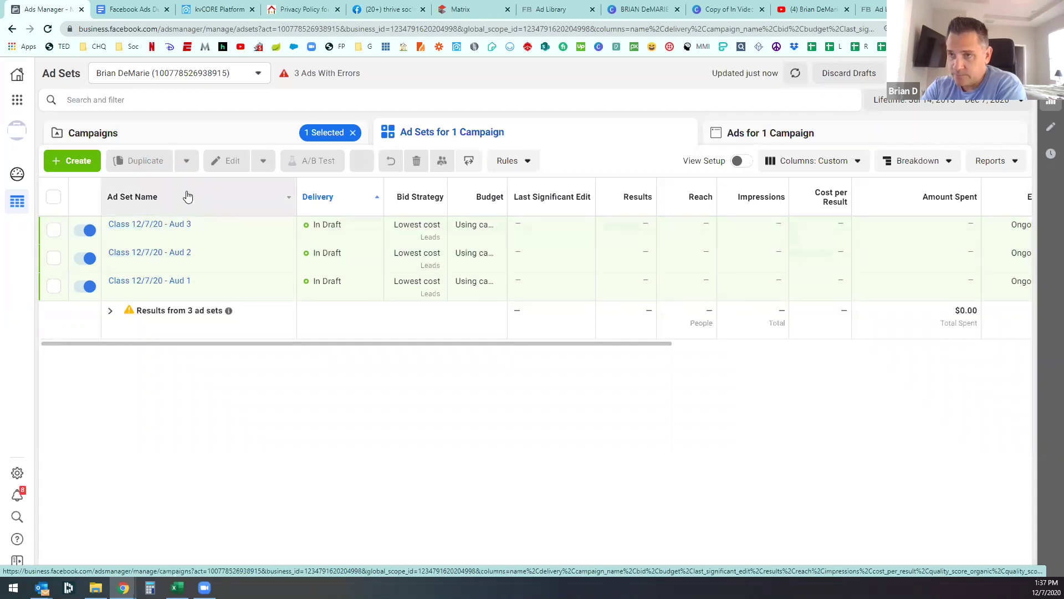
pyautogui.click(186, 197)
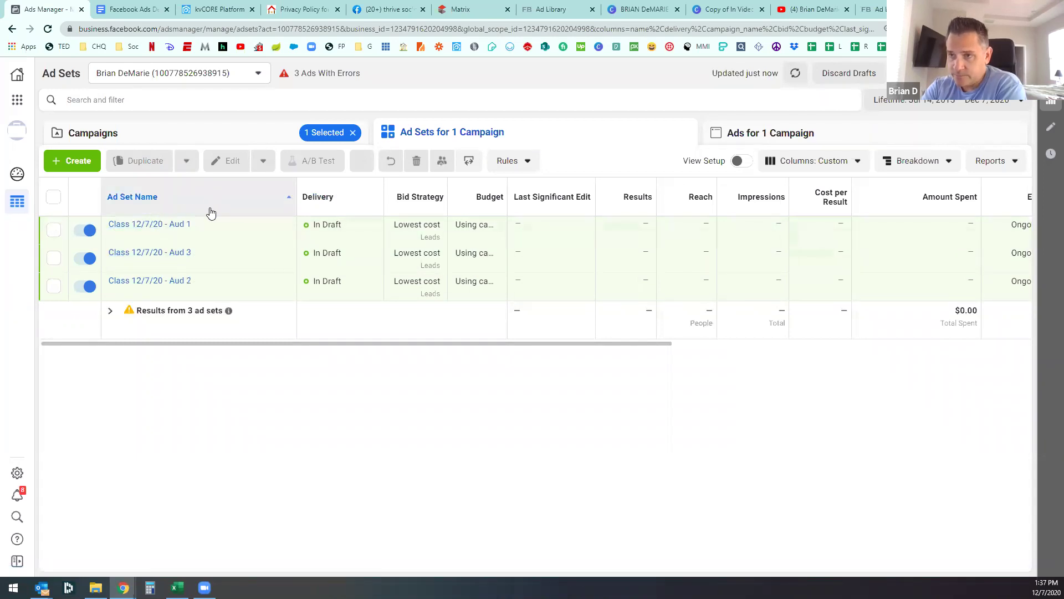
# Step: Duplicate the ad in the Class 12/7/20 - Aud 1 ad set with three copies in the existing campaign
pyautogui.click(54, 229)
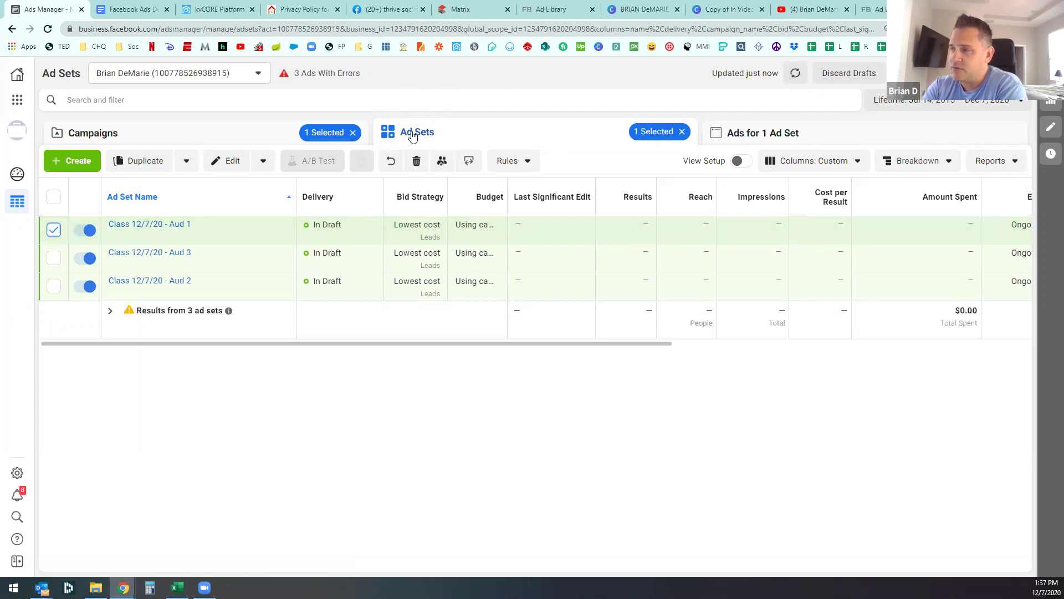
pyautogui.click(817, 133)
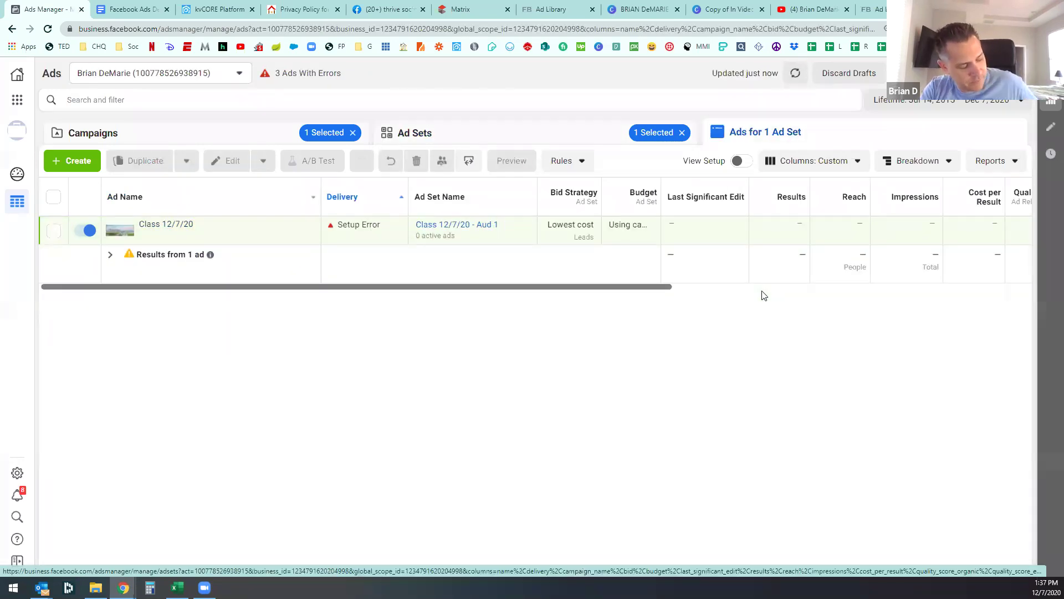
pyautogui.click(52, 230)
pyautogui.click(242, 234)
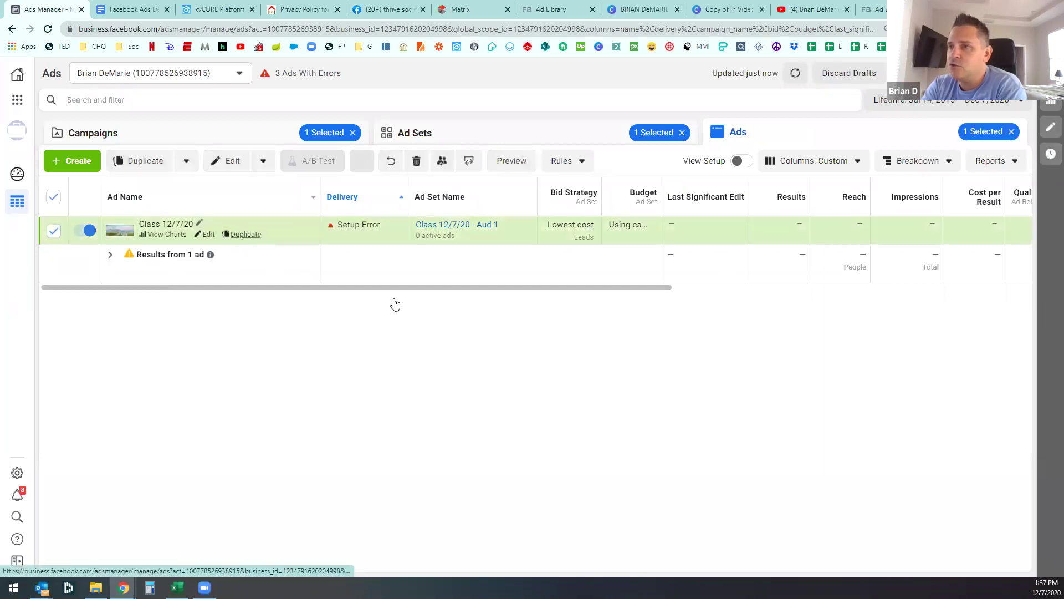
pyautogui.doubleClick(693, 412)
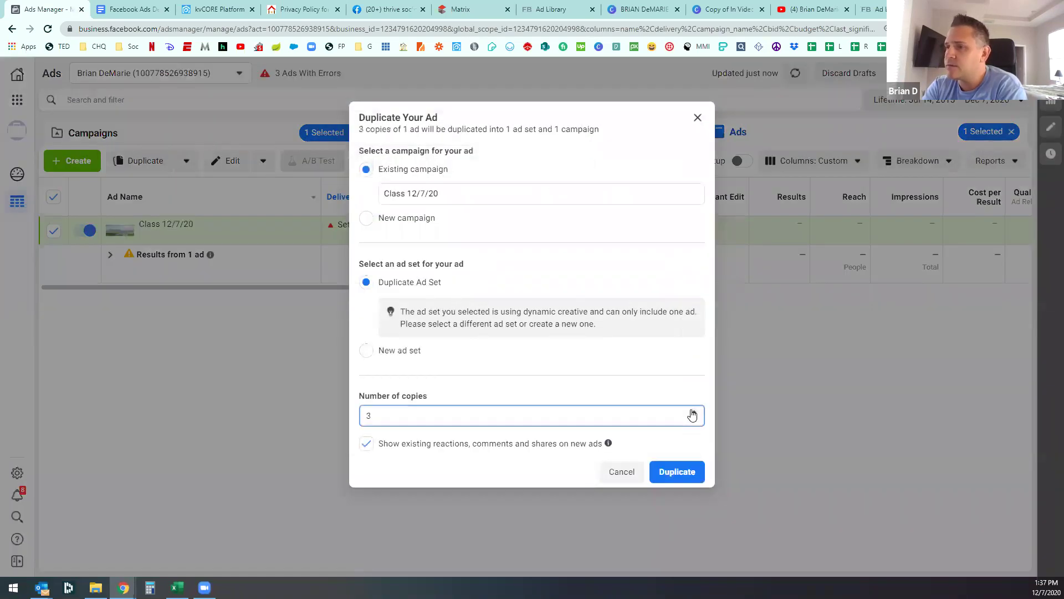
pyautogui.click(697, 466)
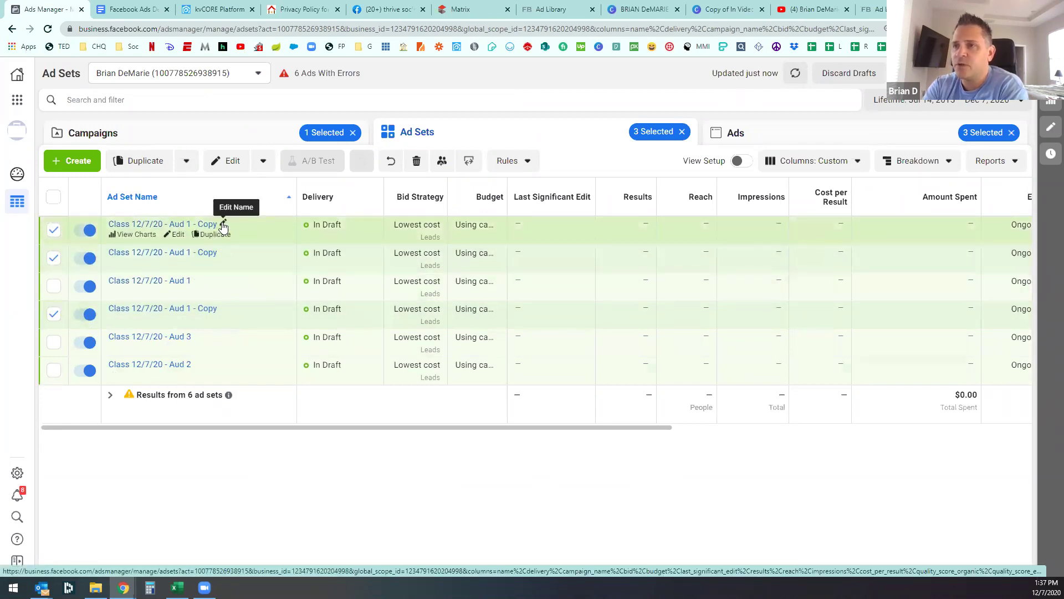
# Step: Rename the three Aud 1 ad set copies as Class 12/7/20 - Aud 1 - Q&A 1, Q&A 2 and Q&A 3
pyautogui.click(223, 226)
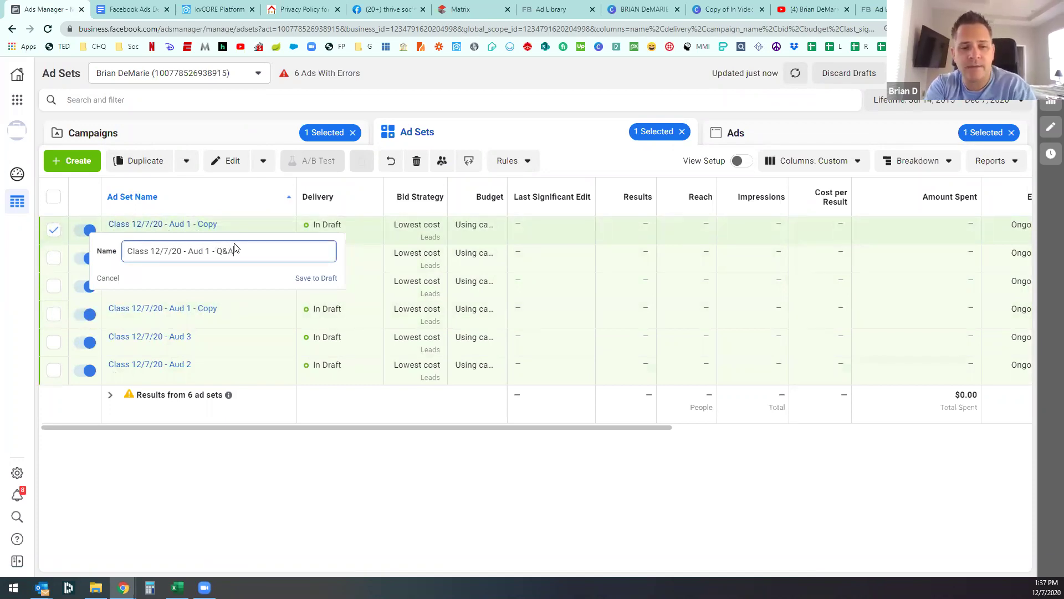
pyautogui.write('Q&A 1')
pyautogui.press('Return')
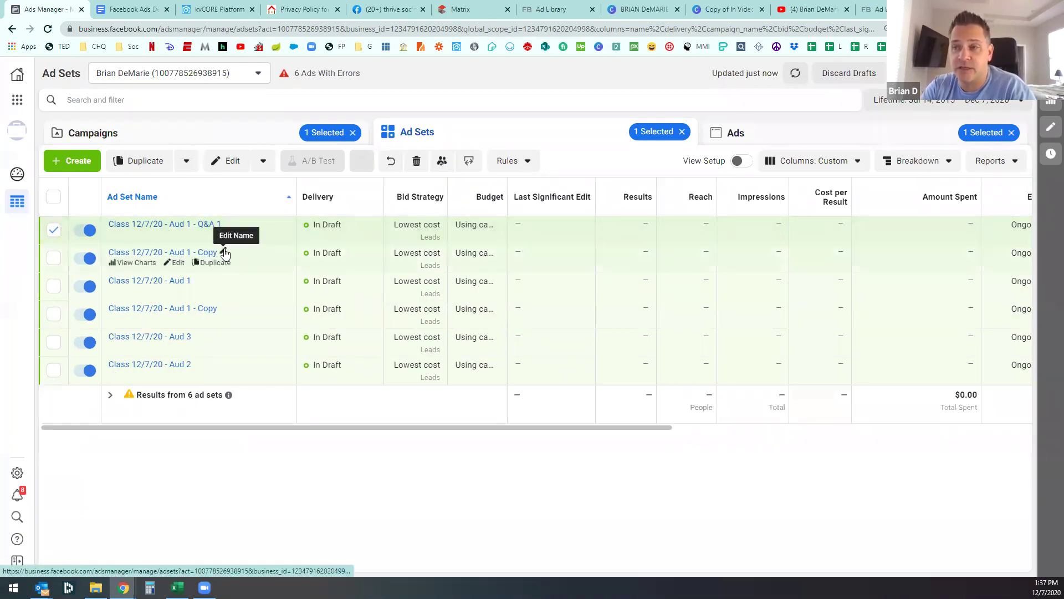
pyautogui.click(224, 252)
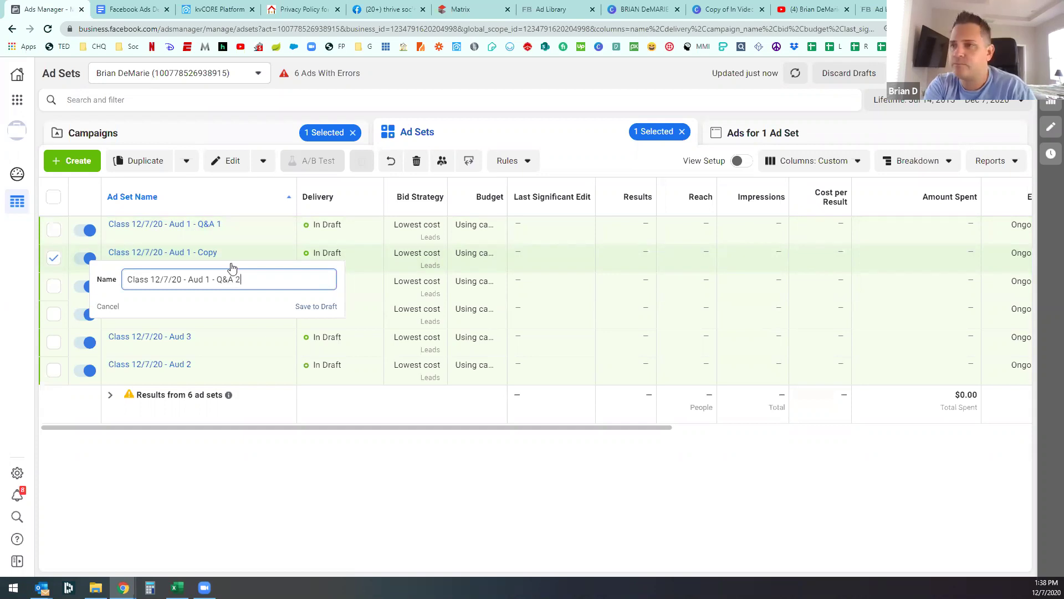
pyautogui.press('Return')
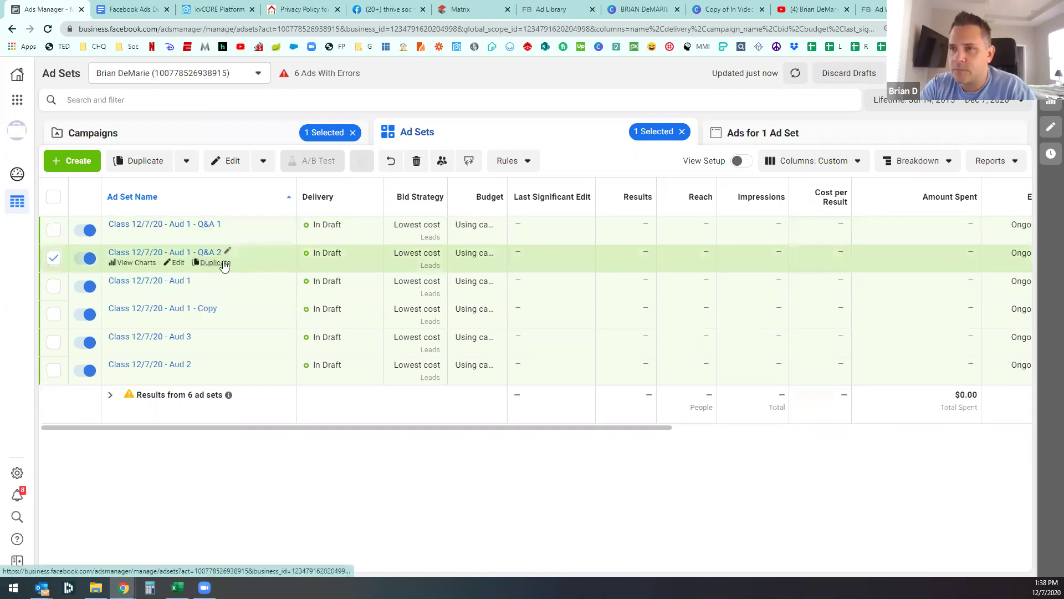
pyautogui.click(225, 308)
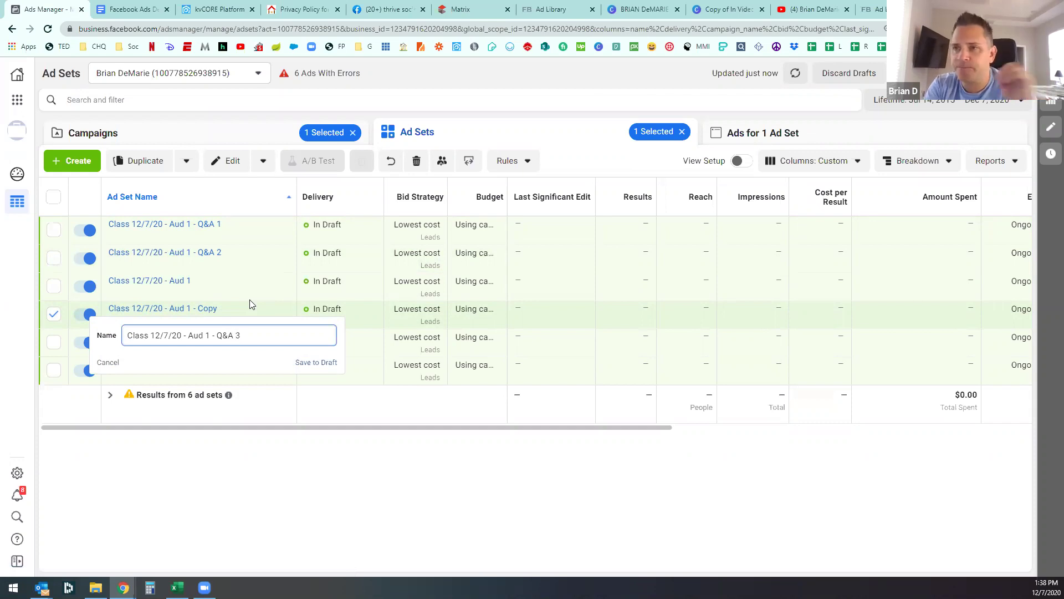
pyautogui.press('Return')
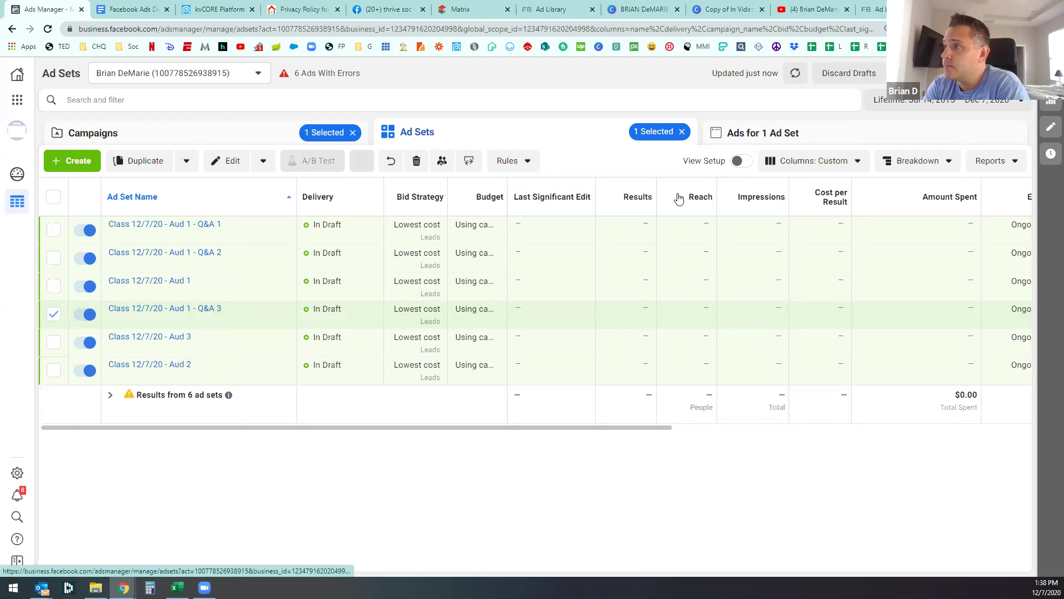
# Step: Check the ads of the copied ad sets and delete the three ad sets Aud 1 - Q&A 1, Q&A 2 and Q&A 3
pyautogui.moveTo(271, 366)
pyautogui.click(905, 143)
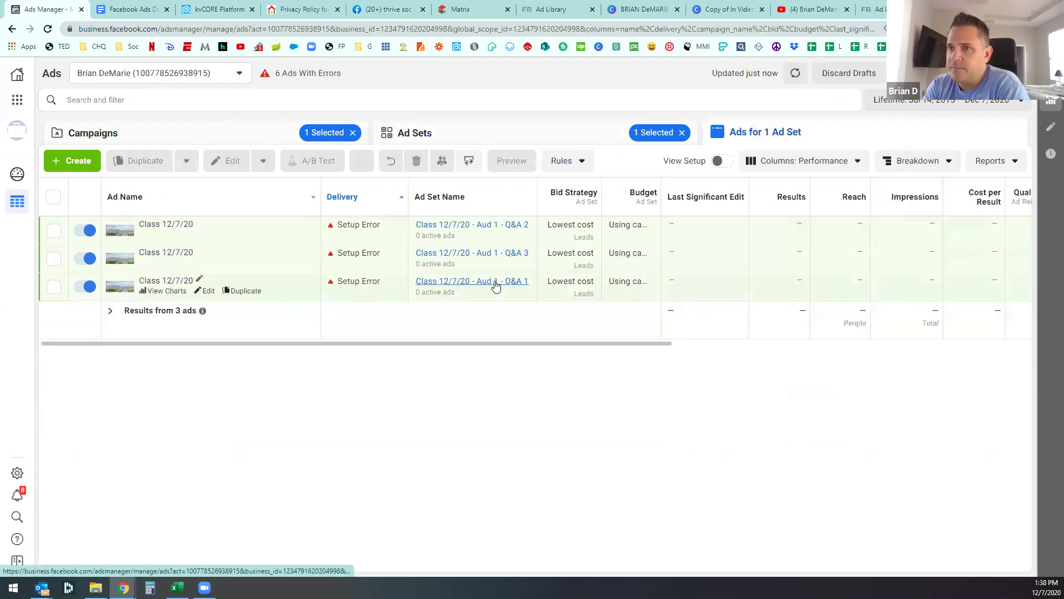
pyautogui.click(513, 133)
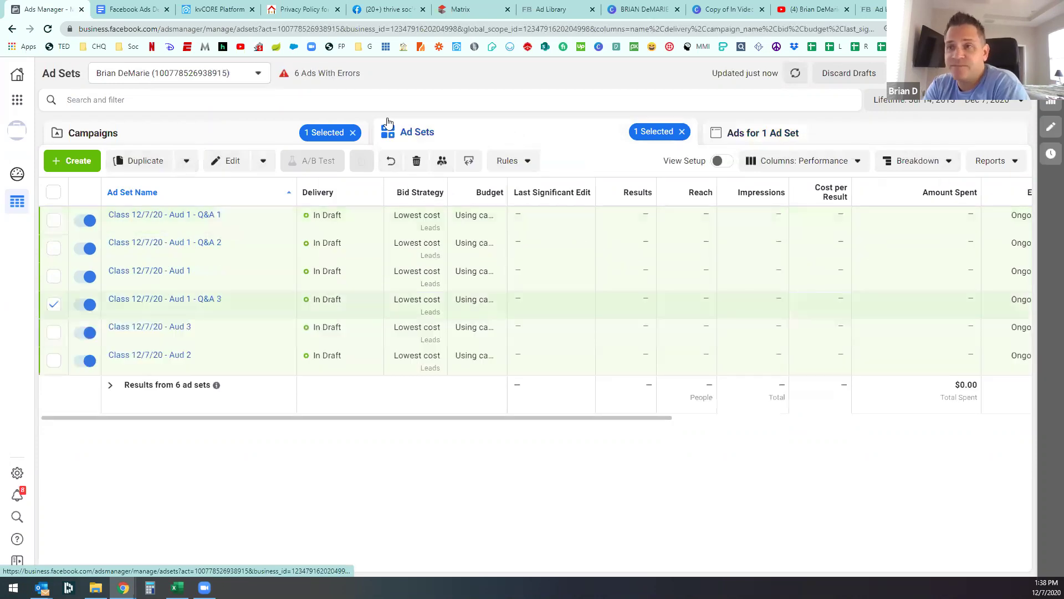
pyautogui.click(54, 221)
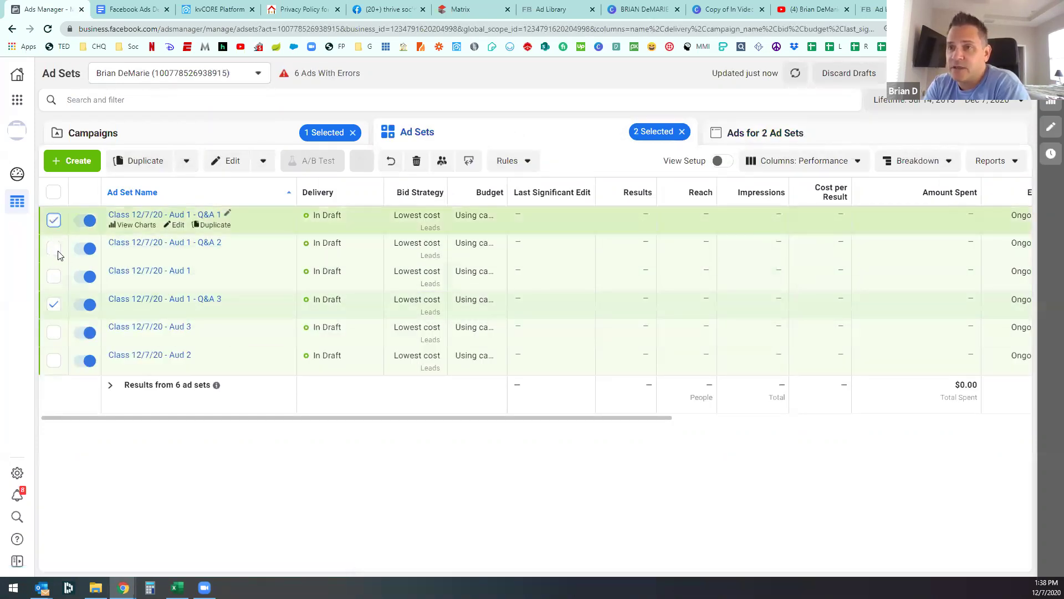
pyautogui.click(54, 249)
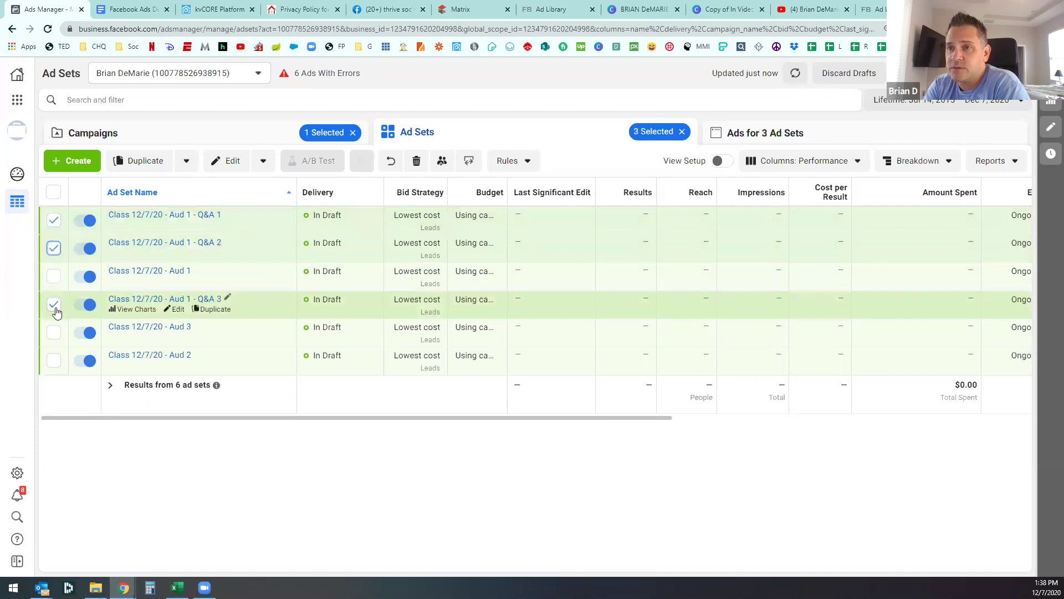
pyautogui.click(54, 304)
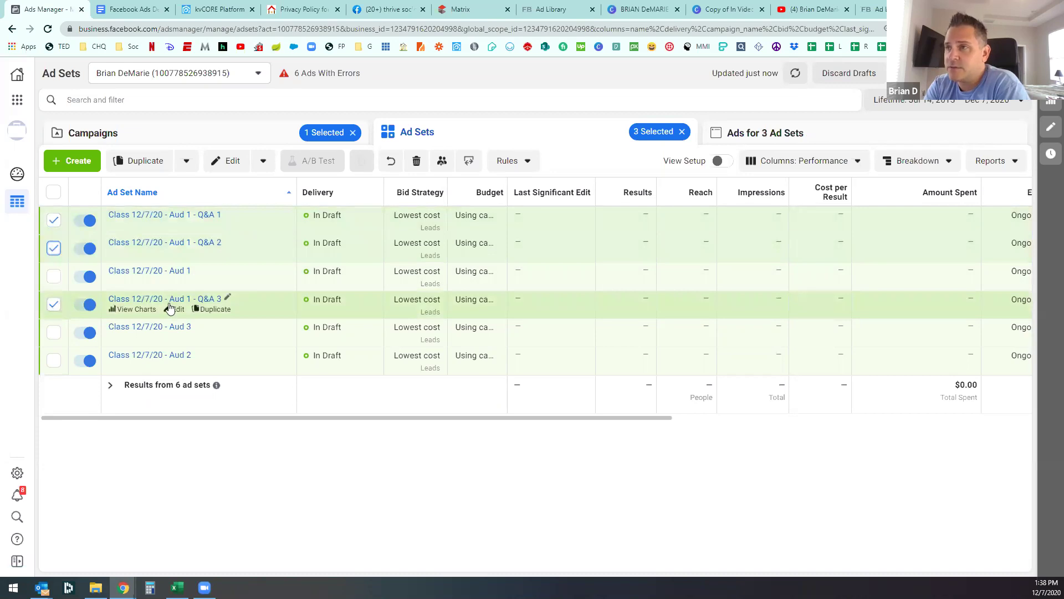
pyautogui.click(54, 304)
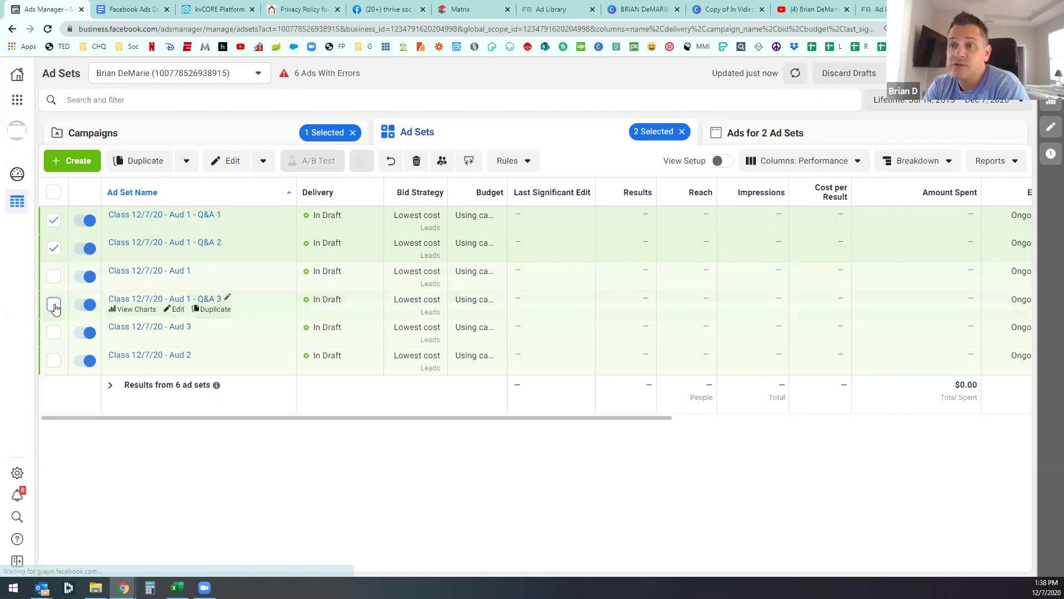
pyautogui.click(54, 304)
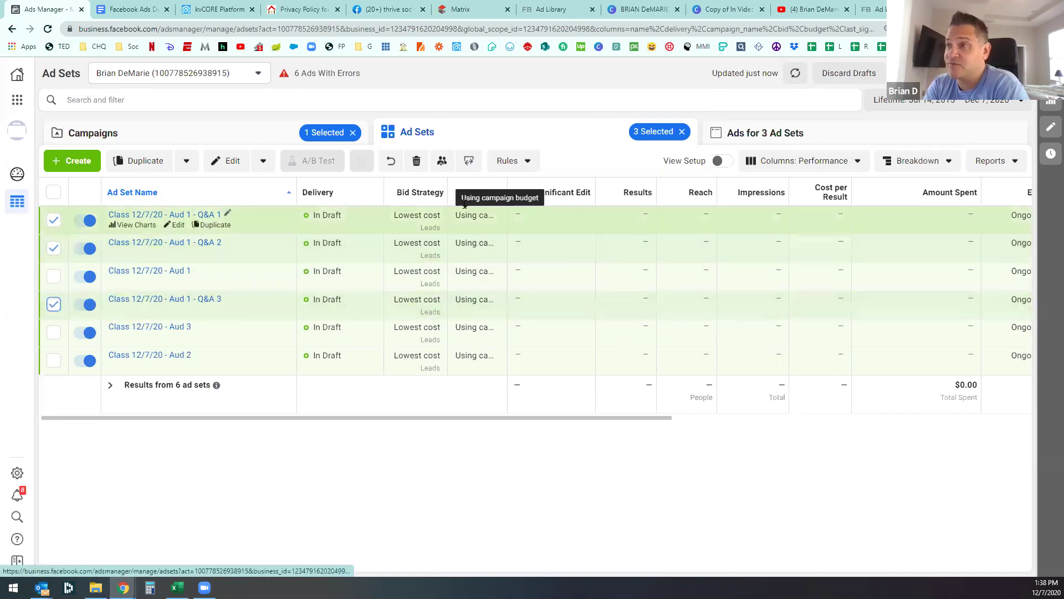
pyautogui.click(417, 162)
pyautogui.click(632, 261)
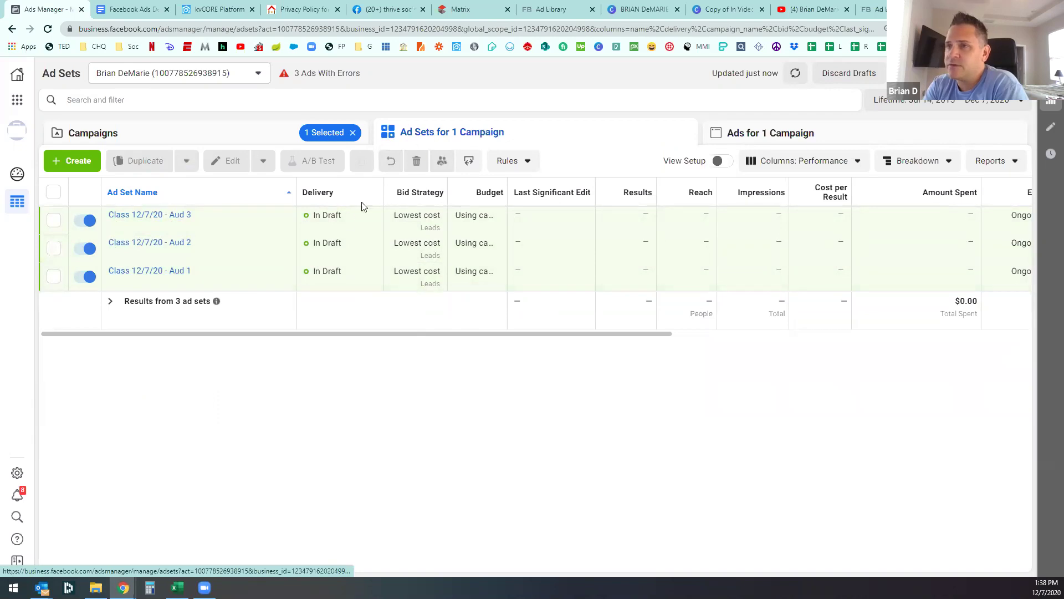
# Step: Duplicate the ad in the Class 12/7/20 - Aud 1 ad set with two copies and close the editor
pyautogui.click(54, 276)
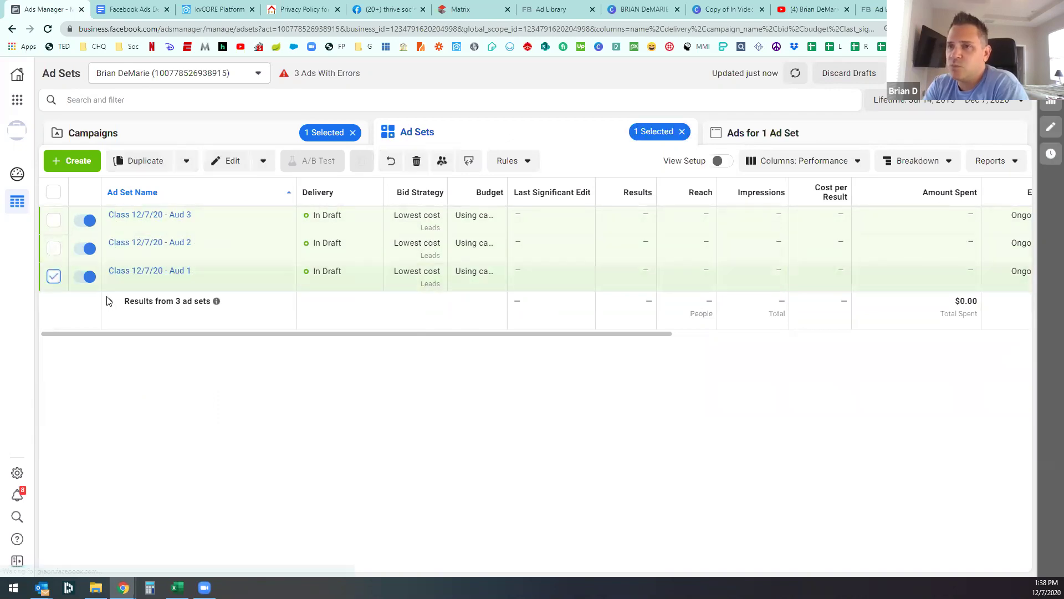
pyautogui.click(850, 137)
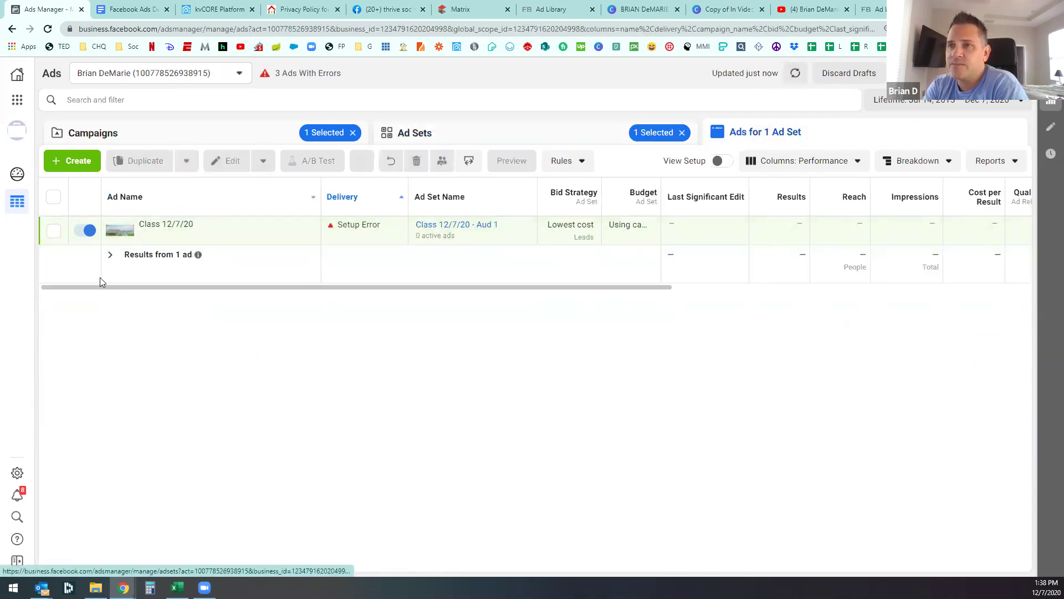
pyautogui.click(251, 235)
pyautogui.click(696, 414)
pyautogui.click(696, 414)
pyautogui.click(680, 471)
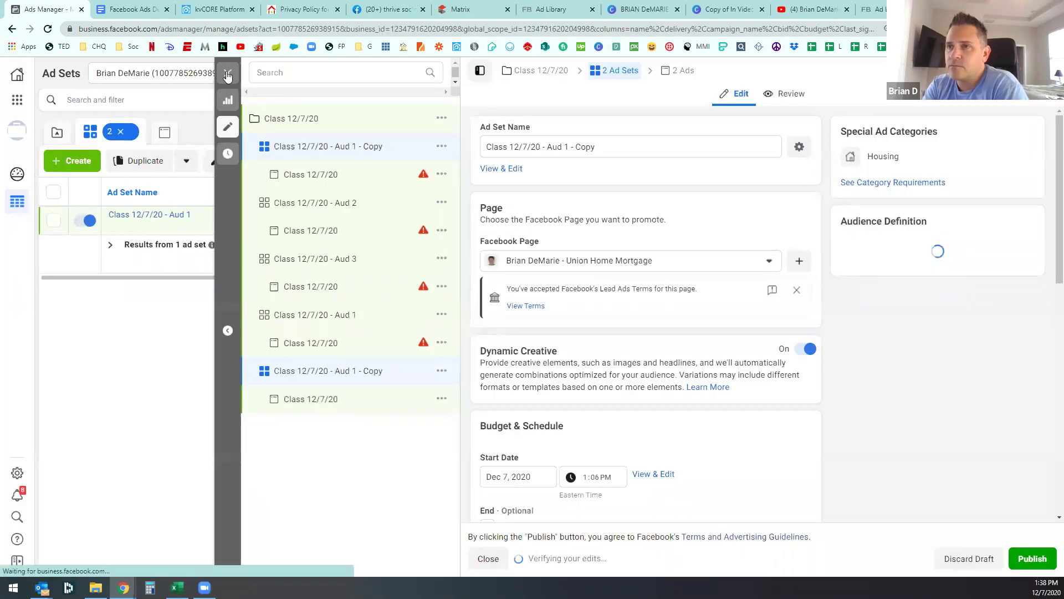
pyautogui.click(227, 75)
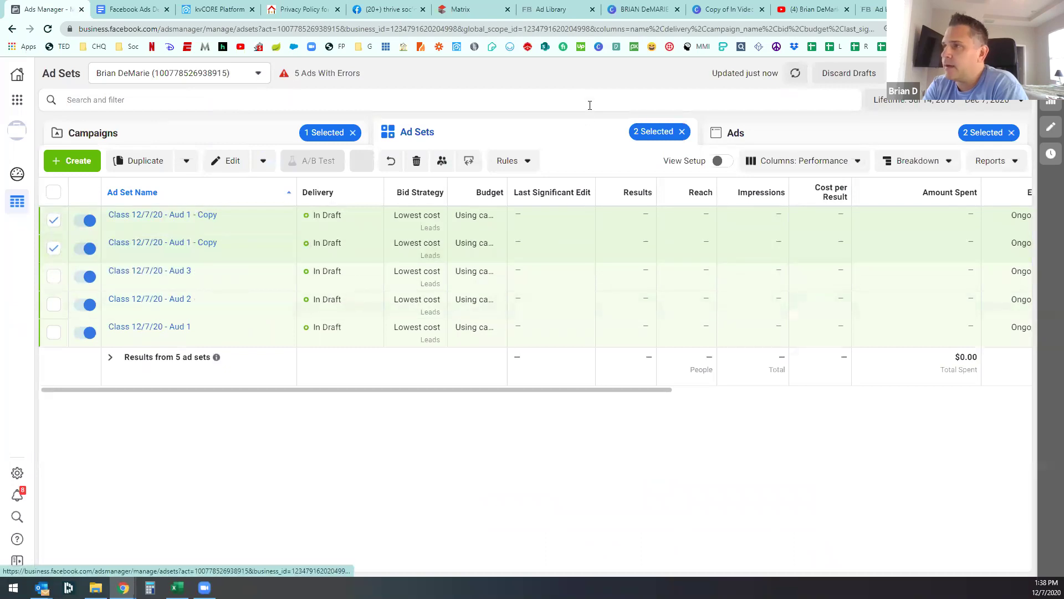
# Step: Duplicate the second ad among the Aud 1 copies once and close the editor
pyautogui.click(859, 136)
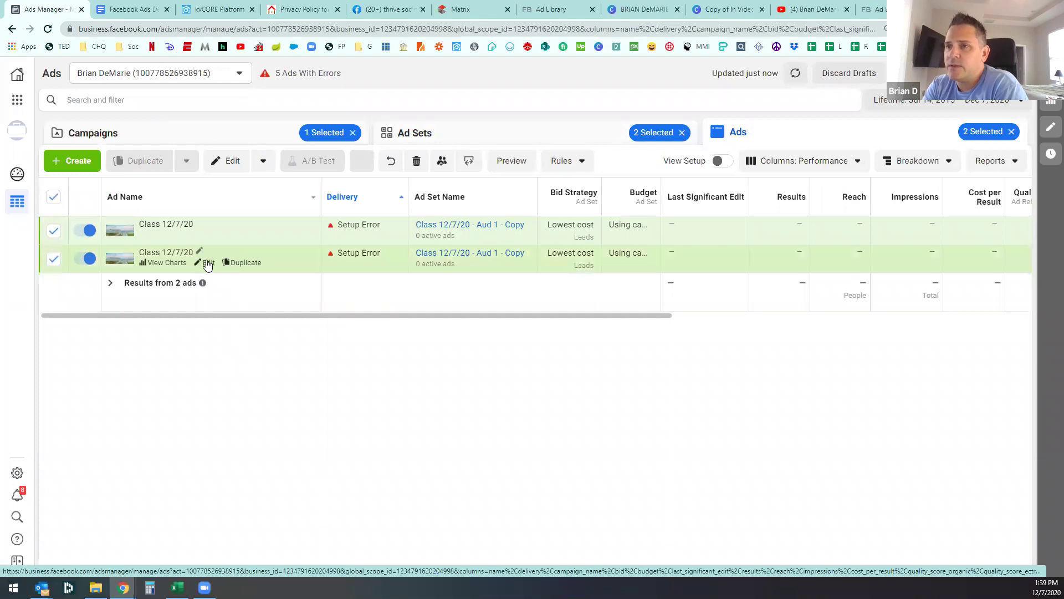
pyautogui.click(234, 264)
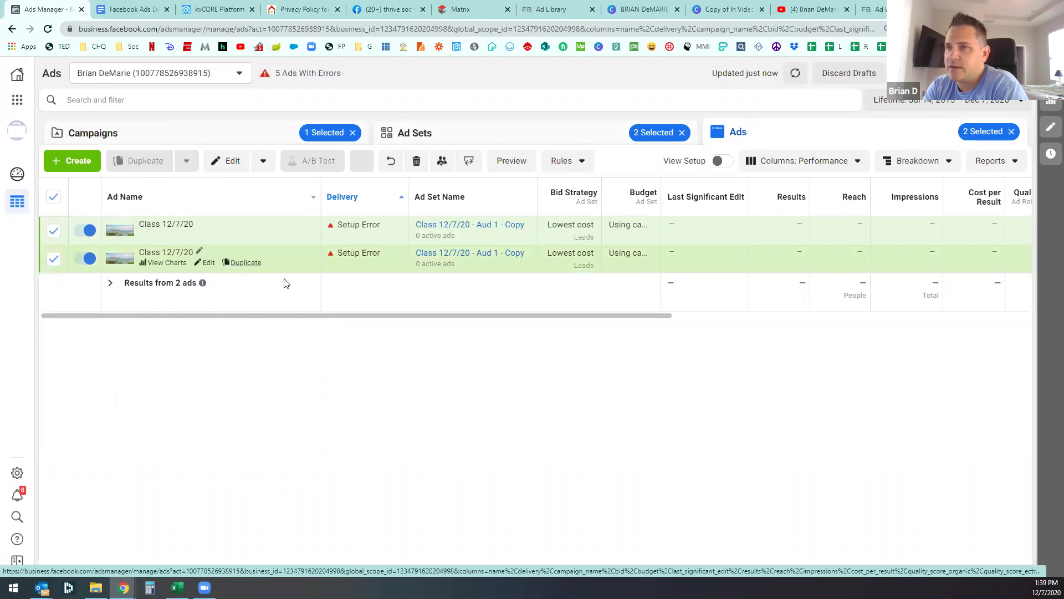
pyautogui.click(679, 470)
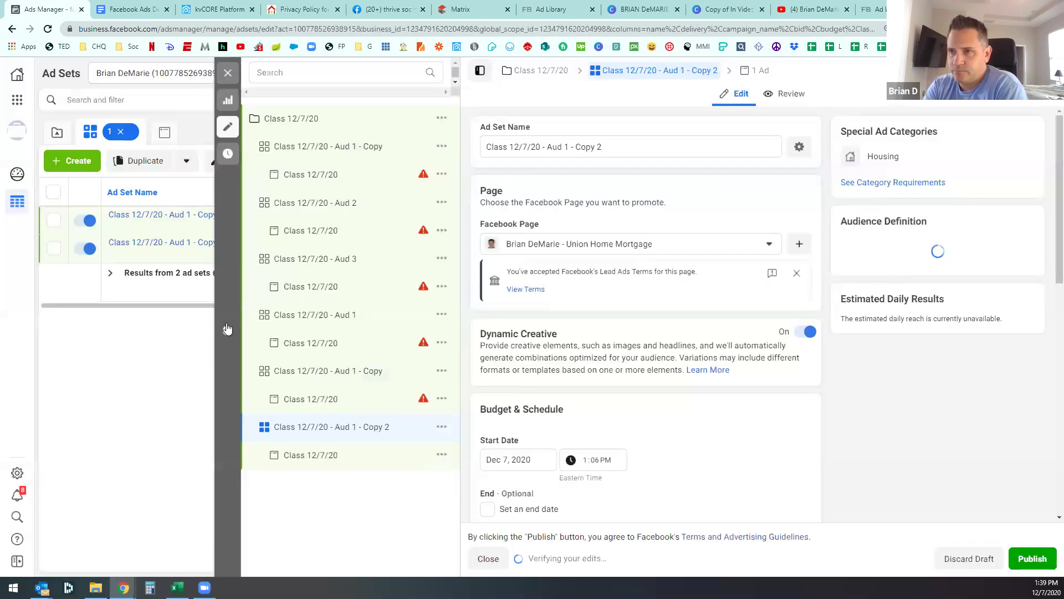
pyautogui.click(227, 330)
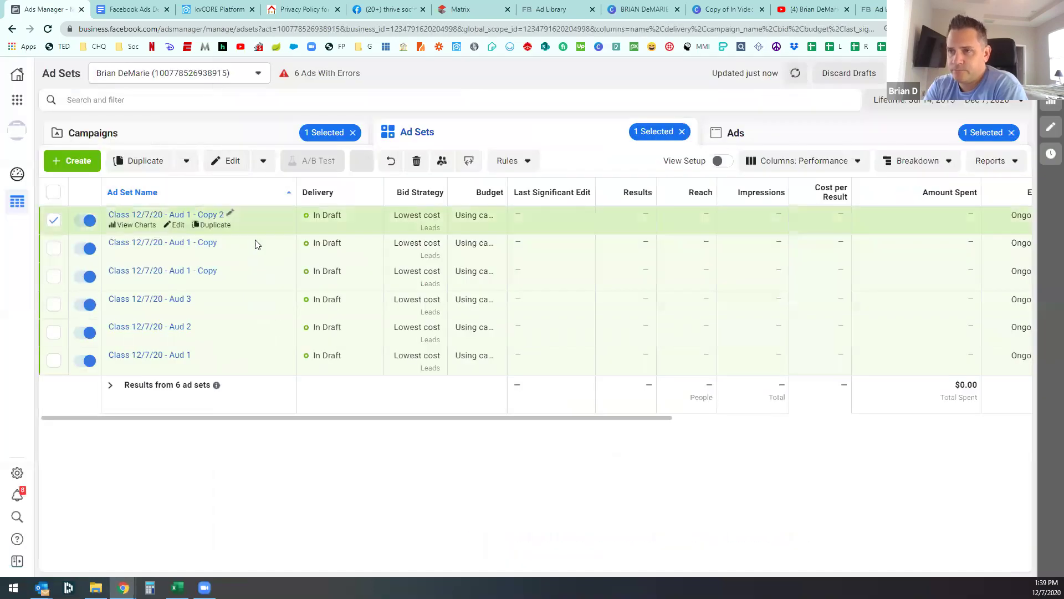
# Step: Delete the lower of the two ad sets named Class 12/7/20 - Aud 1 - Copy
pyautogui.moveTo(228, 282)
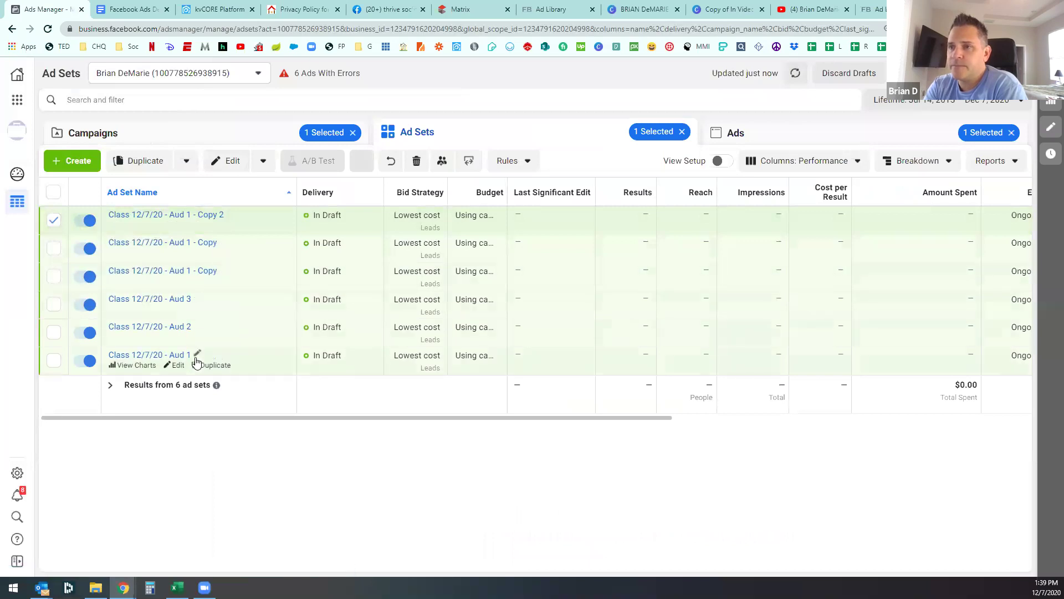
pyautogui.click(223, 269)
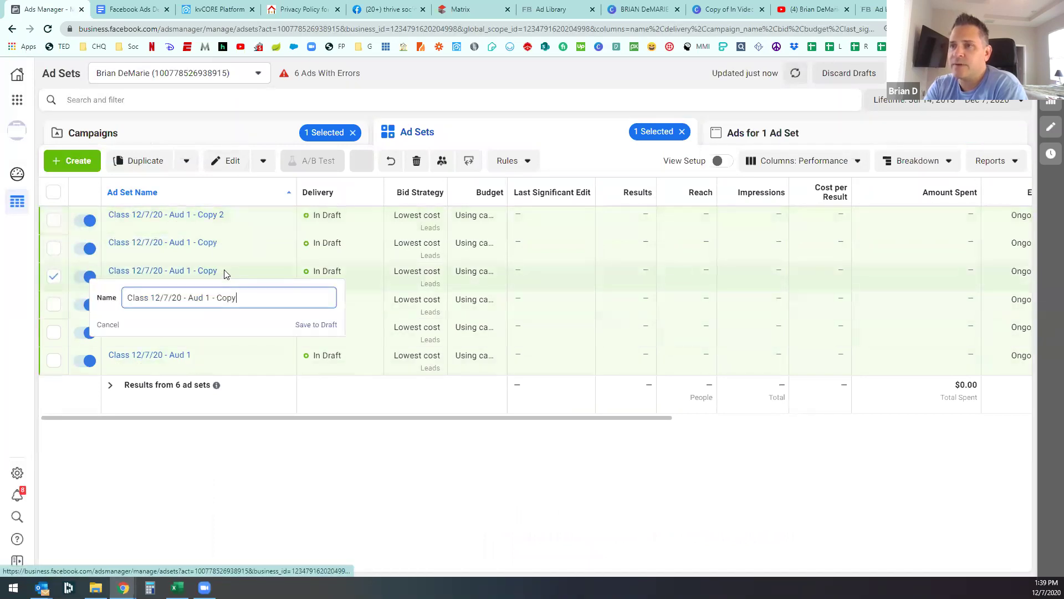
pyautogui.click(257, 459)
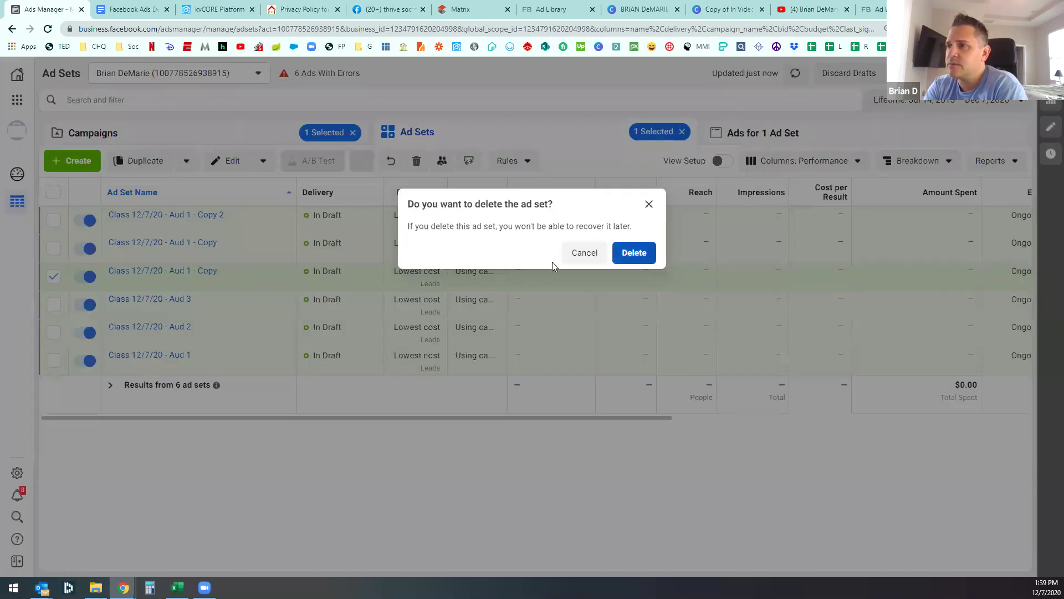
pyautogui.click(636, 252)
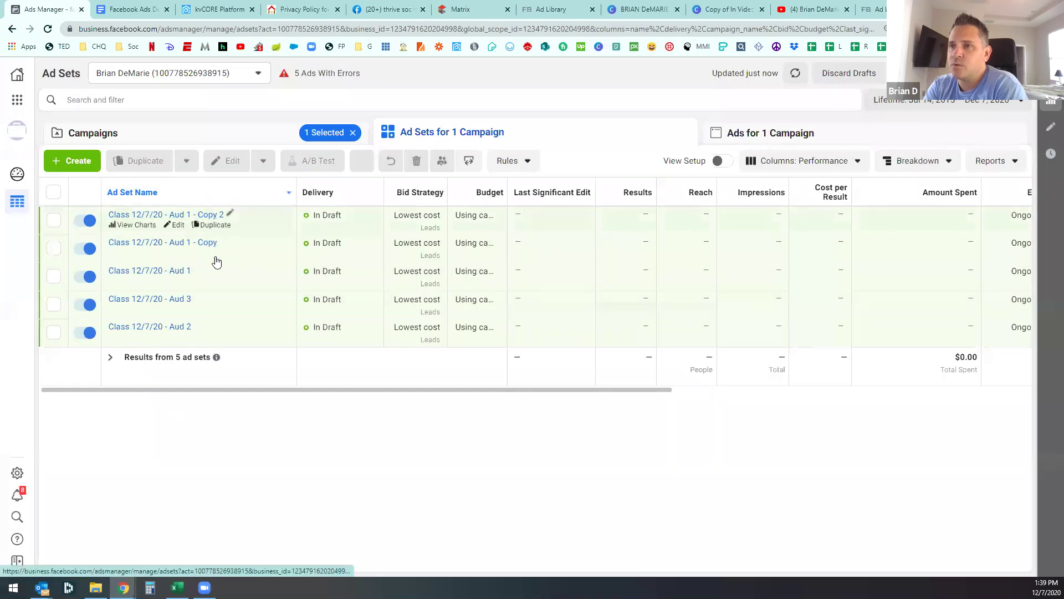
# Step: Rename the ad sets Class 12/7/20 - Aud 1, Copy and Copy 2 as Class 12/7/20 - Aud 1 - Q&A 1, Q&A 2 and Q&A 3
pyautogui.click(197, 270)
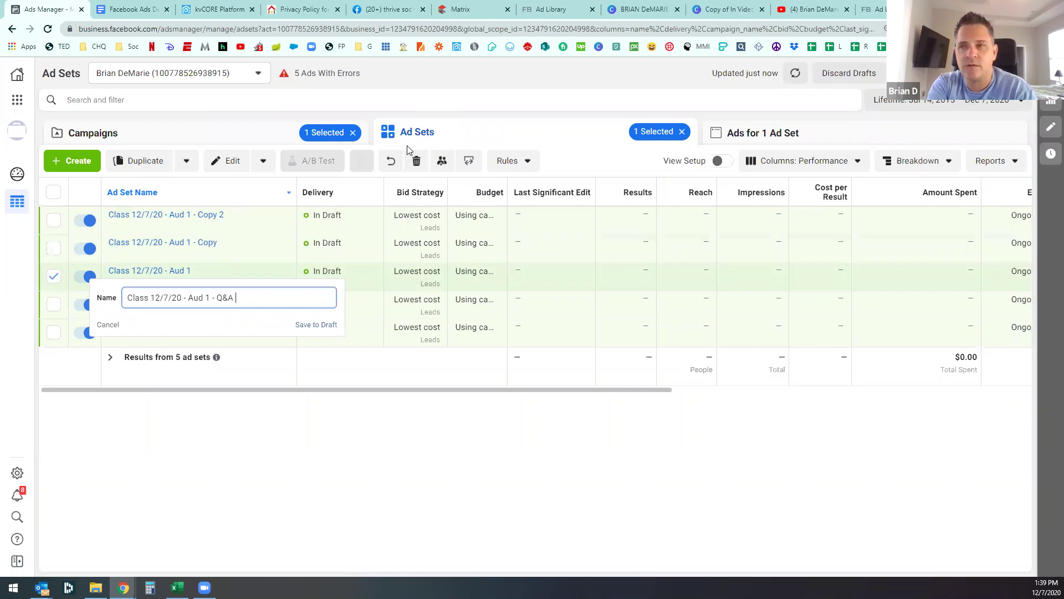
pyautogui.press('Return')
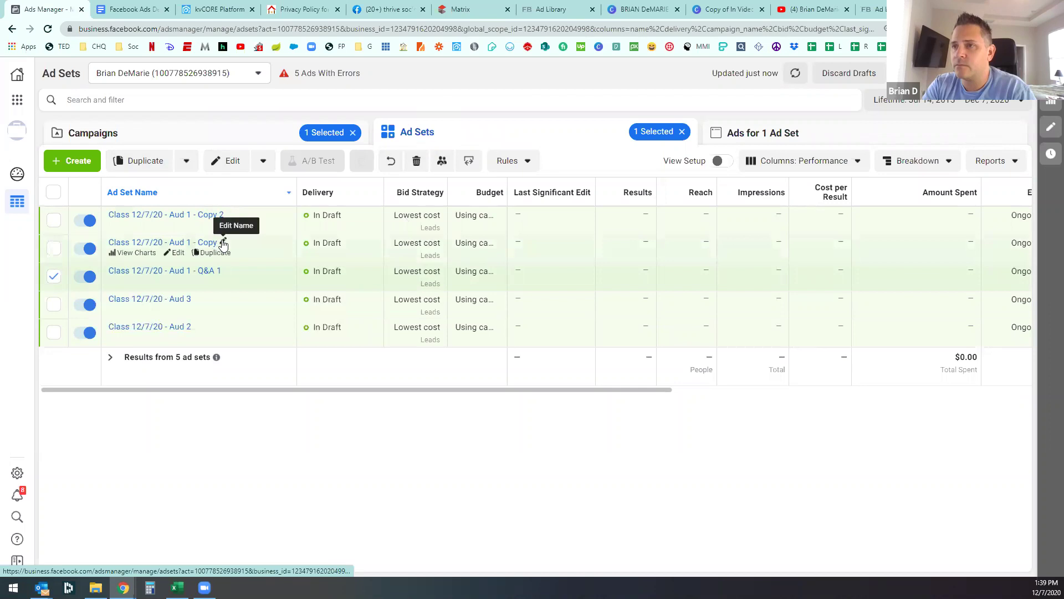
pyautogui.click(222, 242)
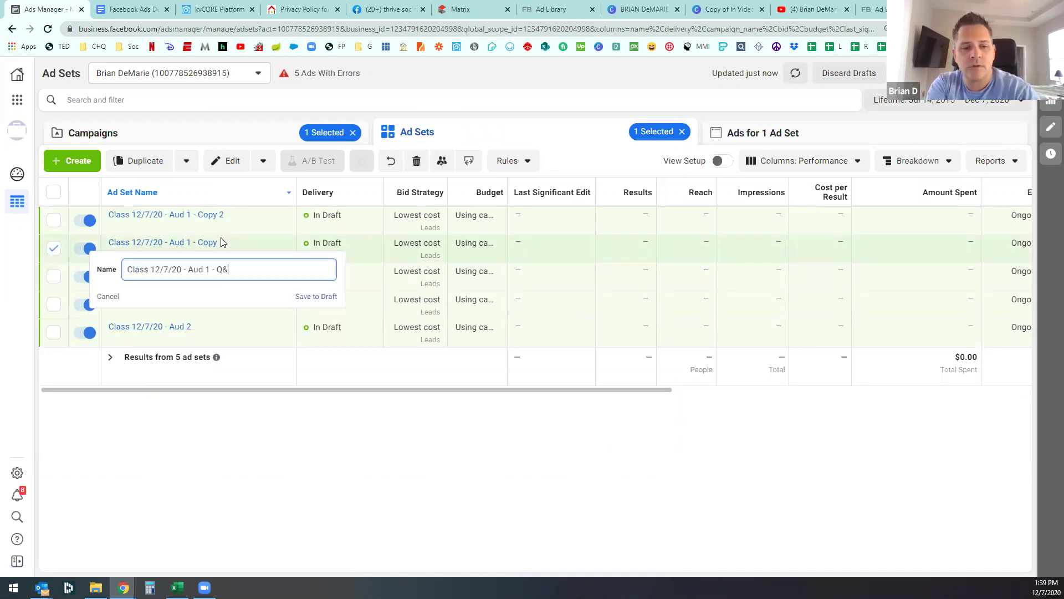
pyautogui.write('Q&A 2')
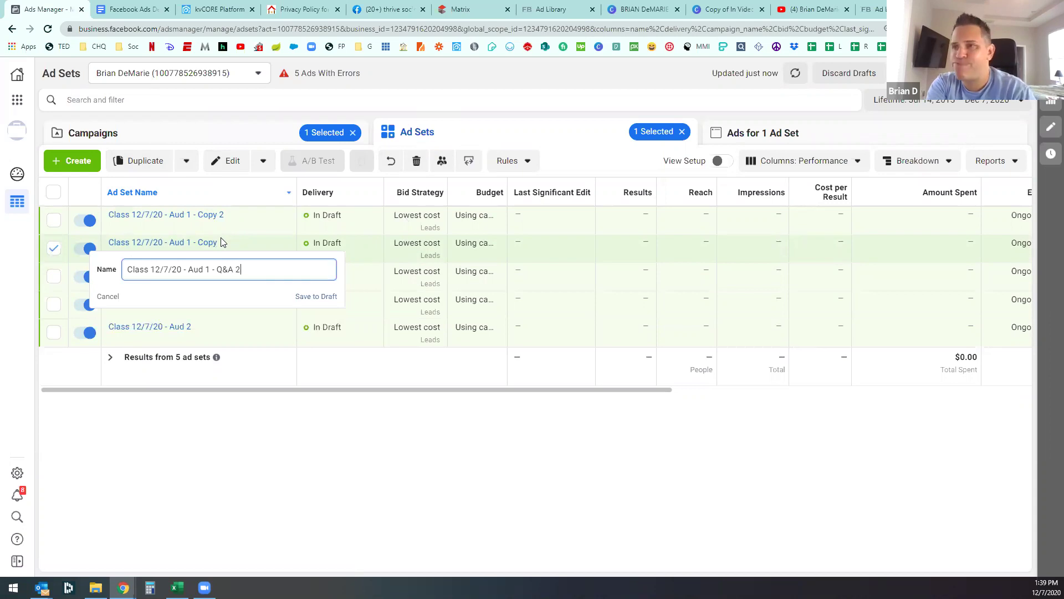
pyautogui.press('Return')
pyautogui.click(231, 215)
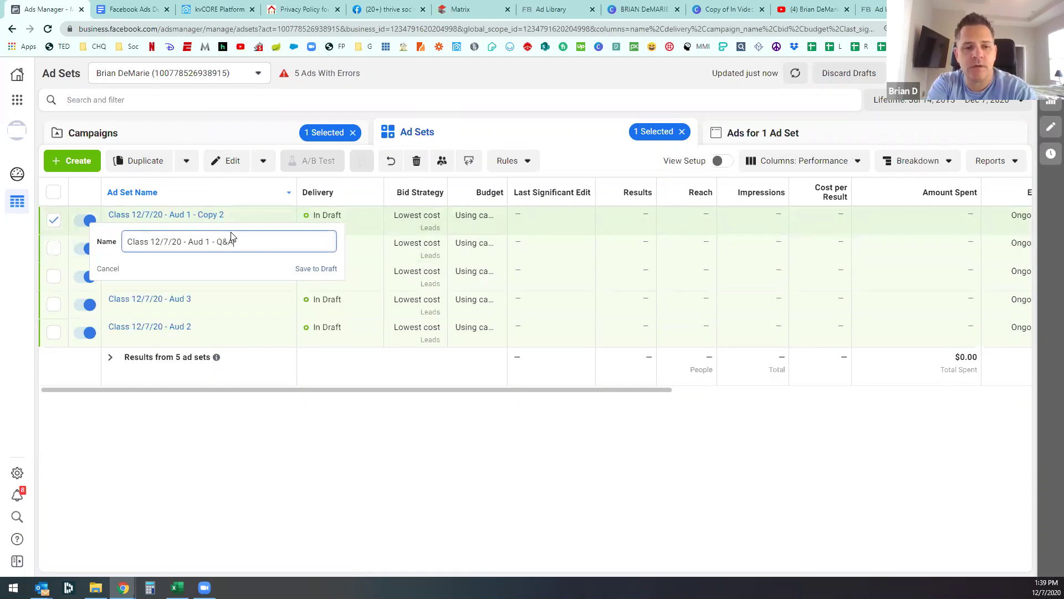
pyautogui.press('Return')
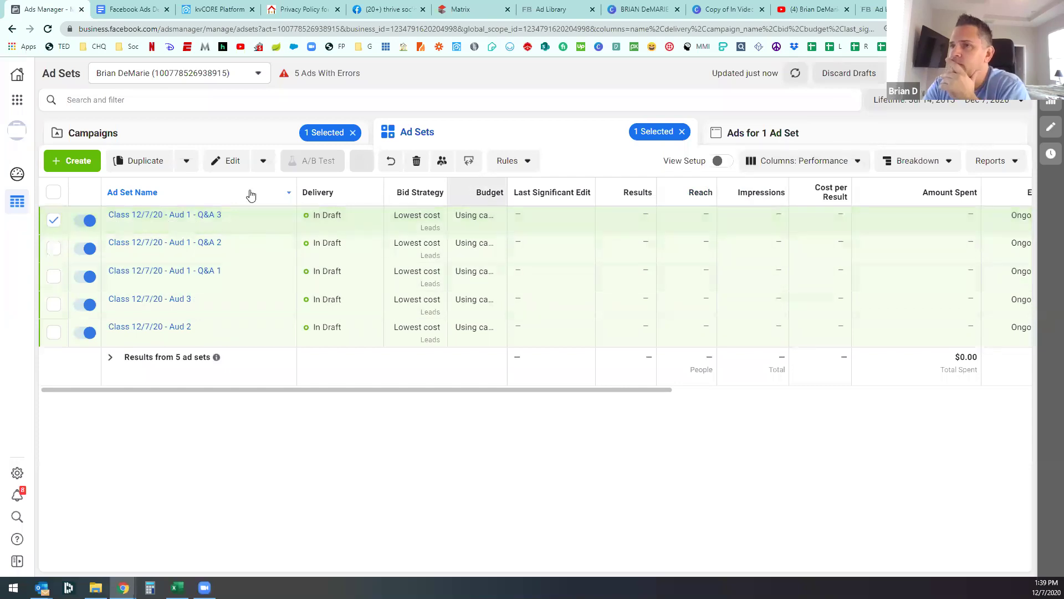
# Step: Clear the ad set selection, check which ad set each ad of the campaign belongs to, and return to the ad sets
pyautogui.click(55, 221)
pyautogui.click(867, 155)
pyautogui.click(867, 148)
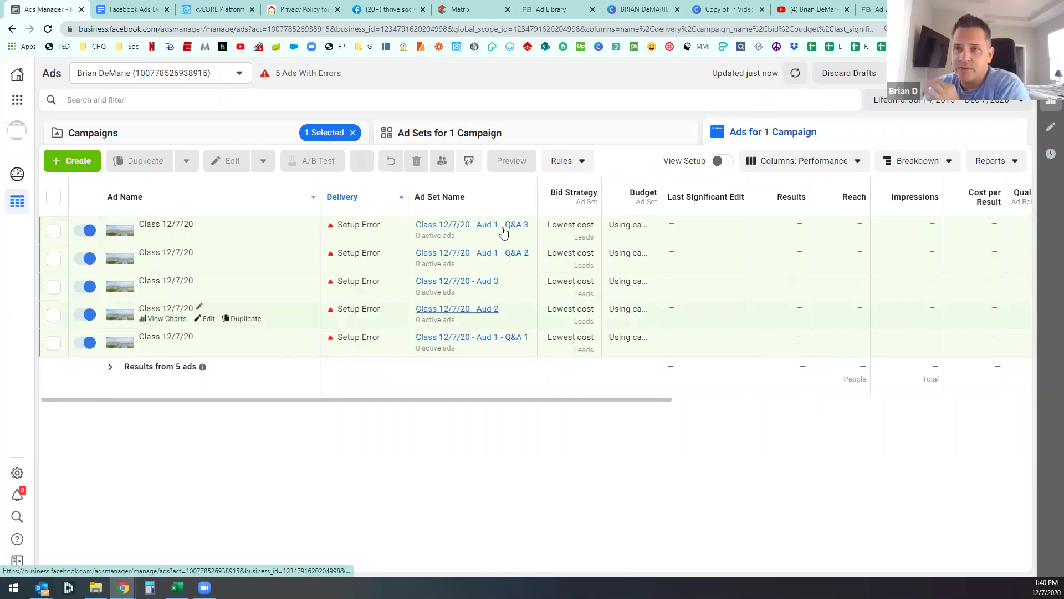
pyautogui.click(271, 136)
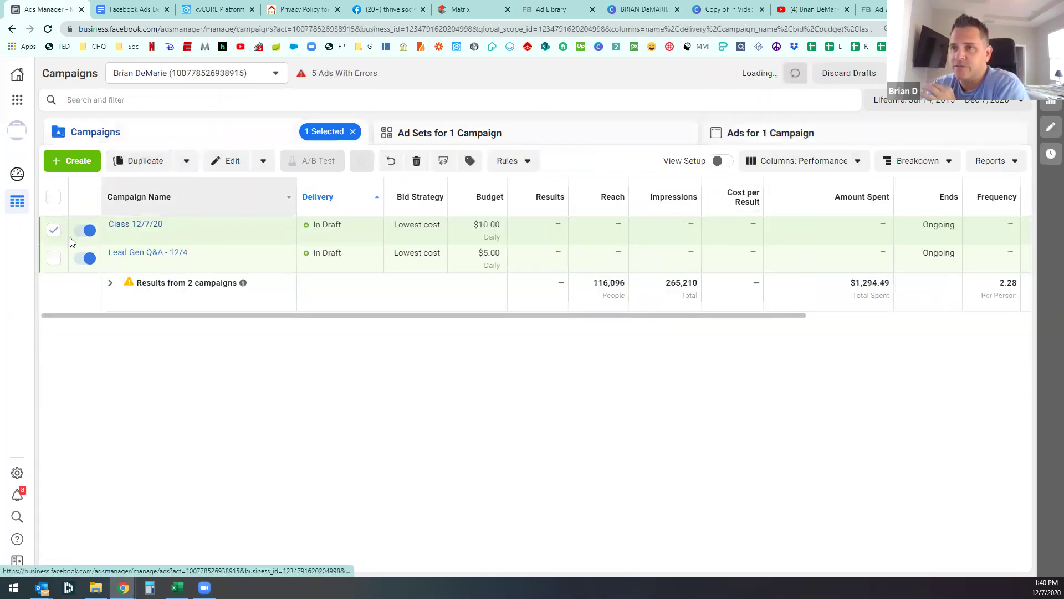
pyautogui.click(599, 133)
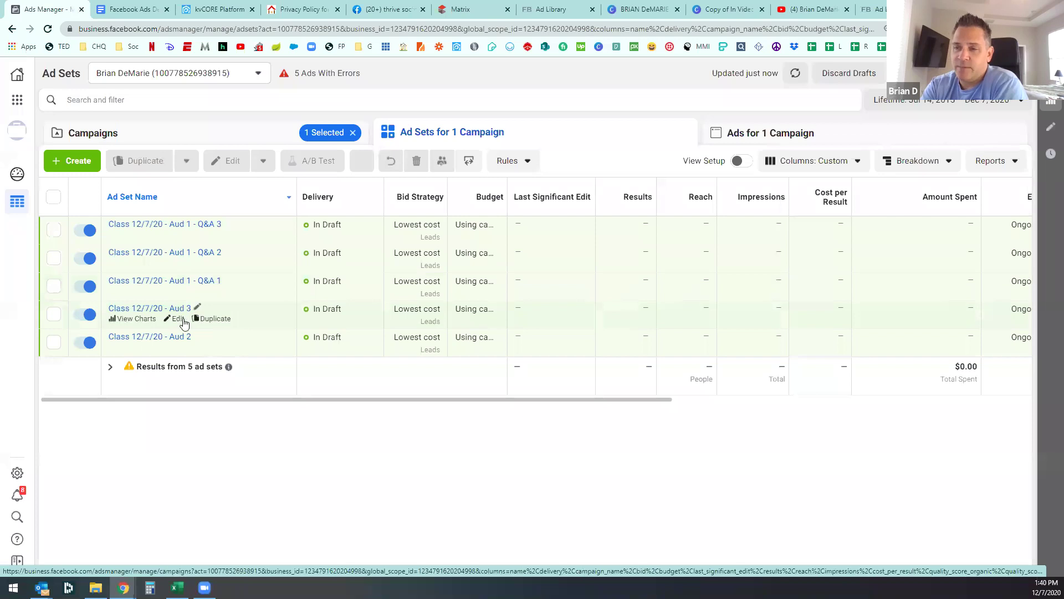
# Step: Open the Class 12/7/20 - Aud 3 ad set's detailed targeting for editing and look up audience 2's interests in the Google Docs targeting document
pyautogui.click(176, 318)
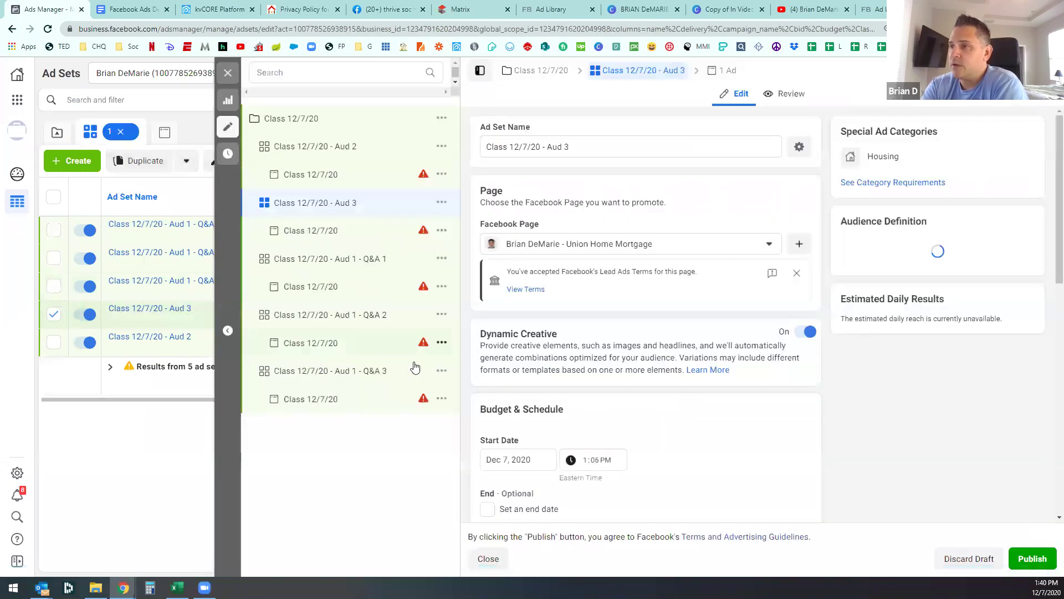
pyautogui.scroll(-4, 724, 421)
pyautogui.scroll(-9, 723, 421)
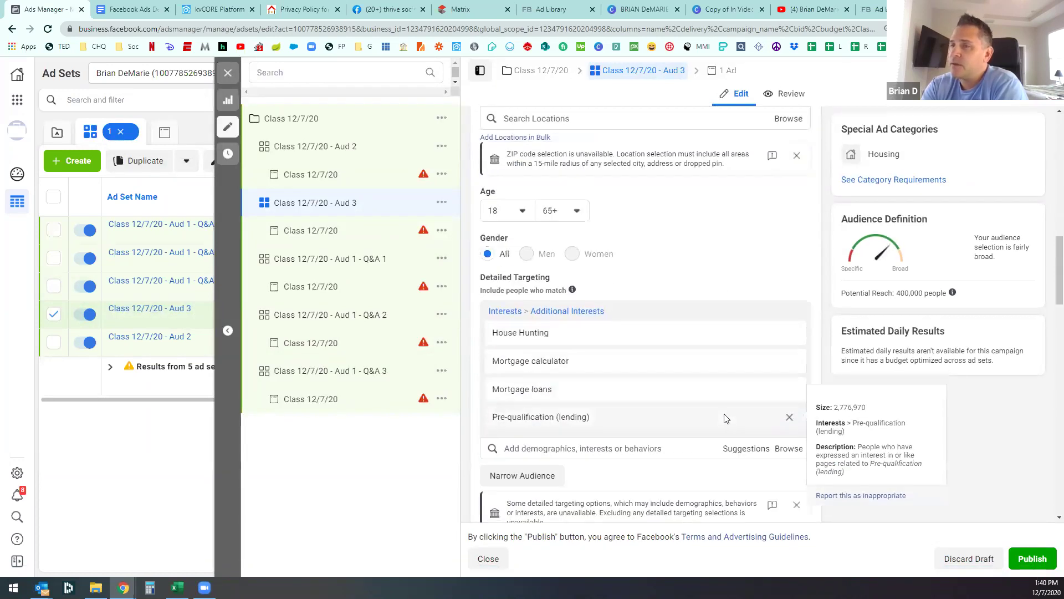
pyautogui.click(133, 10)
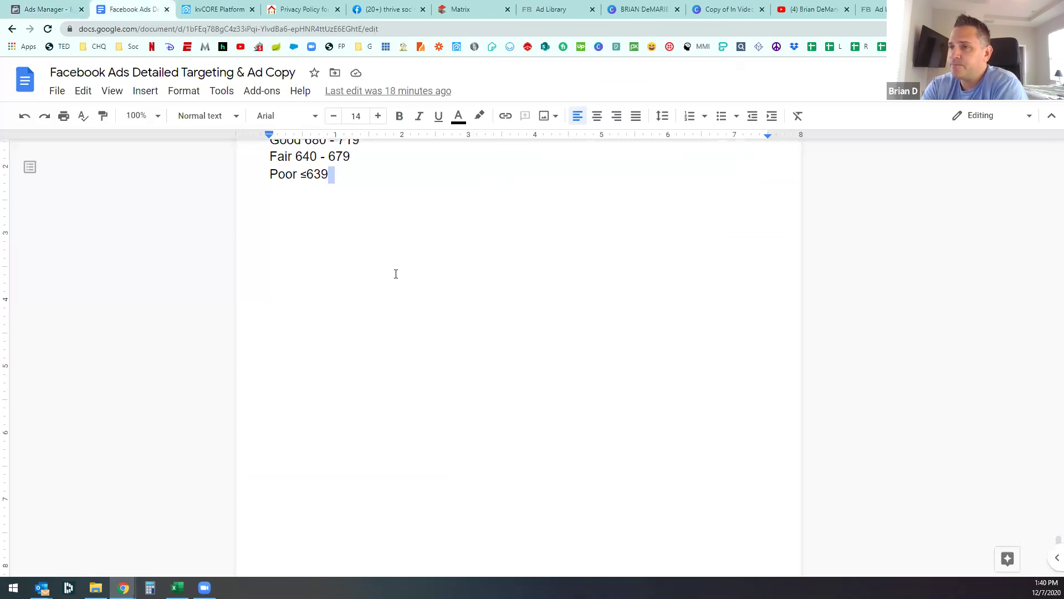
pyautogui.scroll(20, 438, 277)
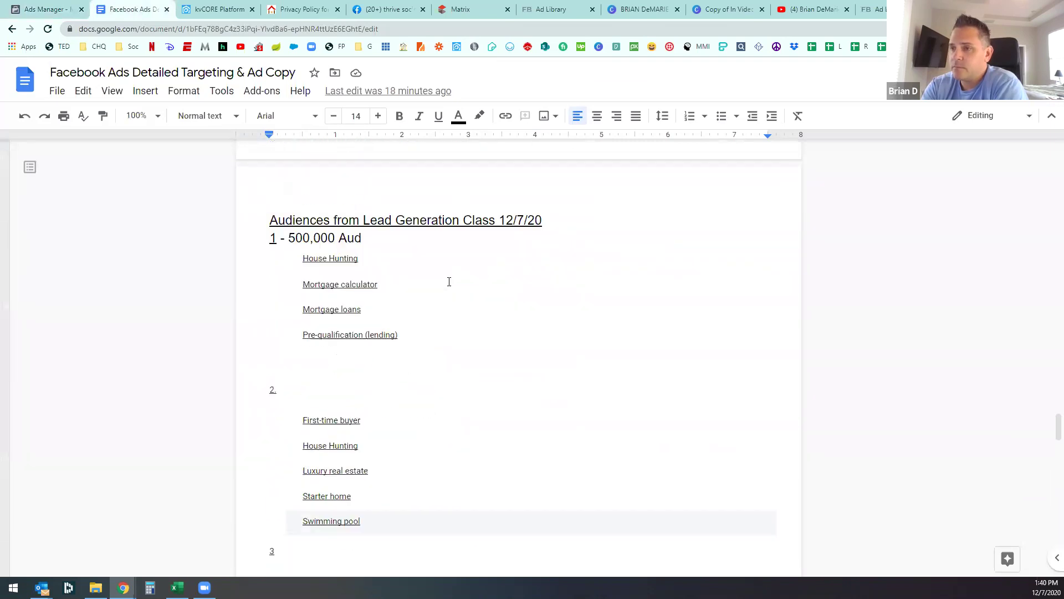
pyautogui.scroll(-4, 449, 281)
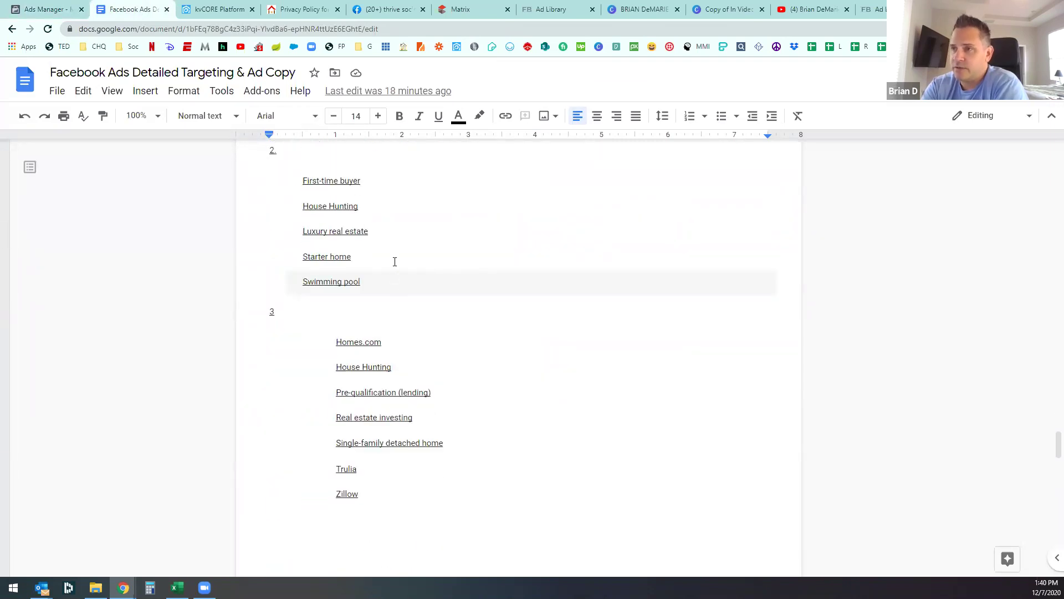
pyautogui.click(221, 10)
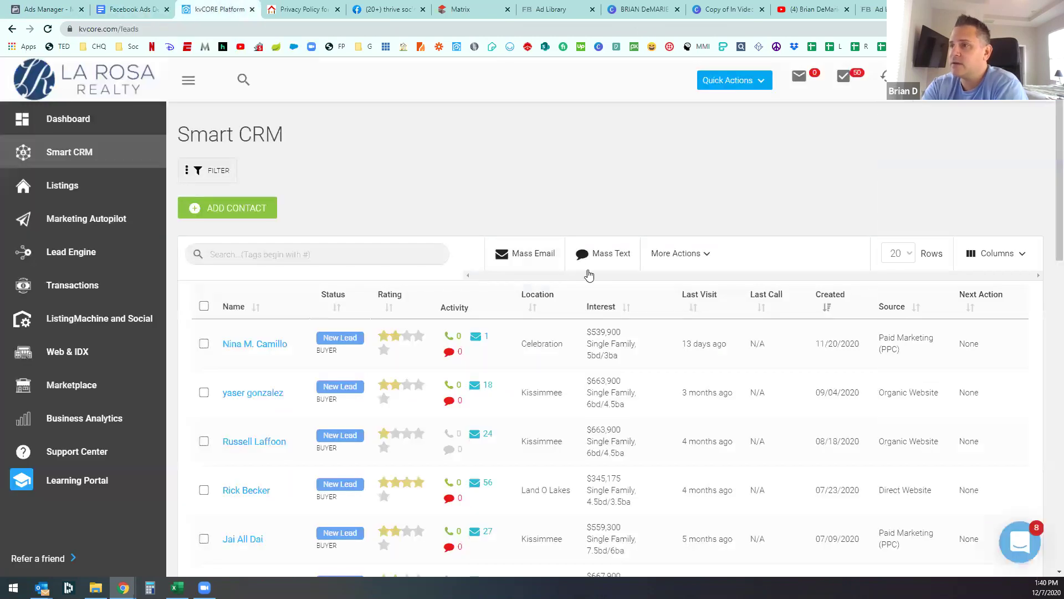
pyautogui.click(111, 9)
pyautogui.click(50, 10)
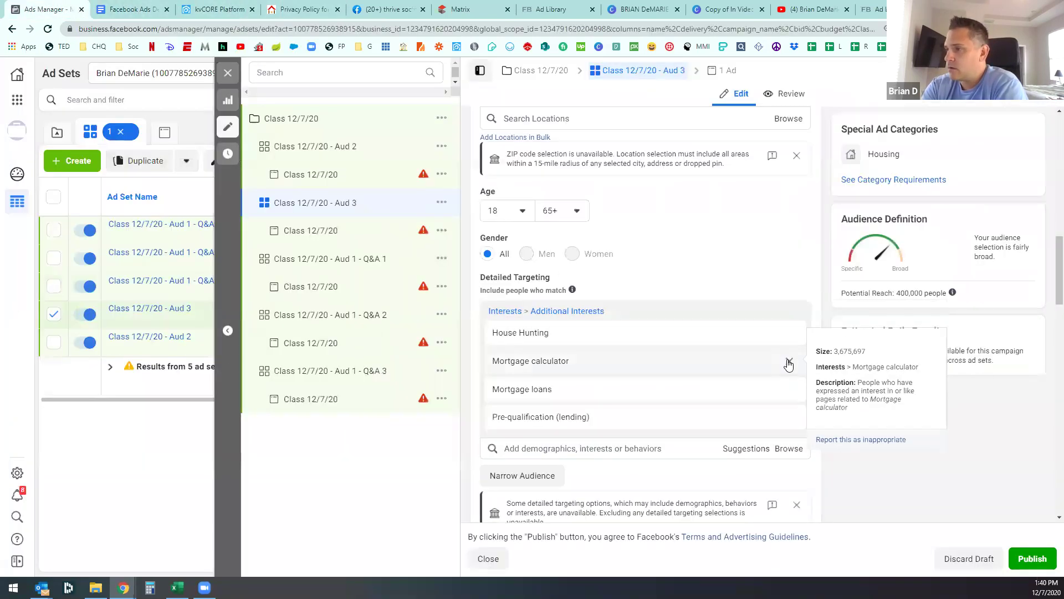
# Step: Remove the interests Mortgage calculator, Mortgage loans and Pre-qualification (lending) from the Aud 3 ad set's detailed targeting
pyautogui.click(789, 361)
pyautogui.click(789, 362)
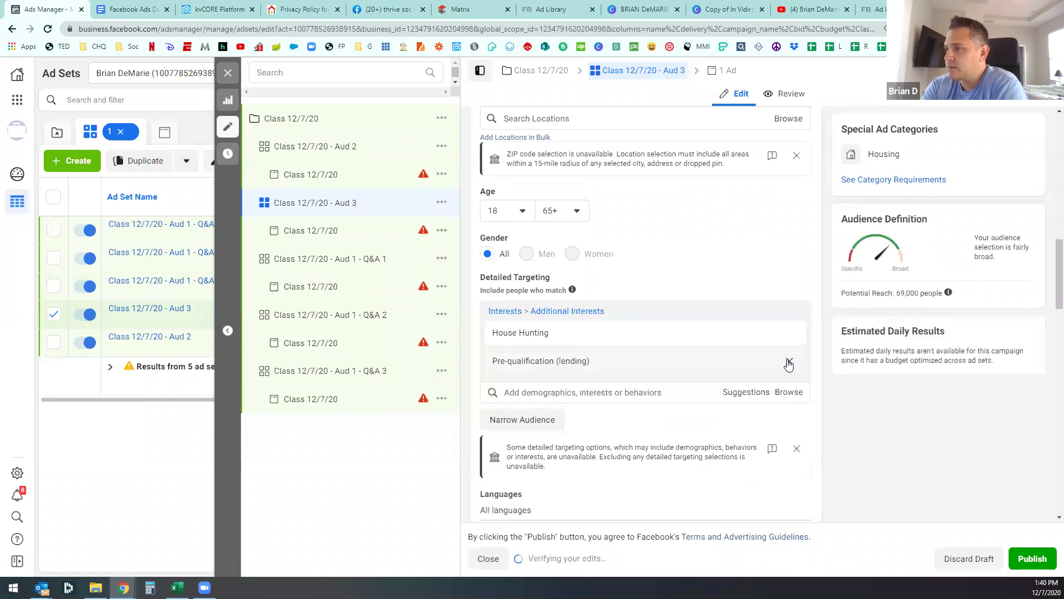
pyautogui.click(788, 361)
# Step: Add the First-time buyer interest to Aud 3's detailed targeting and check audience 2's next interest in the Google Docs list
pyautogui.click(598, 364)
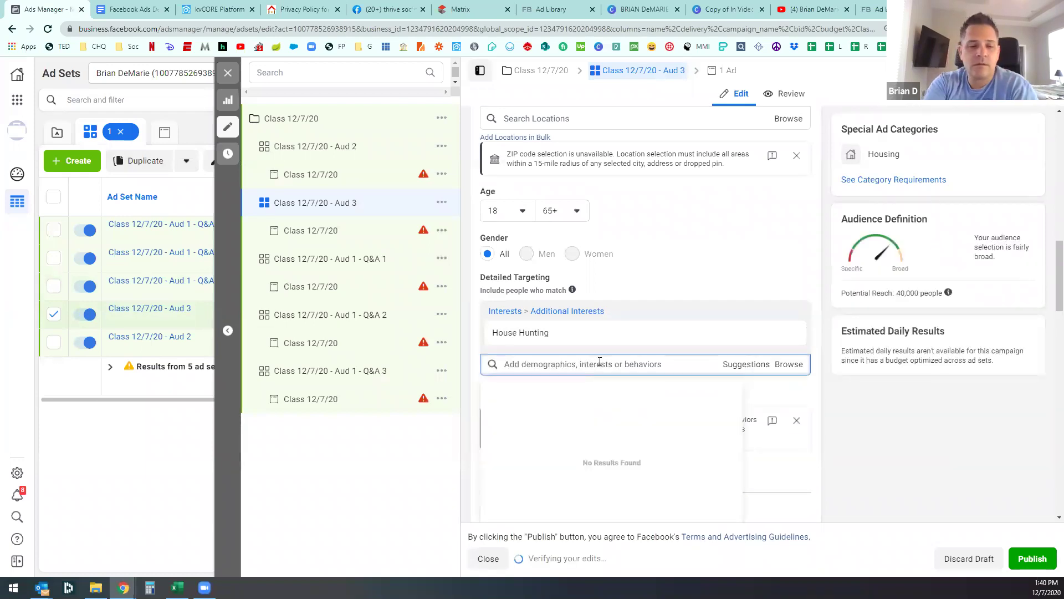
pyautogui.write('first')
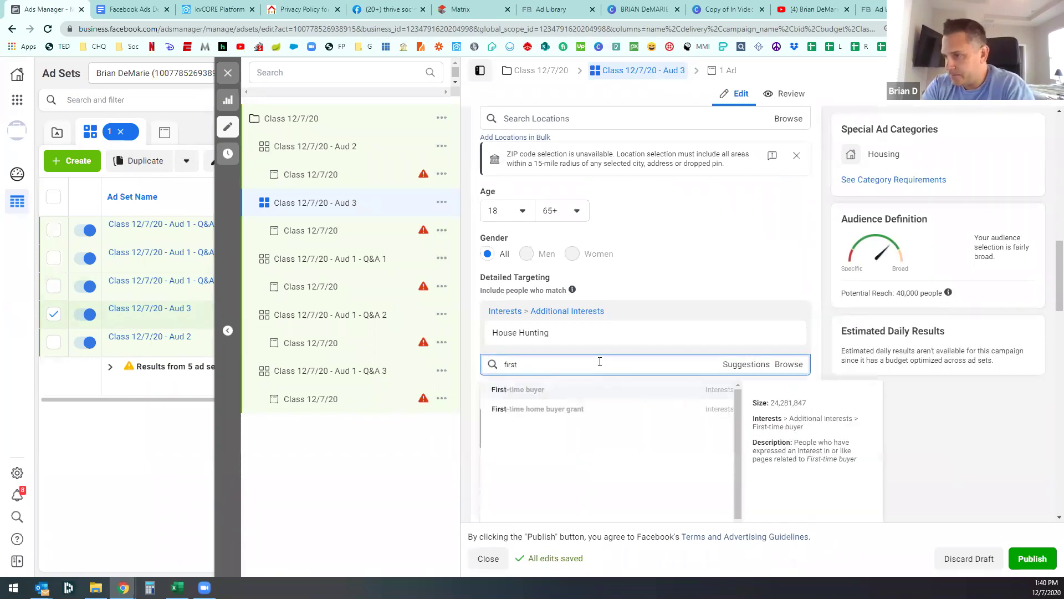
pyautogui.click(568, 390)
pyautogui.click(138, 6)
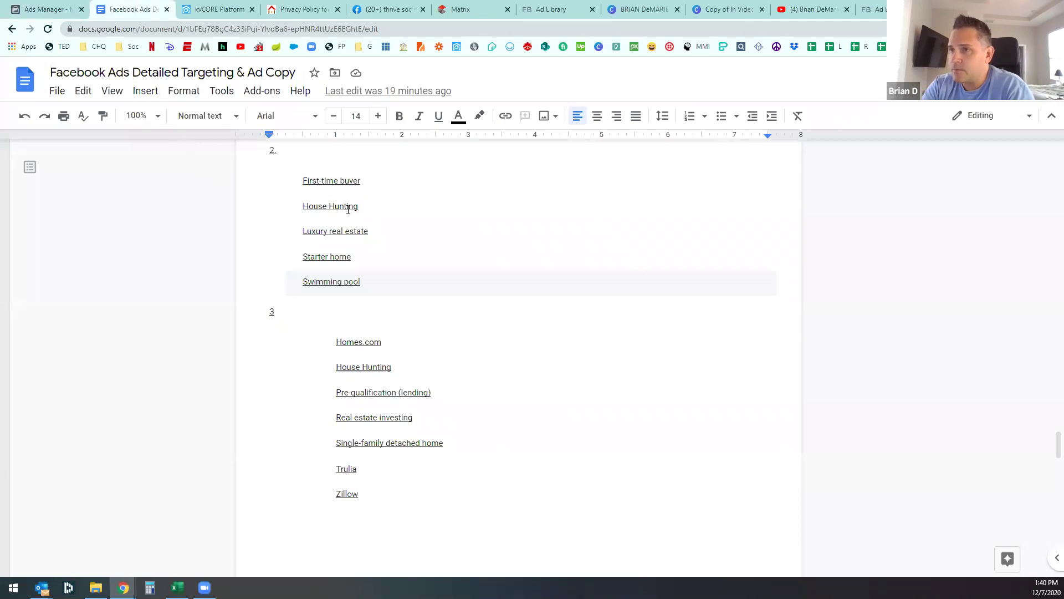
pyautogui.click(47, 9)
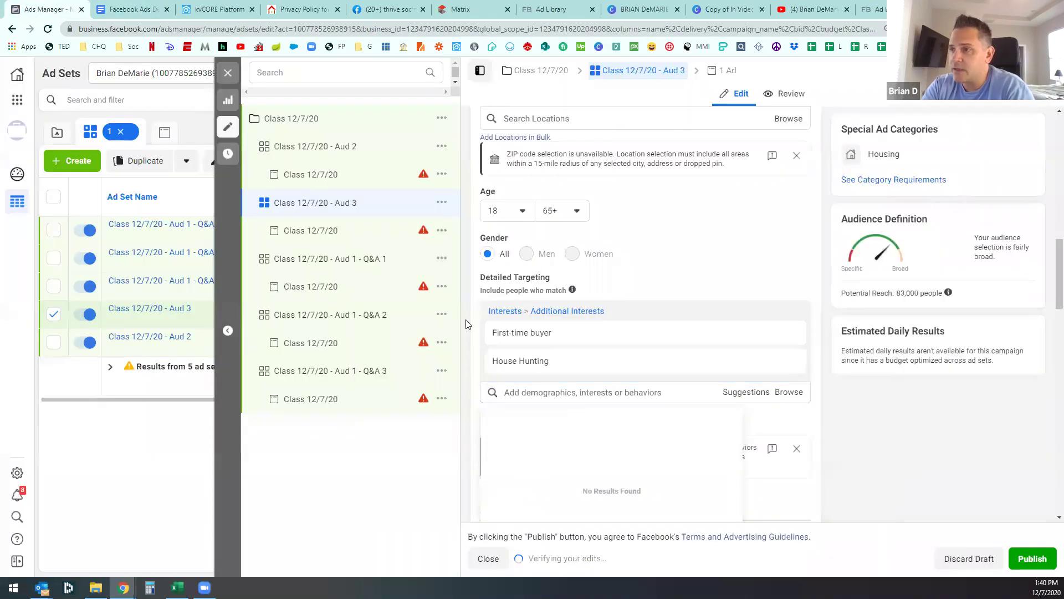
pyautogui.write('lux')
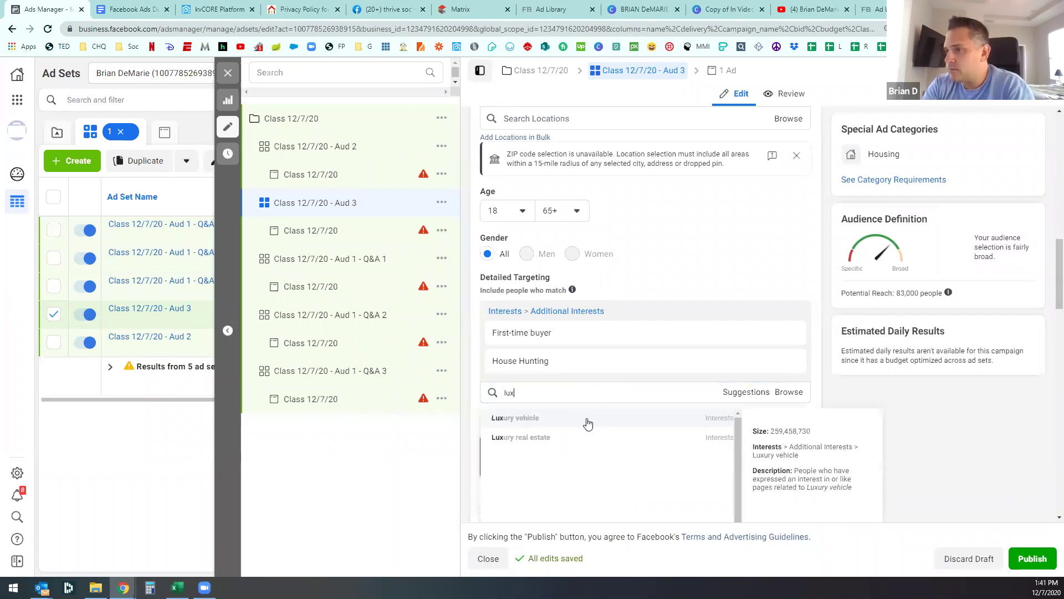
pyautogui.click(588, 422)
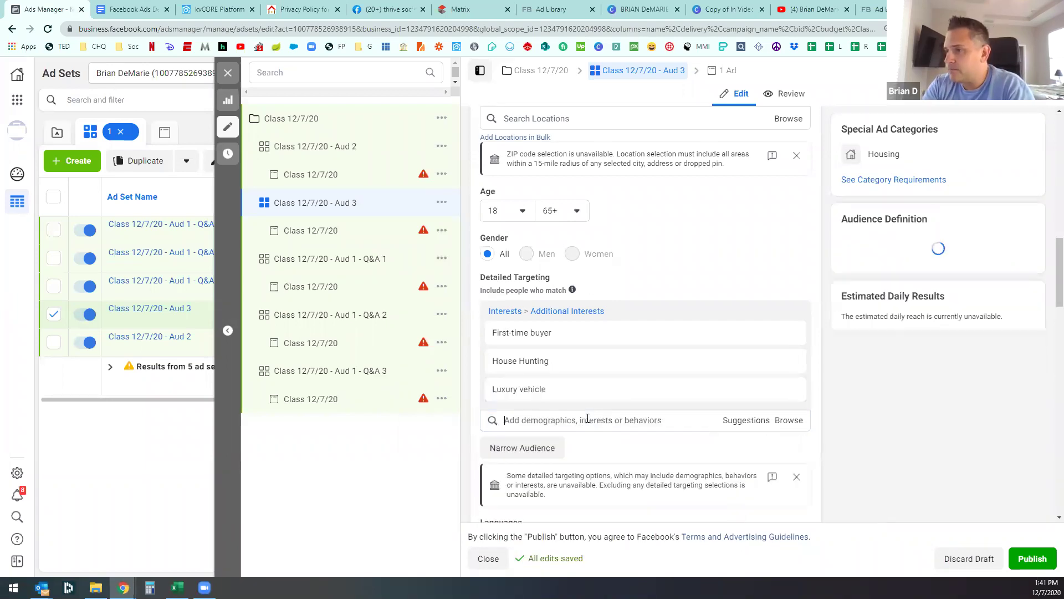
pyautogui.click(787, 388)
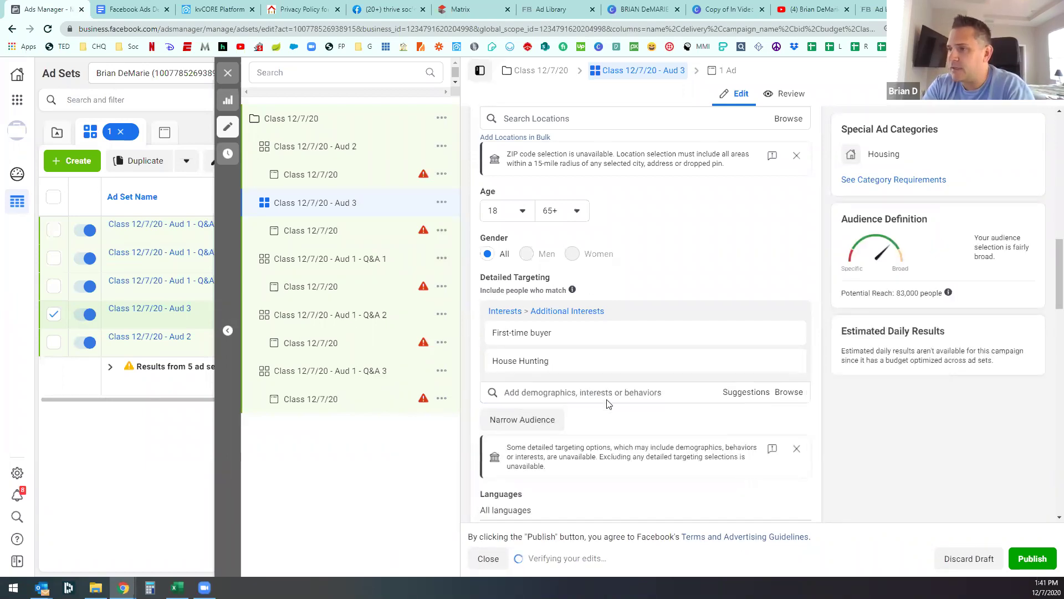
# Step: Add the Luxury real estate interest to the Aud 3 ad set's detailed targeting
pyautogui.click(606, 391)
pyautogui.write('lux')
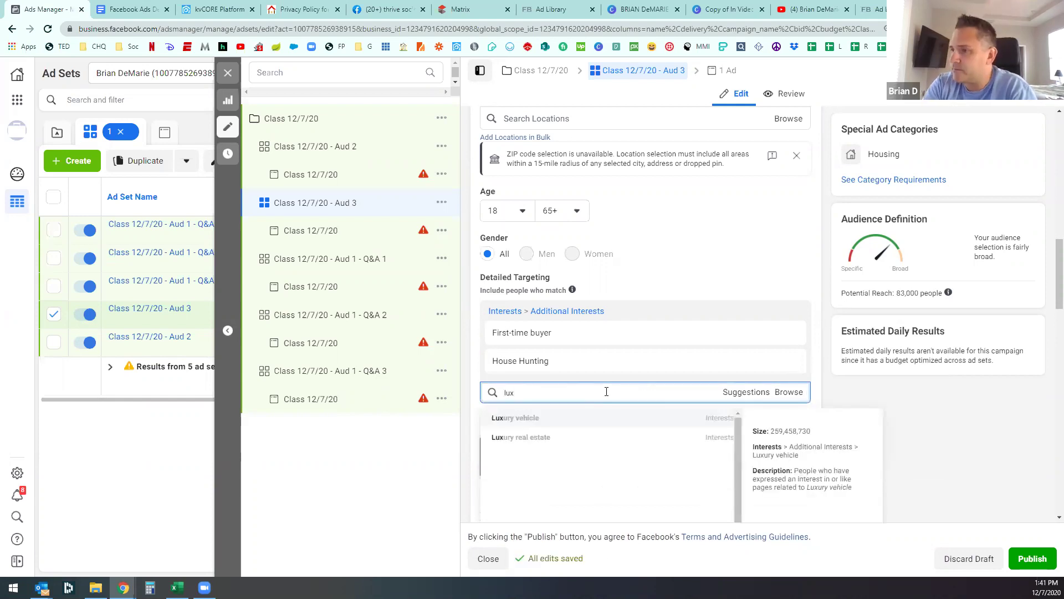
pyautogui.click(587, 434)
# Step: Check the remaining audience 2 interests in the Google Docs list and add Starter home and Swimming pool to Aud 3's detailed targeting
pyautogui.click(130, 9)
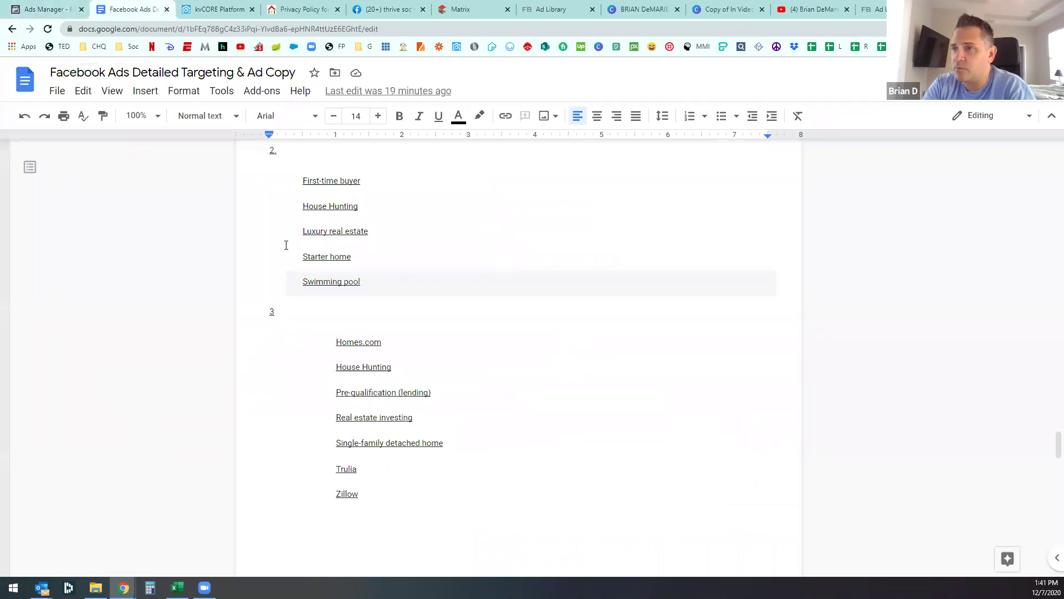
pyautogui.click(47, 10)
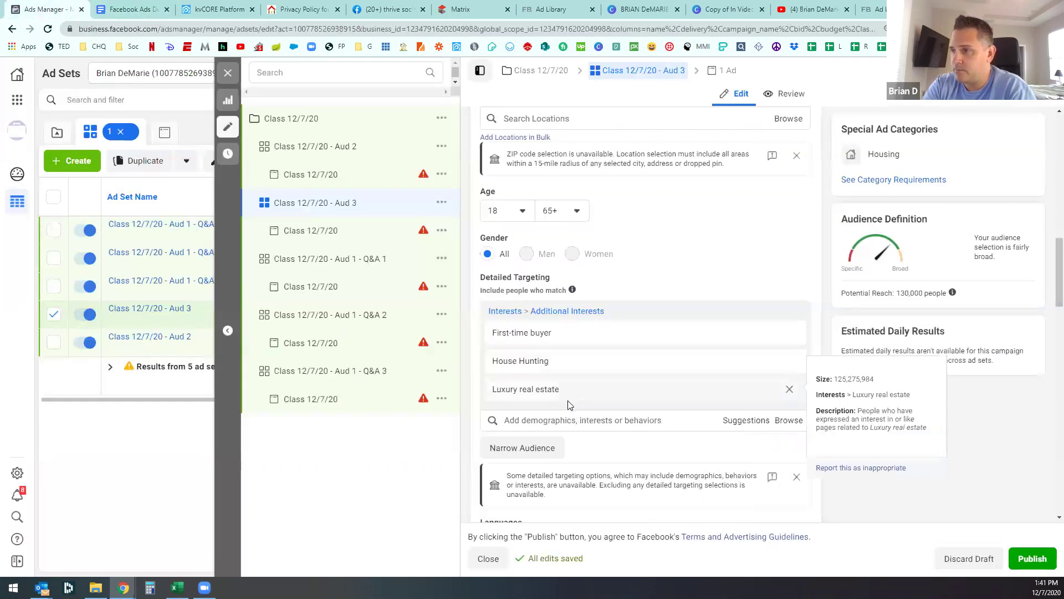
pyautogui.click(570, 422)
pyautogui.write('star')
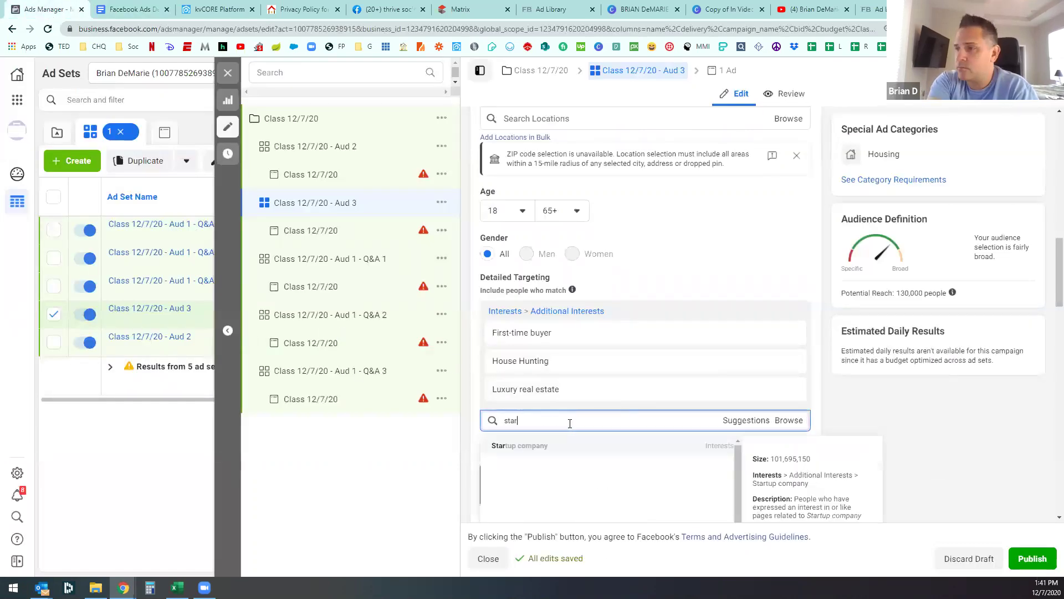
pyautogui.press('BackSpace')
pyautogui.write('tar')
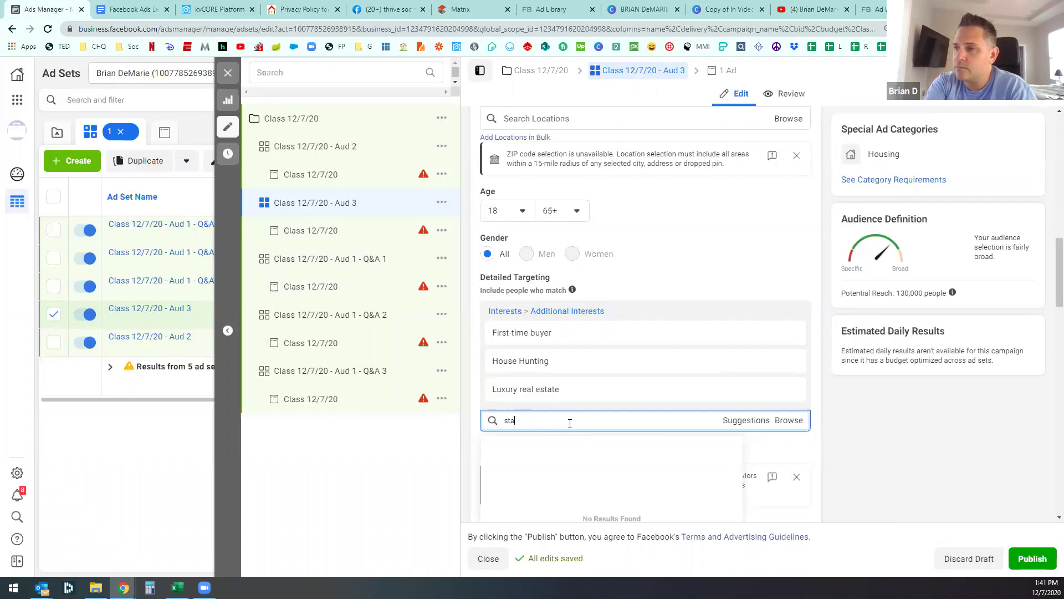
pyautogui.write('t')
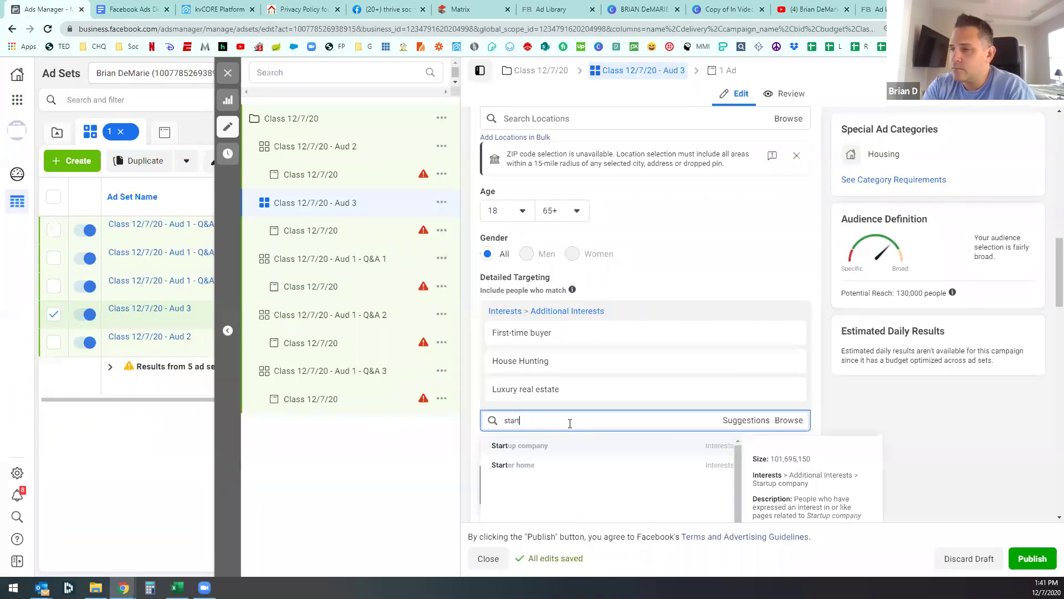
pyautogui.click(549, 464)
pyautogui.write('swim')
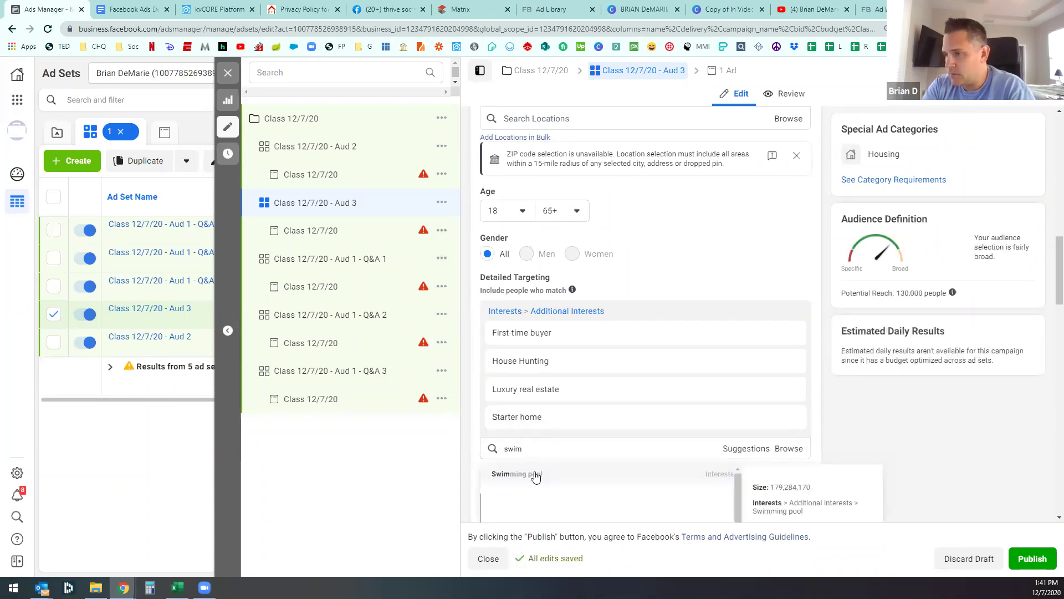
pyautogui.click(535, 476)
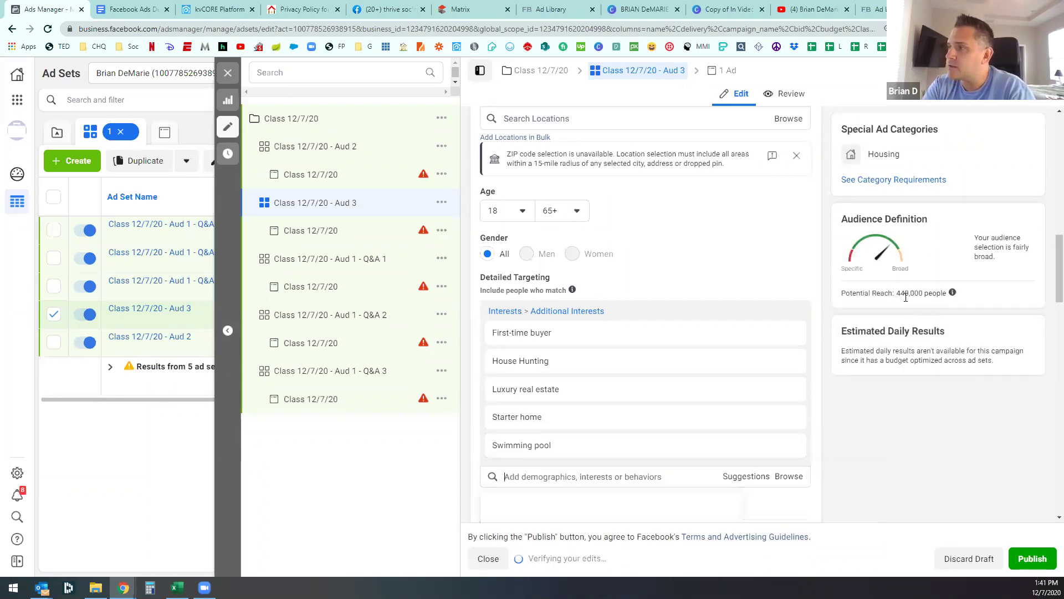
# Step: Record Aud 3's potential reach of 440,000 beside heading 2 of the audience list in the Google Docs targeting document
pyautogui.moveTo(897, 292); pyautogui.dragTo(922, 292)
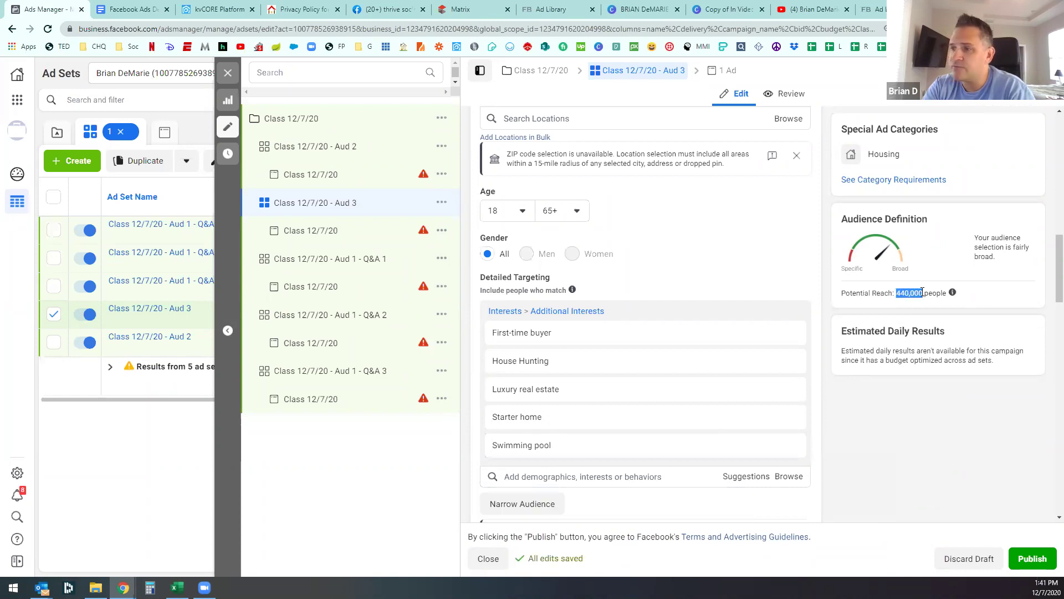
pyautogui.click(130, 9)
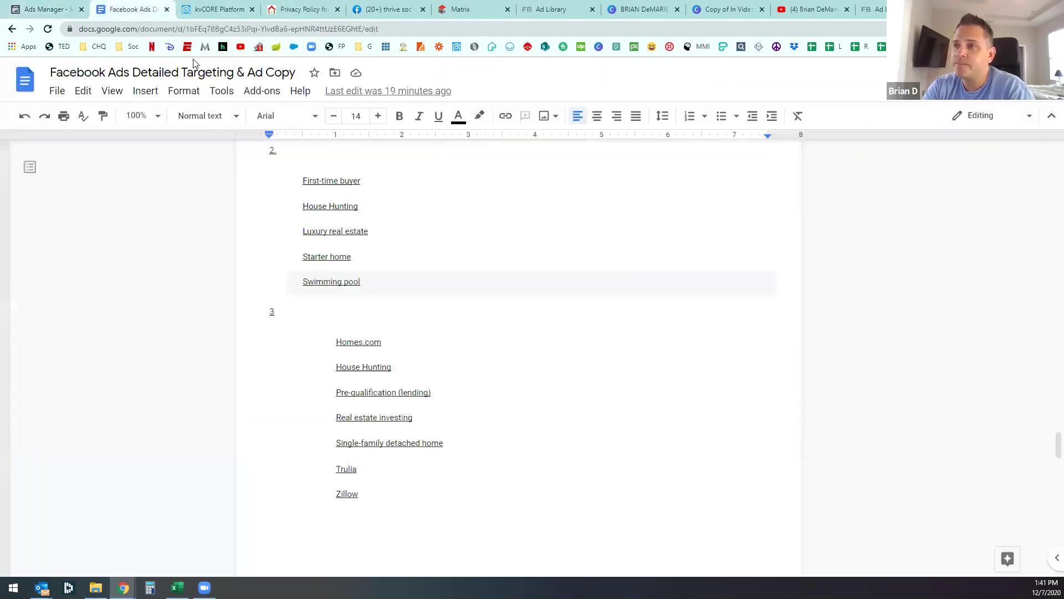
pyautogui.scroll(3, 380, 267)
pyautogui.click(355, 292)
pyautogui.write('440,000')
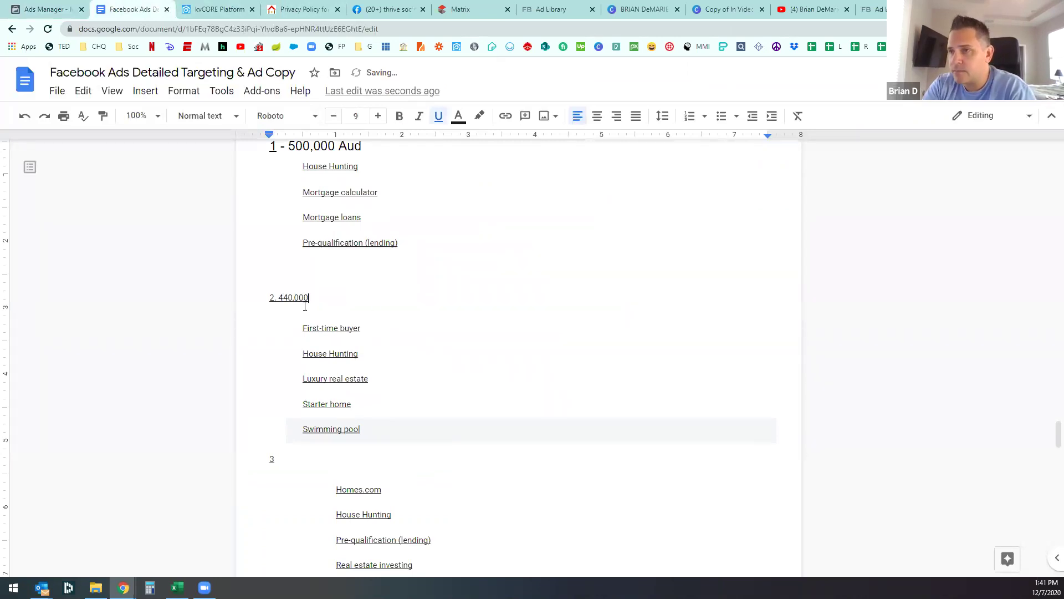
# Step: Remove the underline from the 440,000 figure beside heading 2 in the audience list
pyautogui.moveTo(276, 295); pyautogui.dragTo(313, 303)
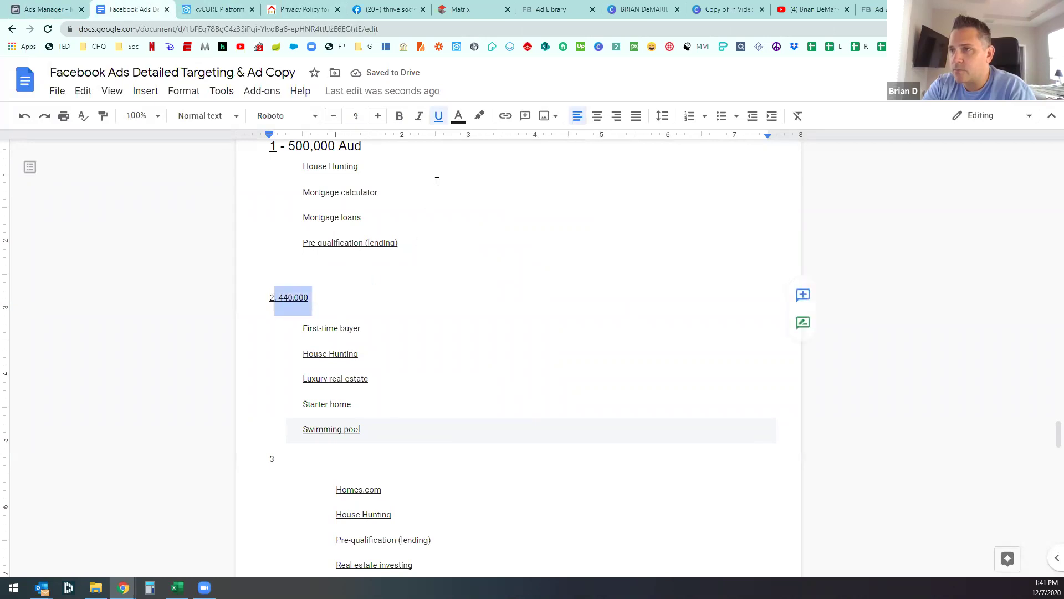
pyautogui.click(439, 116)
pyautogui.click(385, 357)
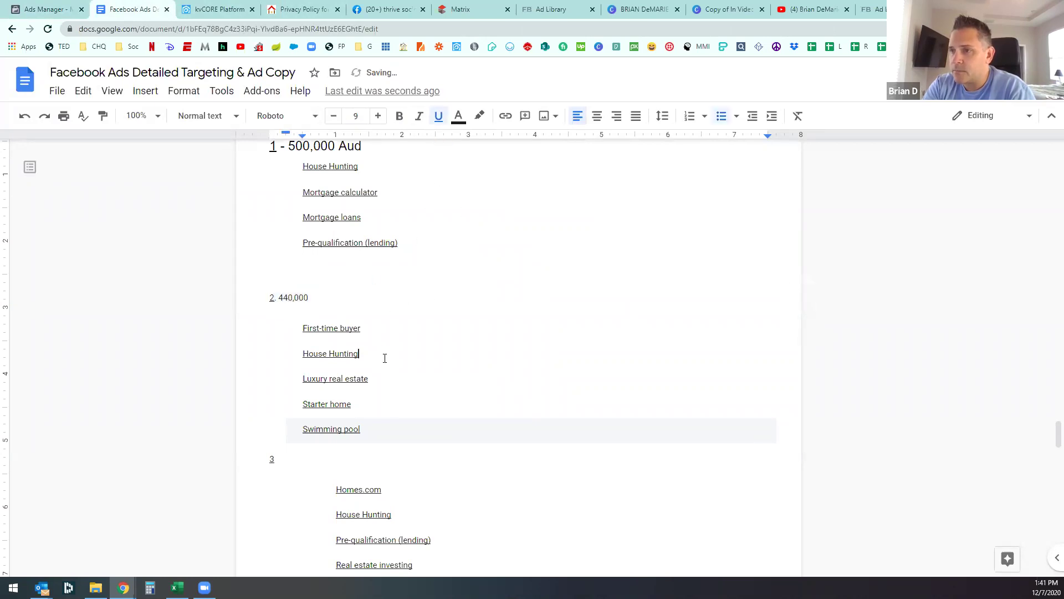
# Step: Switch to Ads Manager and duplicate the Aud 3 ad set as two copies
pyautogui.click(34, 9)
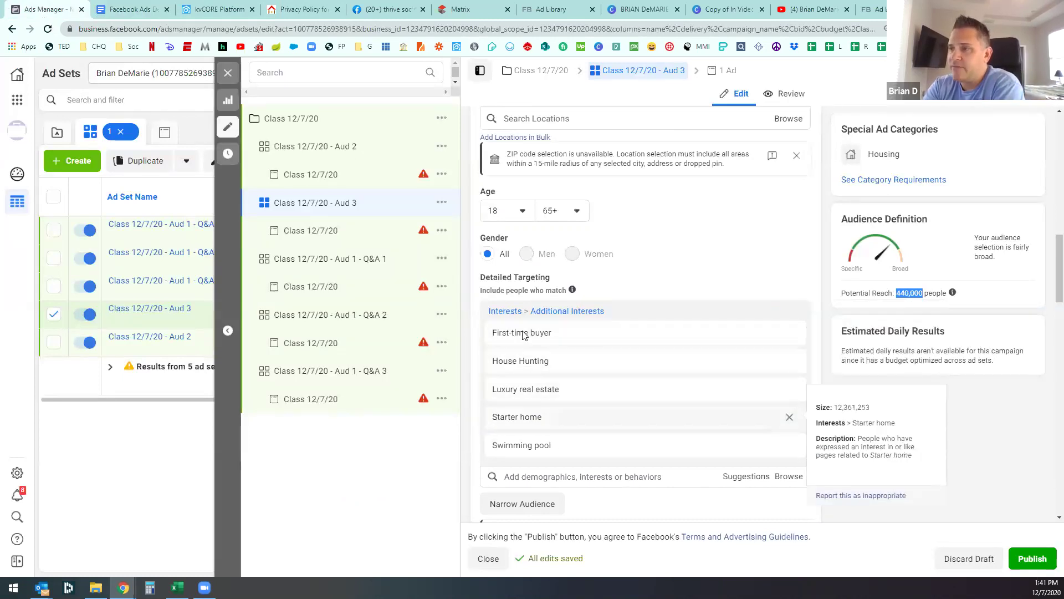
pyautogui.click(227, 73)
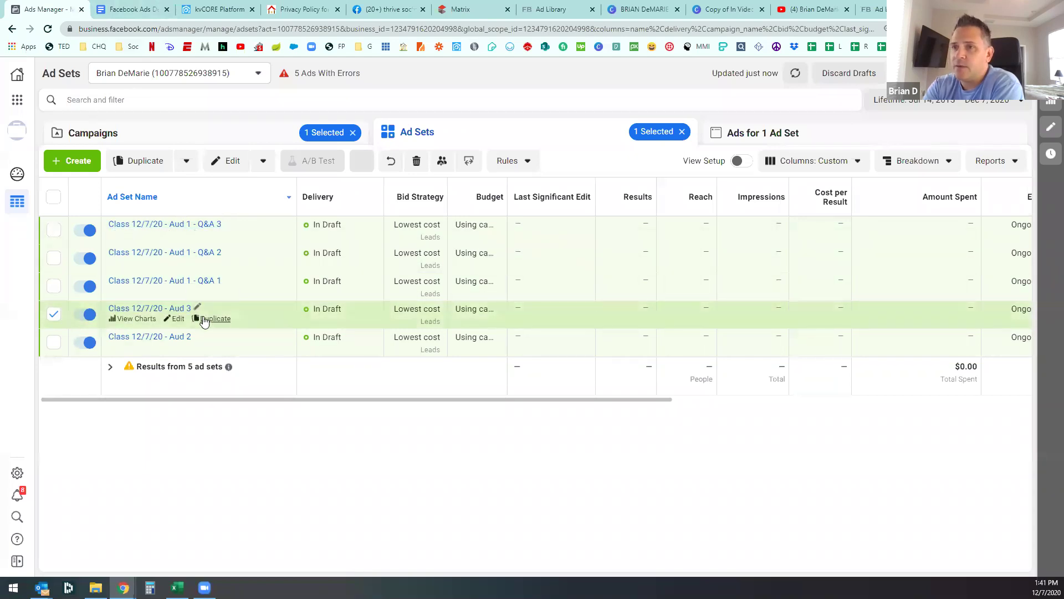
pyautogui.hotkey('ctrl', 'd')
pyautogui.doubleClick(694, 326)
pyautogui.click(677, 384)
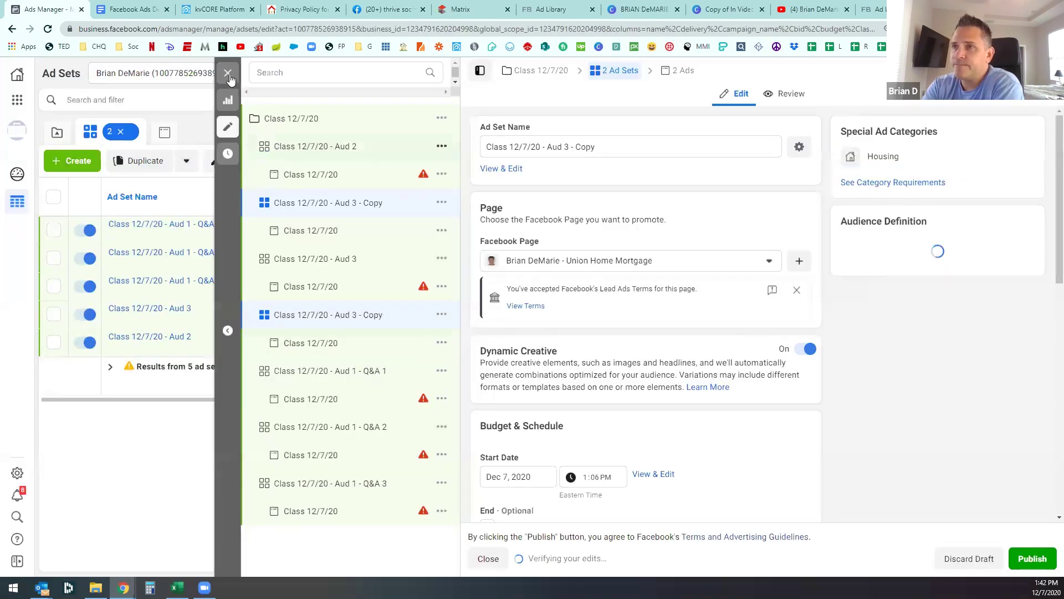
pyautogui.click(228, 73)
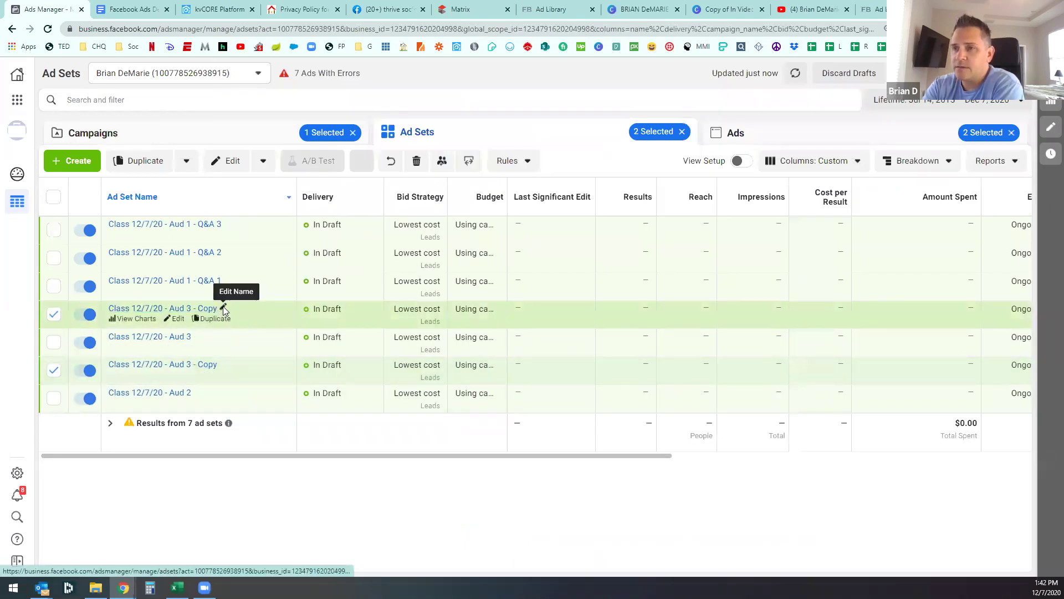
# Step: Open the Aud 2 ad set for editing and check its audience settings
pyautogui.click(224, 309)
pyautogui.click(244, 498)
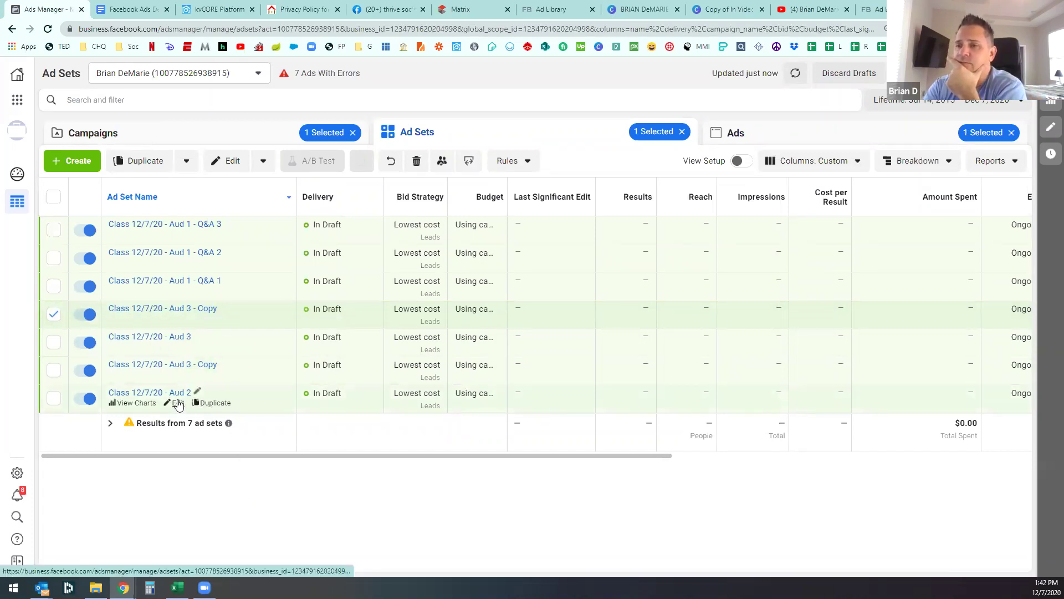
pyautogui.click(178, 402)
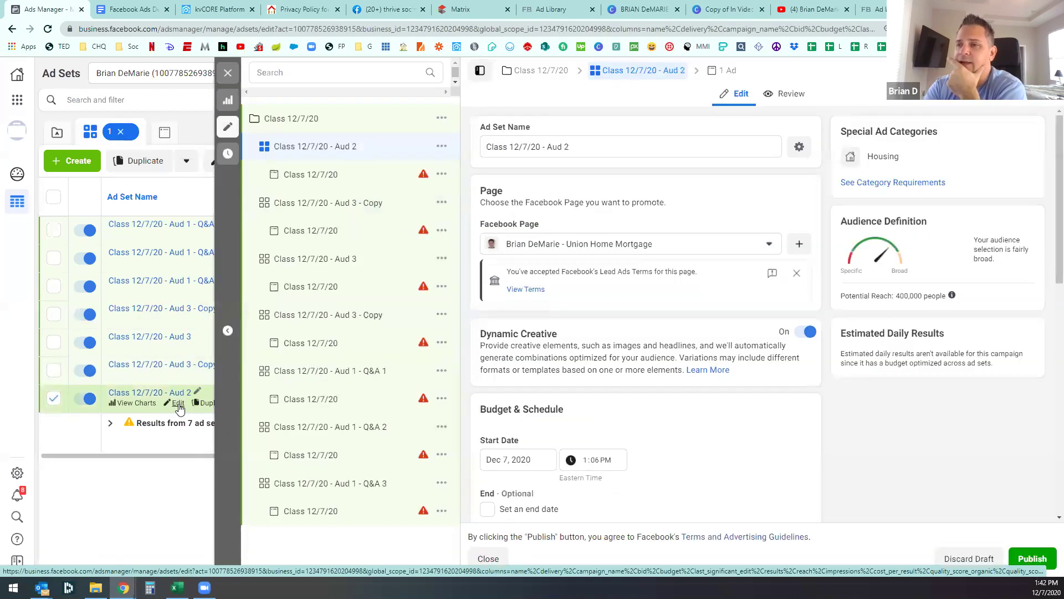
pyautogui.scroll(-10, 651, 329)
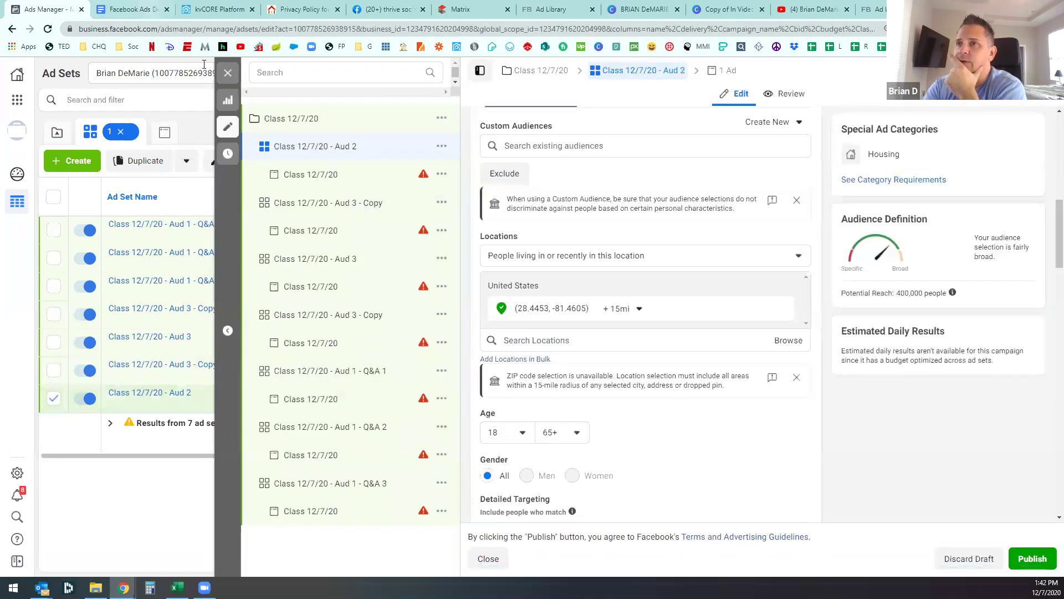
# Step: In the Google Docs audience list, renumber the 440,000 audience as 3 and the audience starting with Homes.com as 2
pyautogui.click(133, 9)
pyautogui.click(276, 292)
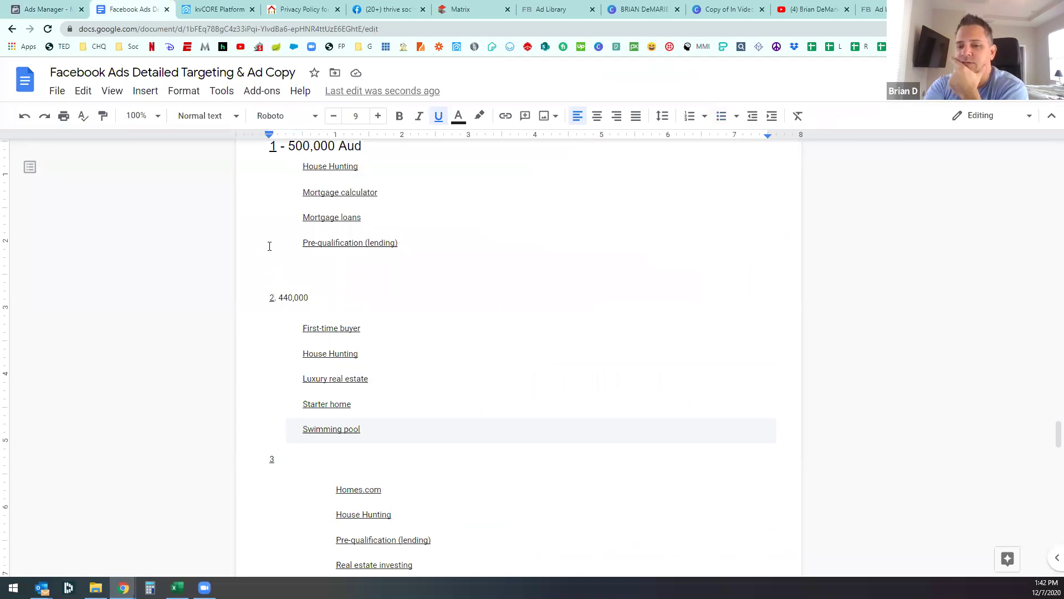
pyautogui.press('BackSpace')
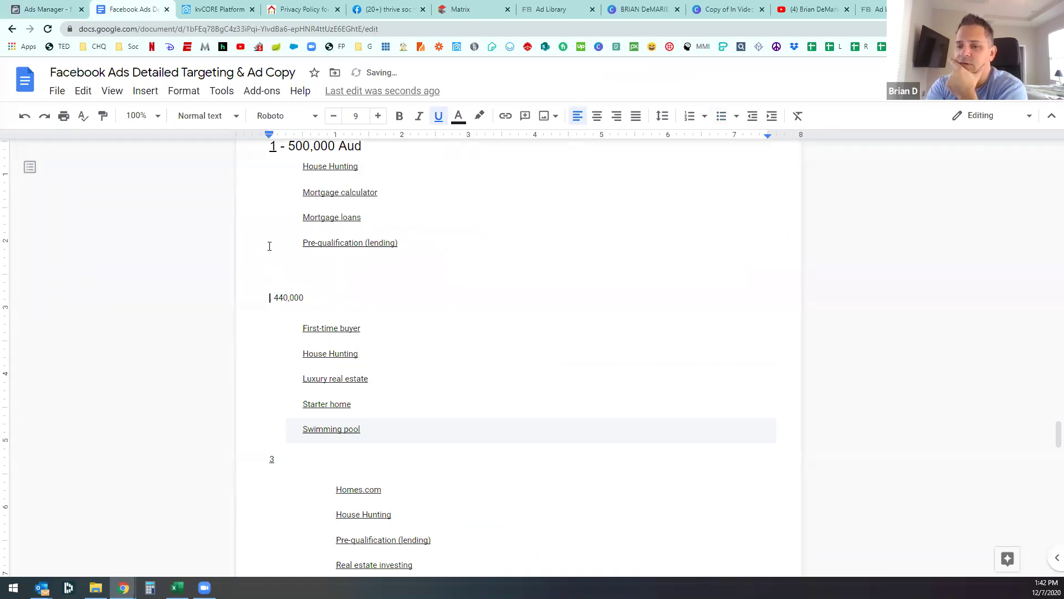
pyautogui.write('3. ')
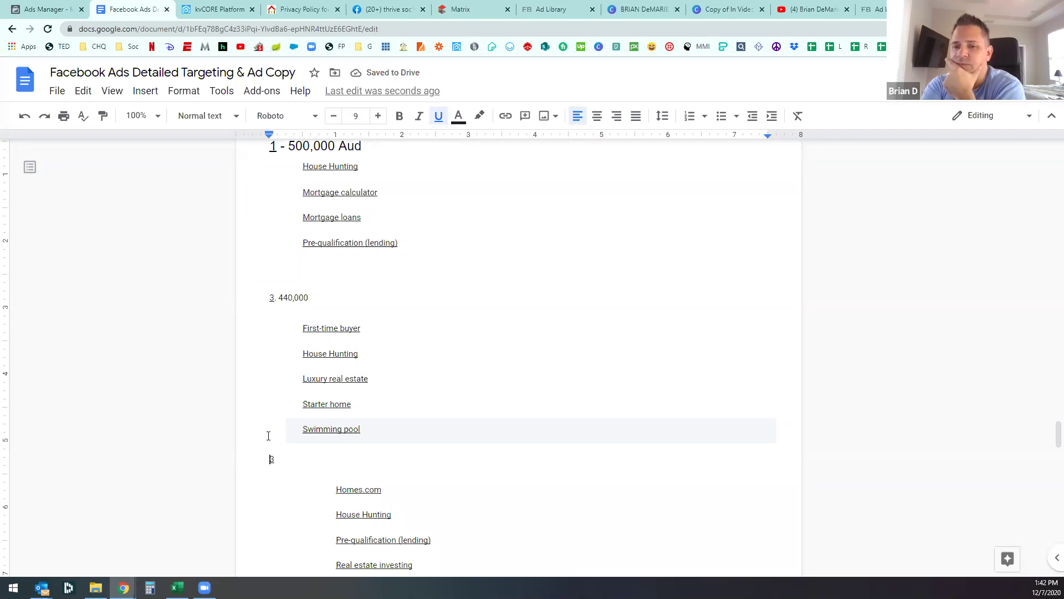
pyautogui.write('2')
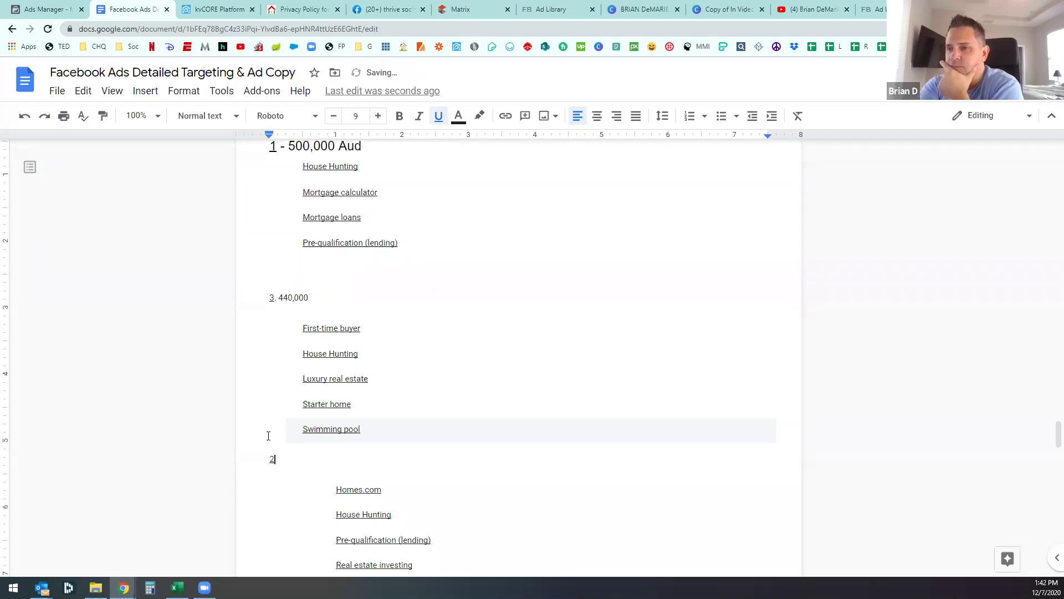
pyautogui.scroll(-4, 358, 440)
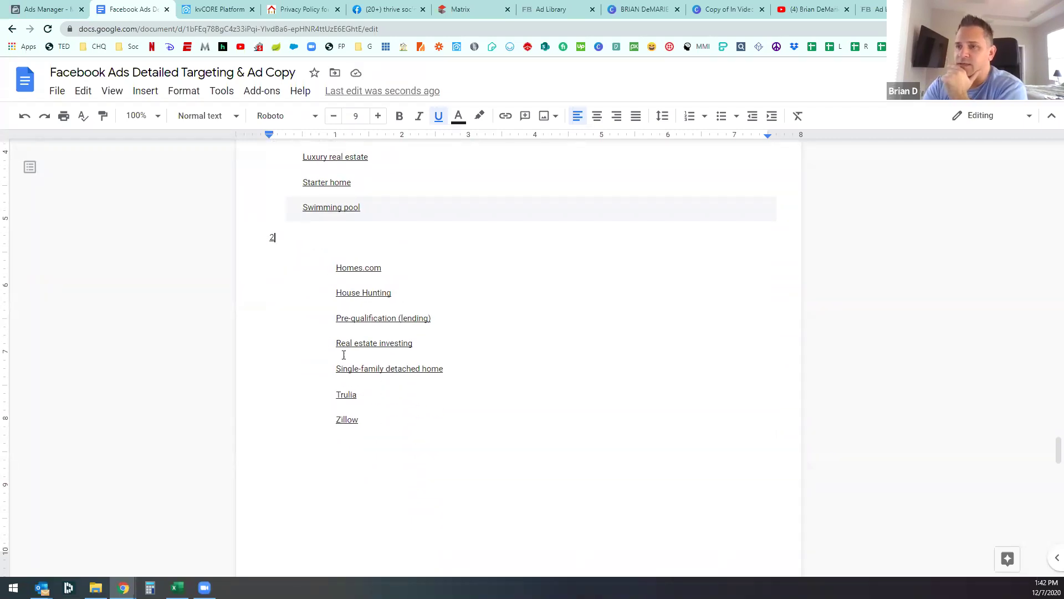
# Step: Return to Ads Manager and review the ads belonging to Aud 2 and the two Aud 3 copies, along with the campaign list
pyautogui.click(38, 10)
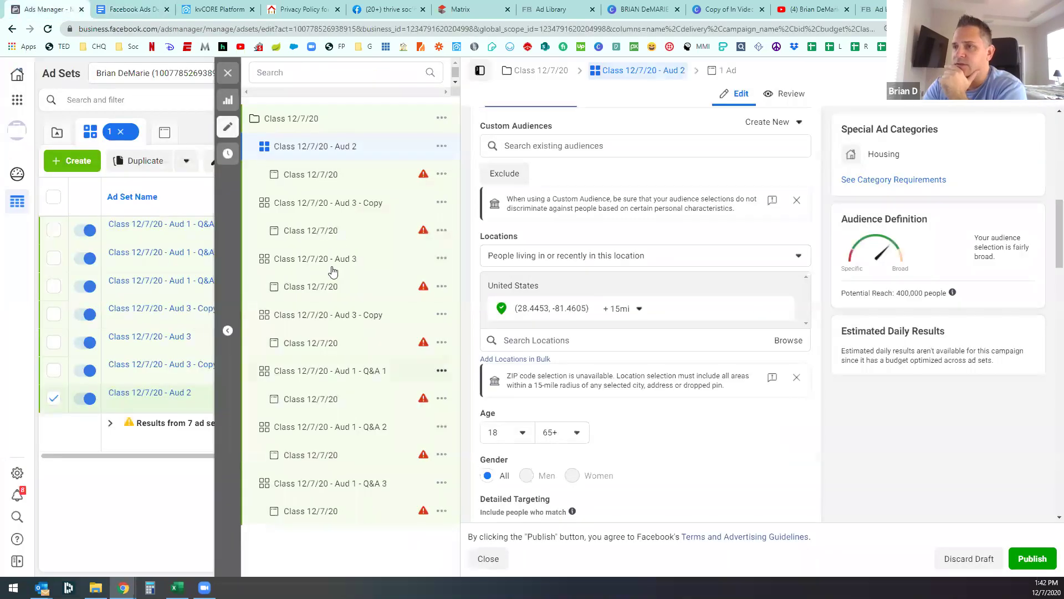
pyautogui.click(228, 72)
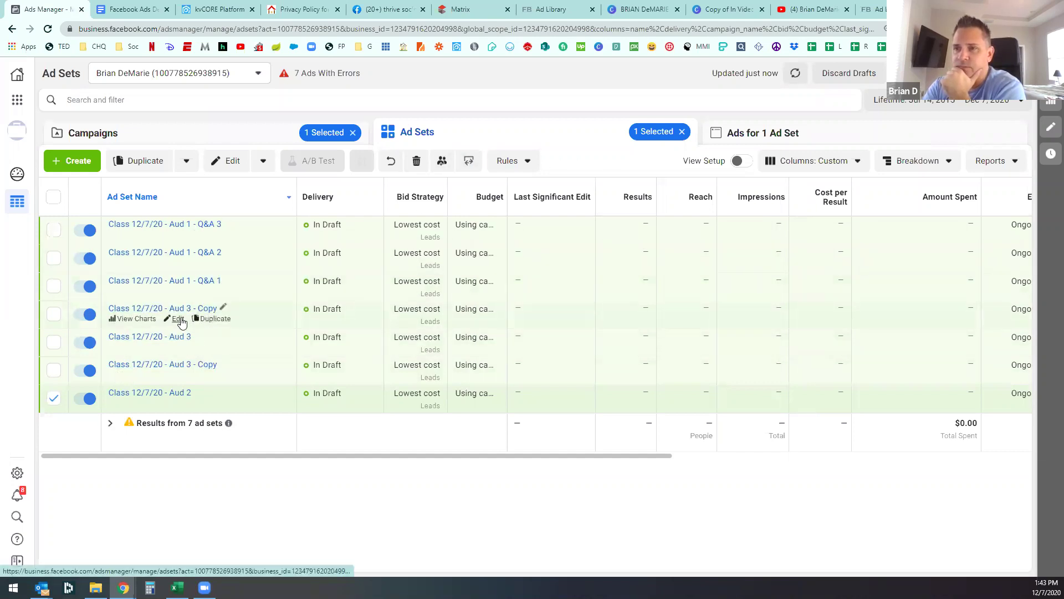
pyautogui.click(48, 315)
pyautogui.click(51, 371)
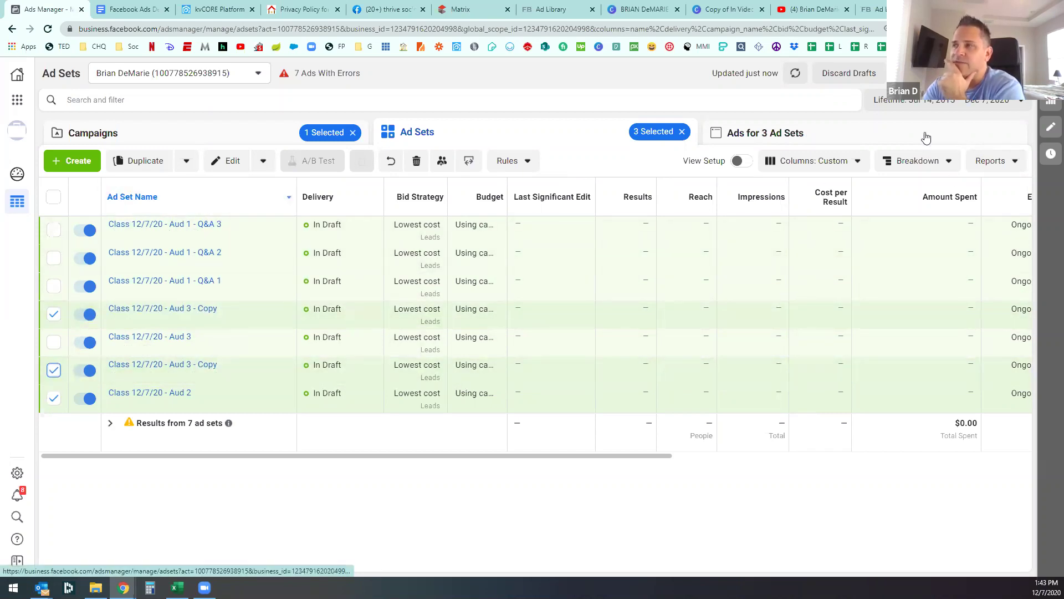
pyautogui.click(794, 138)
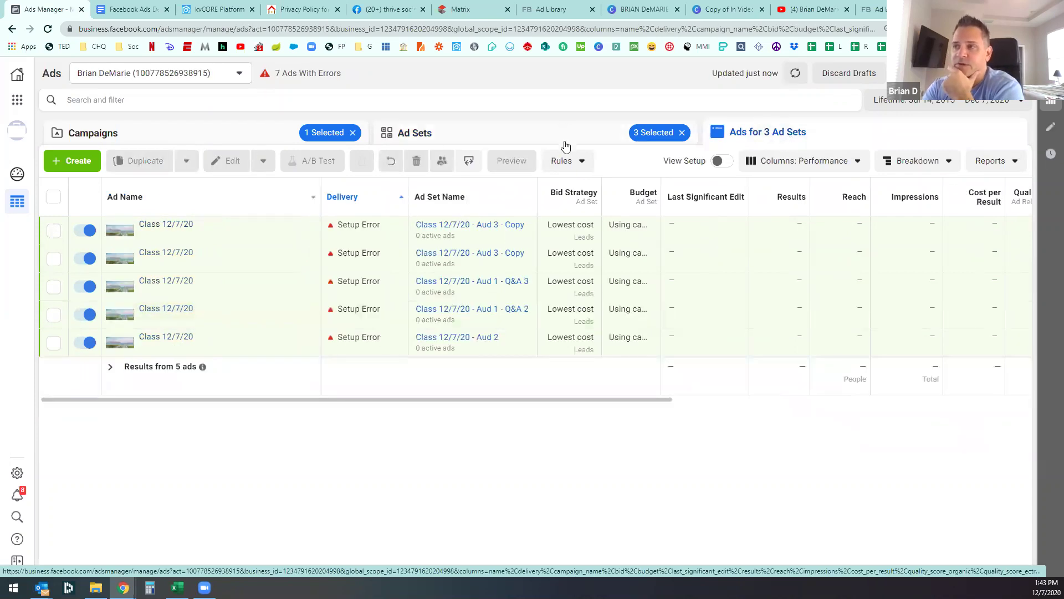
pyautogui.click(527, 130)
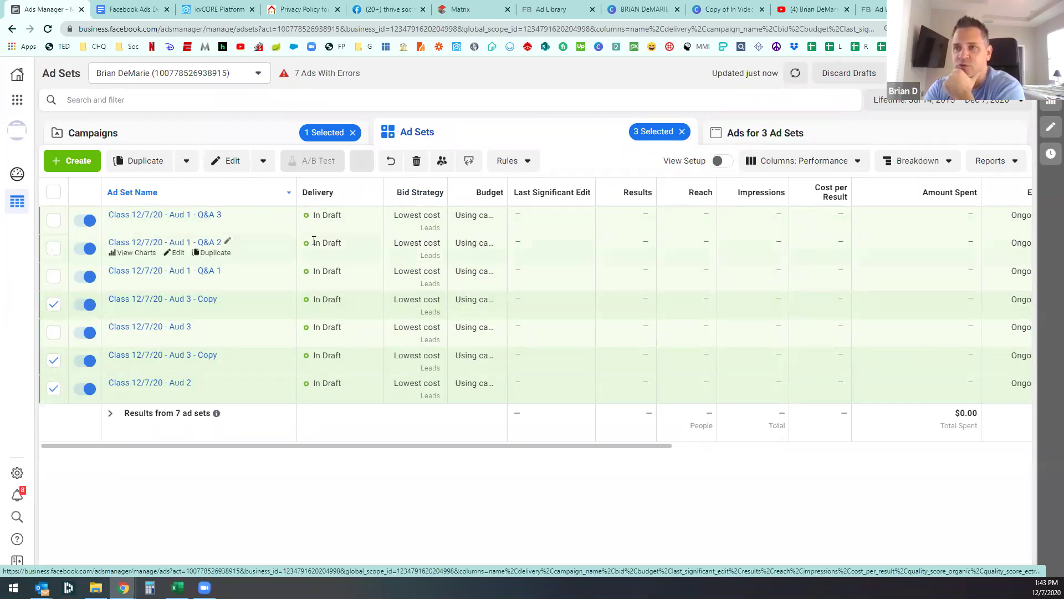
pyautogui.click(223, 127)
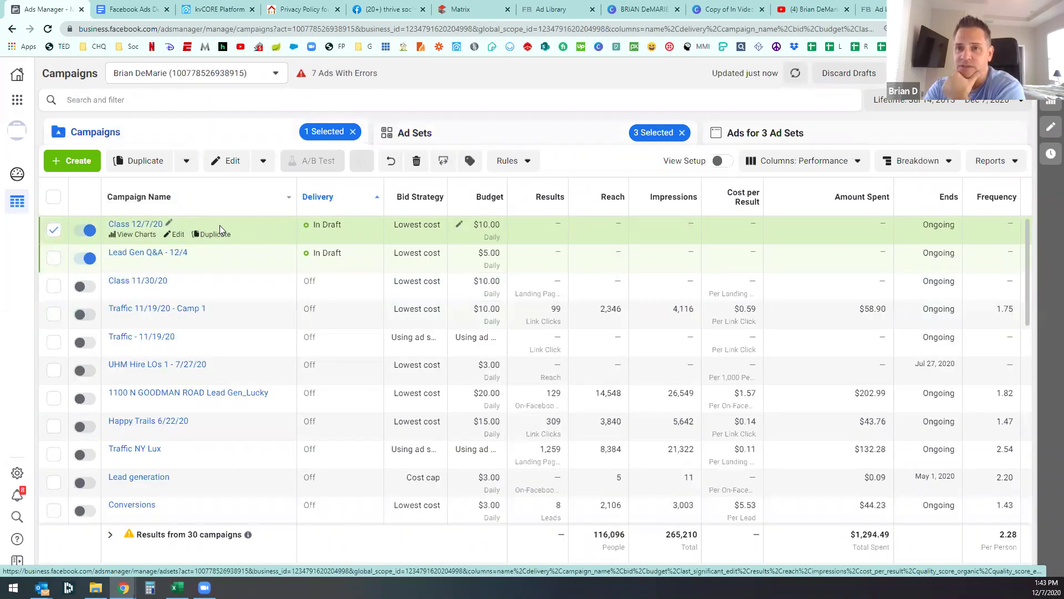
pyautogui.click(874, 130)
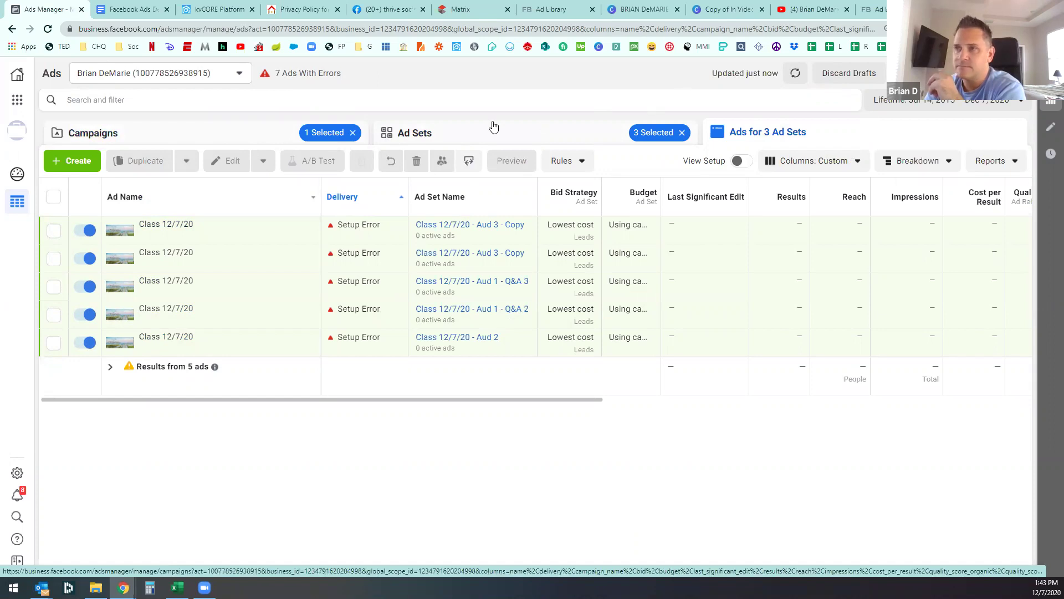
pyautogui.click(467, 136)
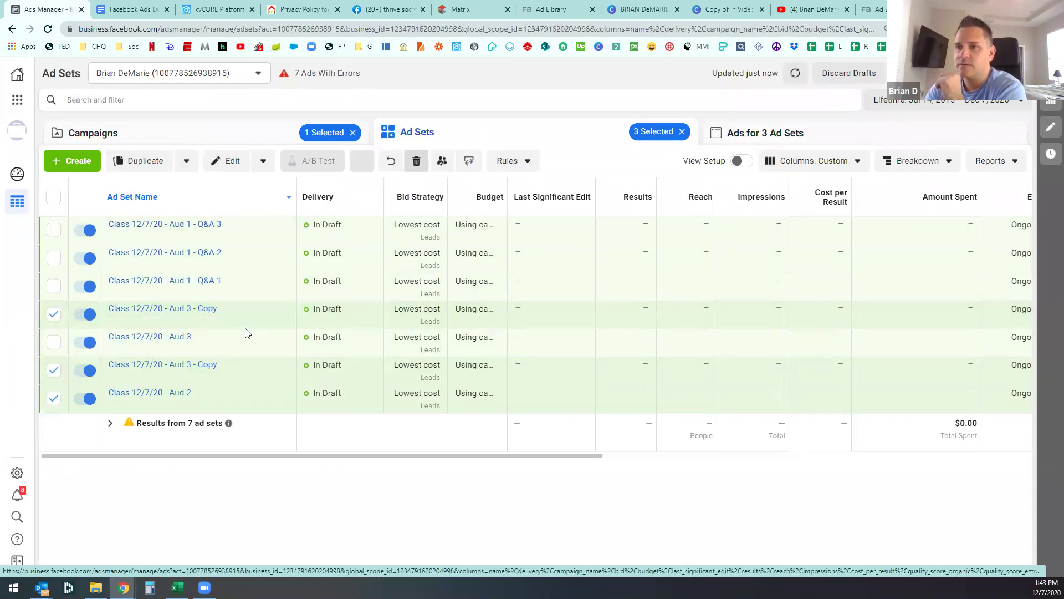
# Step: Delete the two Aud 3 copy ad sets, leaving Aud 2 out of the deletion
pyautogui.click(416, 161)
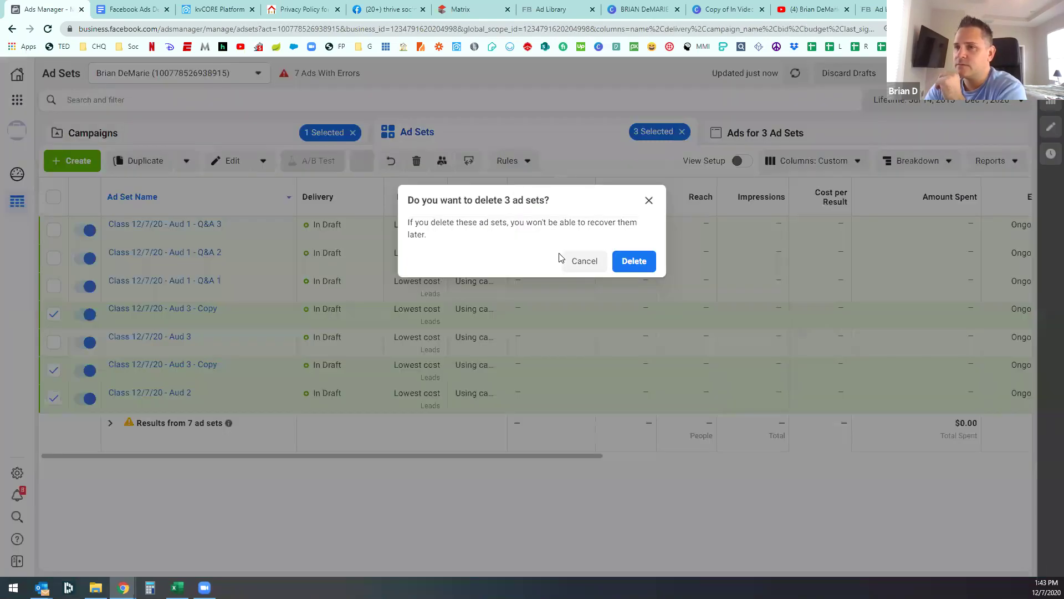
pyautogui.click(649, 200)
pyautogui.click(54, 398)
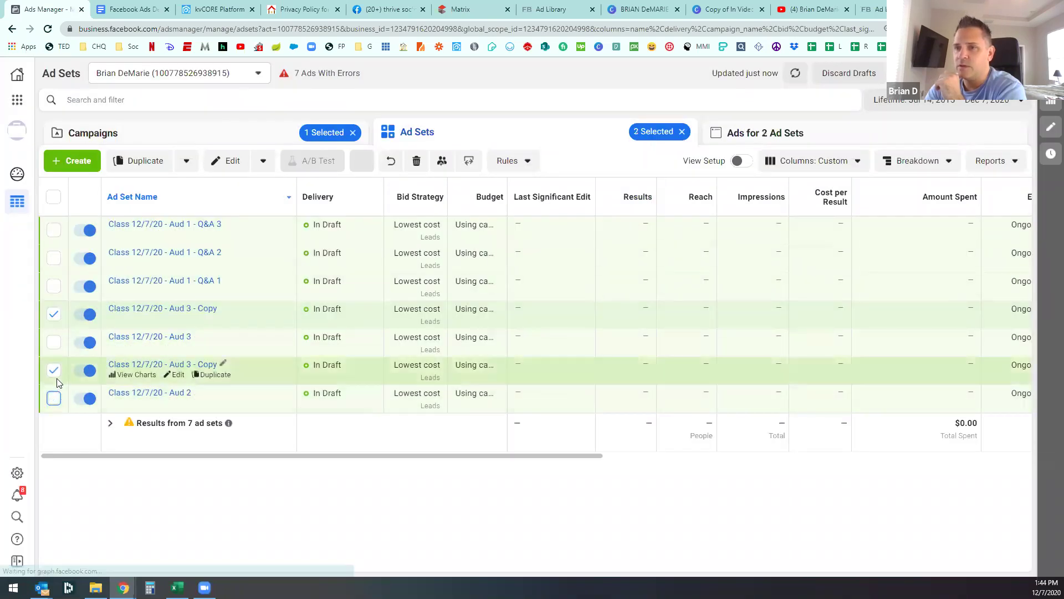
pyautogui.click(417, 160)
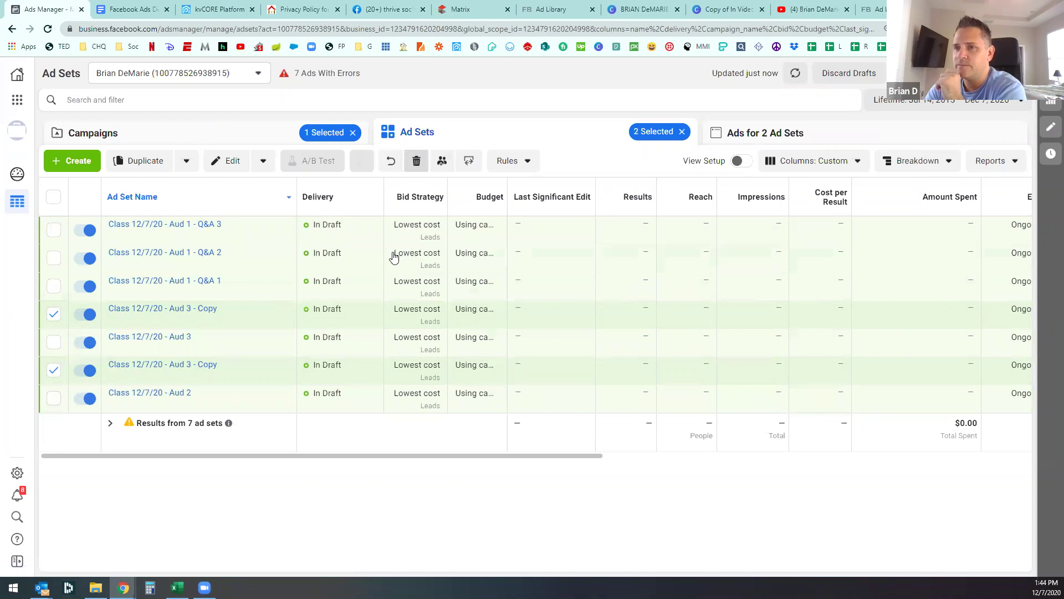
pyautogui.click(634, 261)
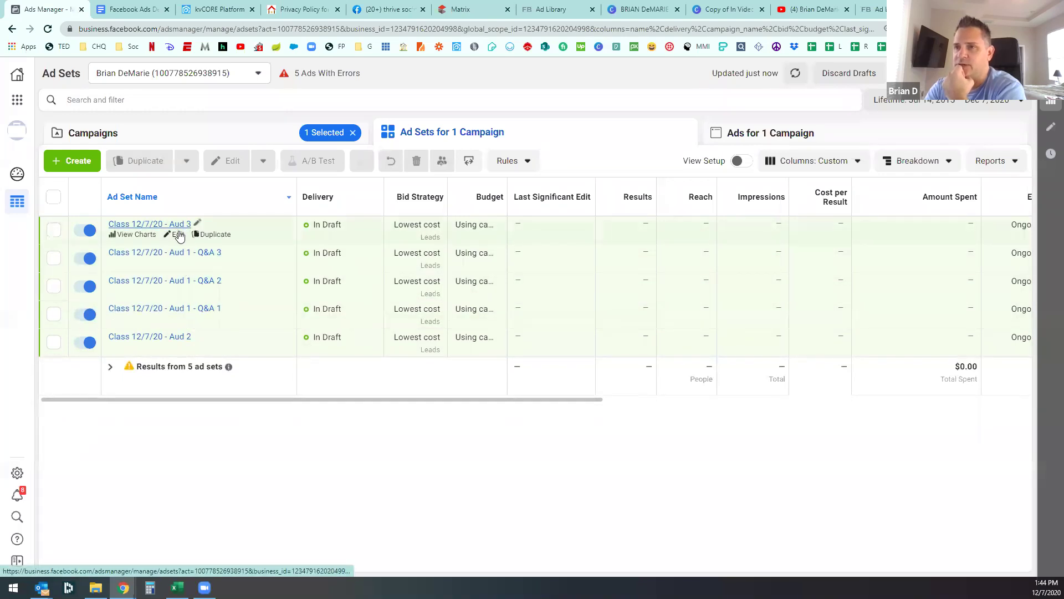
# Step: Duplicate the Aud 3 ad twice within the Class 12/7/20 campaign, duplicating its ad set with each copy
pyautogui.click(53, 230)
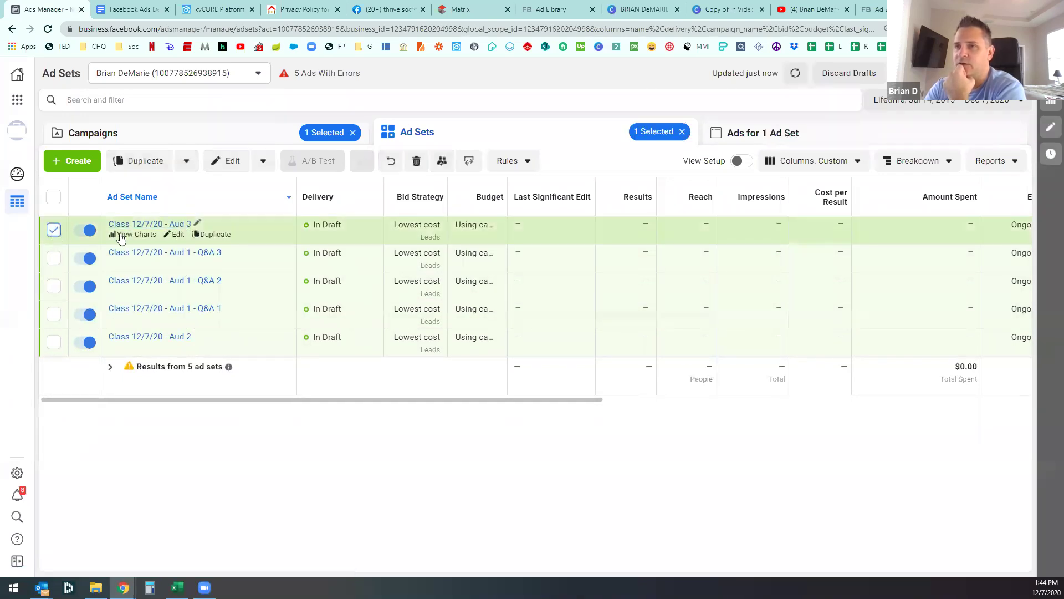
pyautogui.click(883, 144)
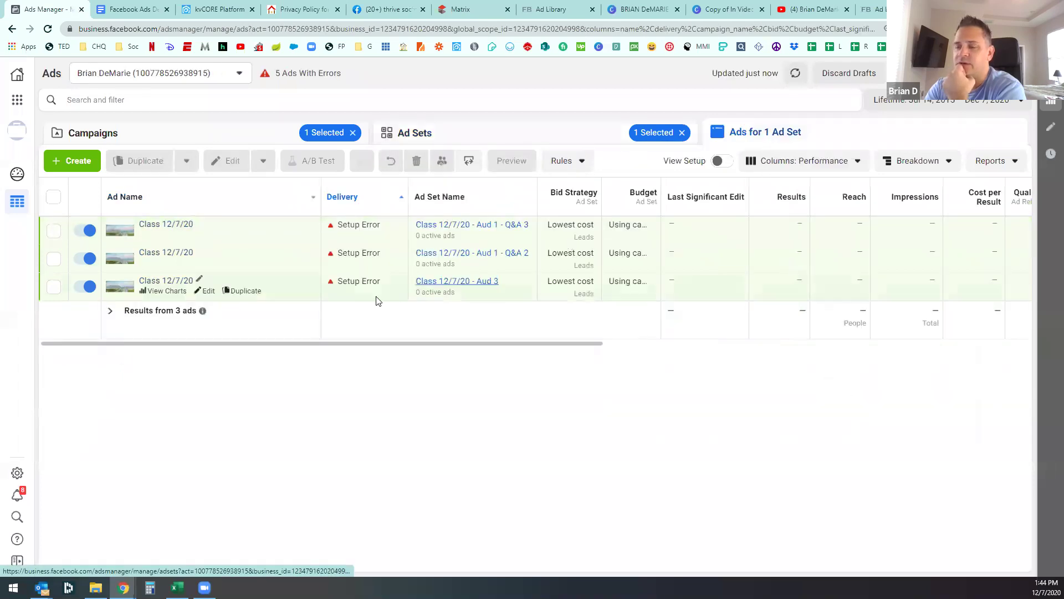
pyautogui.click(53, 287)
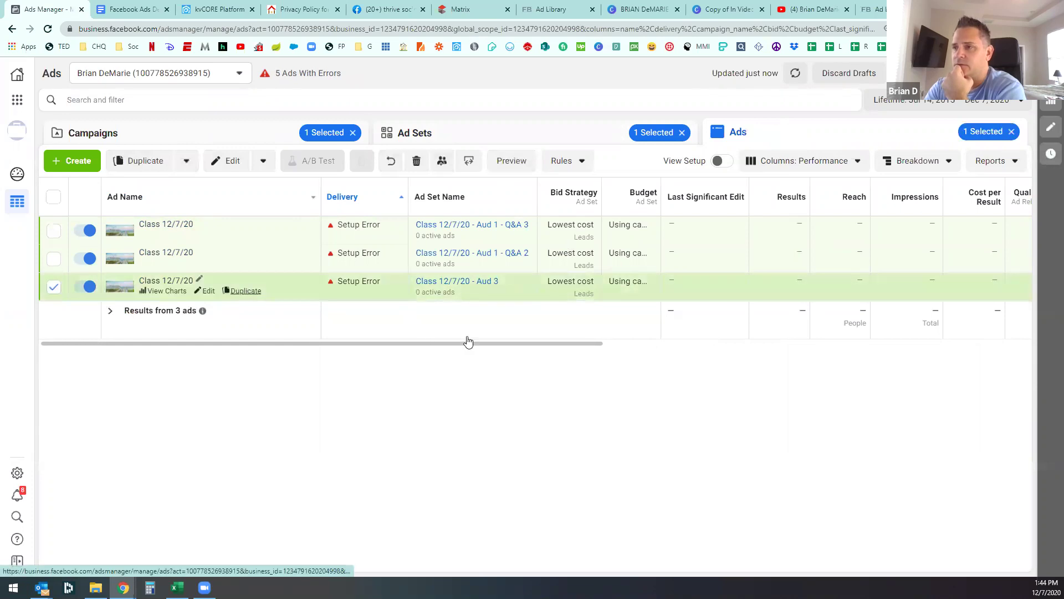
pyautogui.hotkey('ctrl', 'd')
pyautogui.click(694, 412)
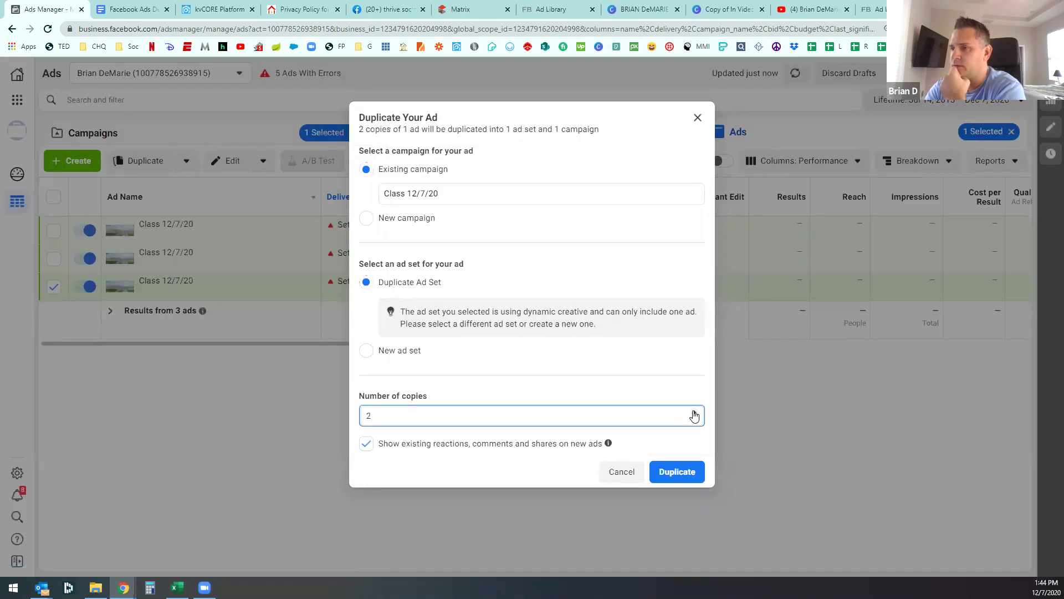
pyautogui.click(674, 473)
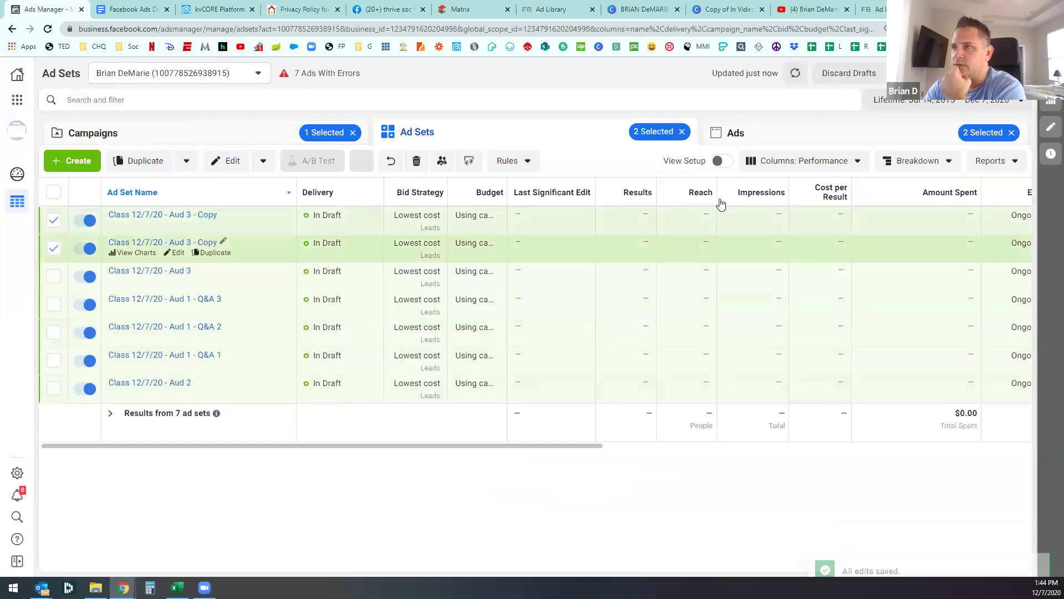
# Step: Rename the first ad under the Aud 3 copies as Class 12/7/20 - Aud 3 - Q&A 1
pyautogui.click(798, 133)
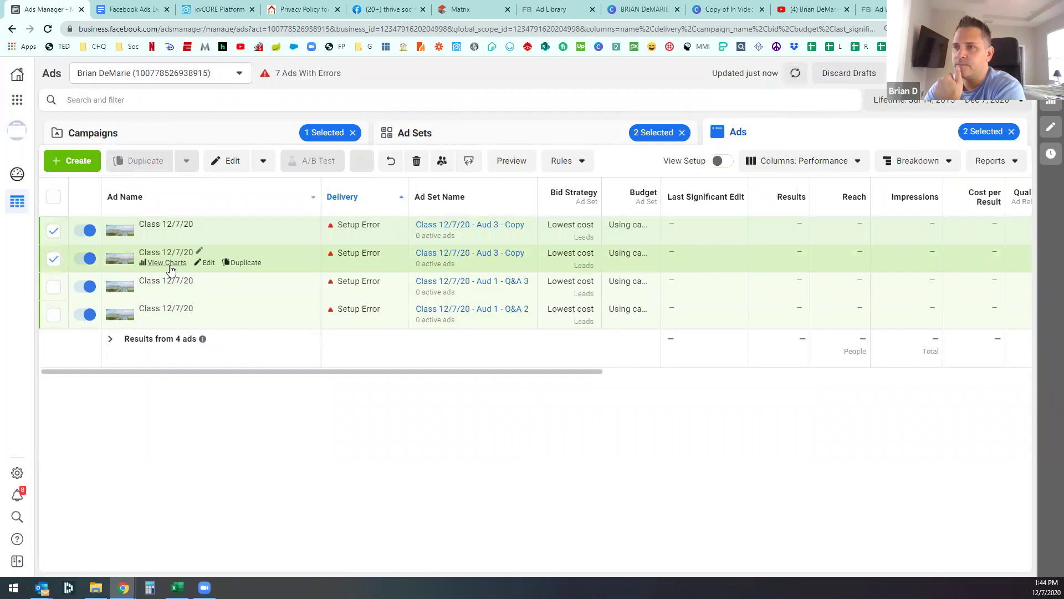
pyautogui.click(216, 224)
pyautogui.click(199, 223)
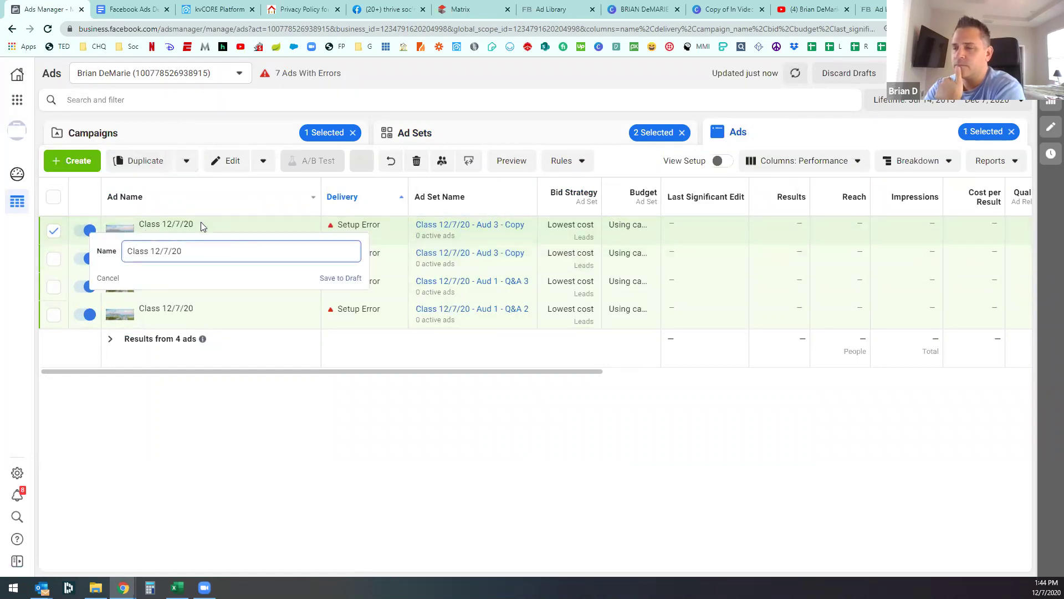
pyautogui.write('- Aud ')
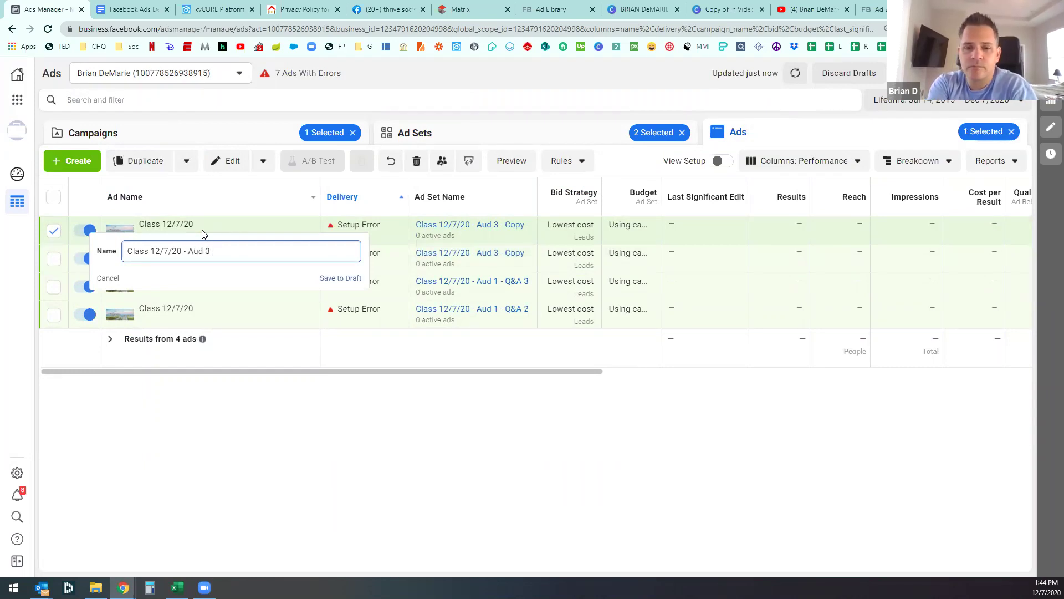
pyautogui.write('3 - Q&A 1')
pyautogui.press('Return')
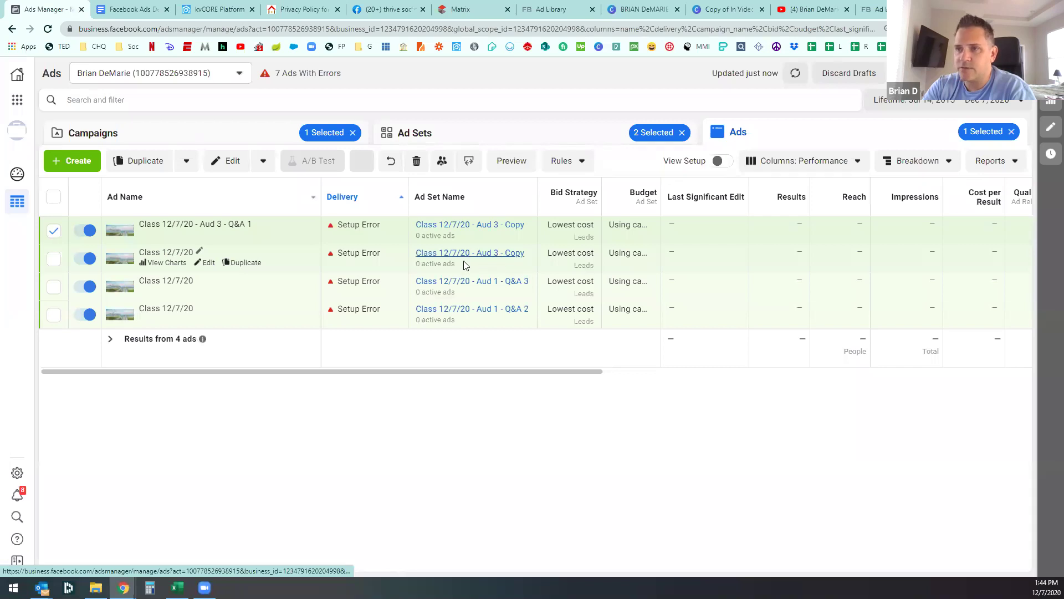
# Step: Rename the second ad under the Aud 3 copies as Class 12/7/20 - Aud 3 - Q&A 2
pyautogui.click(202, 247)
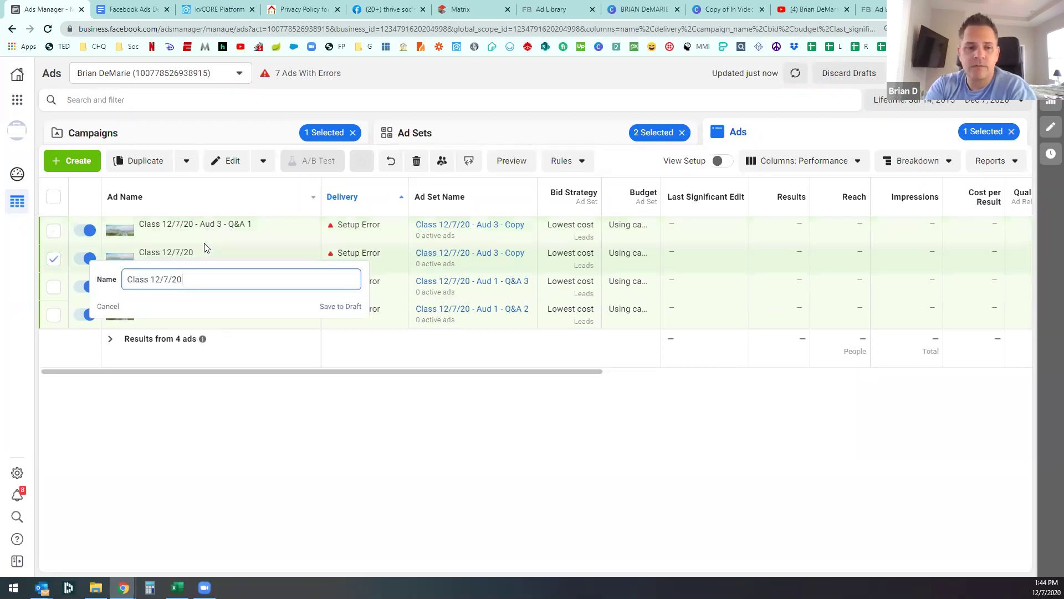
pyautogui.write('- AUD 3')
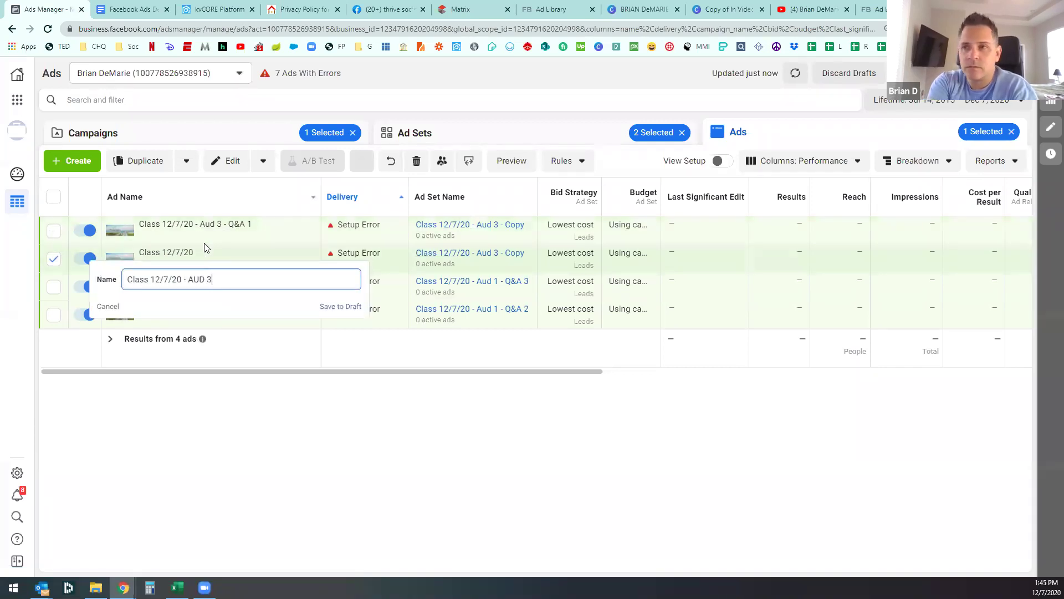
pyautogui.press('BackSpace')
pyautogui.press('BackSpace')
pyautogui.press('BackSpace')
pyautogui.press('BackSpace')
pyautogui.write('ud 3 - Q')
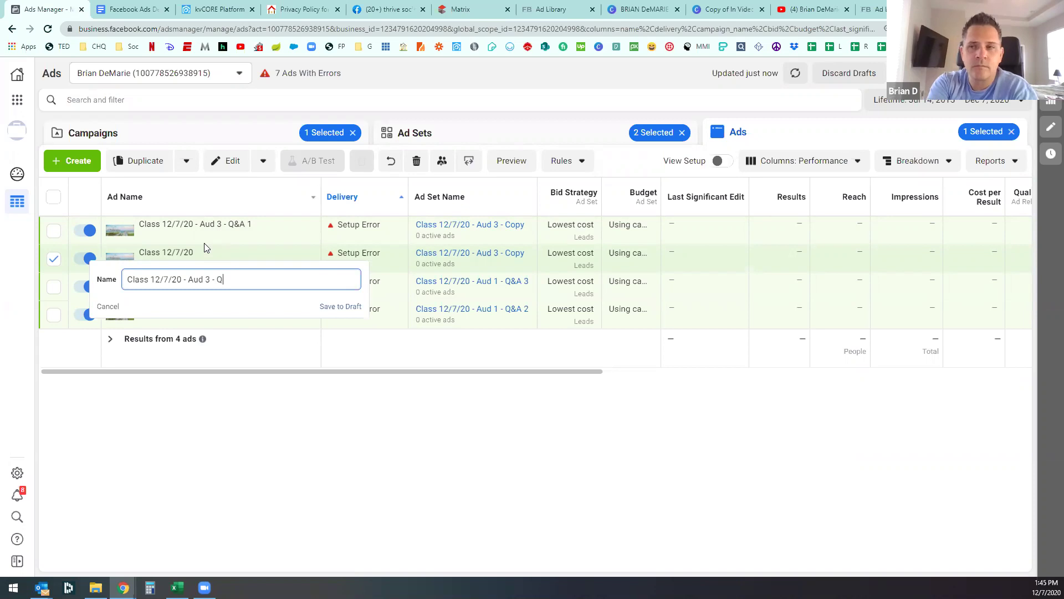
pyautogui.write('&A 2')
pyautogui.press('Return')
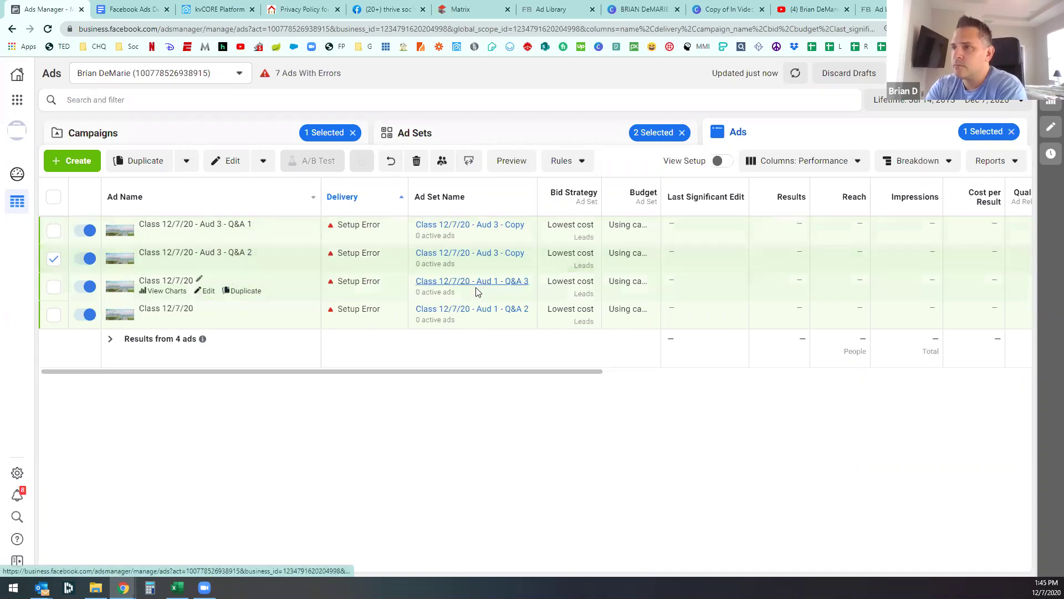
# Step: Add the original Aud 3 ad set to the selection with its two copies and list their ads
pyautogui.click(520, 139)
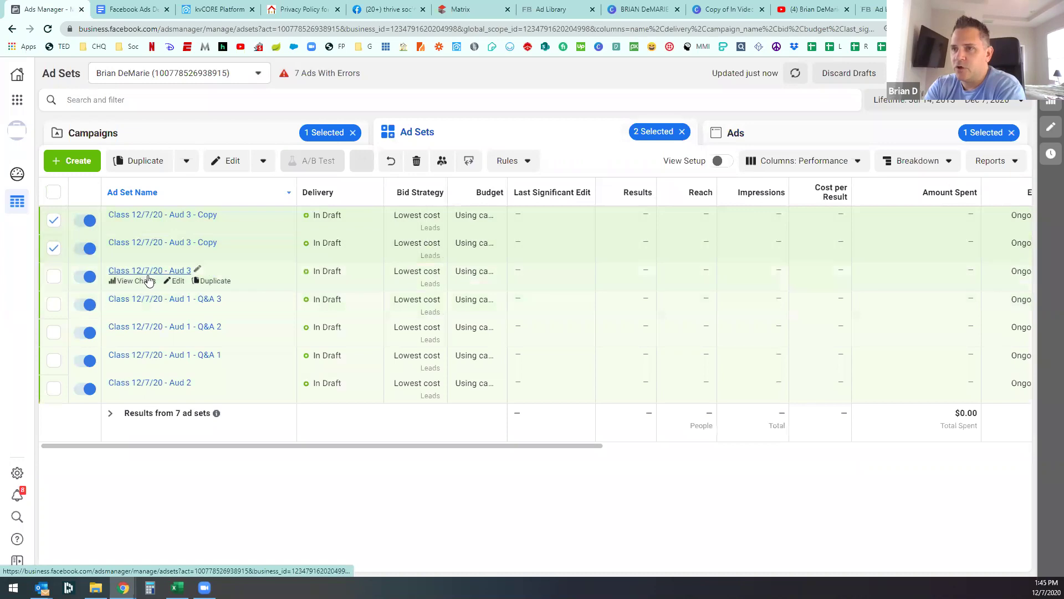
pyautogui.click(54, 273)
pyautogui.click(54, 272)
pyautogui.click(54, 249)
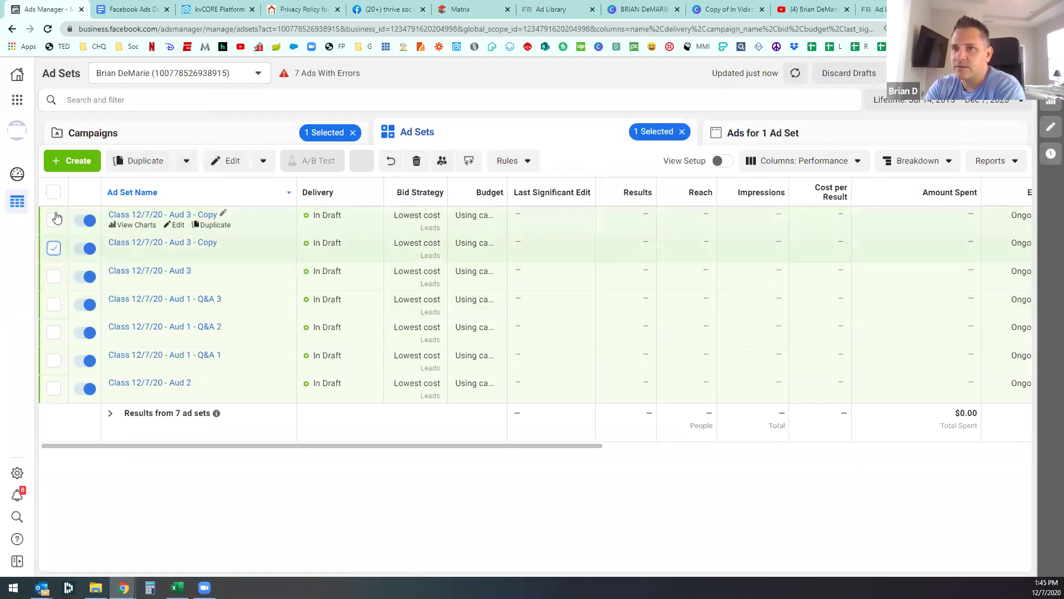
pyautogui.click(54, 220)
pyautogui.click(53, 276)
pyautogui.click(897, 144)
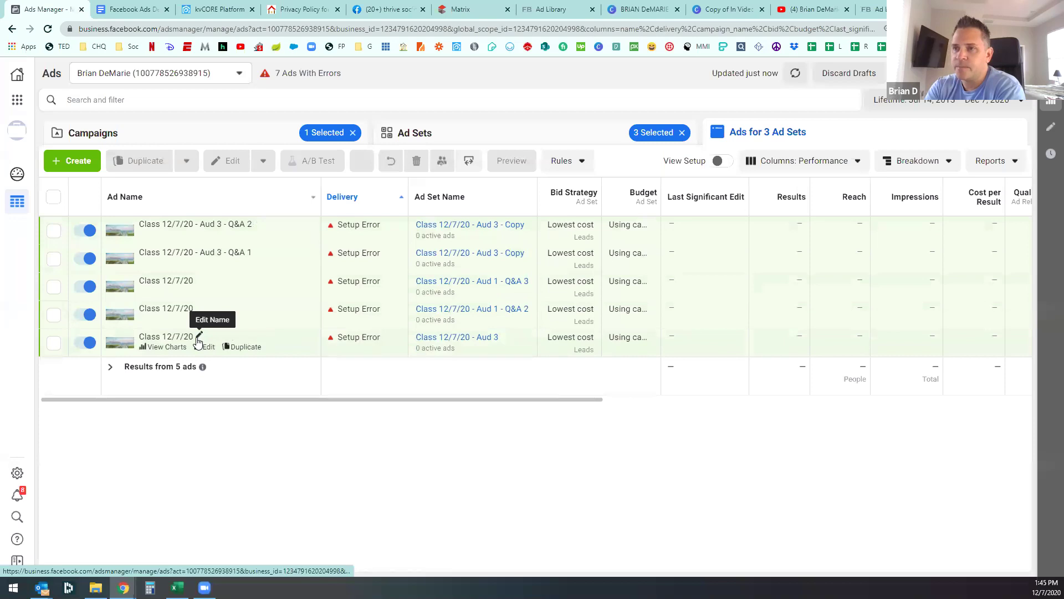
# Step: Rename the ad in the original Aud 3 ad set as Class 12/7/20 - Aud 3 - Q&A 3
pyautogui.click(199, 336)
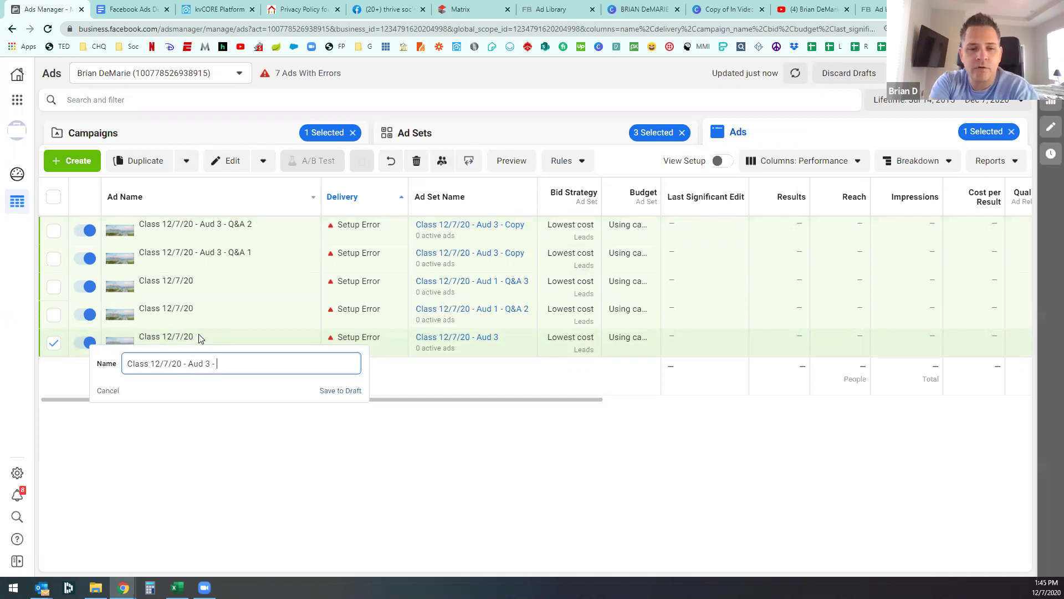
pyautogui.write('- Aud 3 - Q')
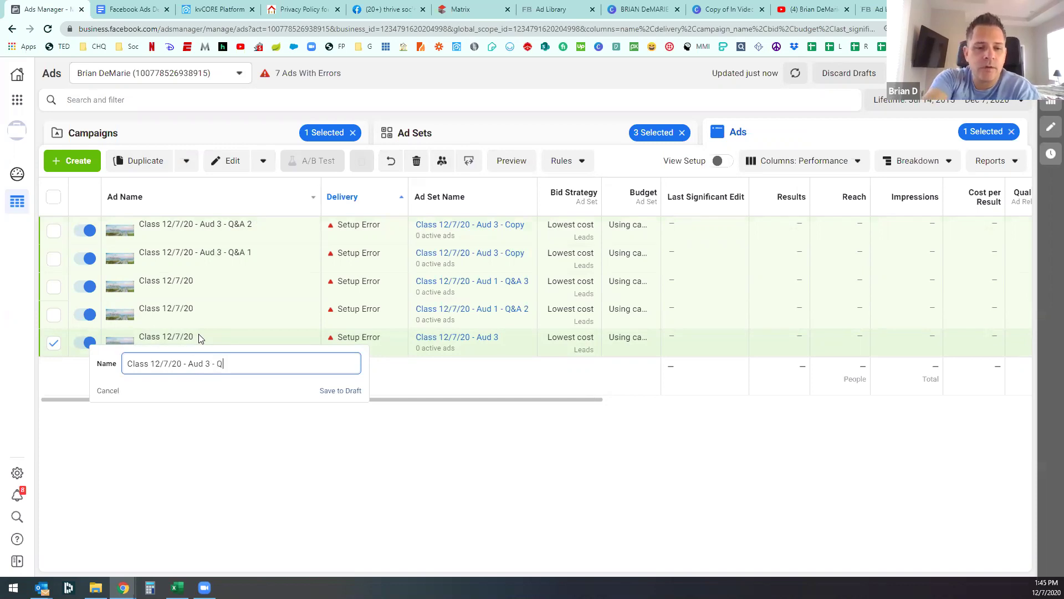
pyautogui.write('&A 3')
pyautogui.press('Return')
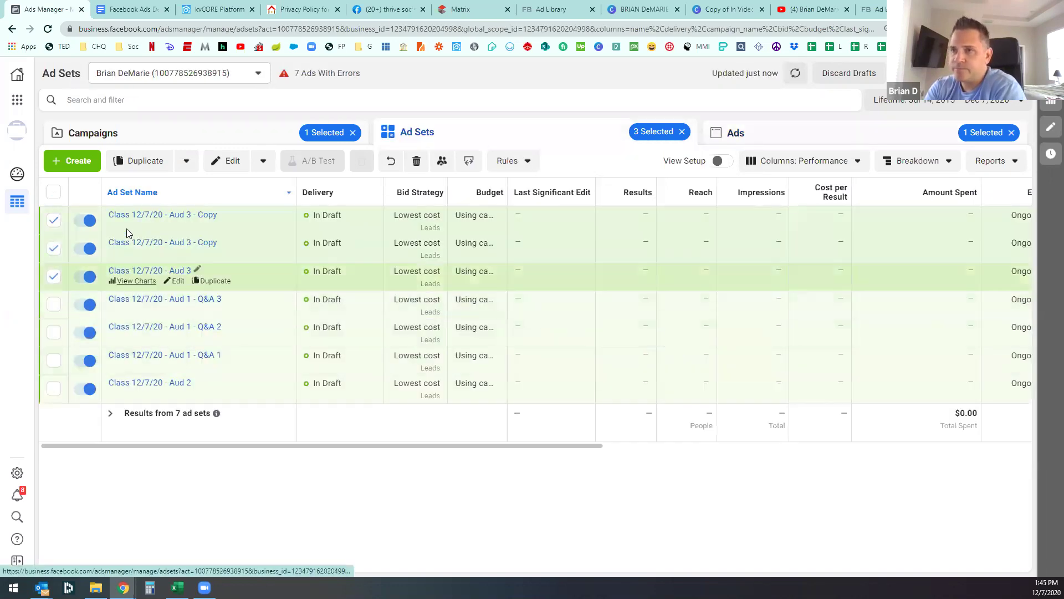
# Step: Add the three Aud 1 Q&A ad sets to the selection and list the ads of all selected ad sets
pyautogui.click(53, 360)
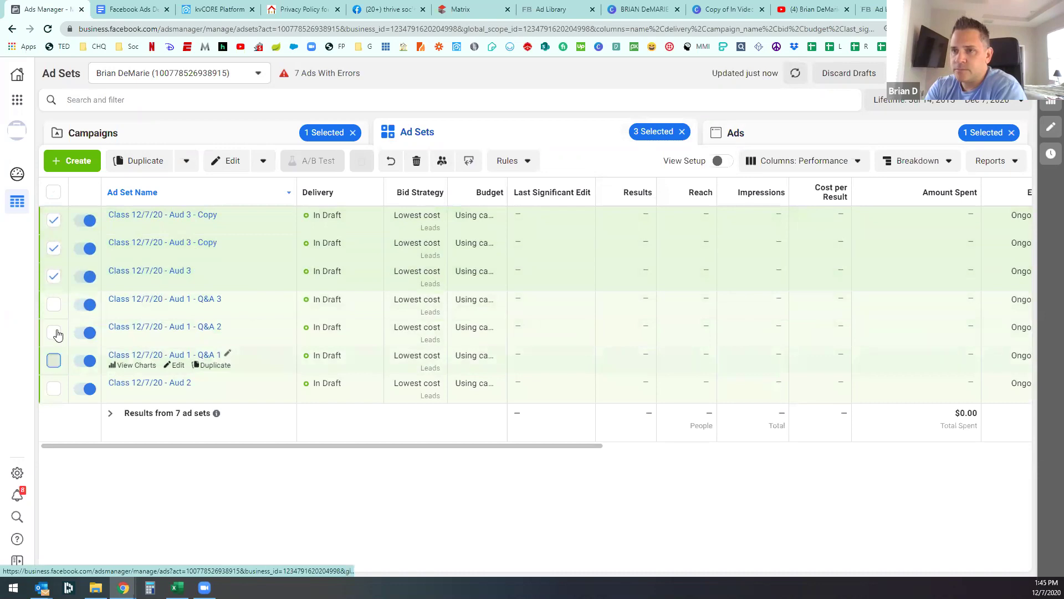
pyautogui.click(53, 332)
pyautogui.click(53, 304)
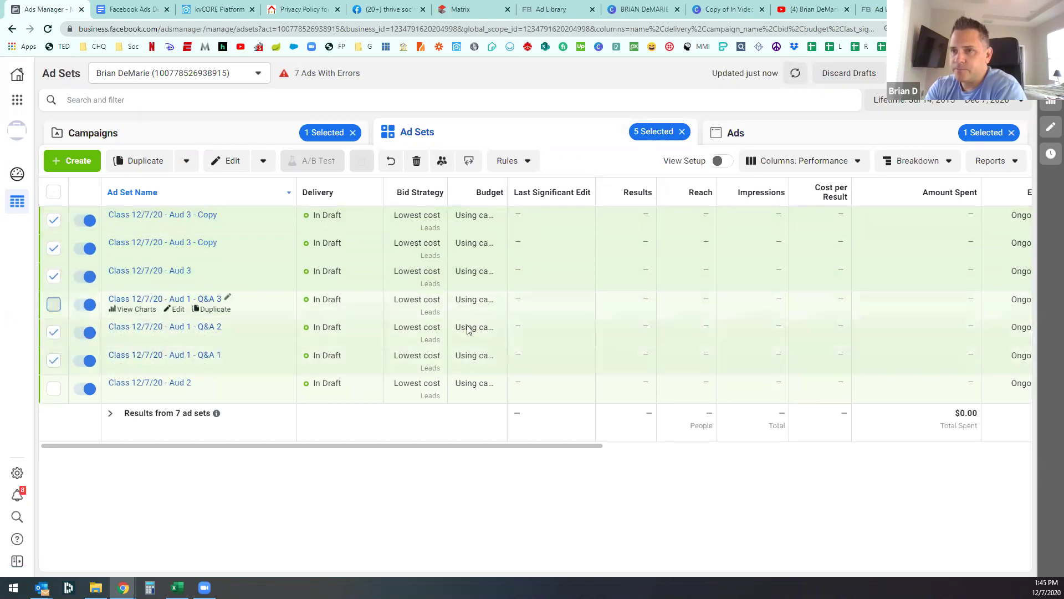
pyautogui.click(831, 133)
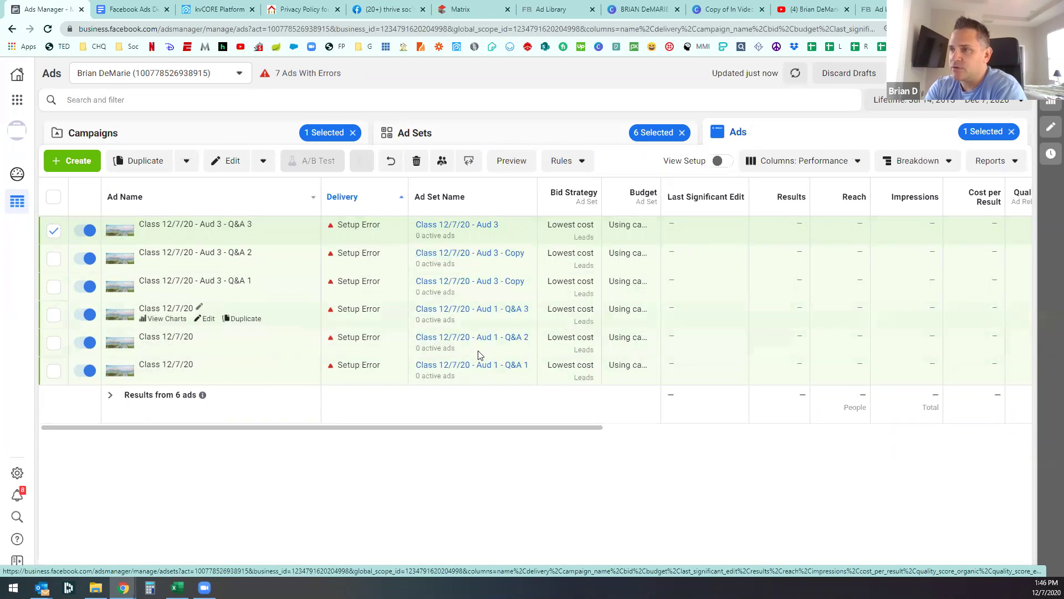
# Step: Rename the ad in the Aud 1 - Q&A 3 ad set as Class 12/7/20 - Aud 1 - Q&A 3
pyautogui.click(199, 309)
pyautogui.write('A')
pyautogui.press('BackSpace')
pyautogui.write('- Aud 1 Q')
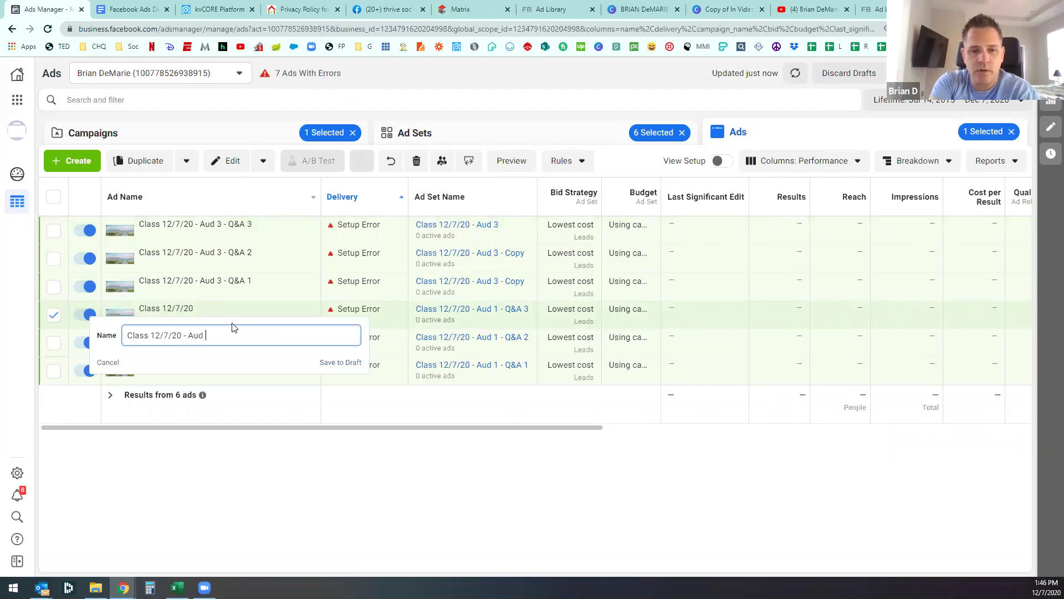
pyautogui.write('&A 1')
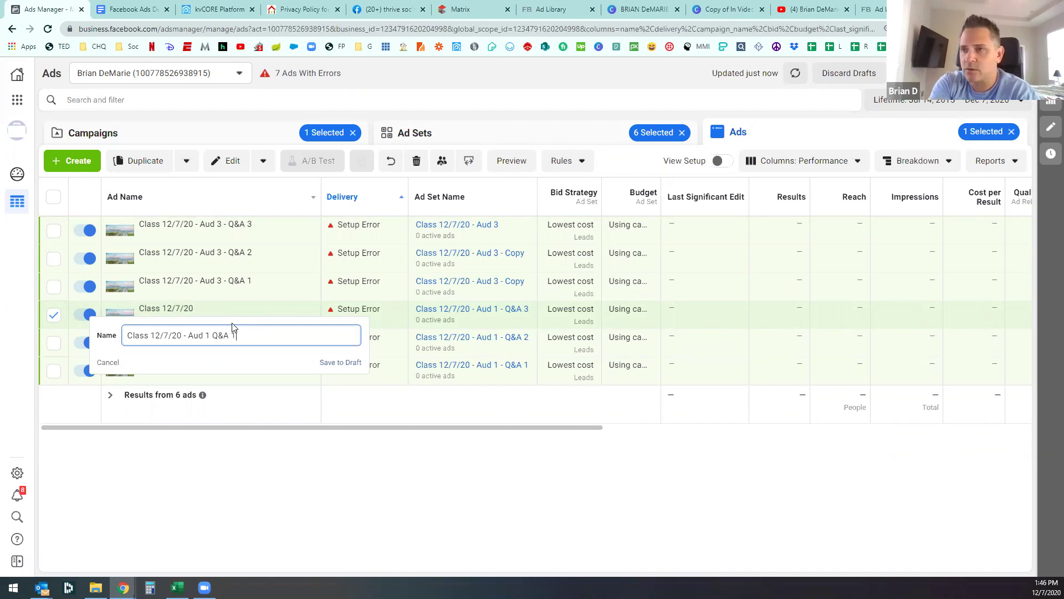
pyautogui.press('Return')
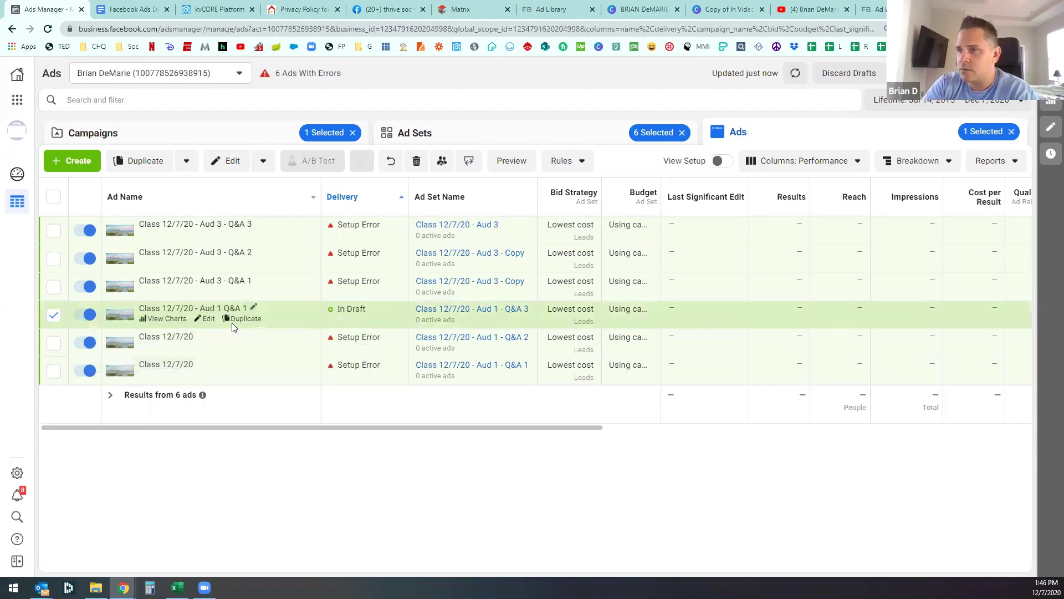
pyautogui.click(251, 306)
pyautogui.press('BackSpace')
pyautogui.write('3')
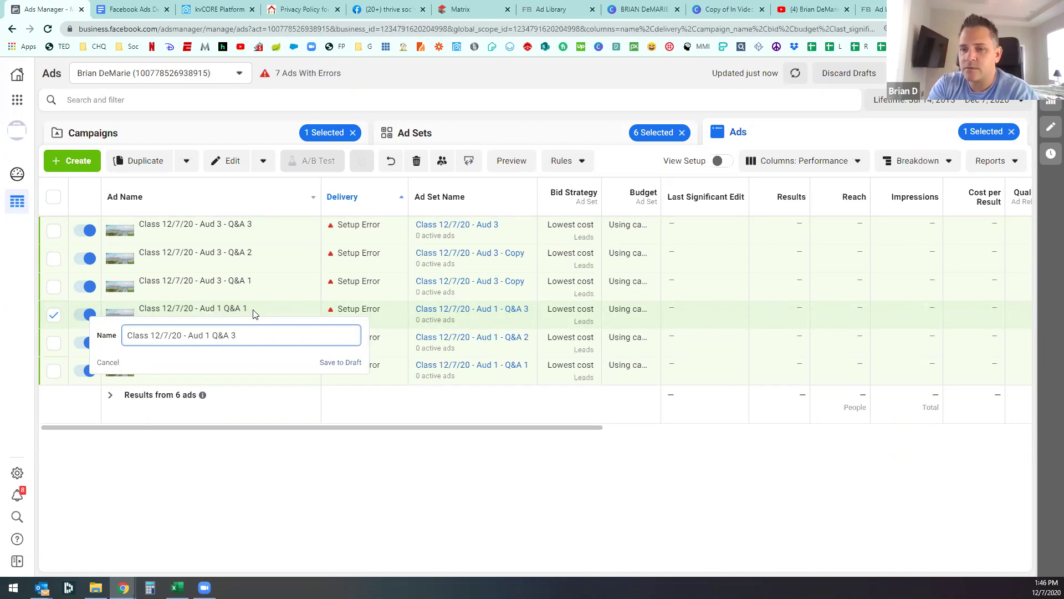
pyautogui.write('-')
pyautogui.press('Return')
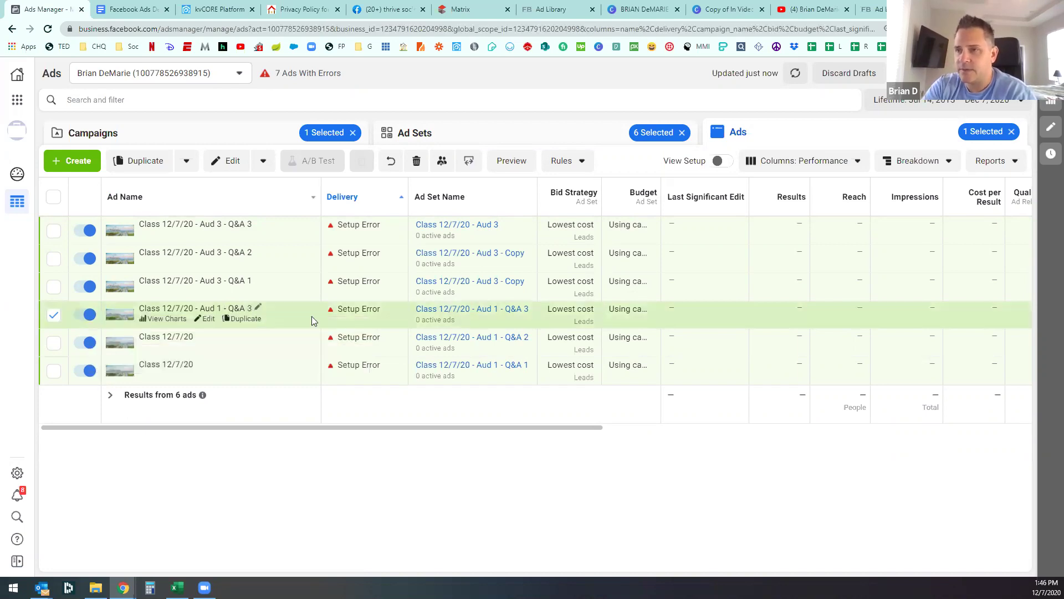
# Step: Rename the ad in the Aud 1 - Q&A 2 ad set as Class 12/7/20 - Aud 1 - Q&A 2
pyautogui.click(199, 336)
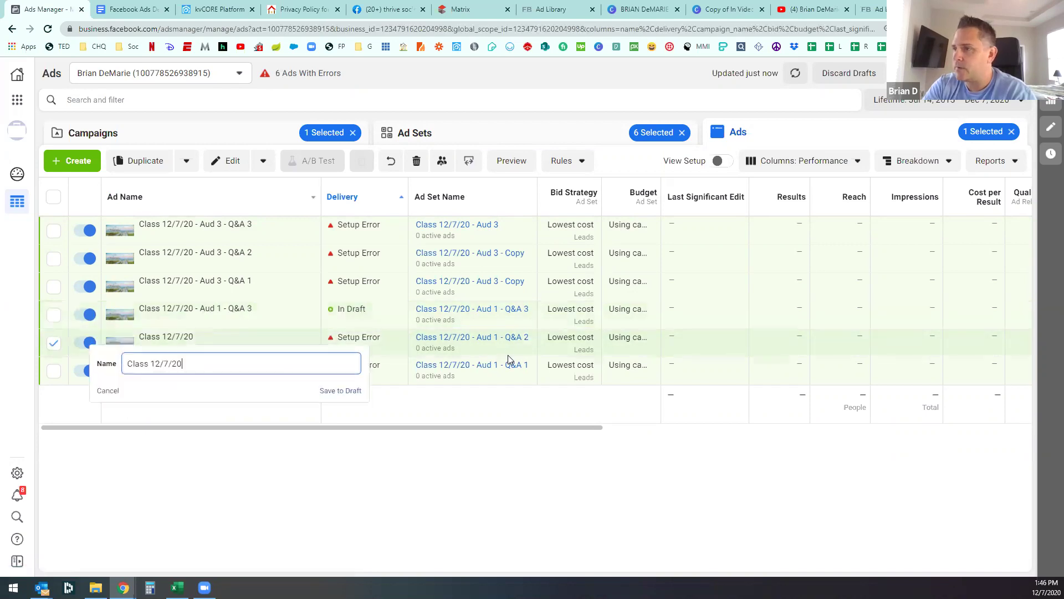
pyautogui.write('Aud 1- Q&A ')
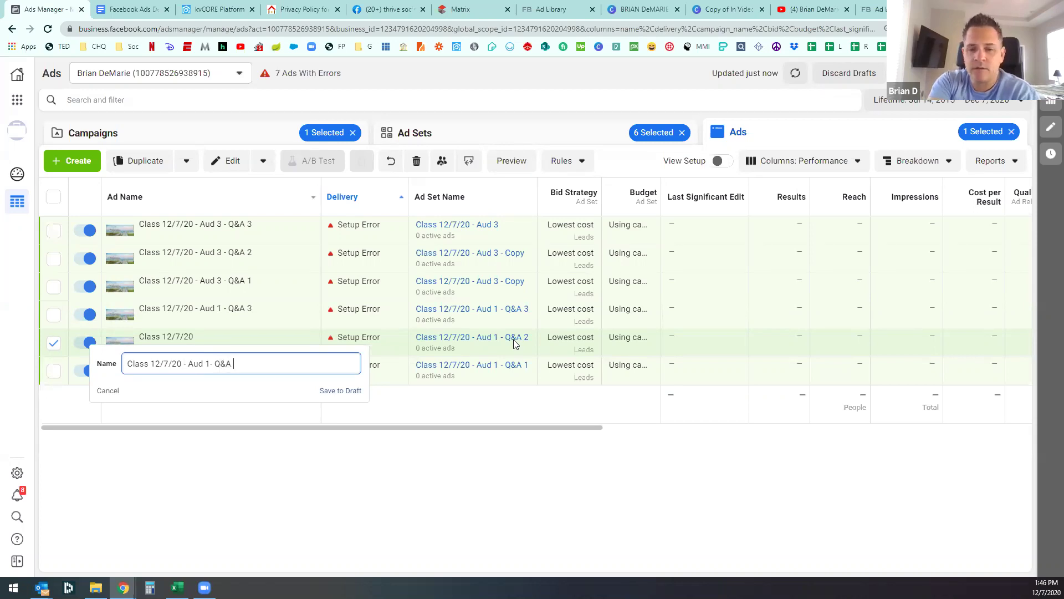
pyautogui.write('2')
pyautogui.press('Return')
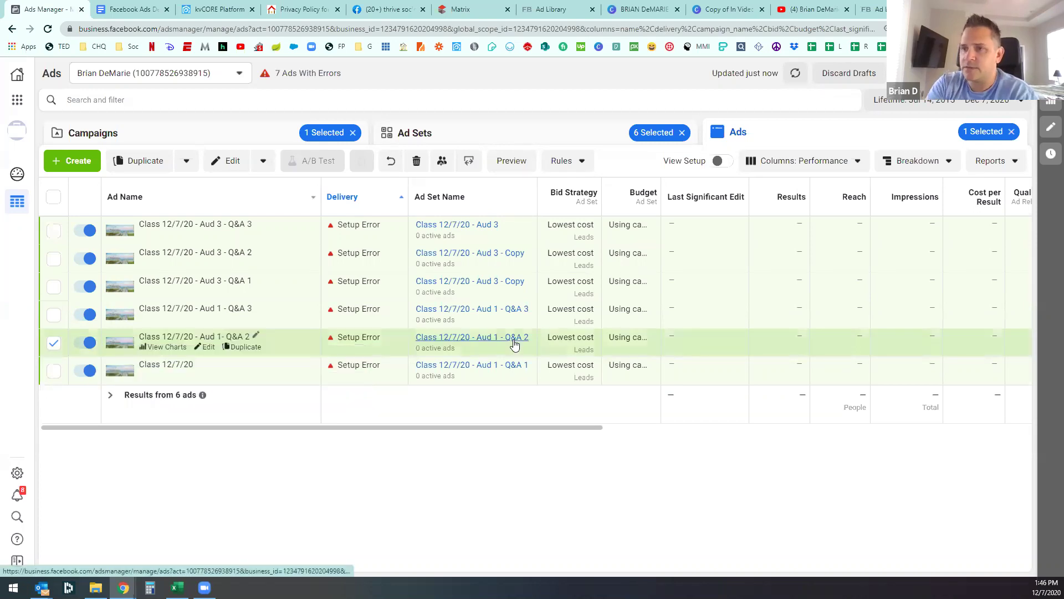
pyautogui.click(260, 340)
pyautogui.click(208, 364)
pyautogui.press('Return')
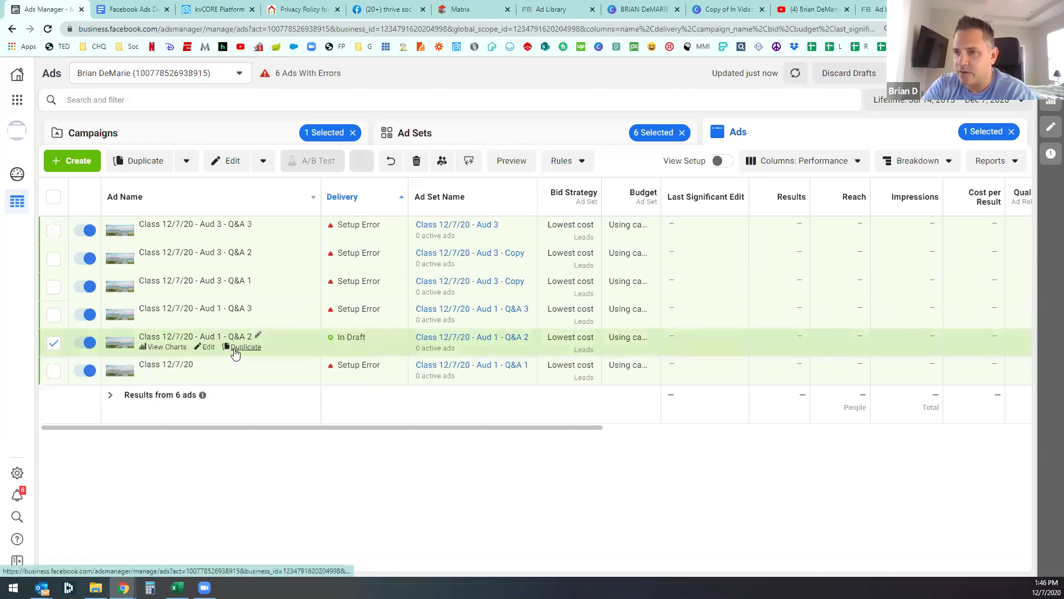
# Step: Rename the ad in the Aud 1 - Q&A 1 ad set as Class 12/7/20 - Aud 1 - Q&A 1
pyautogui.click(204, 367)
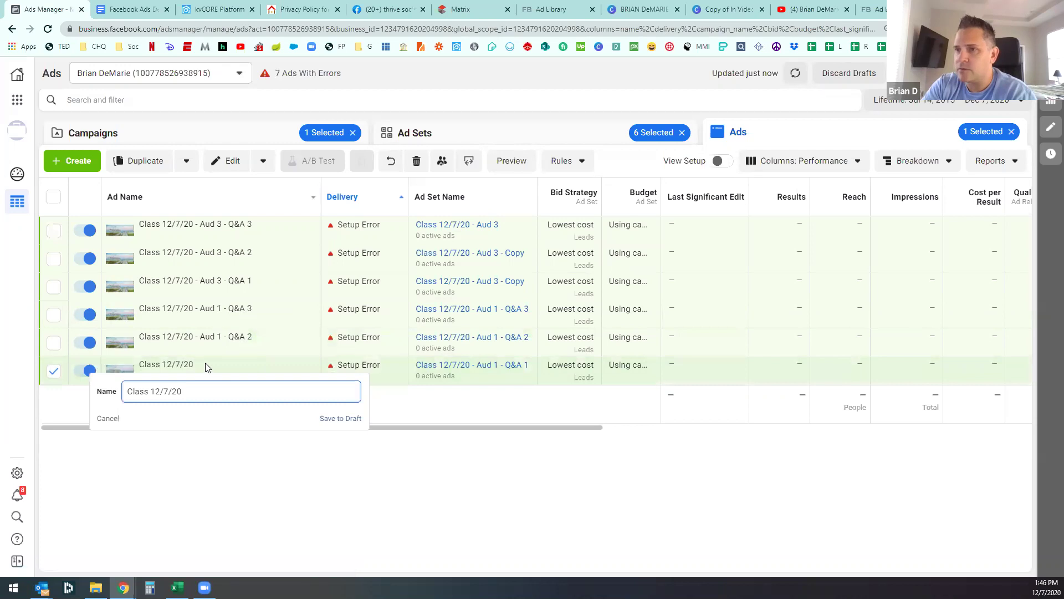
pyautogui.write('- Au')
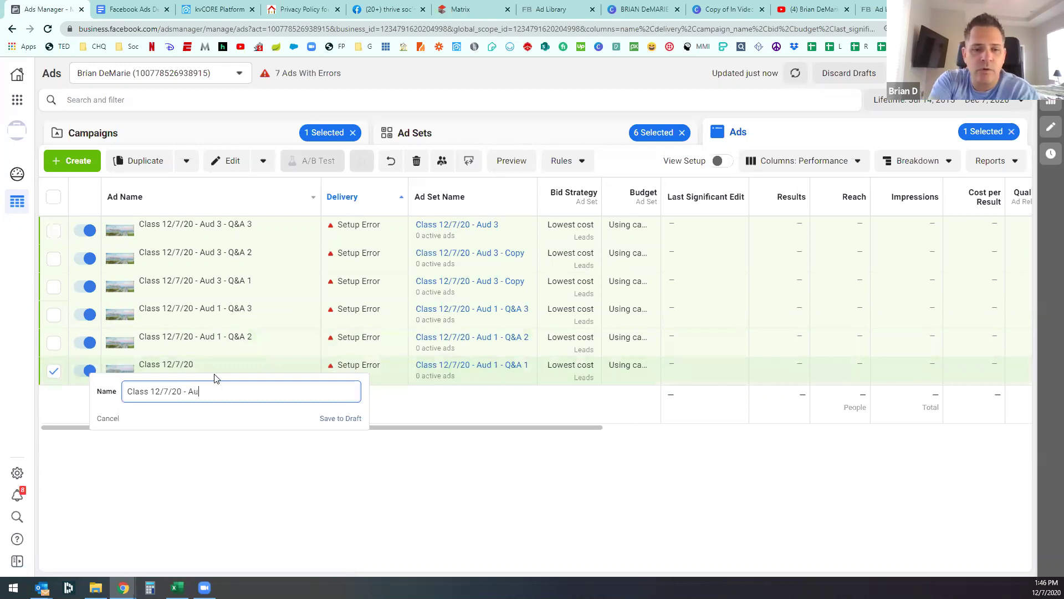
pyautogui.write('d 1 - Q&A ')
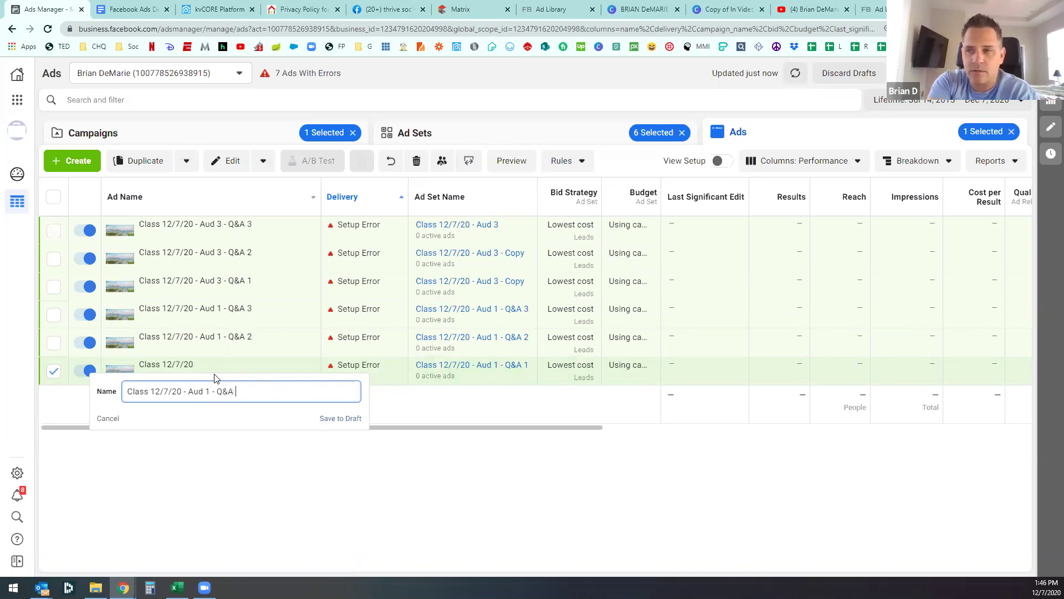
pyautogui.write('1')
pyautogui.press('Return')
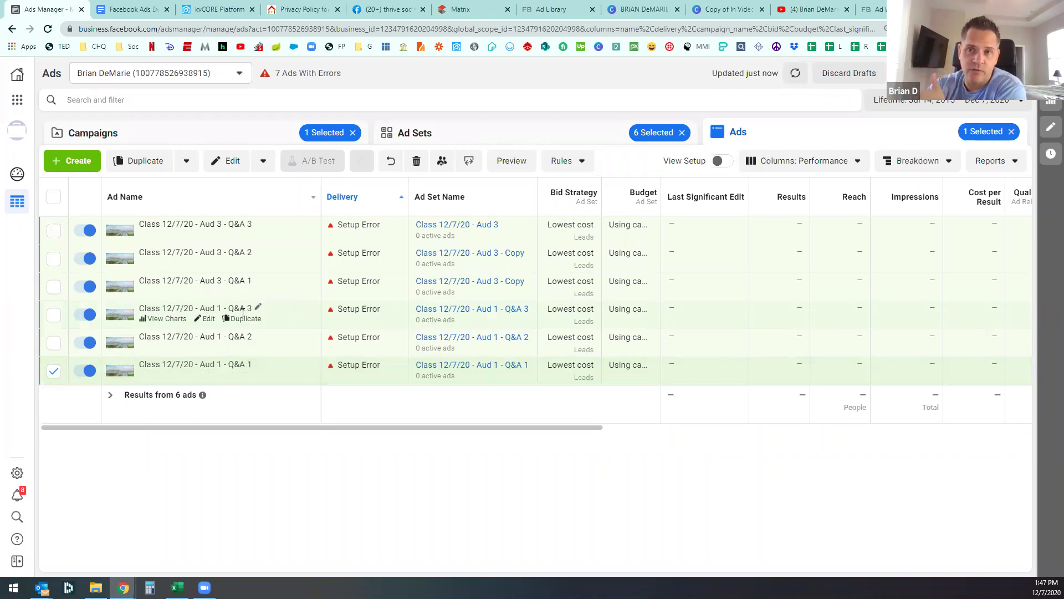
# Step: Edit the Aud 1 - Q&A 3 ad, choose RE Questions 7 as its instant form, and close the editor
pyautogui.click(213, 321)
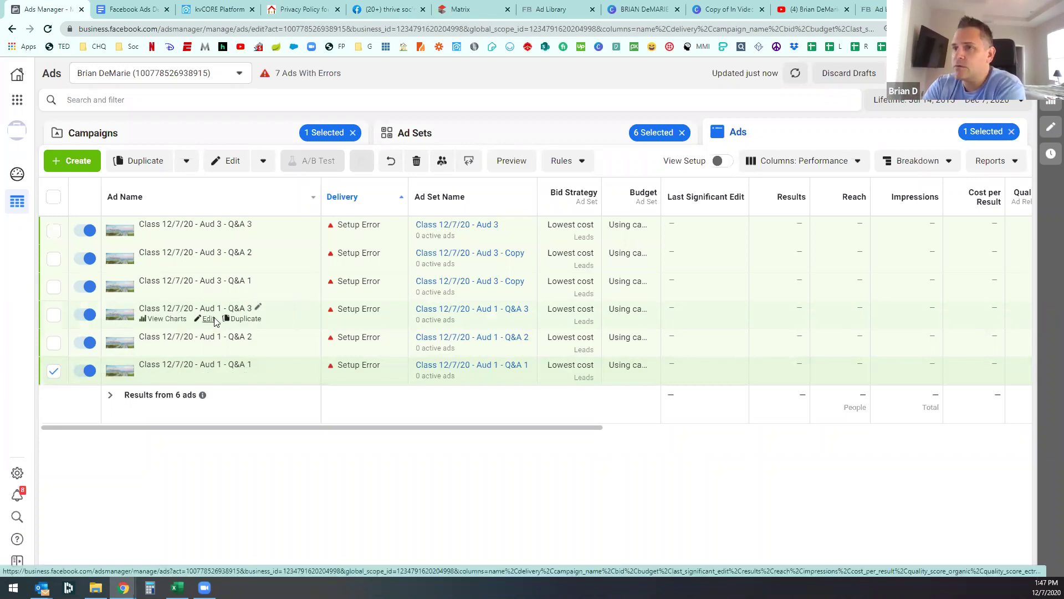
pyautogui.scroll(-12, 702, 363)
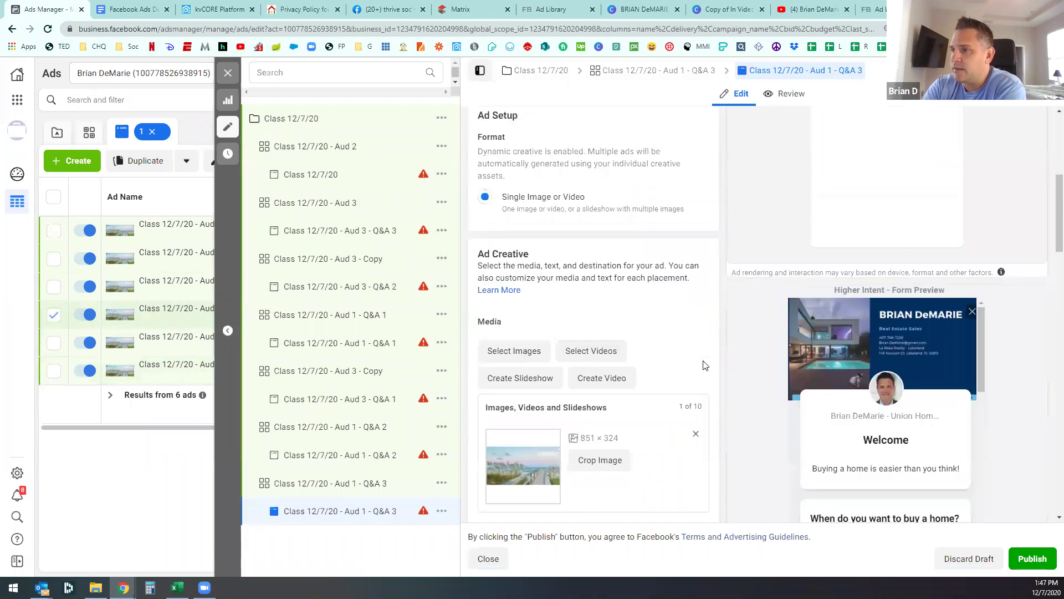
pyautogui.scroll(-6, 702, 364)
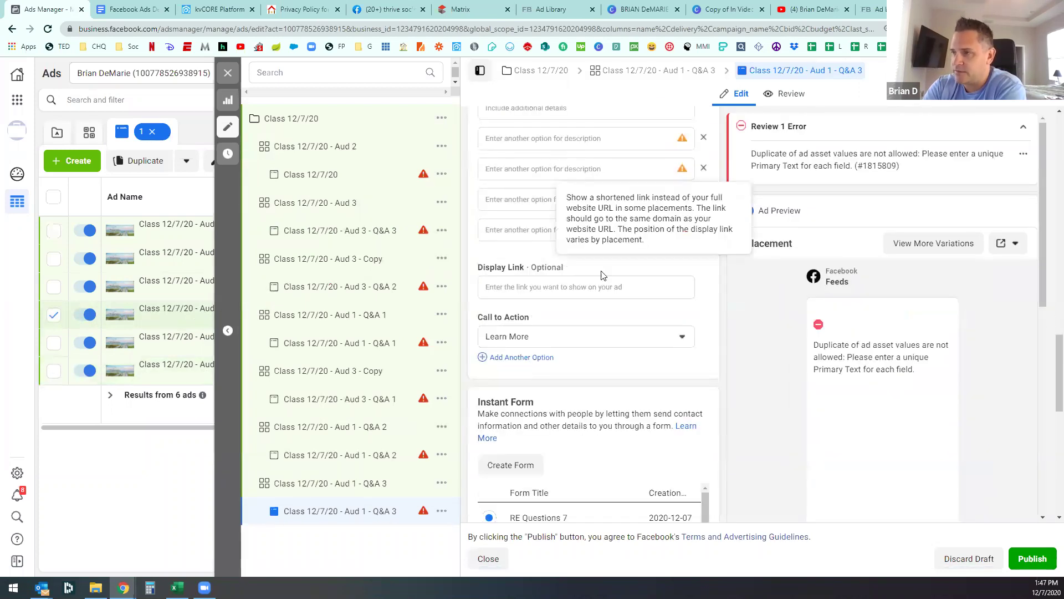
pyautogui.scroll(-2, 640, 320)
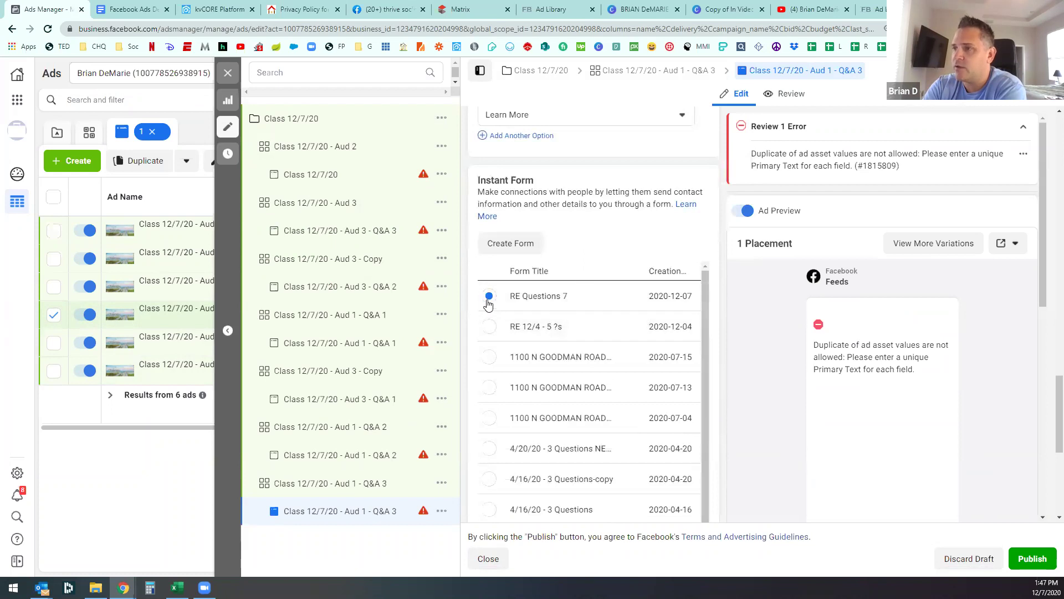
pyautogui.click(489, 298)
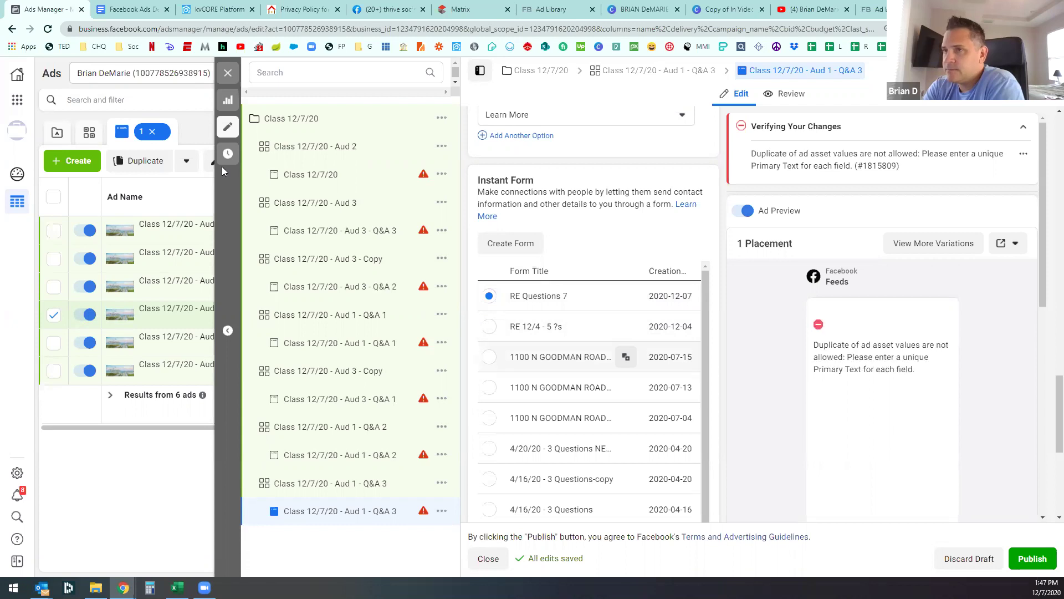
pyautogui.click(228, 72)
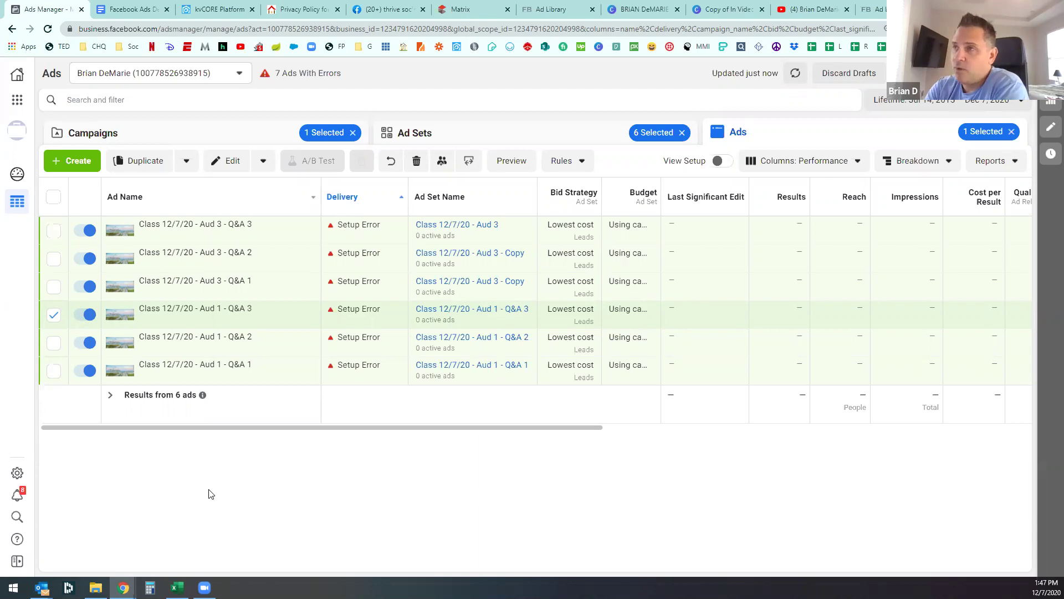
# Step: Switch to Canva to view the real estate header design with nothing selected, and return to Ads Manager
pyautogui.click(643, 8)
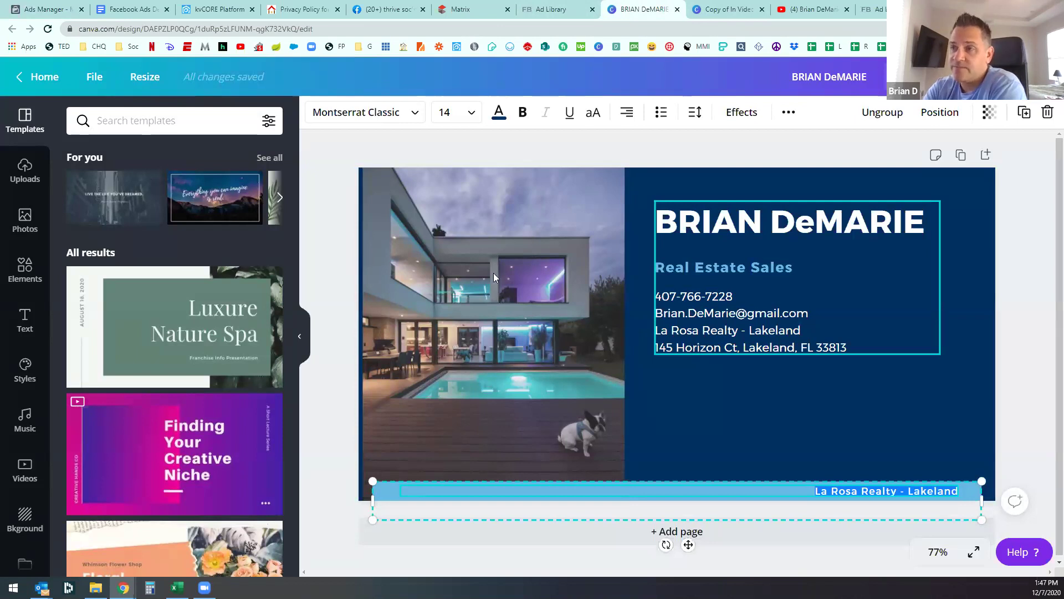
pyautogui.click(315, 172)
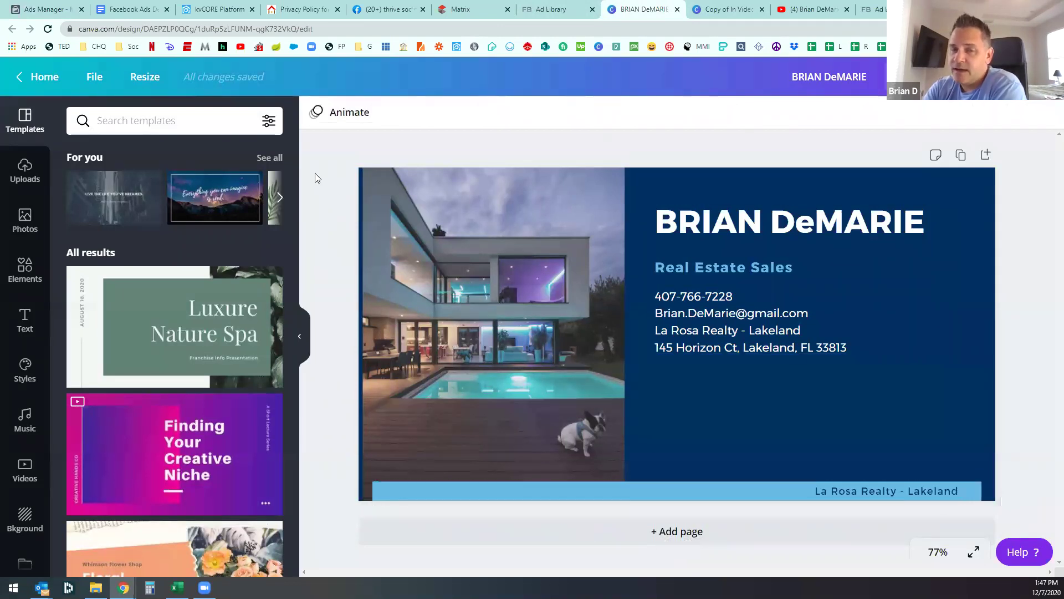
pyautogui.click(47, 9)
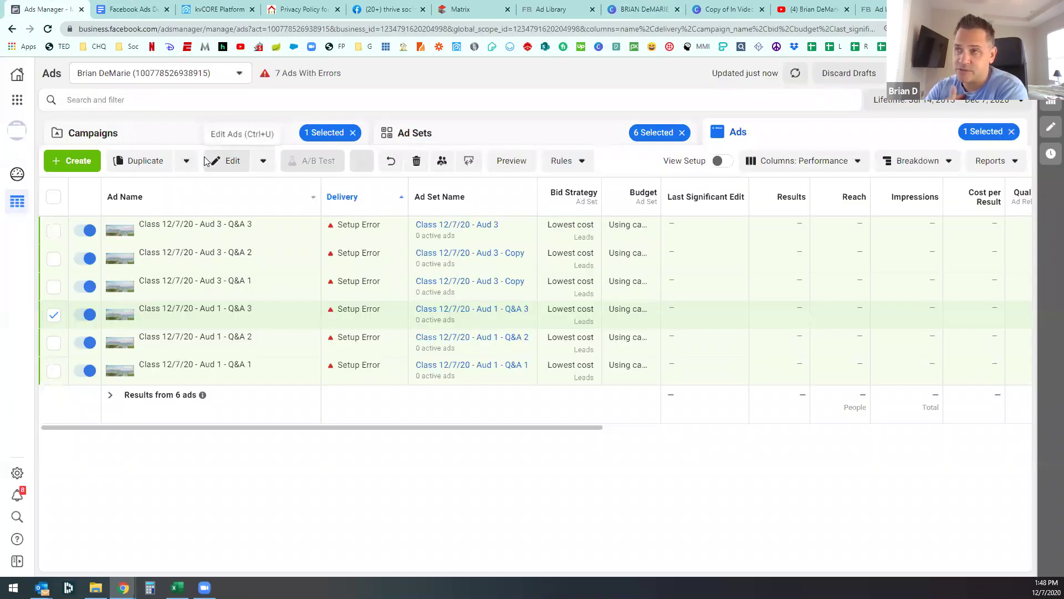